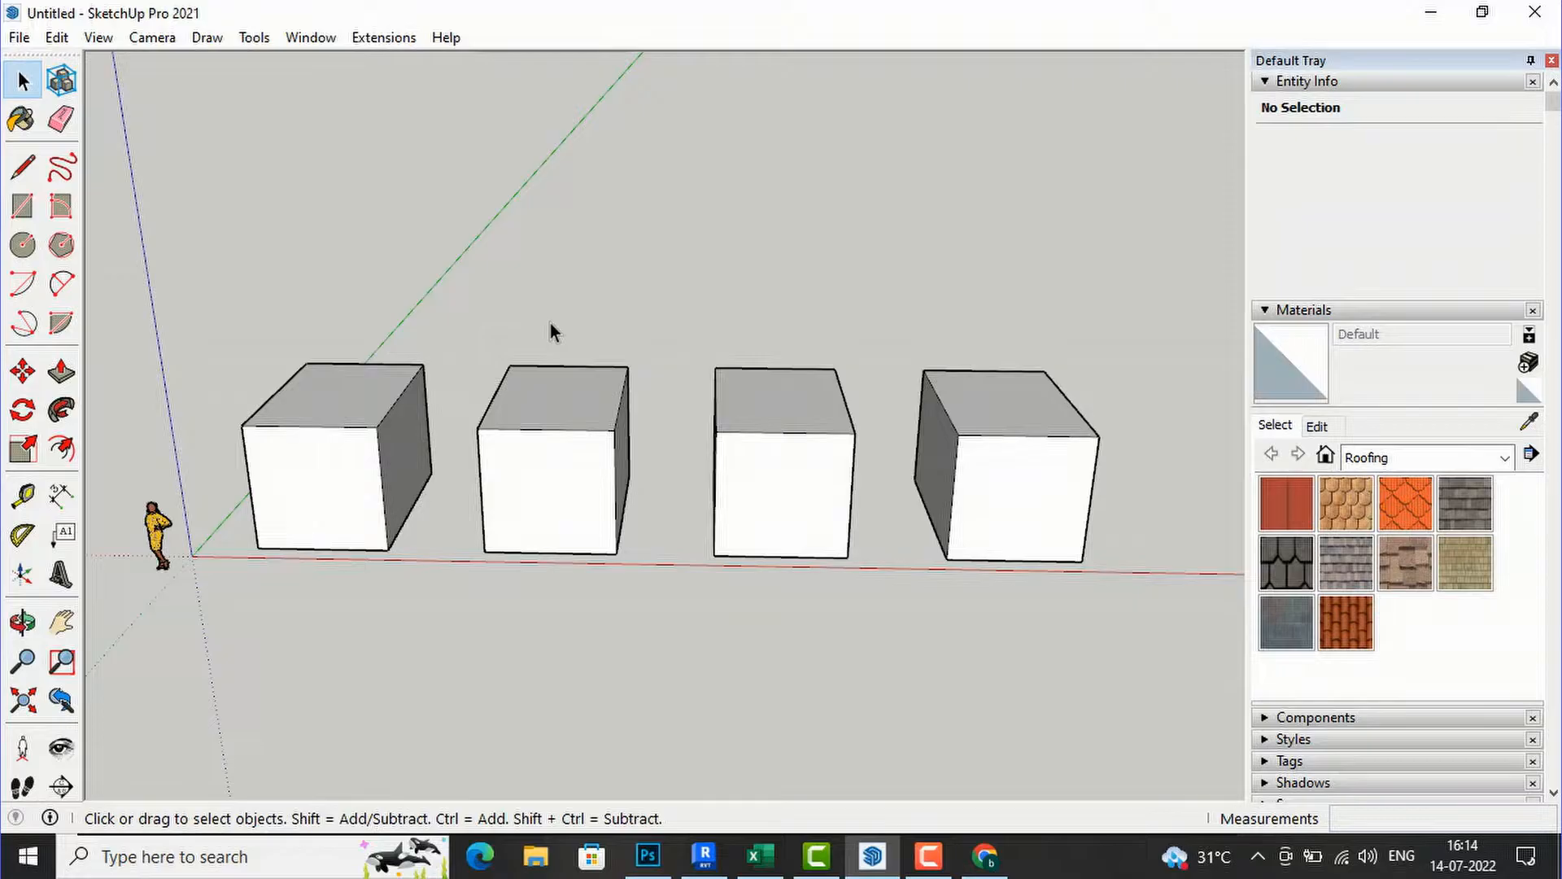
key(o)
drag(656, 261, 283, 272)
scroll(313, 380, down, 3)
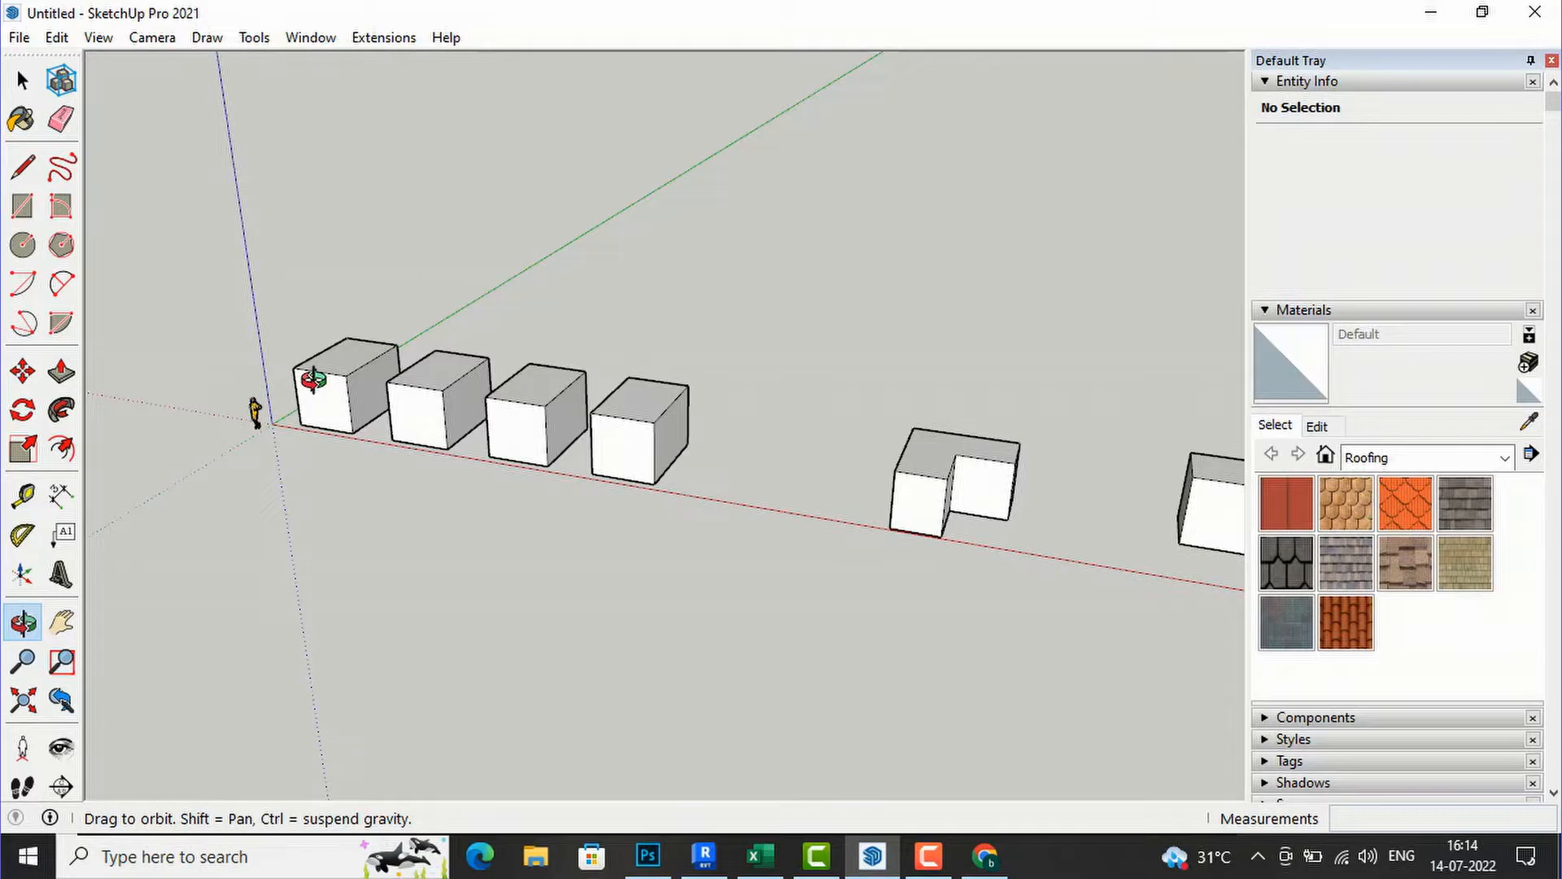
click(23, 82)
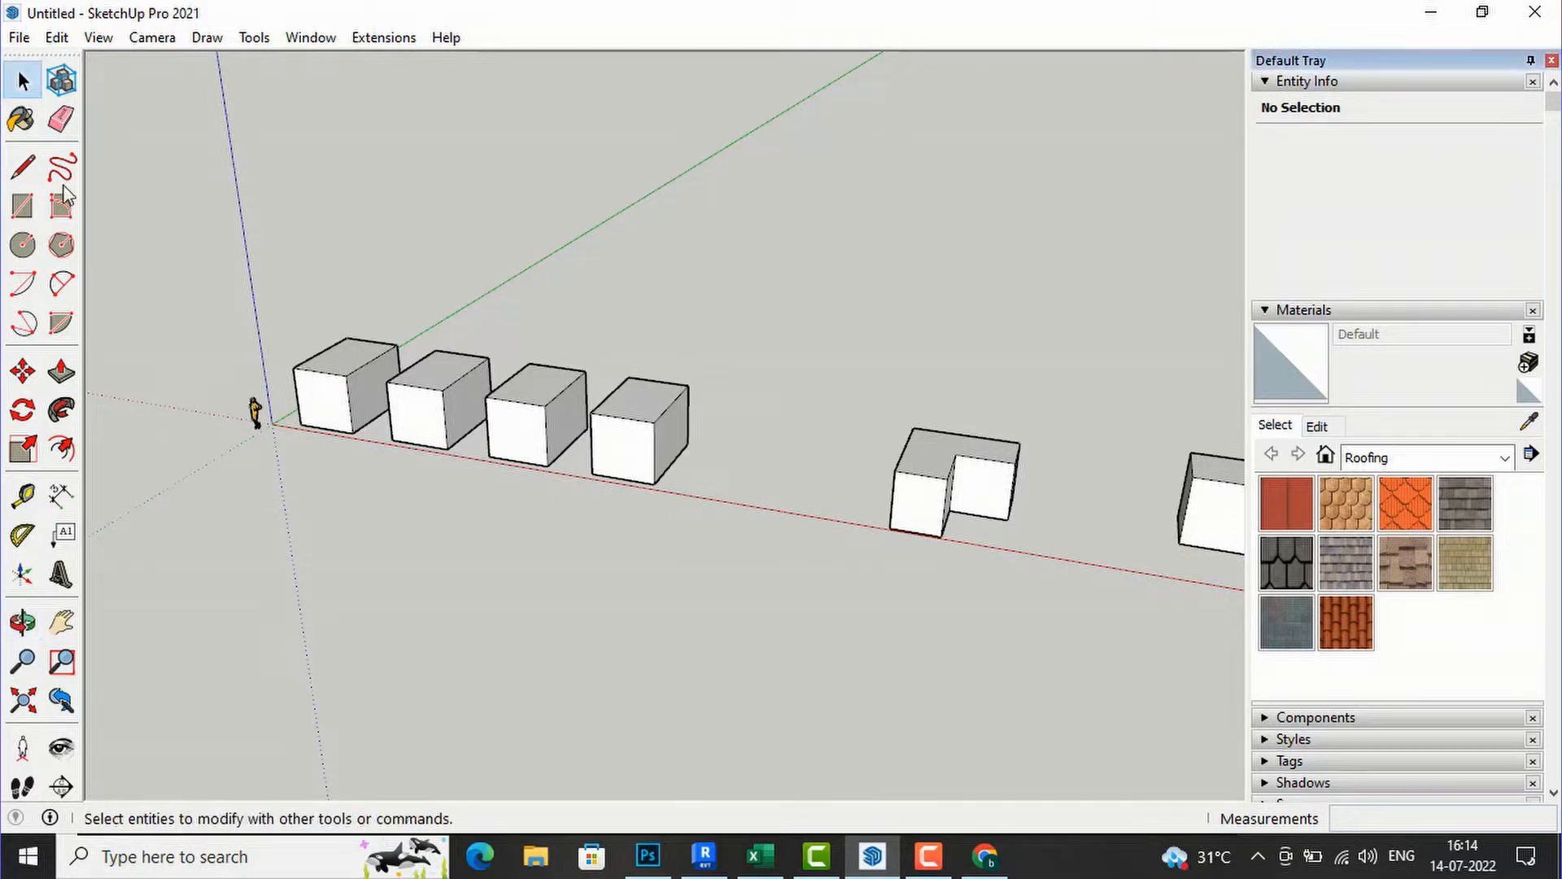
scroll(330, 419, up, 2)
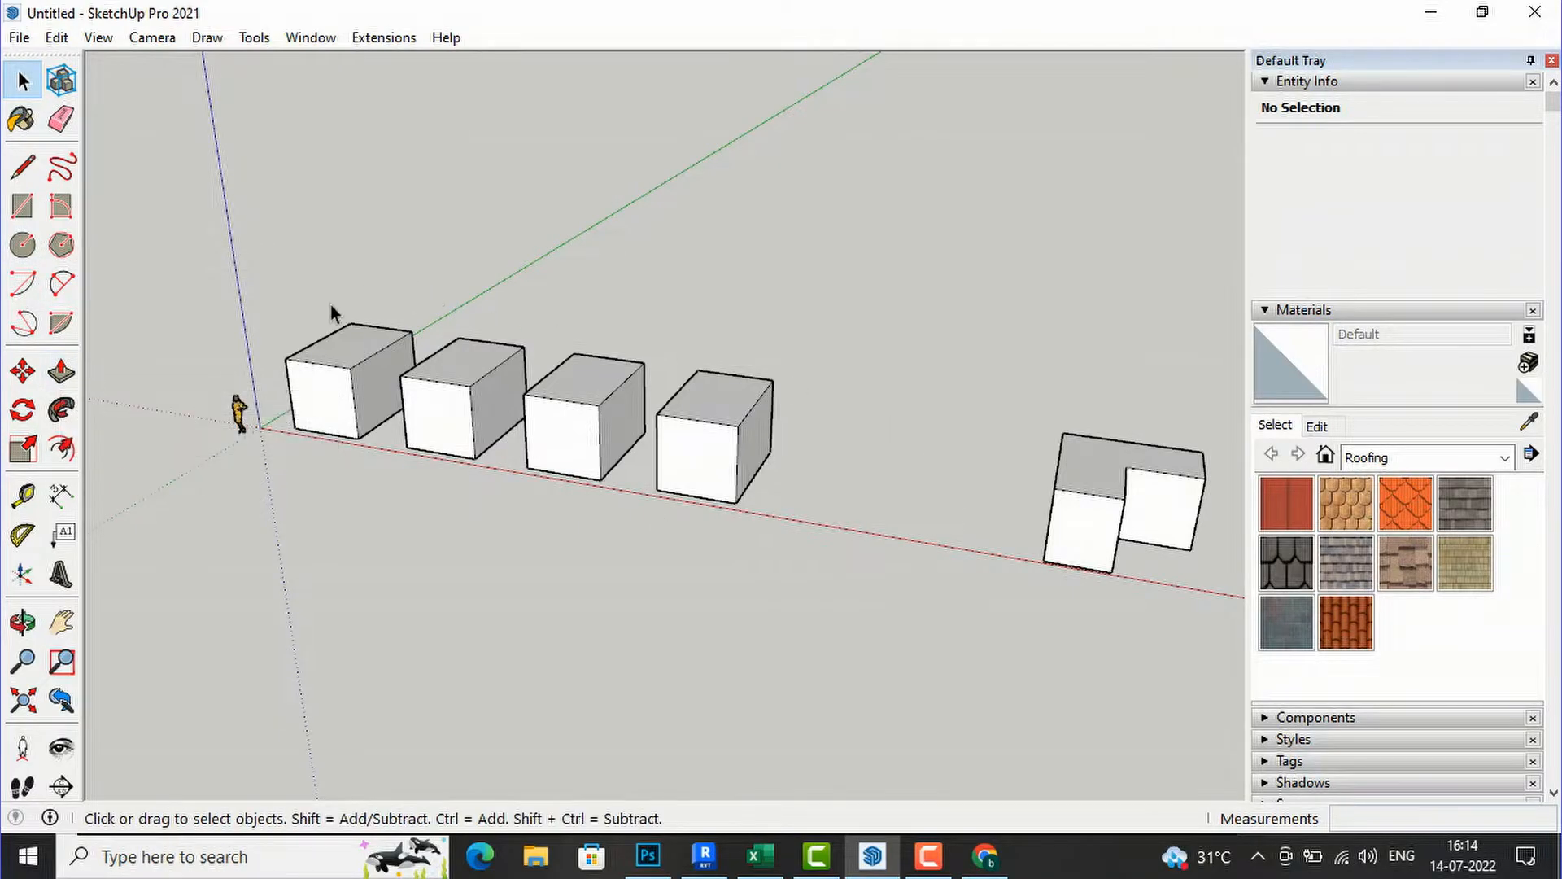
scroll(308, 451, down, 3)
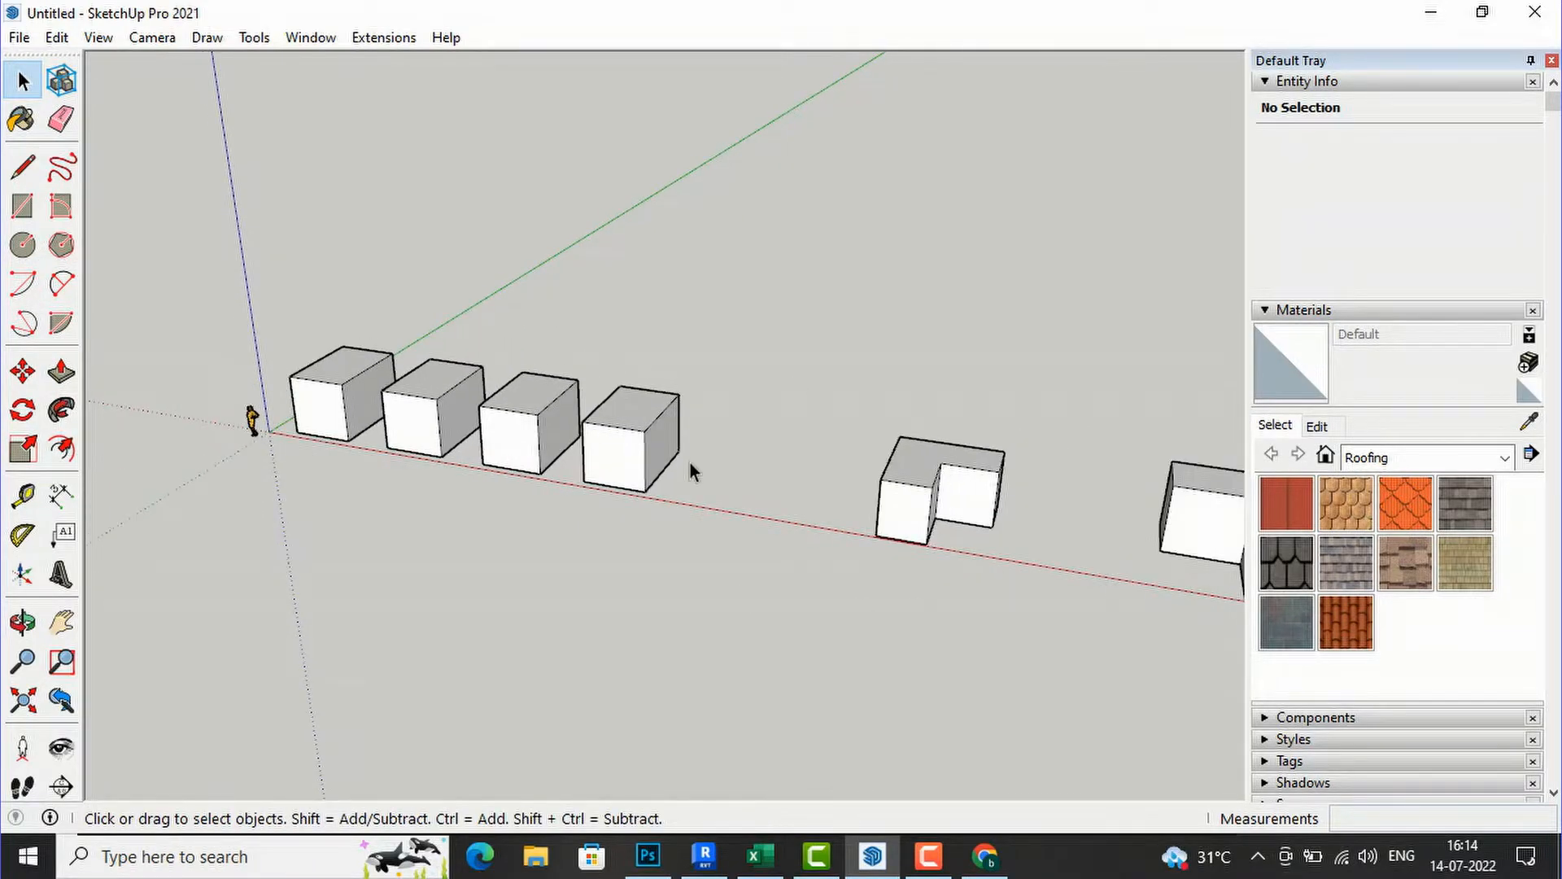
scroll(274, 368, up, 3)
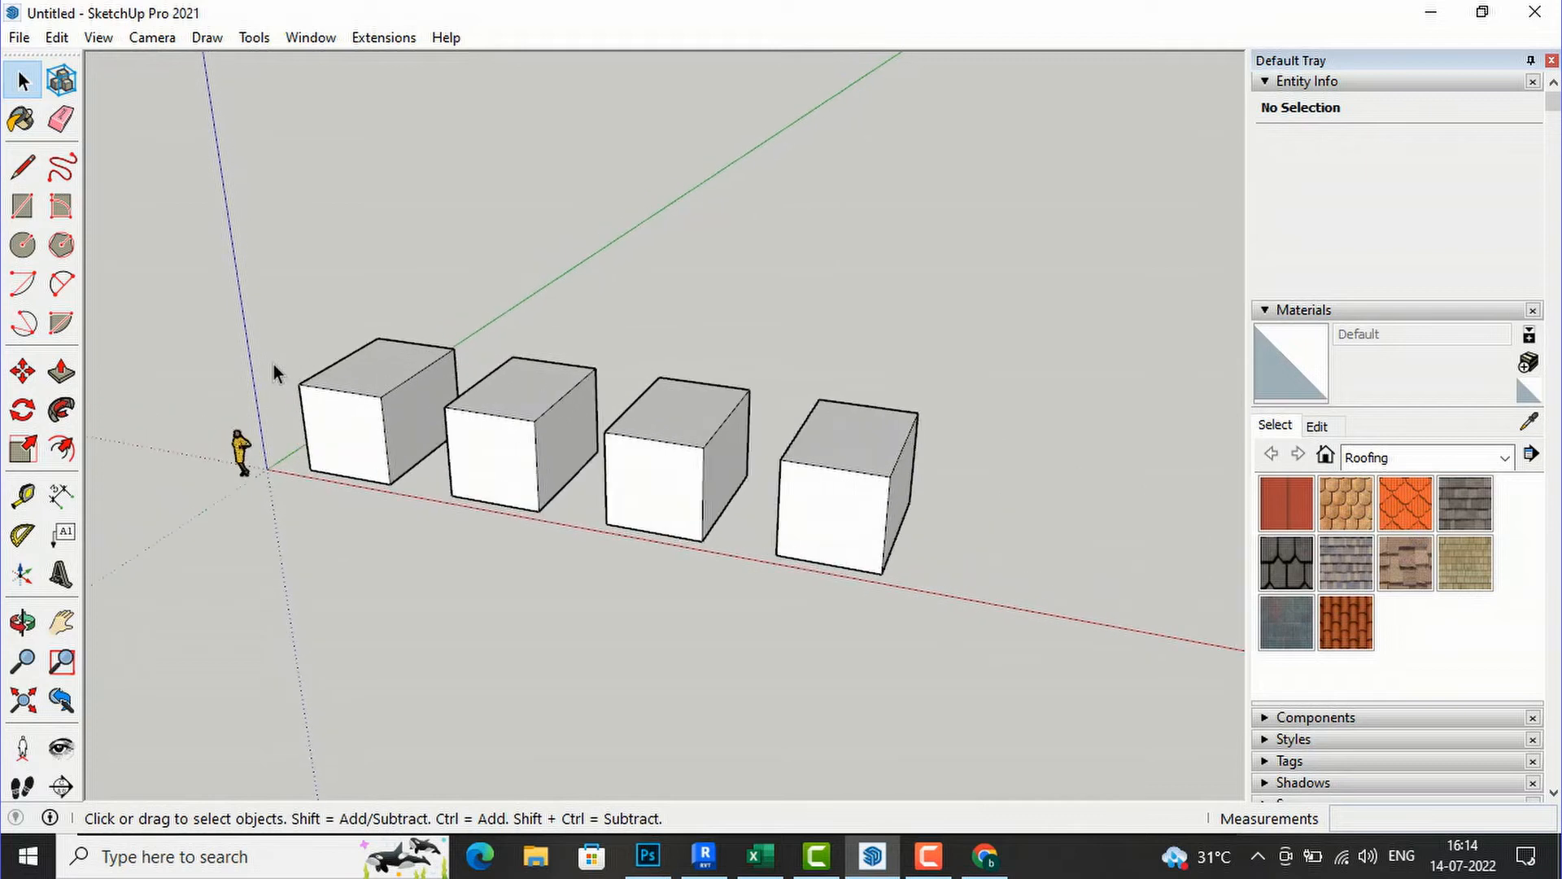
Step: Draw a triangular gable with a vertical centre line on the first box's front top edge, its slopes about 7' 6" long
click(23, 166)
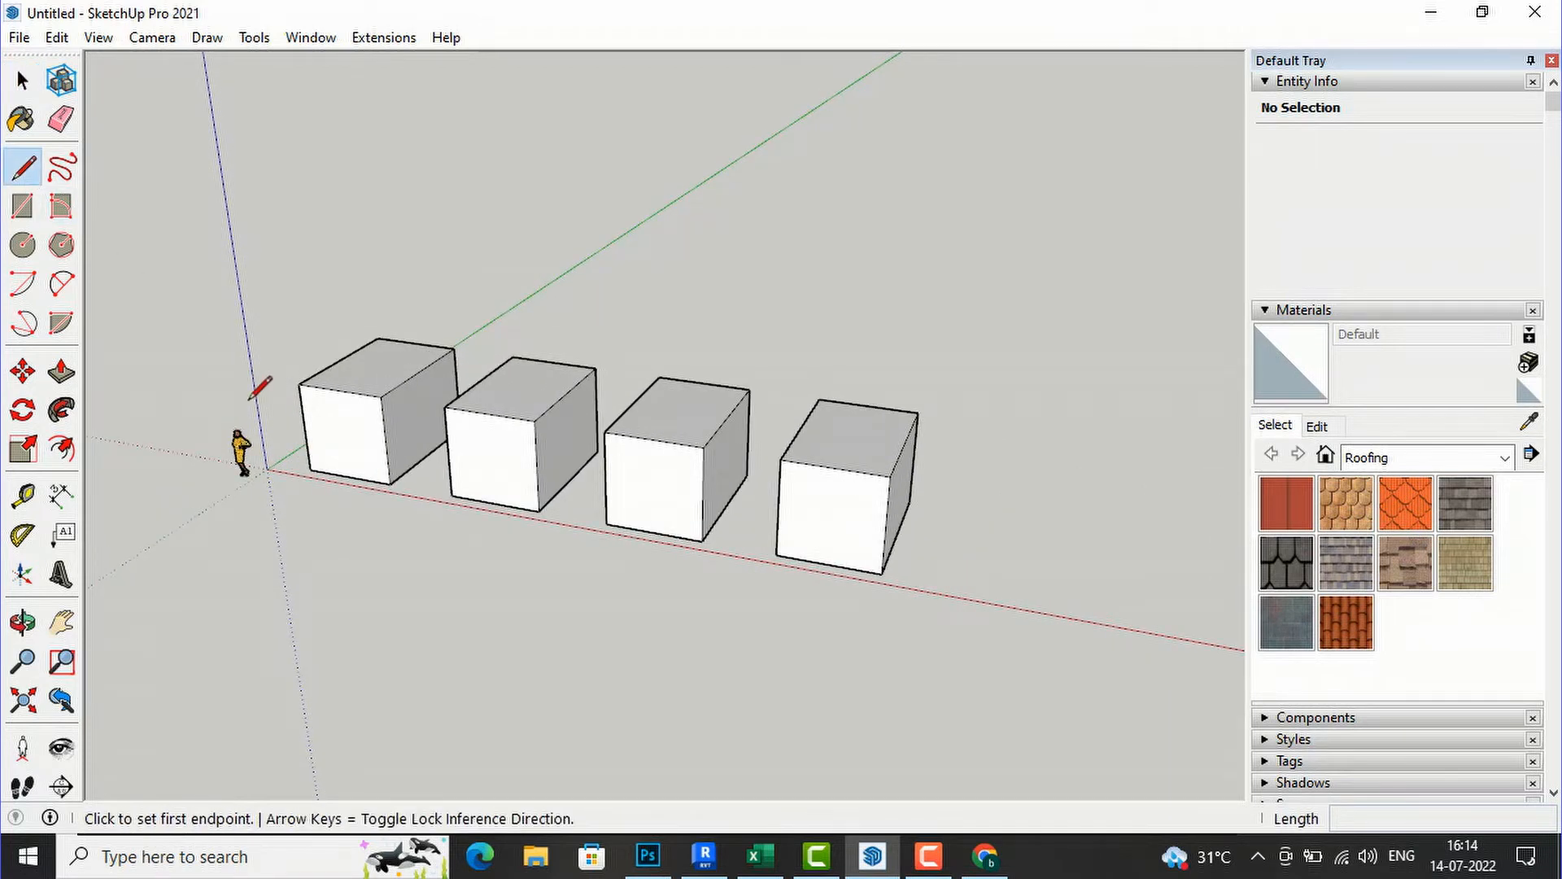
scroll(293, 411, up, 2)
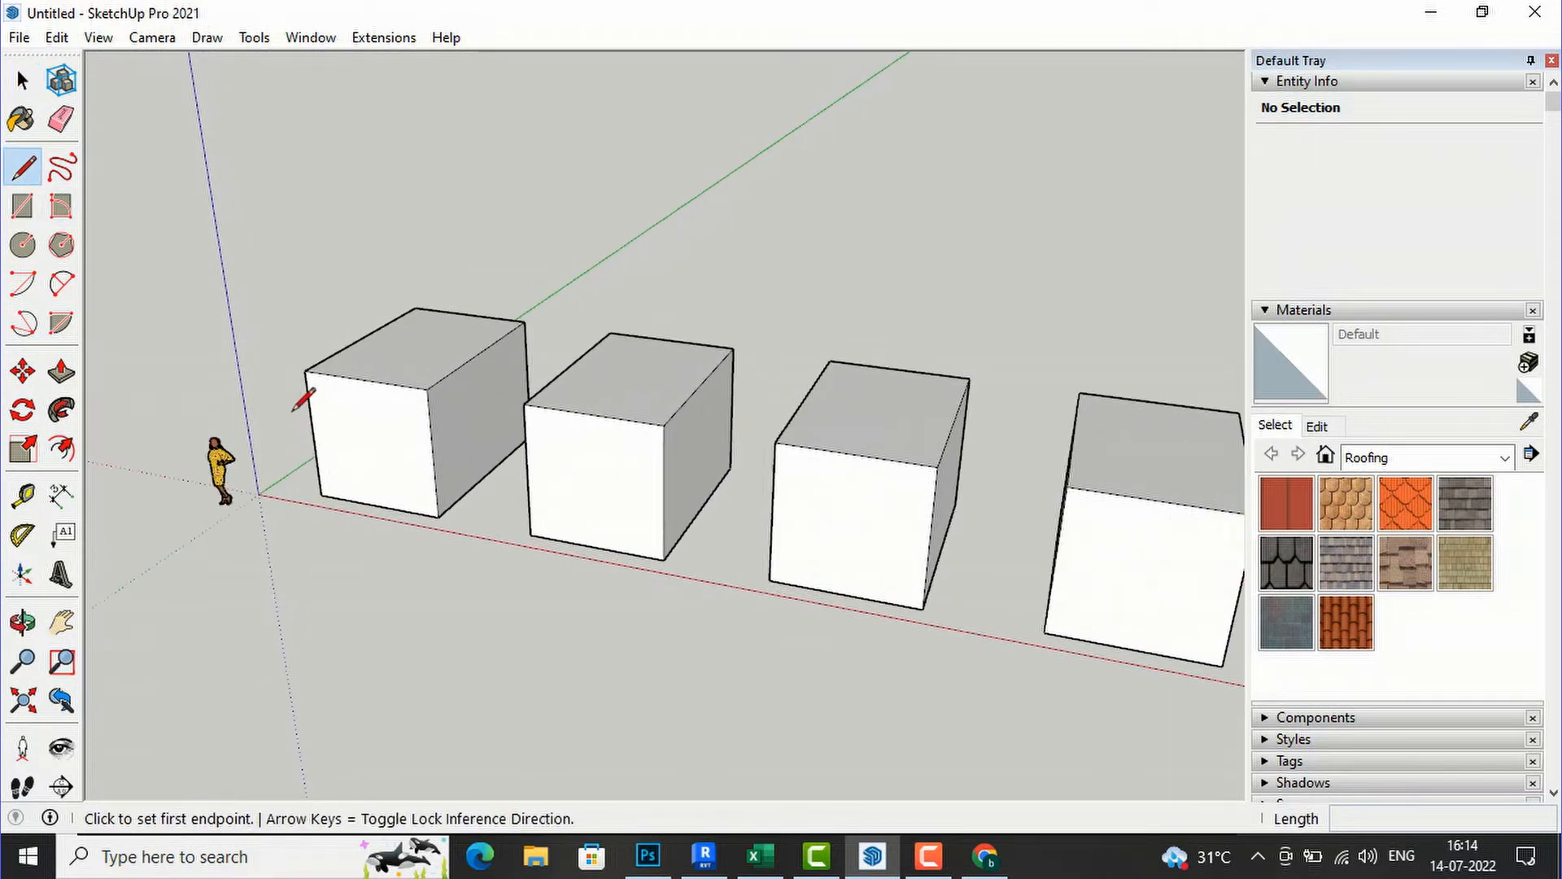
click(365, 380)
click(355, 303)
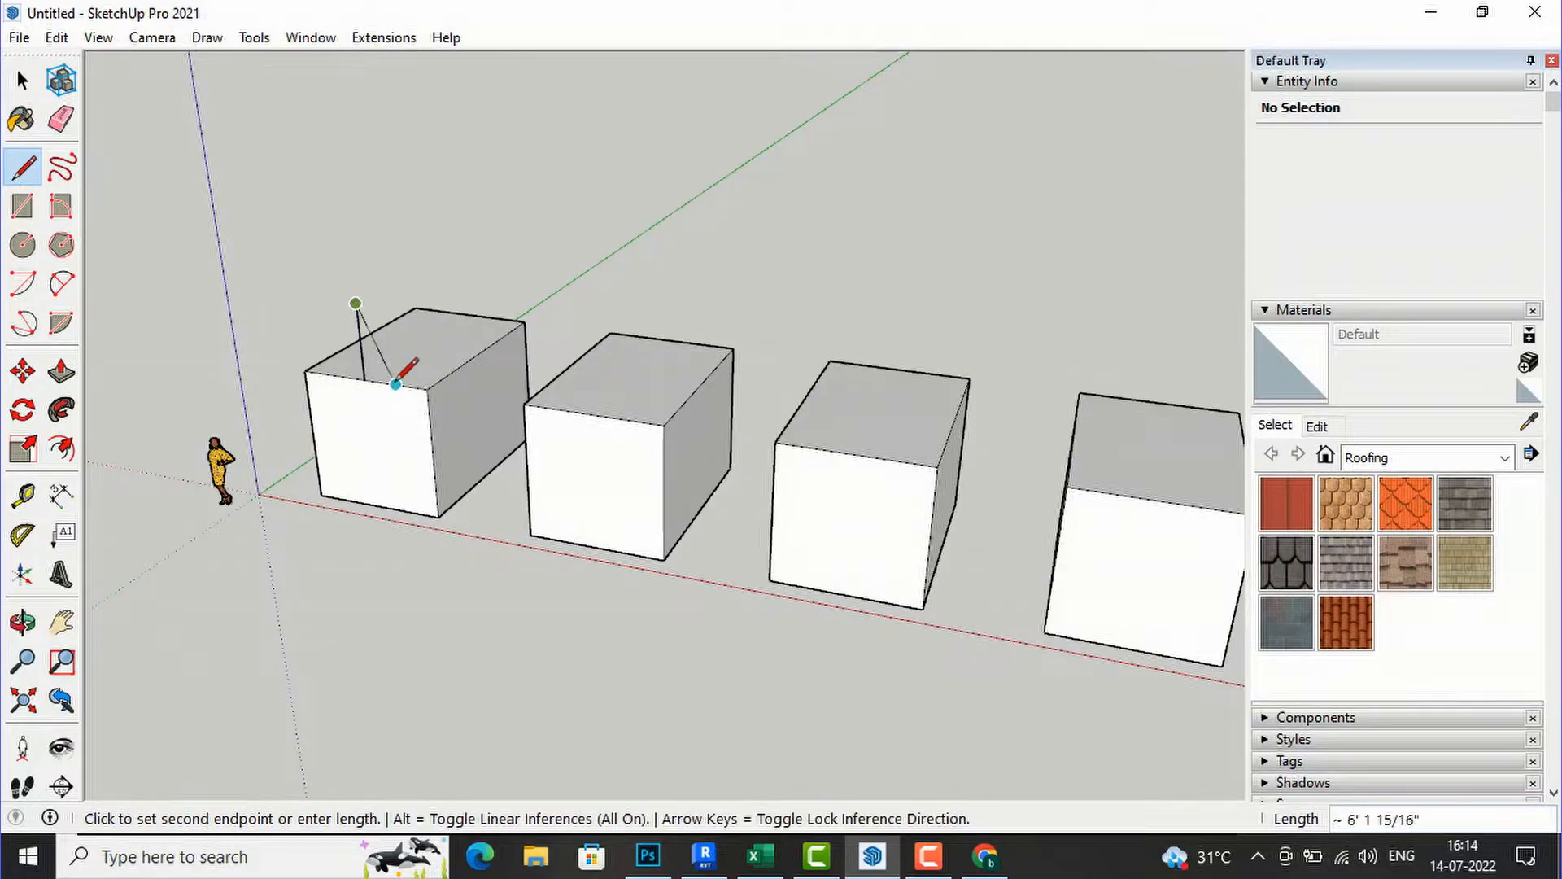
click(424, 388)
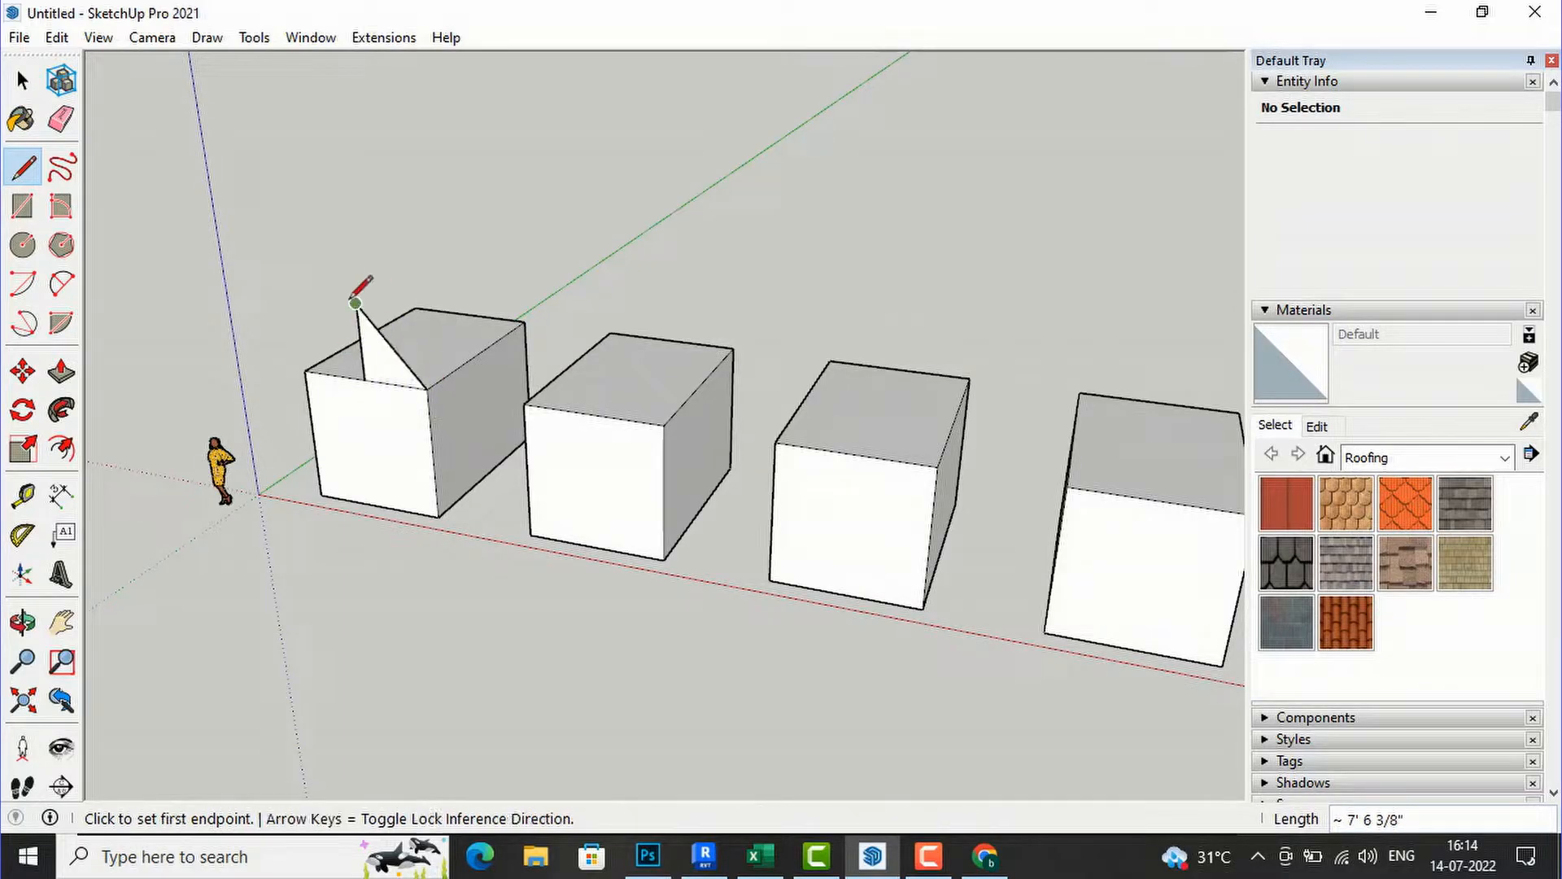
click(356, 304)
click(306, 372)
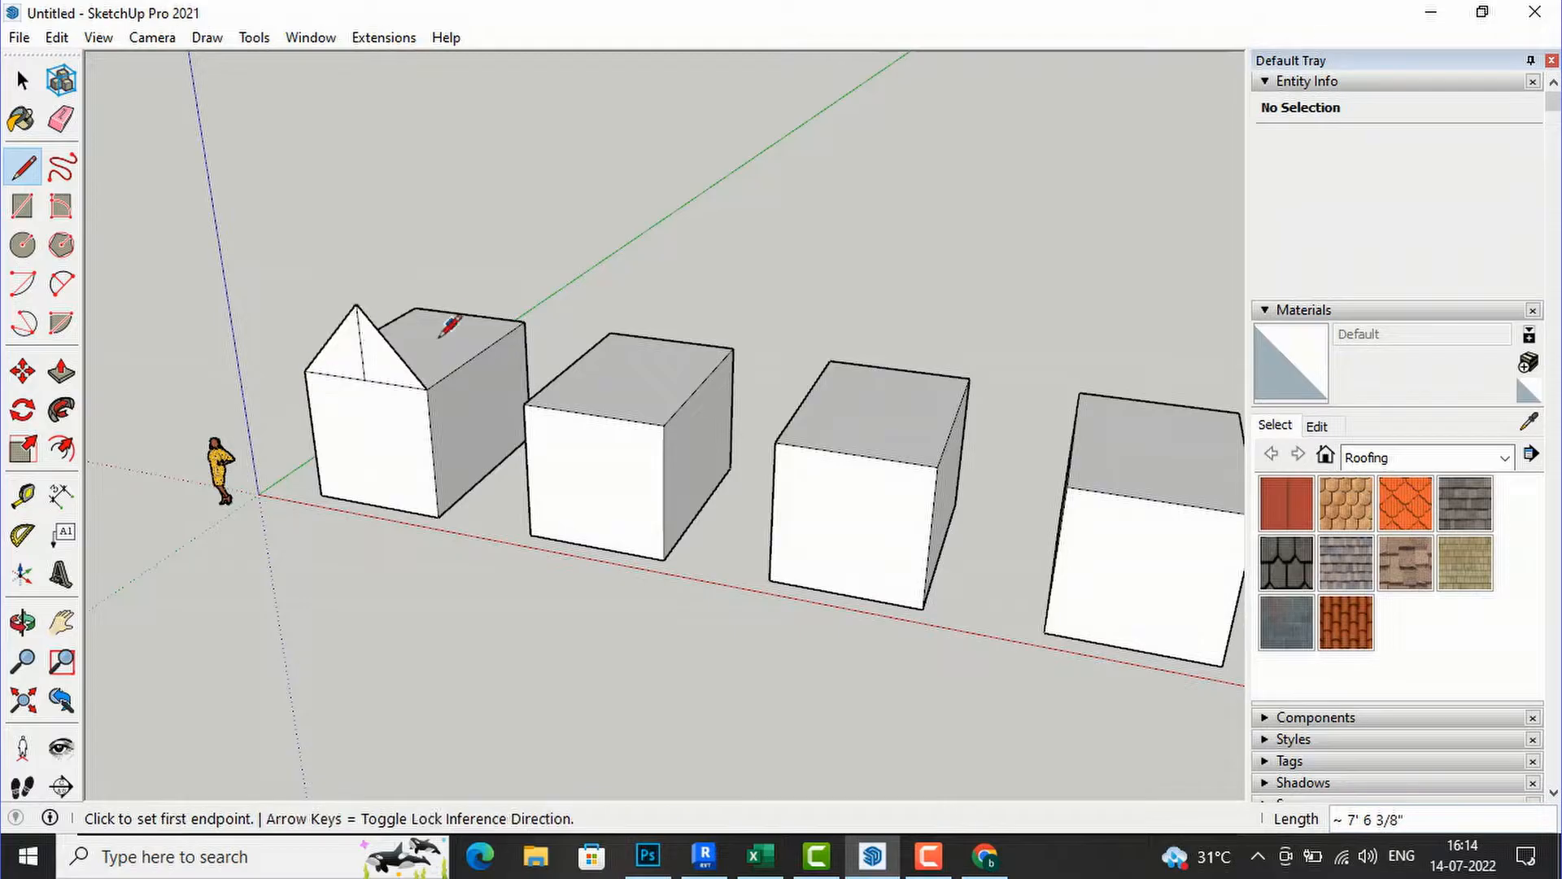
Step: Erase the vertical centre line from the first box's gable triangle
key(o)
scroll(328, 363, up, 3)
scroll(358, 356, up, 2)
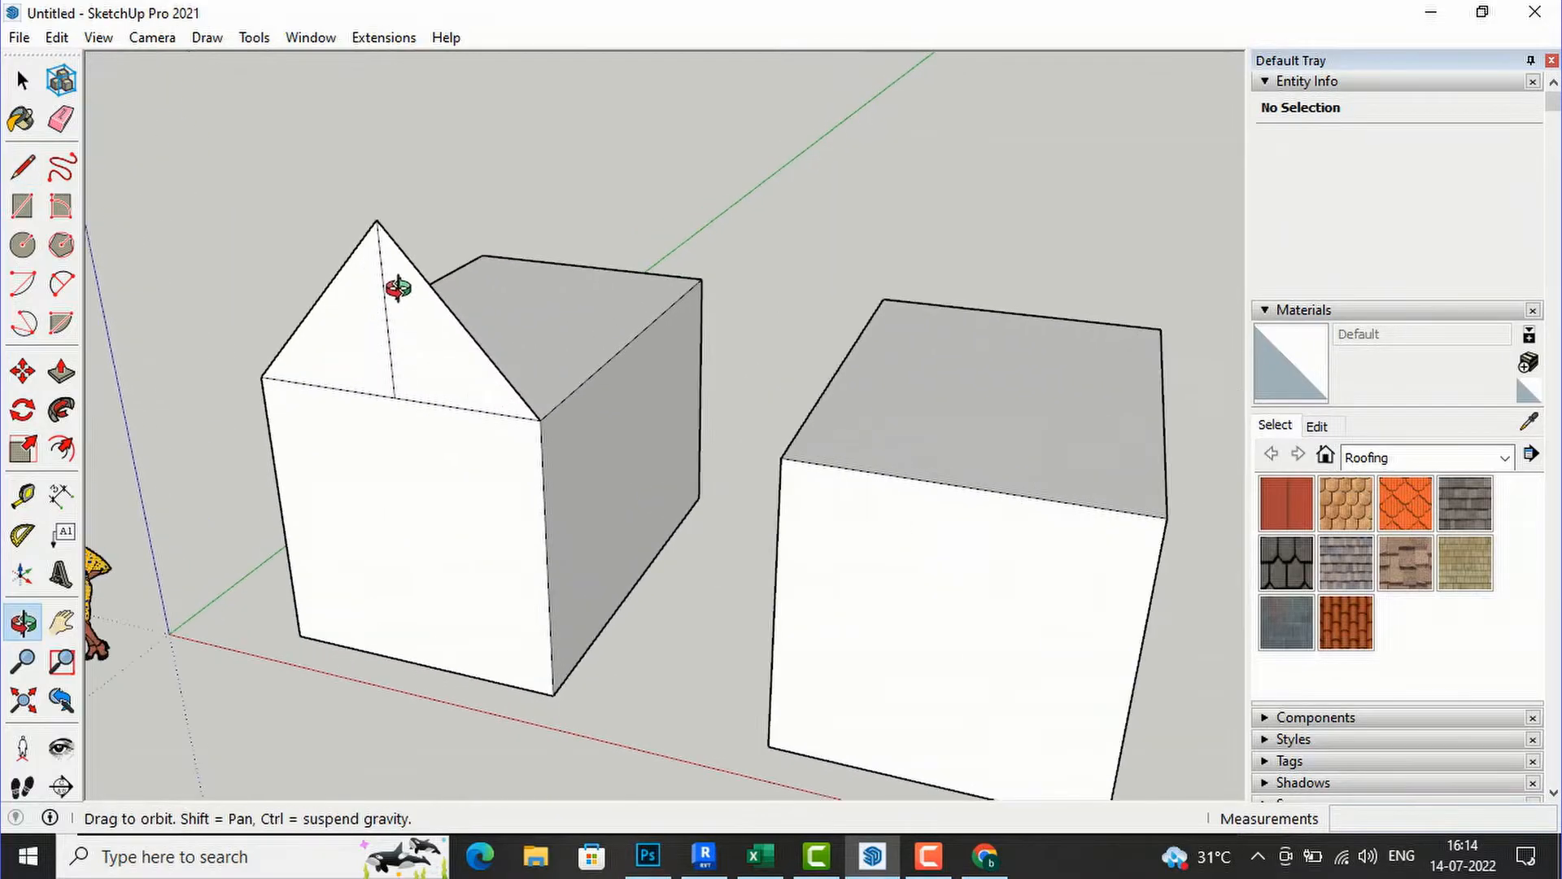
click(62, 119)
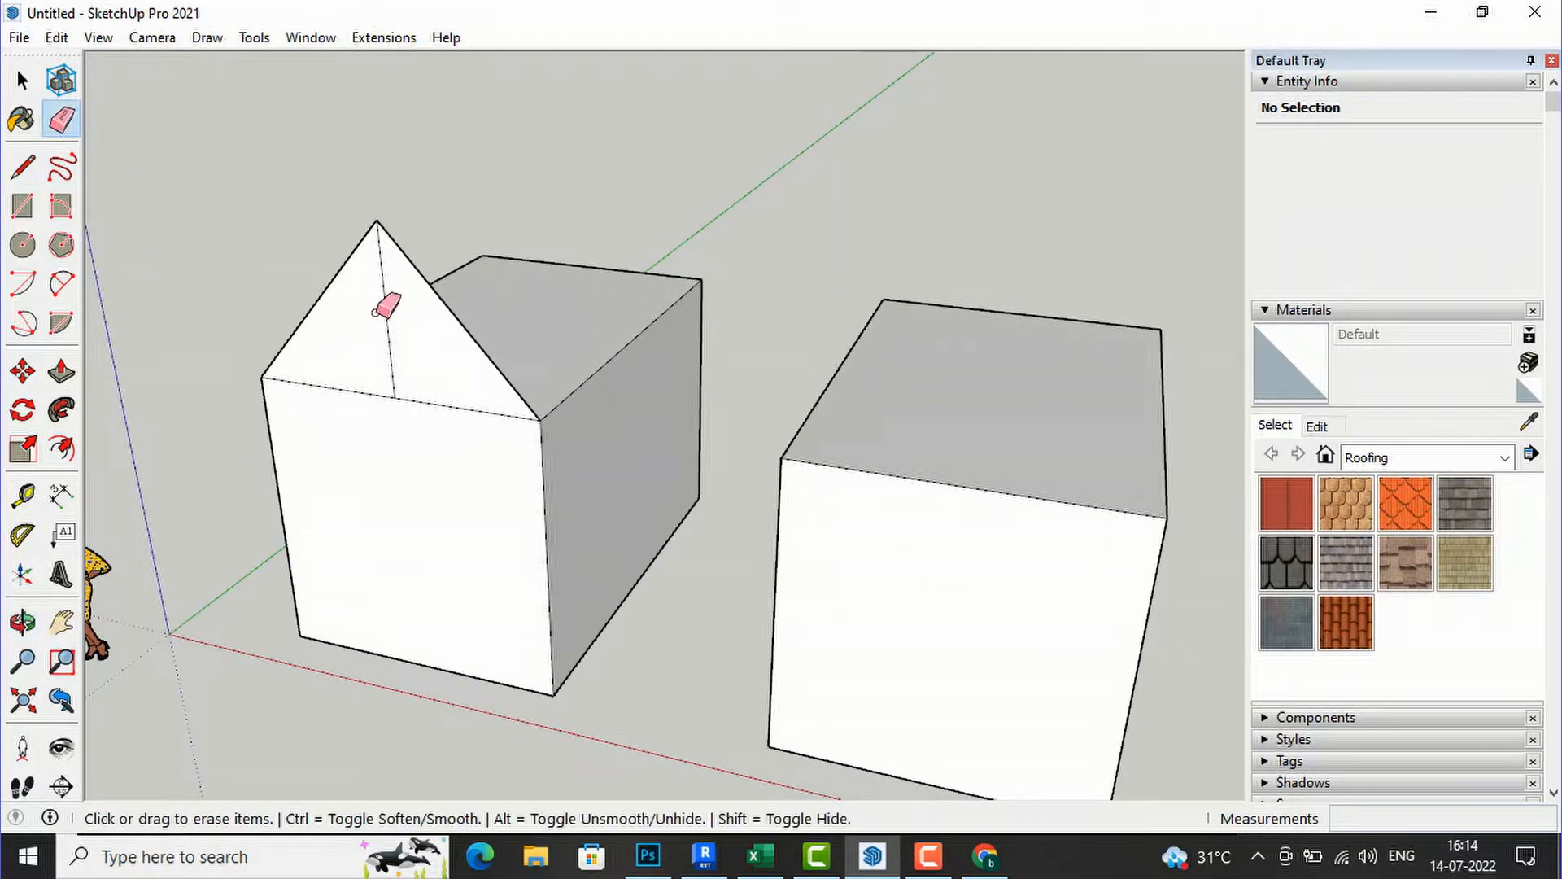
drag(382, 291, 391, 281)
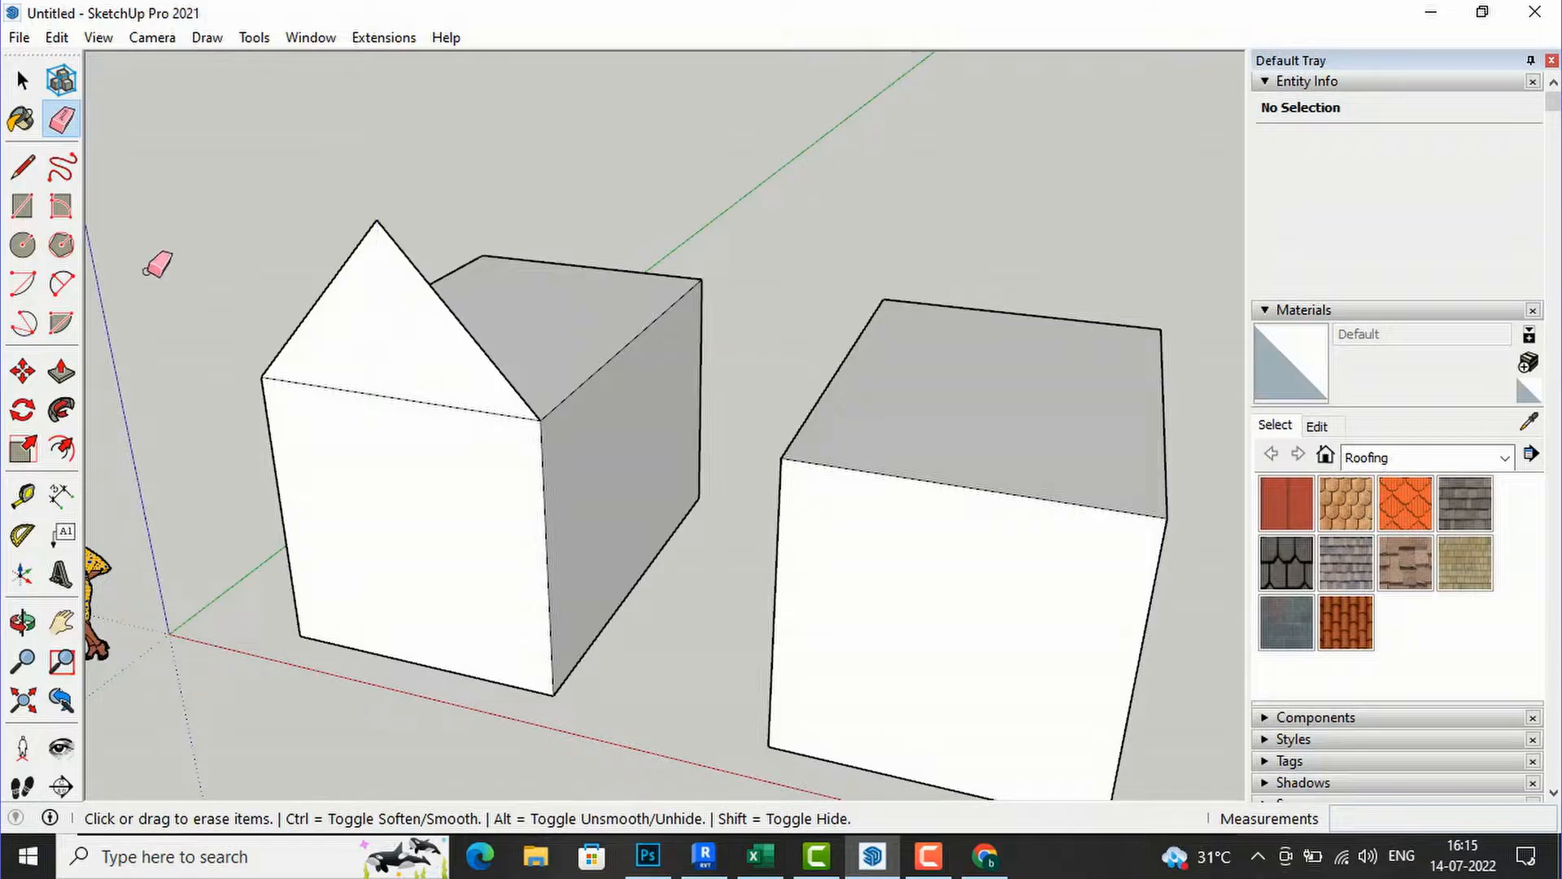
Step: Push/Pull the gable triangle about 15' 6" back to the rear of the first box to form the roof volume
click(62, 372)
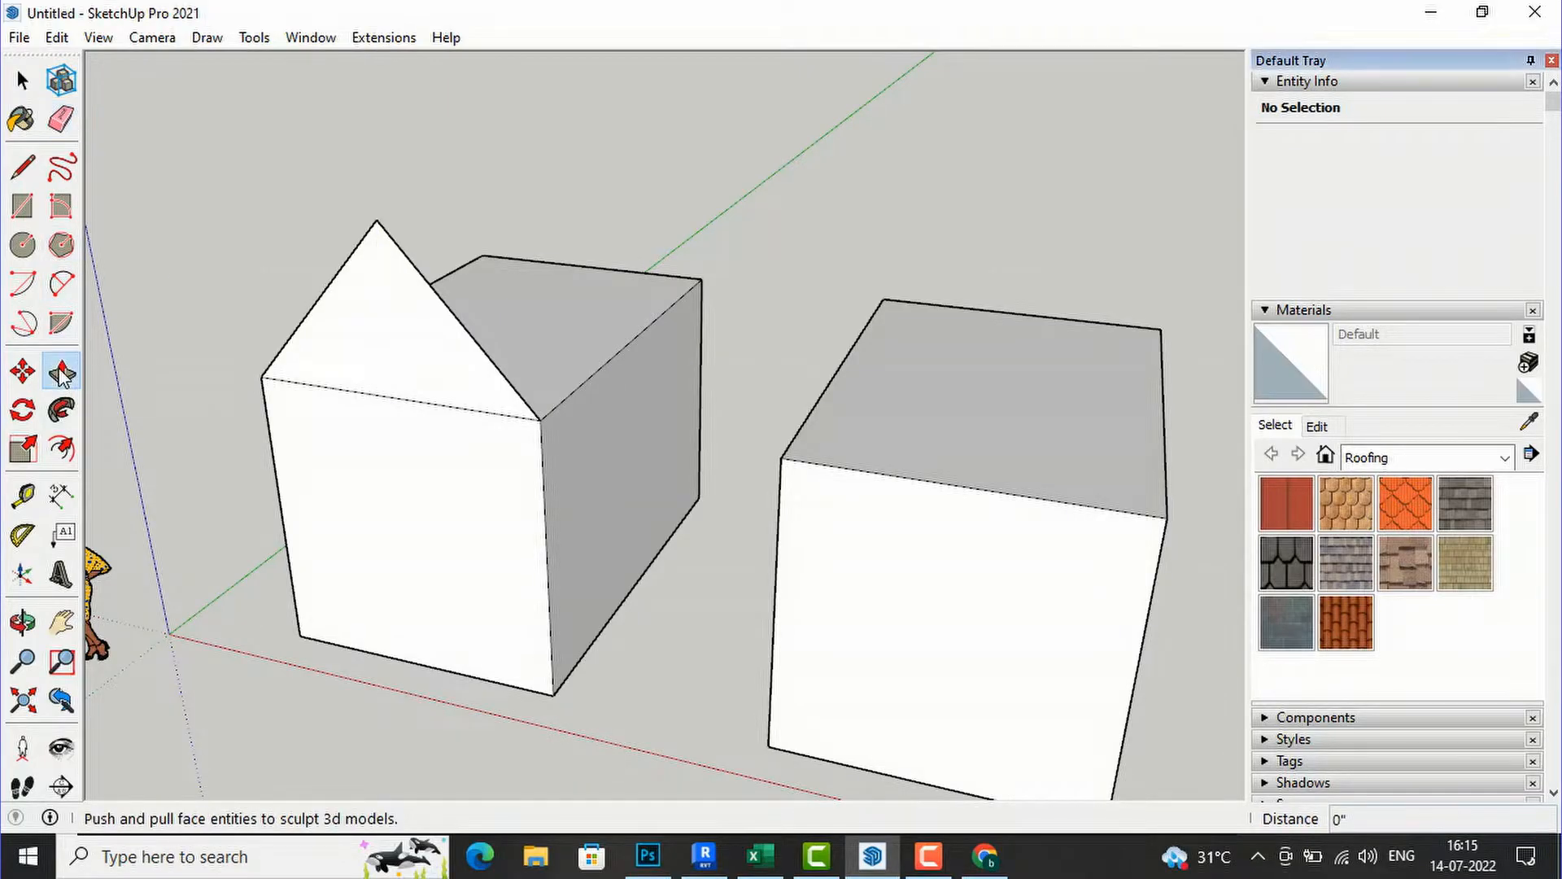
click(383, 376)
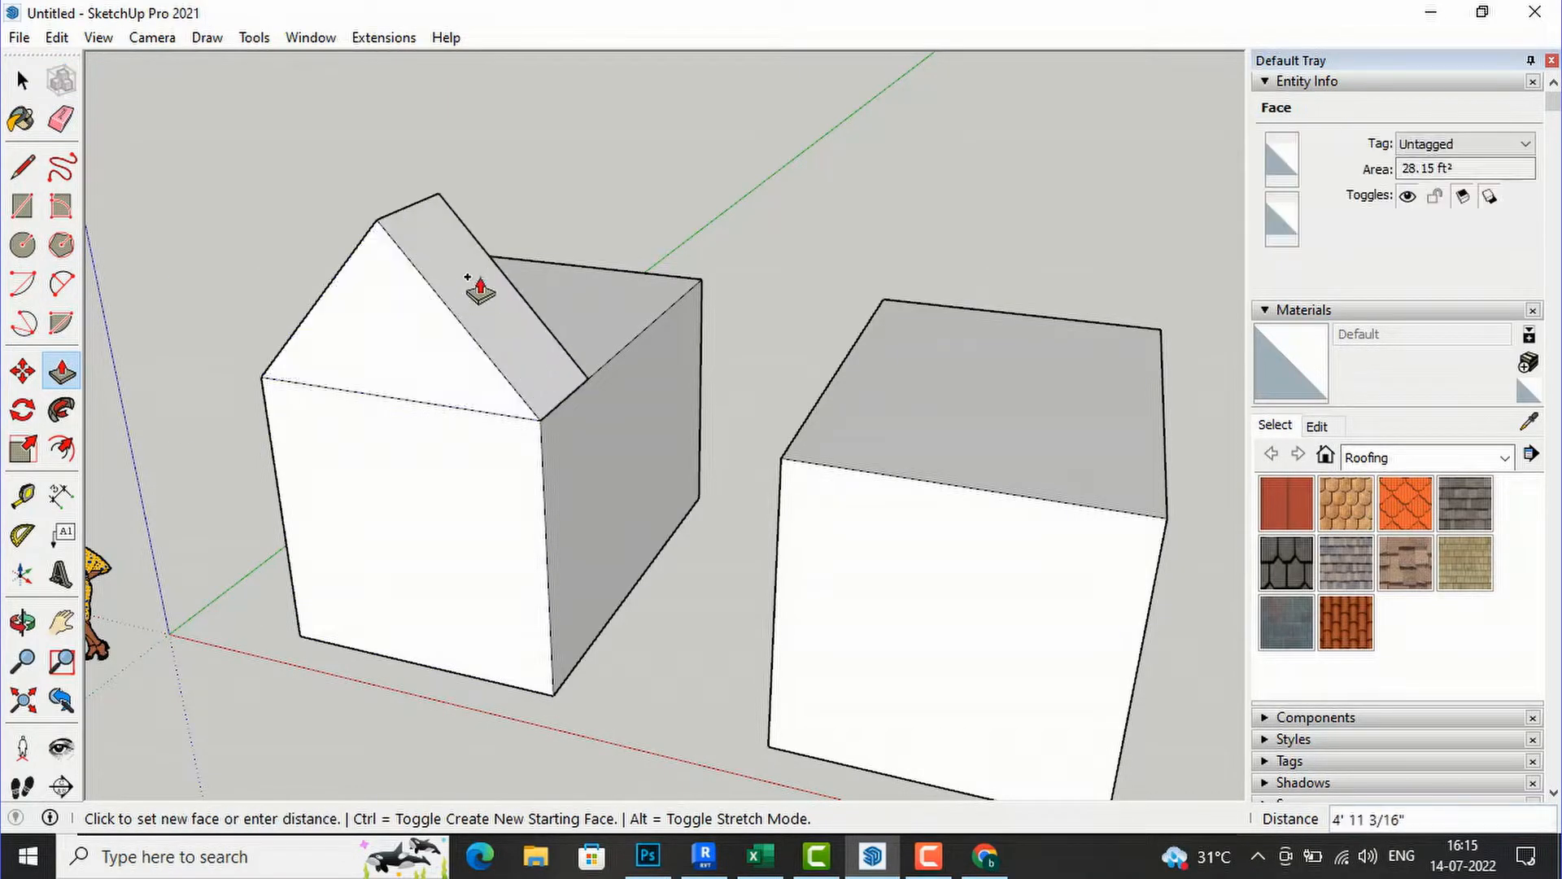
click(568, 230)
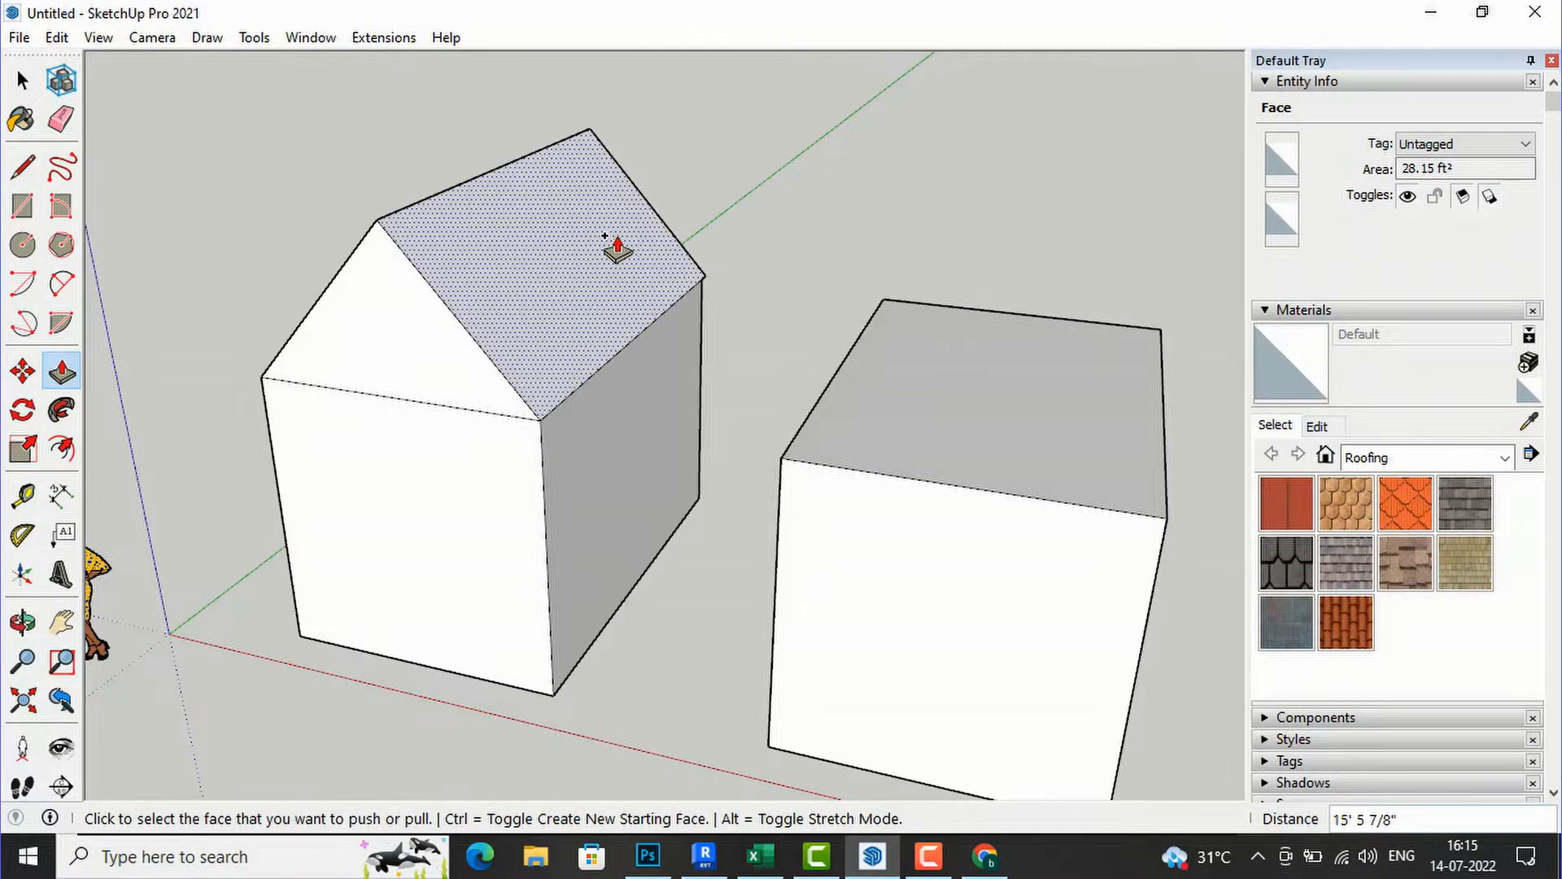
Step: Offset the front gable triangle outward by about 6 3/8" to outline the roof thickness
middle_drag(883, 252, 1023, 246)
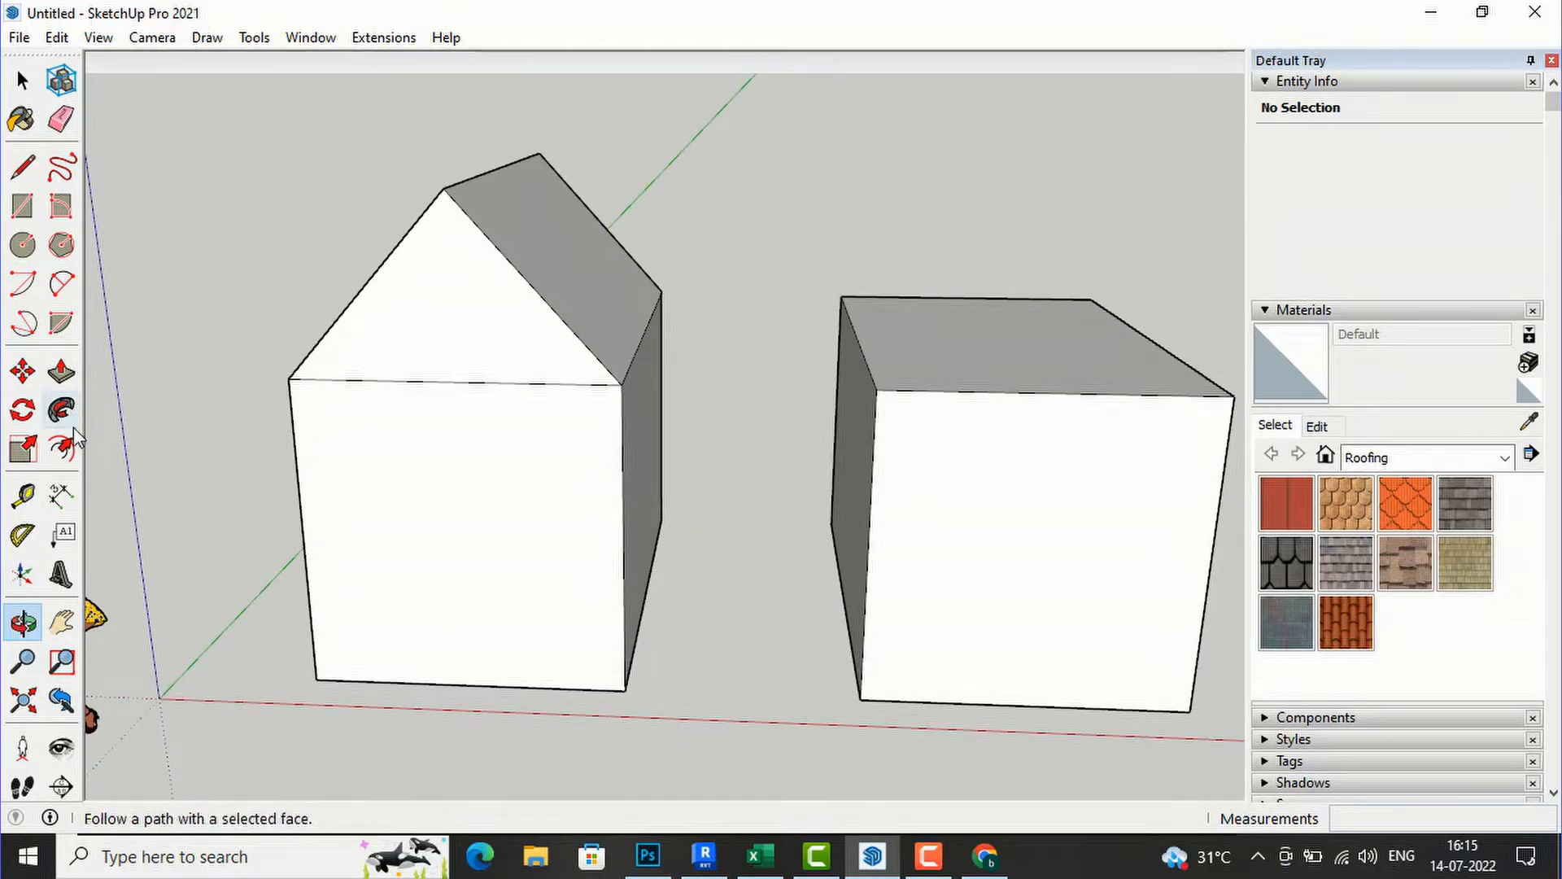
click(61, 448)
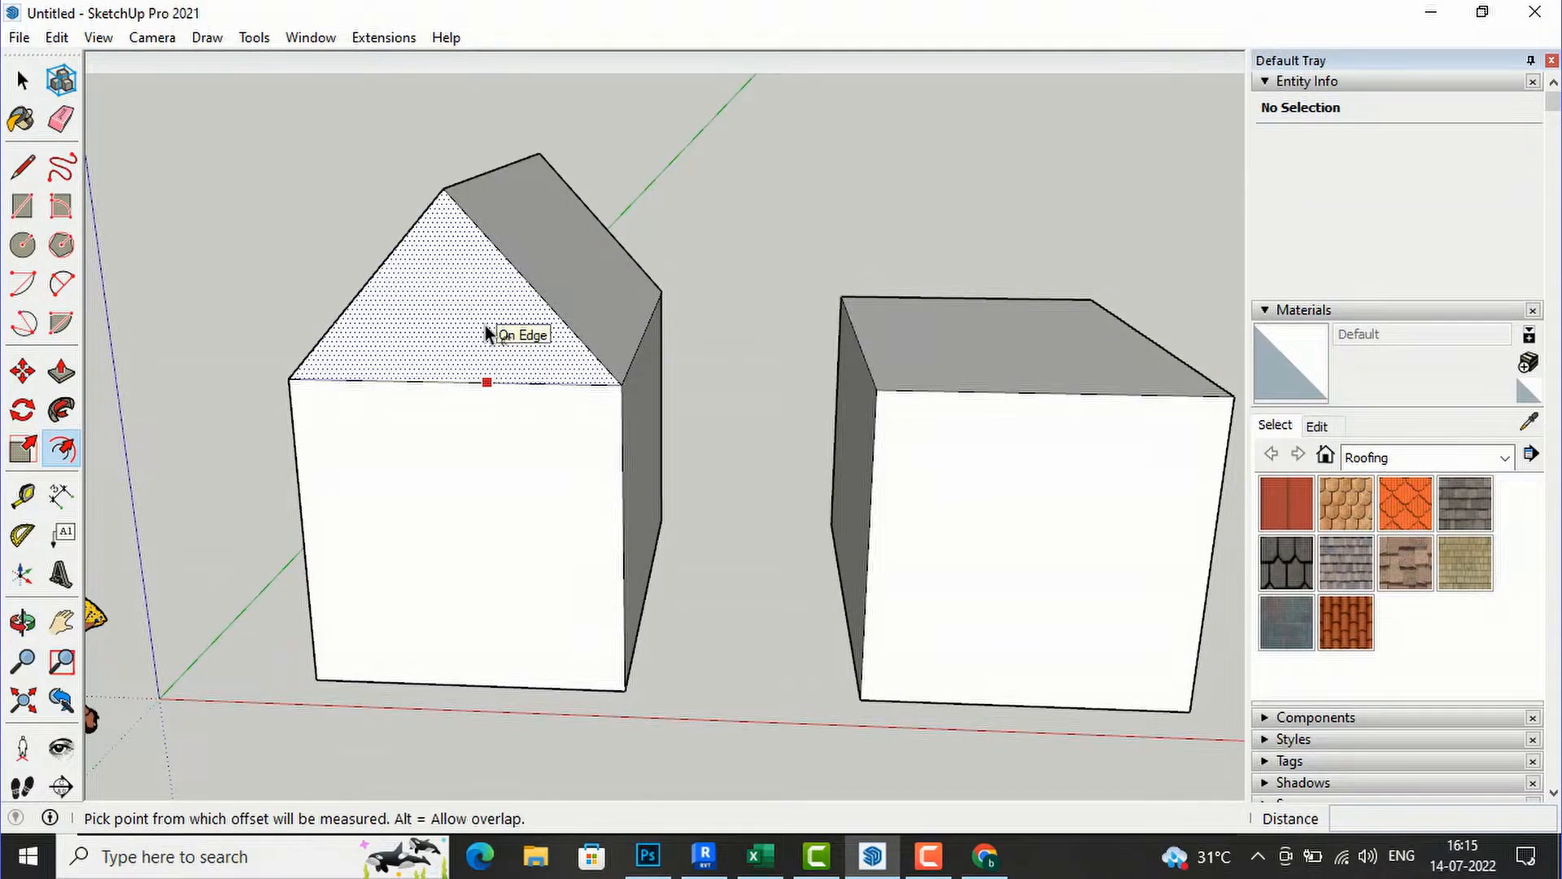
click(485, 333)
scroll(534, 413, up, 3)
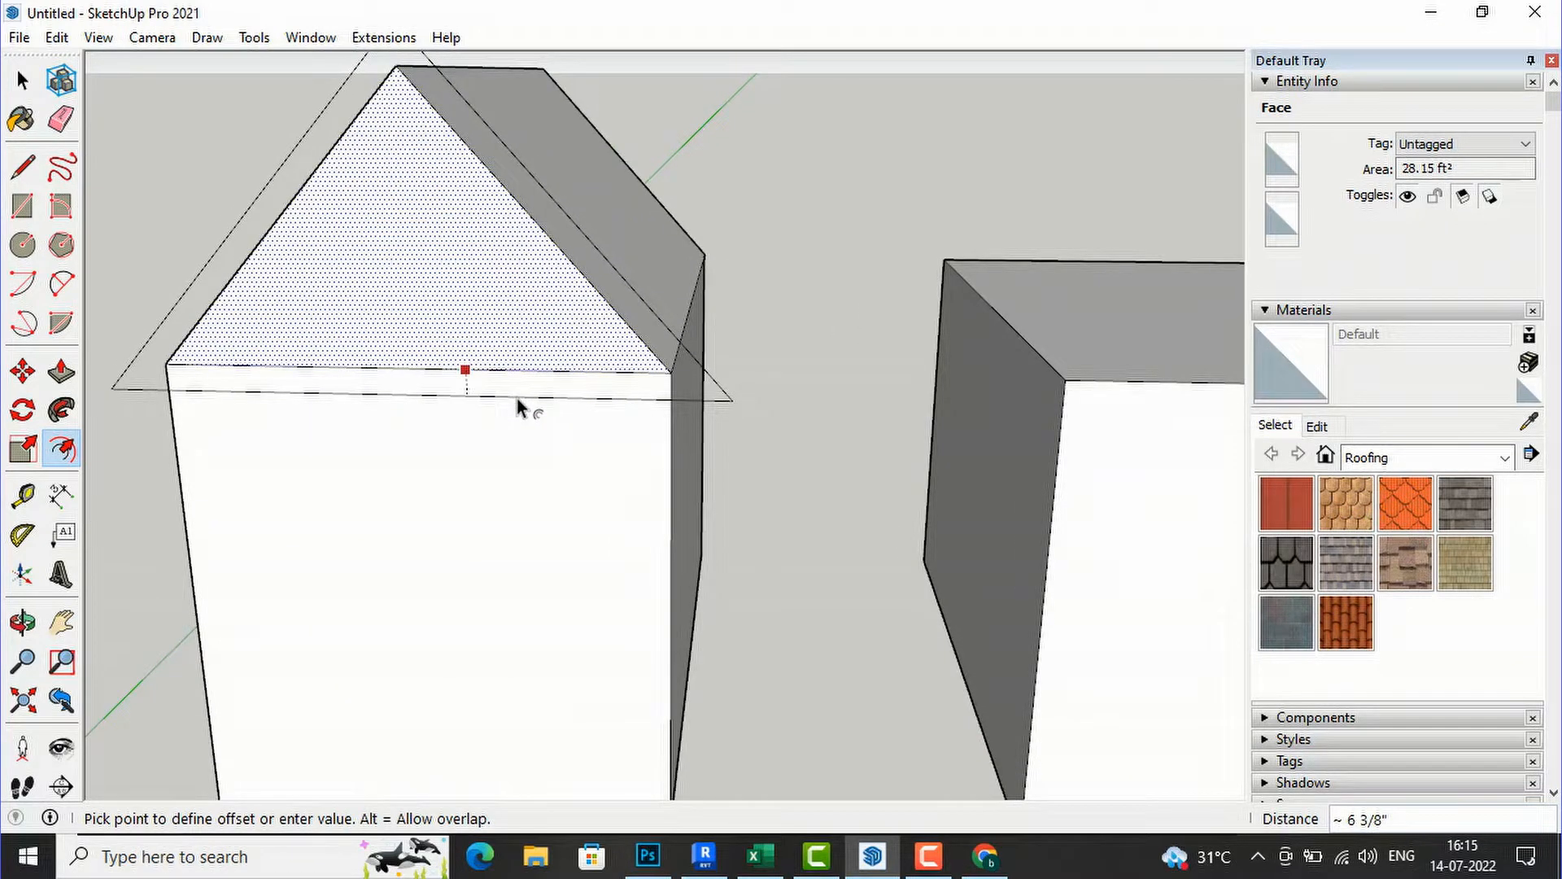
click(518, 407)
scroll(288, 489, down, 3)
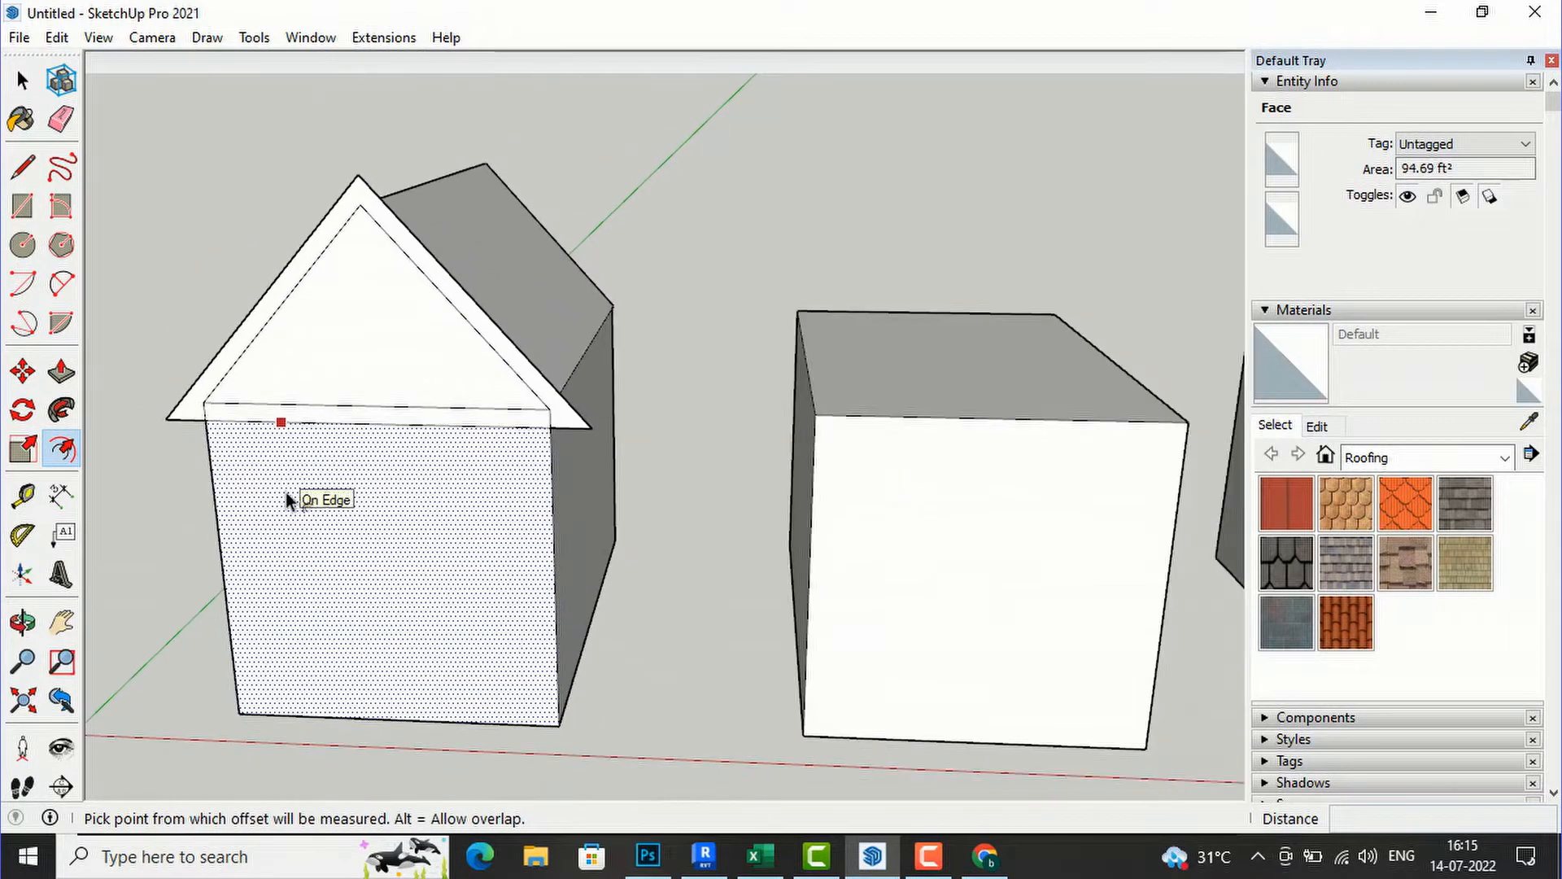
Step: Erase the two horizontal lines between the gable and the front wall, keeping the sloped roof border
click(25, 79)
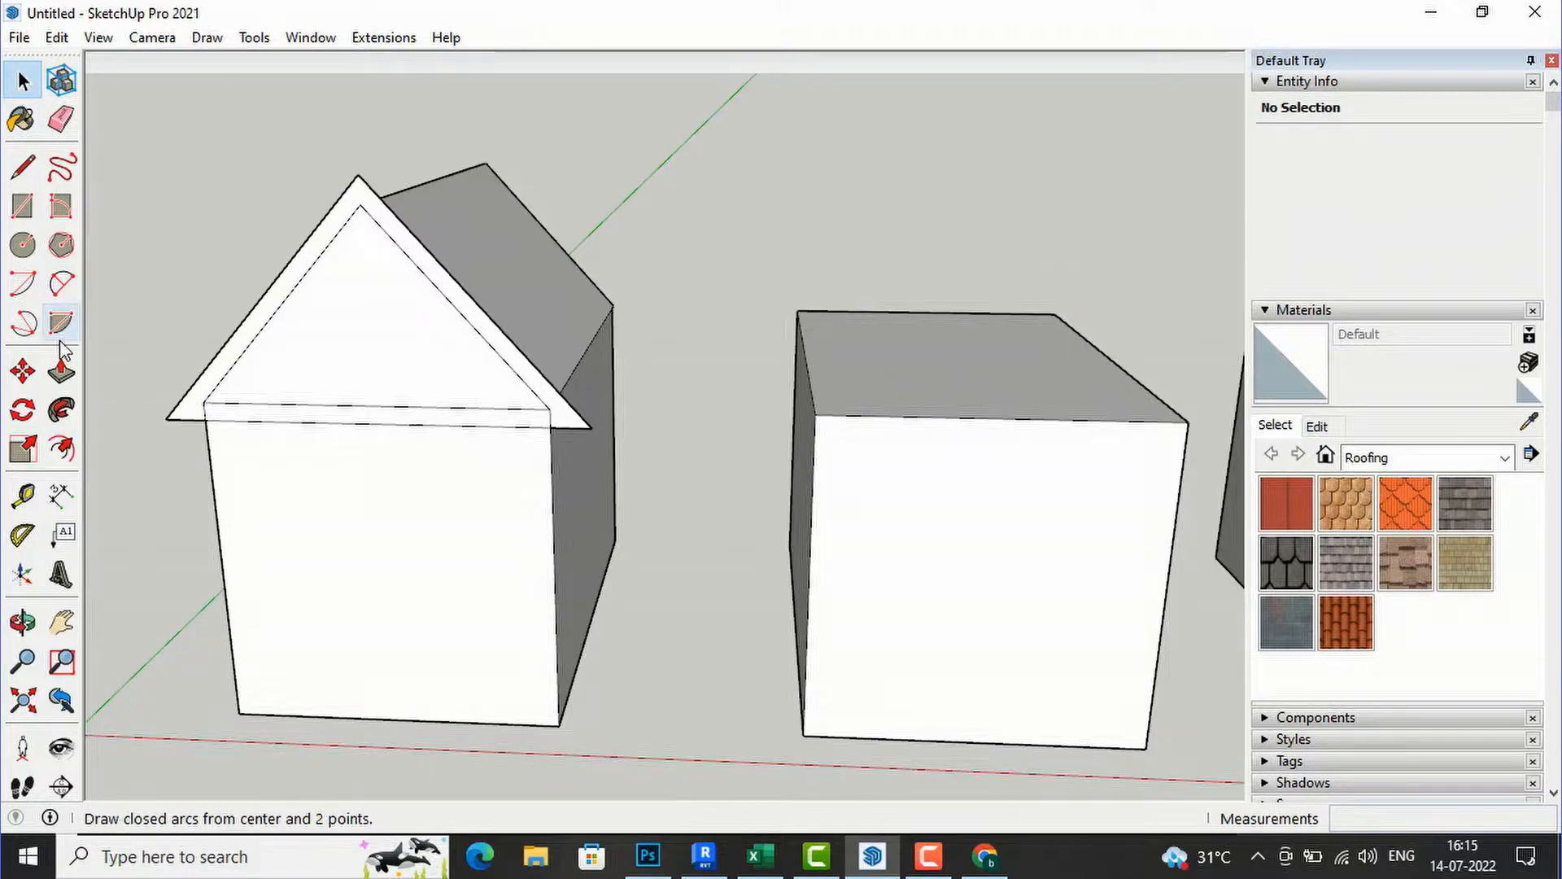
click(61, 119)
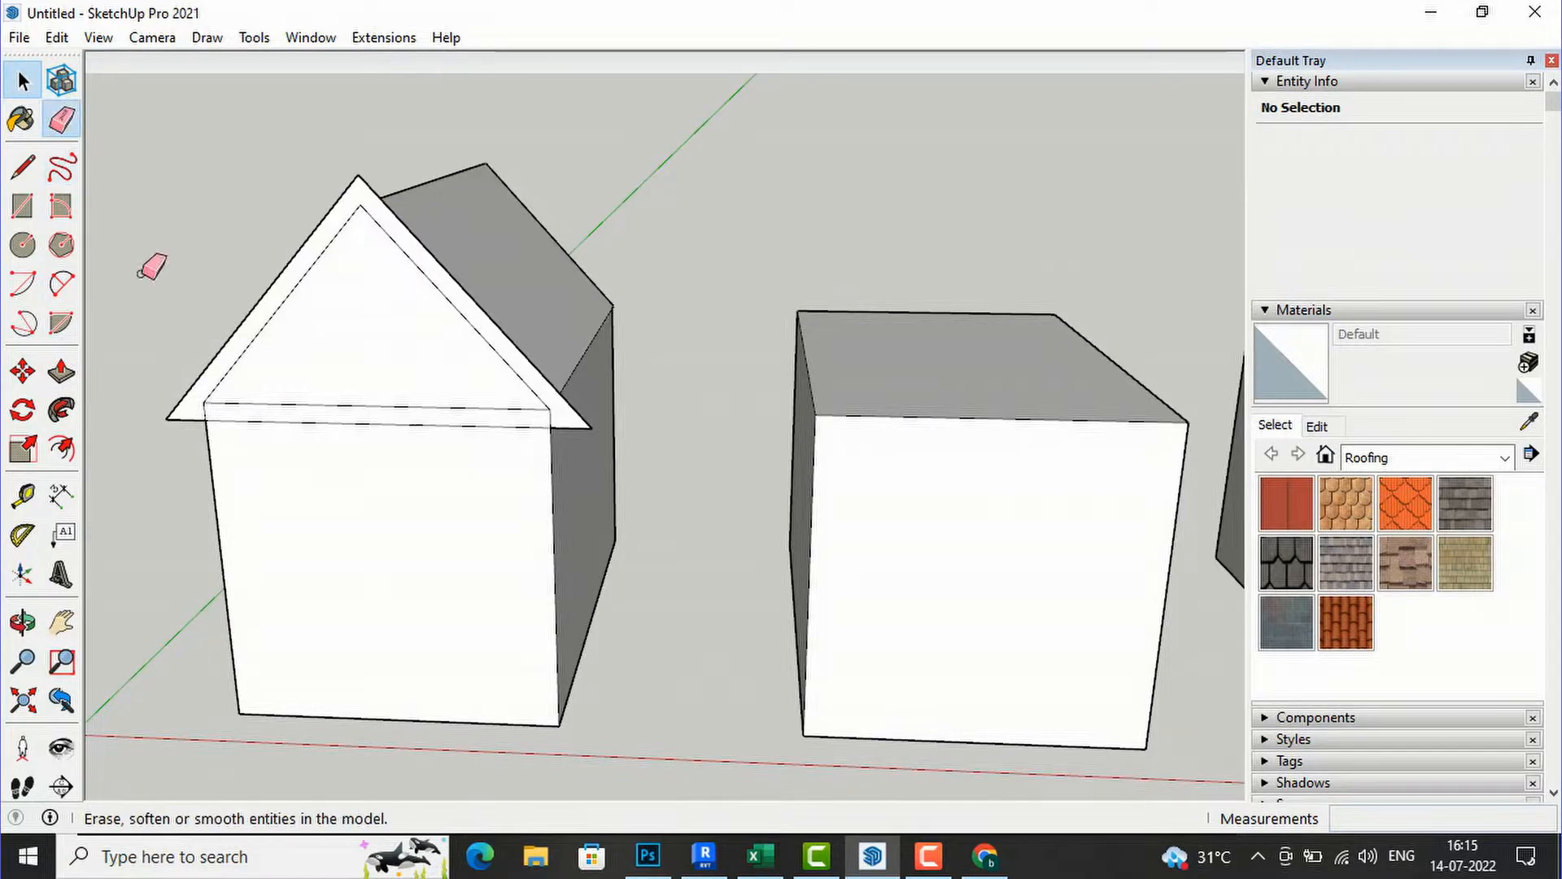
click(361, 405)
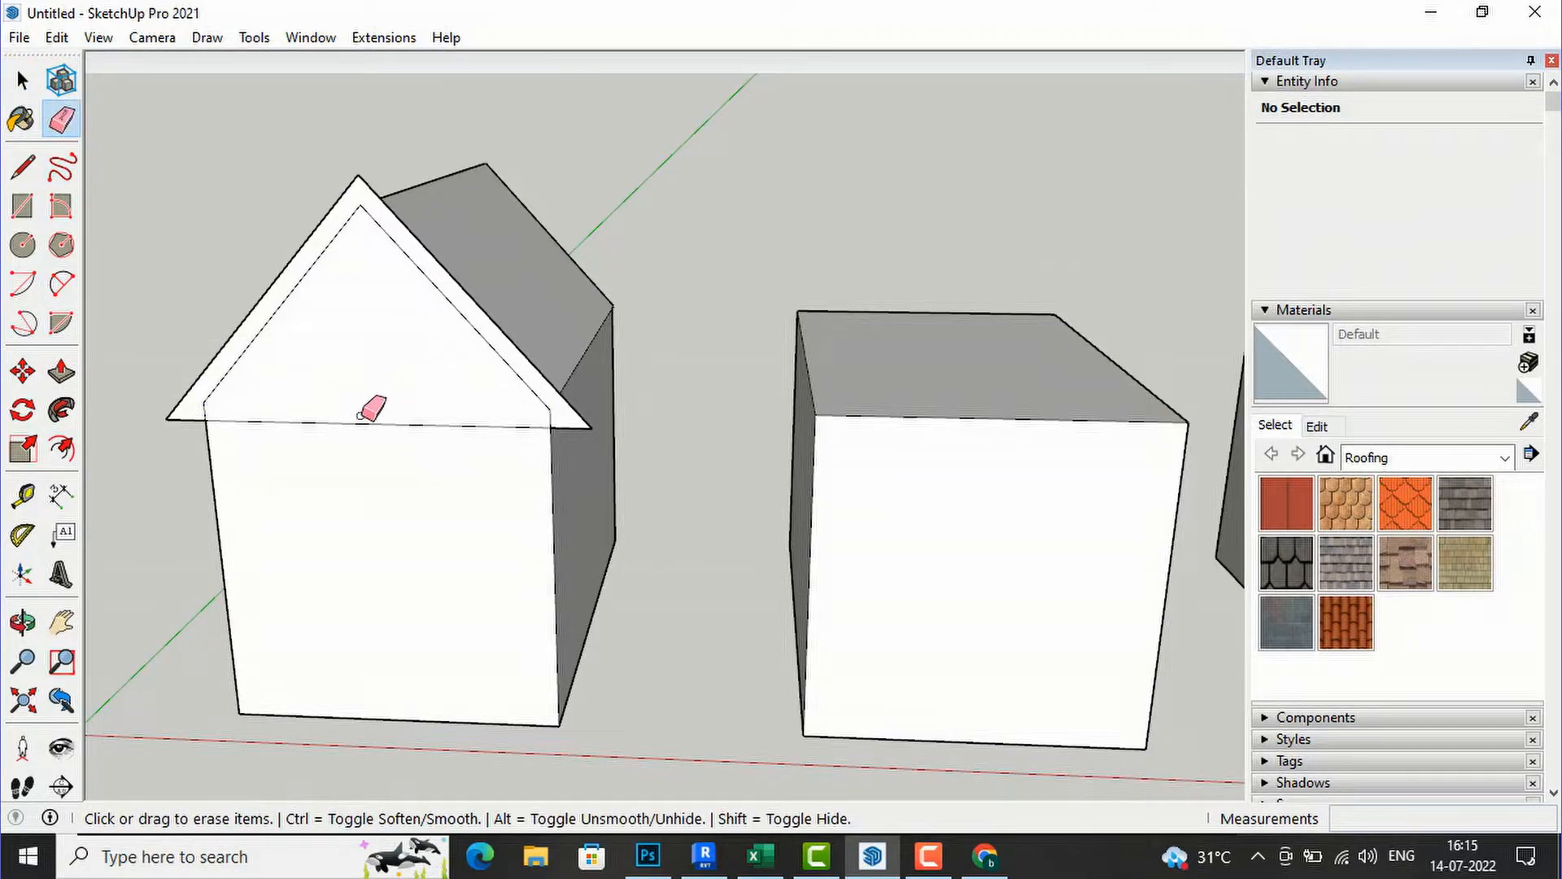
click(363, 422)
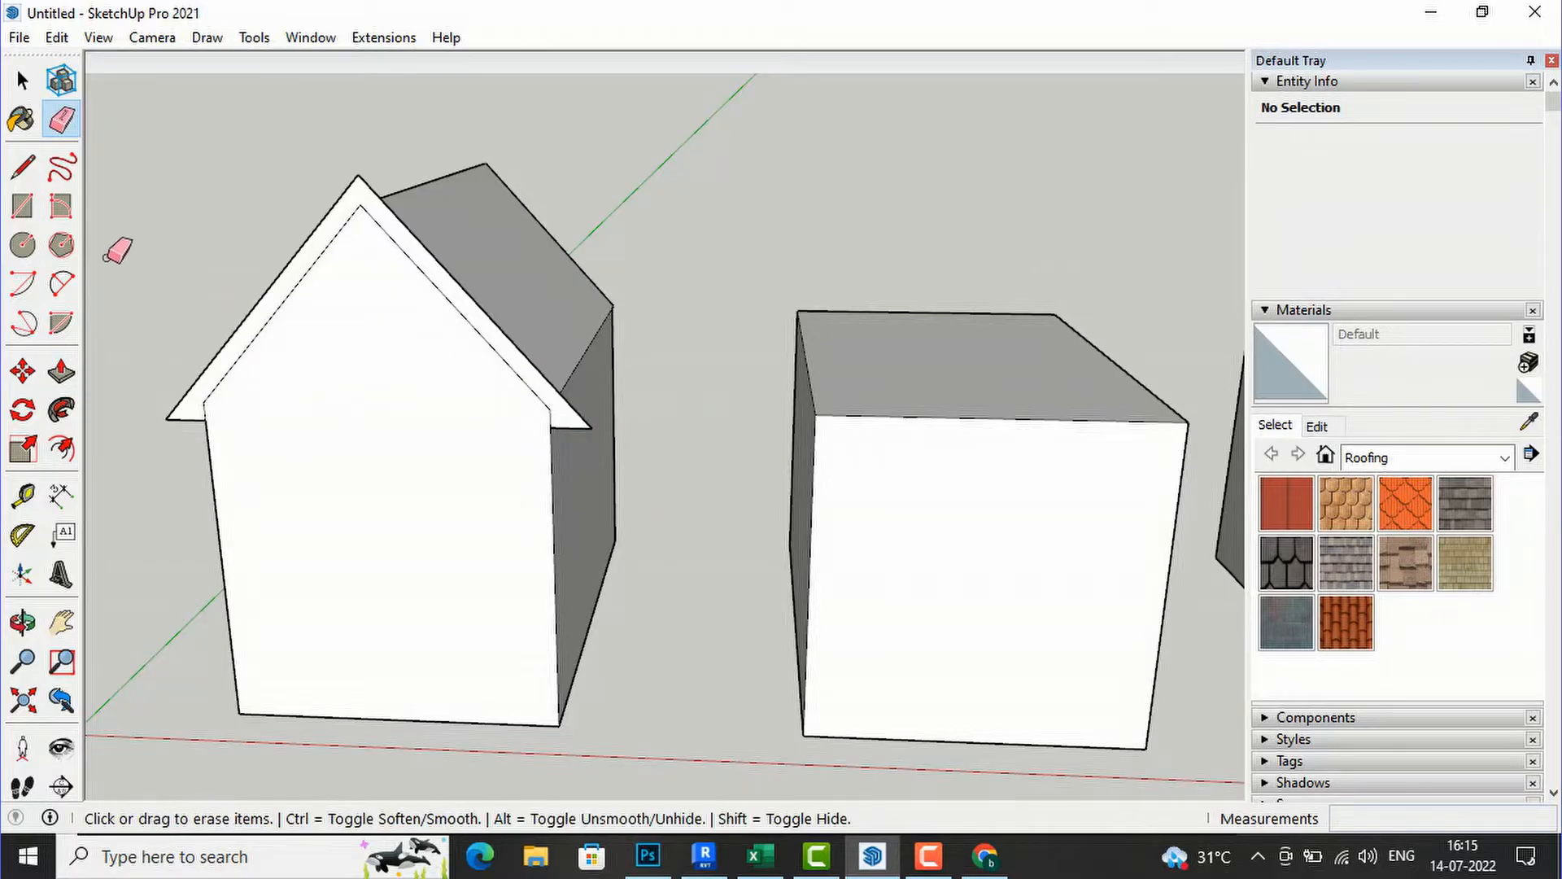
Step: Push/Pull the sloped roof border about 1' 4 7/8" forward from the front wall as an overhang
click(62, 366)
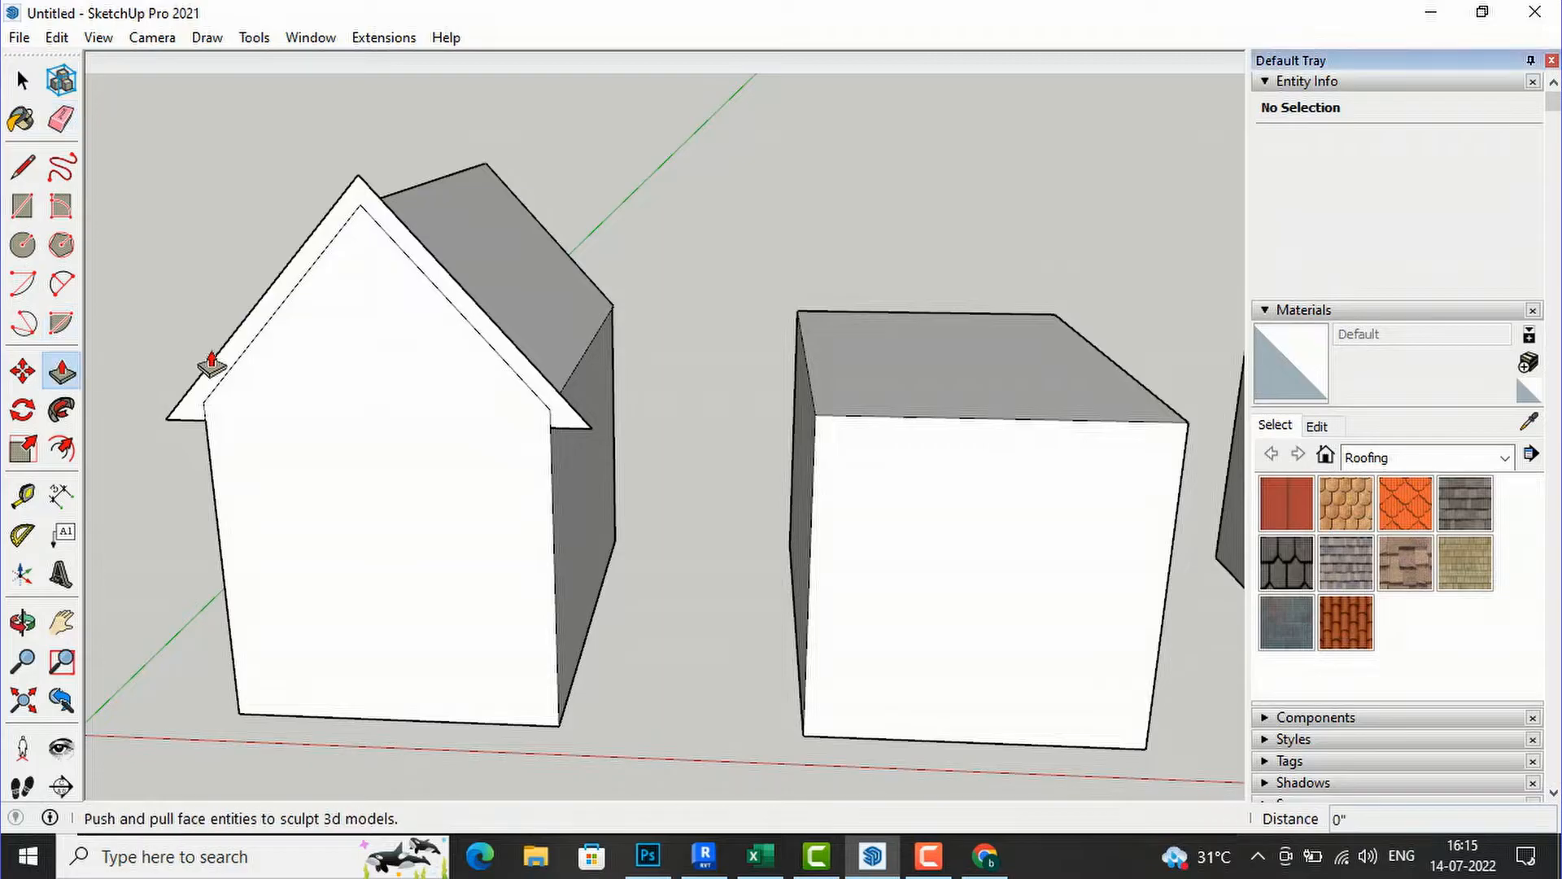
click(298, 279)
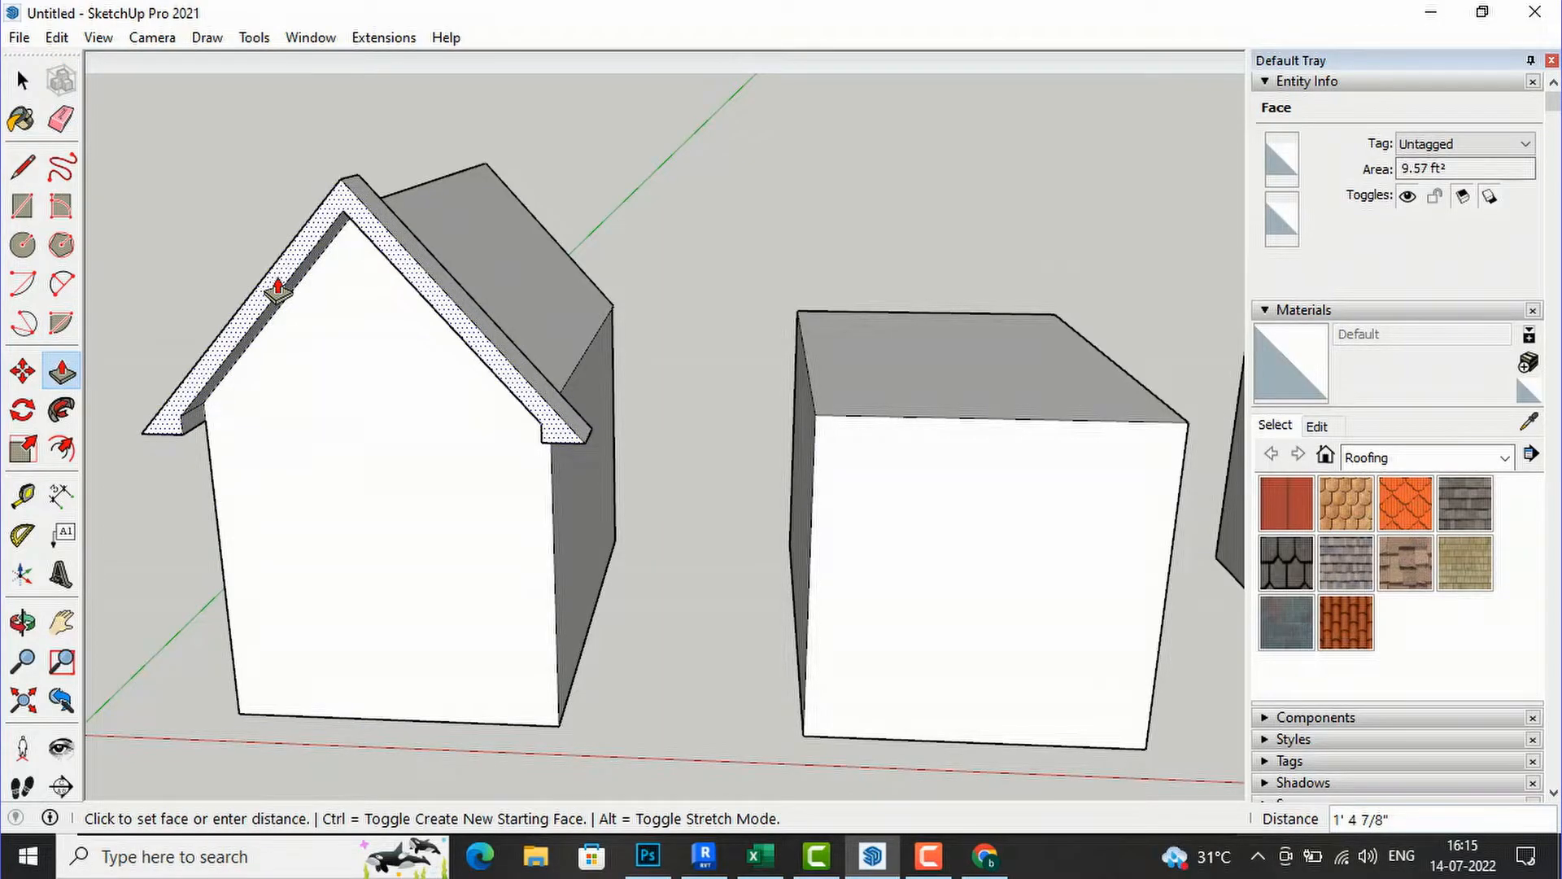
click(279, 291)
Step: Push/Pull the back face of the roof border about 15' 6 1/2" toward the rear gable to cover the whole roof
middle_drag(763, 104, 451, 237)
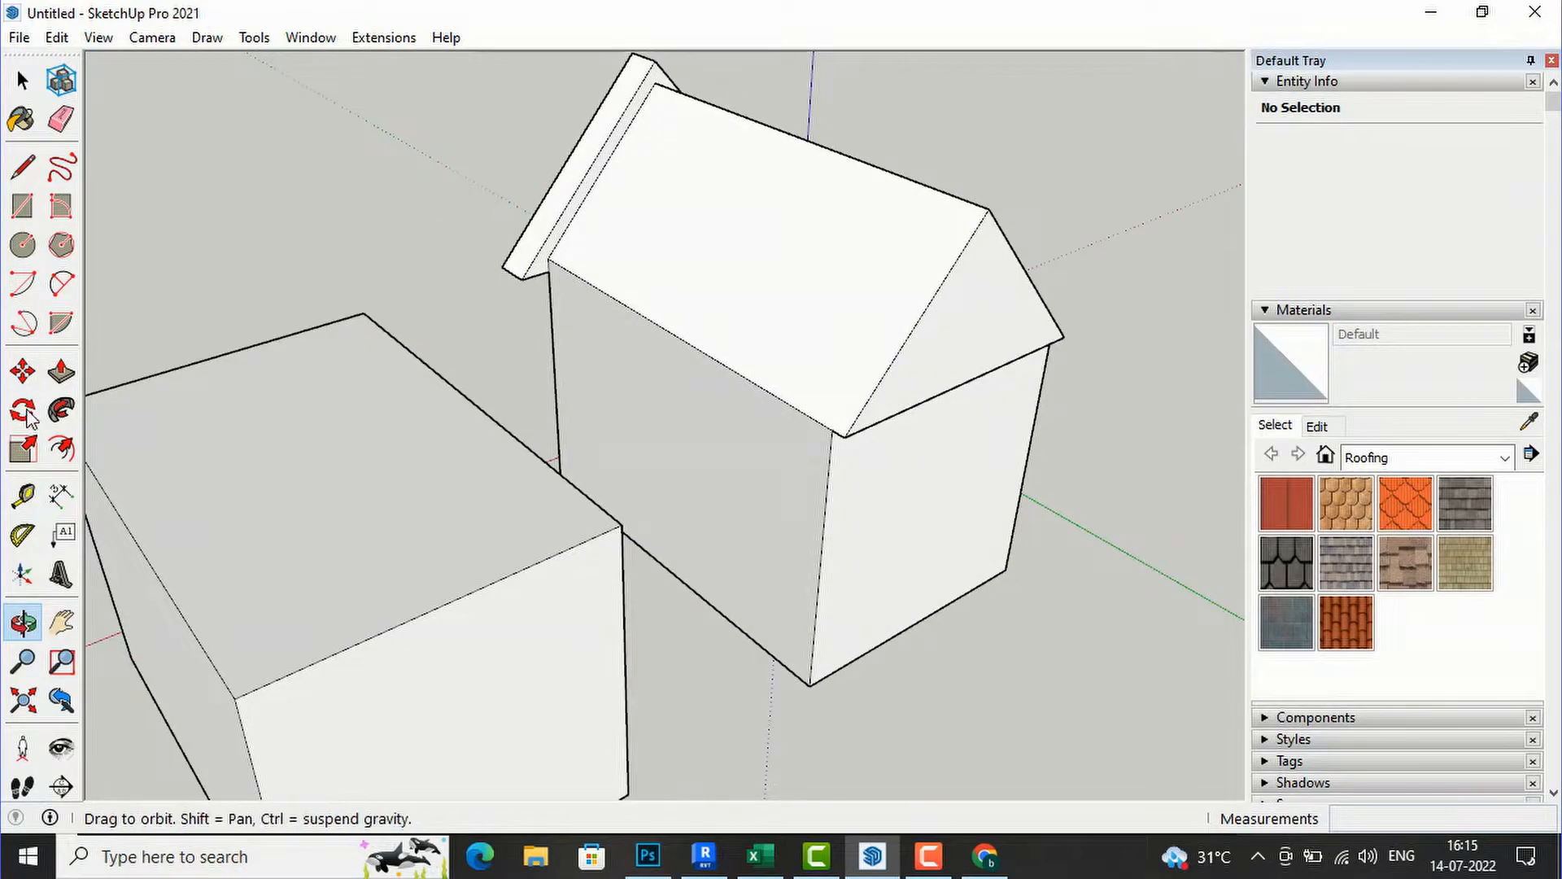
click(62, 373)
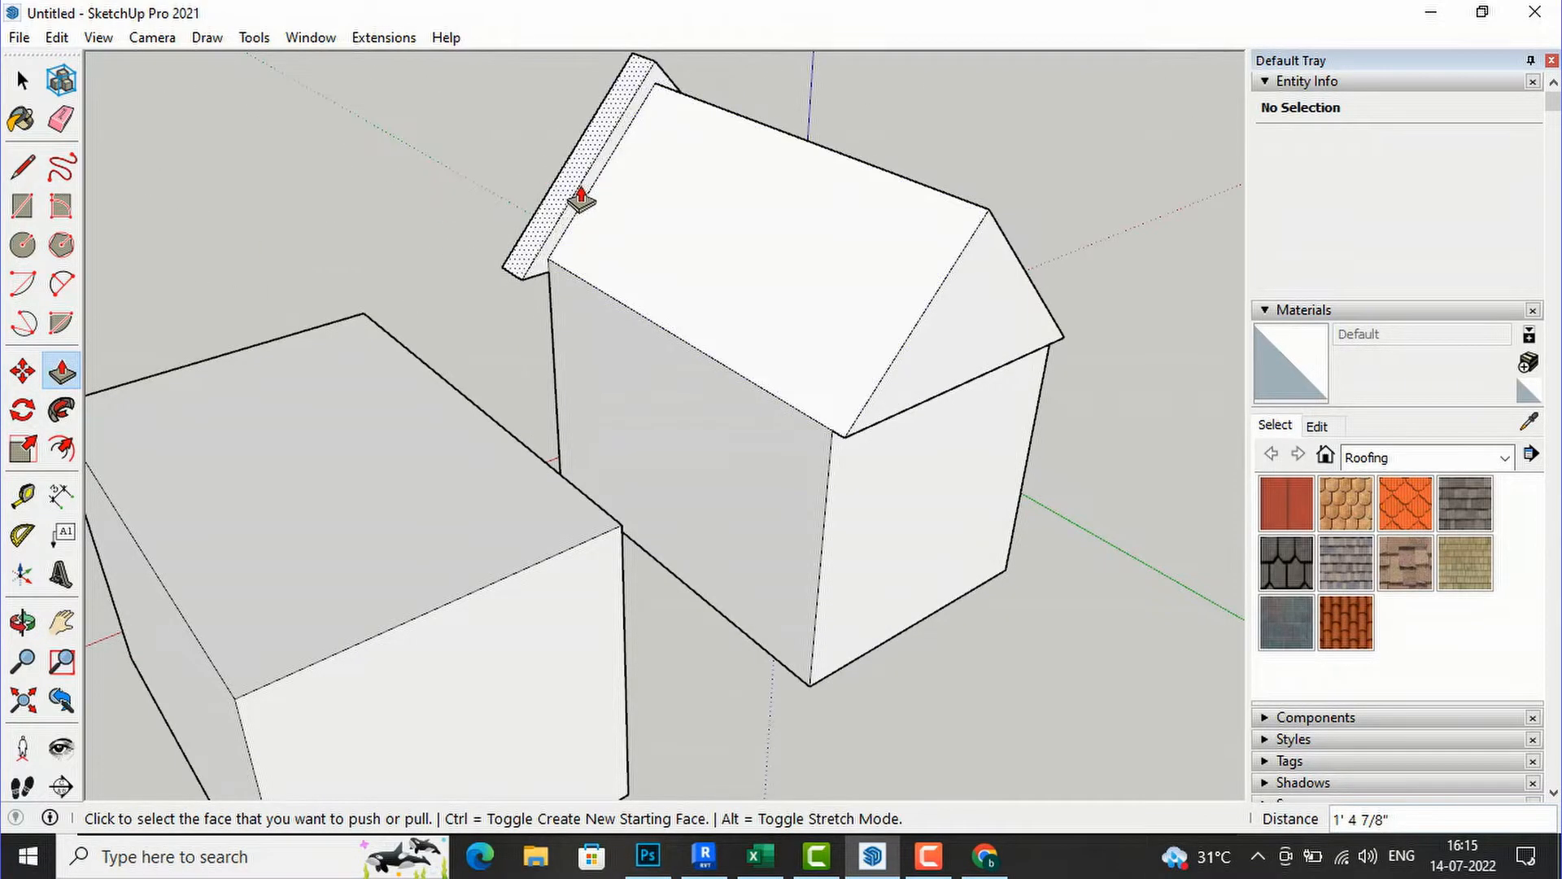
click(579, 203)
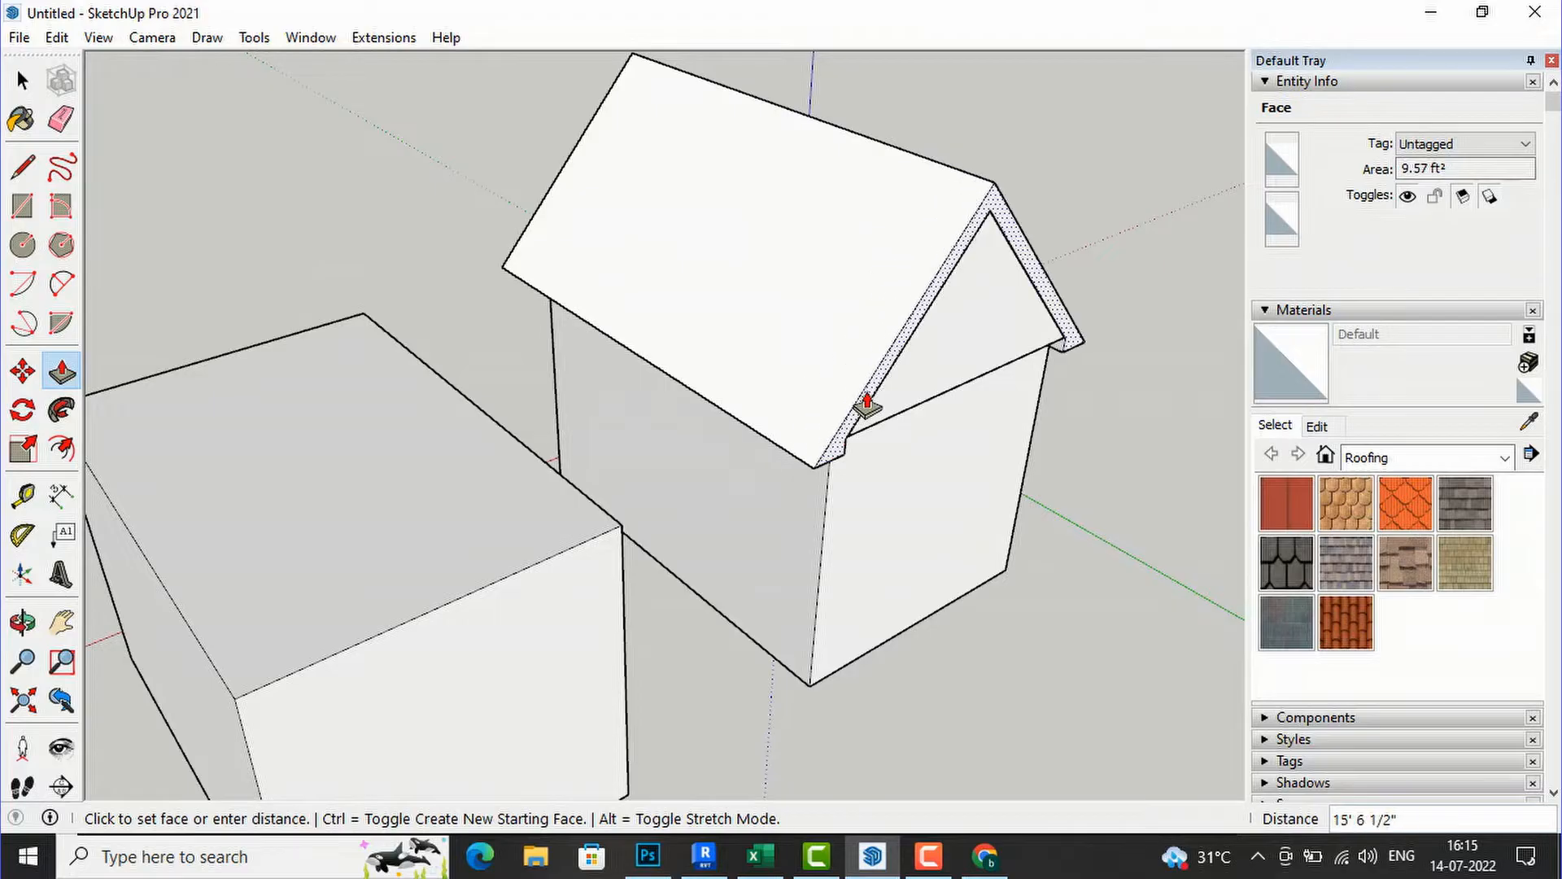
click(865, 405)
Step: Paint both roof slopes of the first house with the Roofing Tile Spanish material
middle_drag(415, 184, 1333, 171)
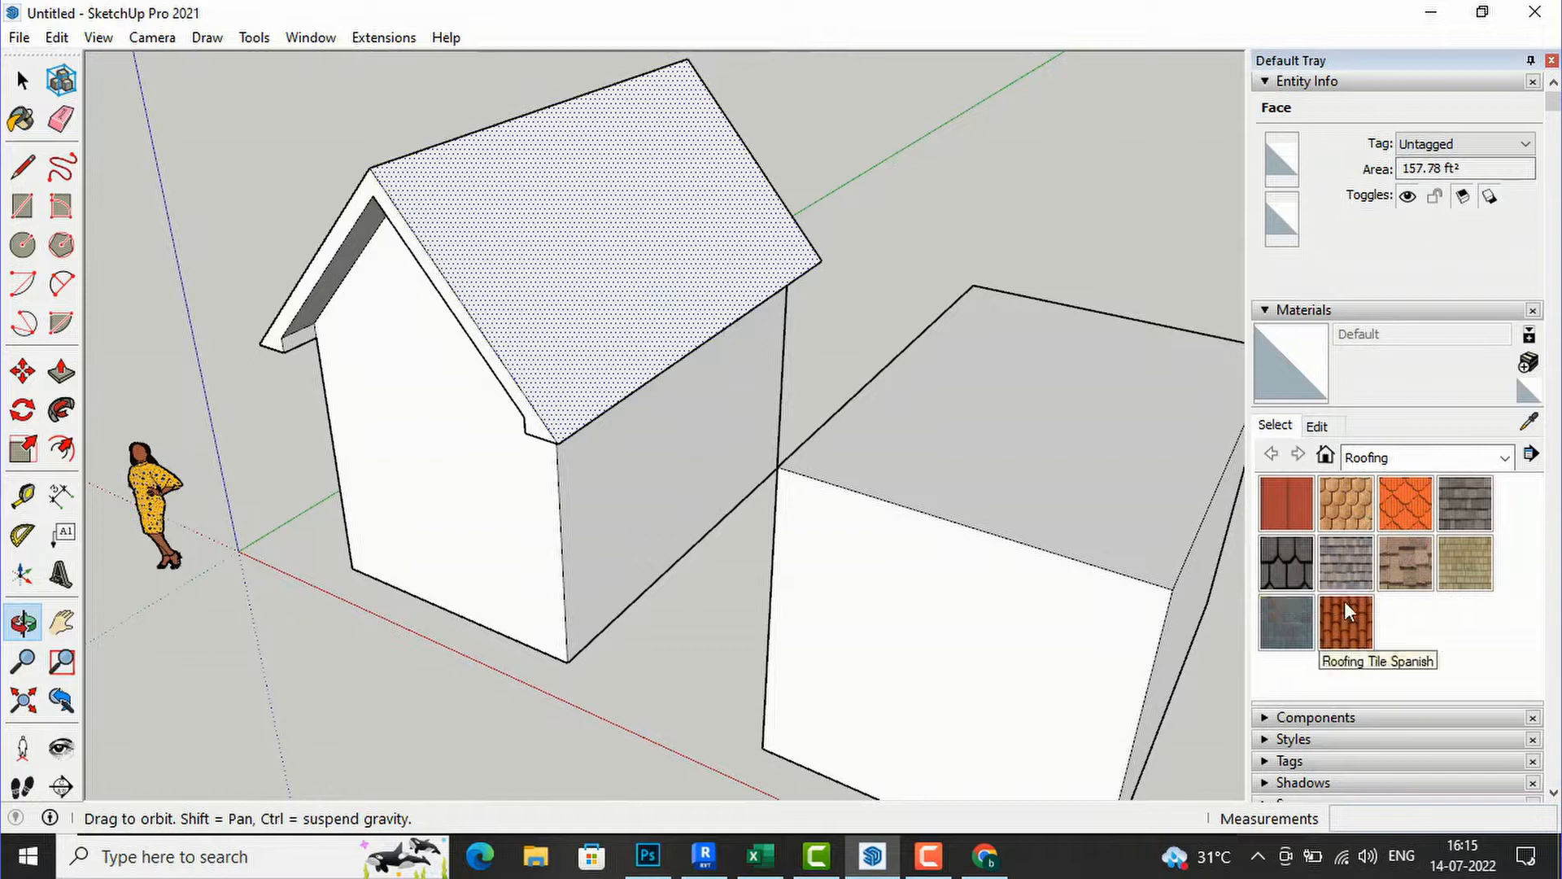
click(1344, 631)
click(692, 272)
mouse_move(681, 273)
middle_down()
mouse_move(412, 359)
mouse_move(576, 360)
mouse_move(476, 293)
middle_up()
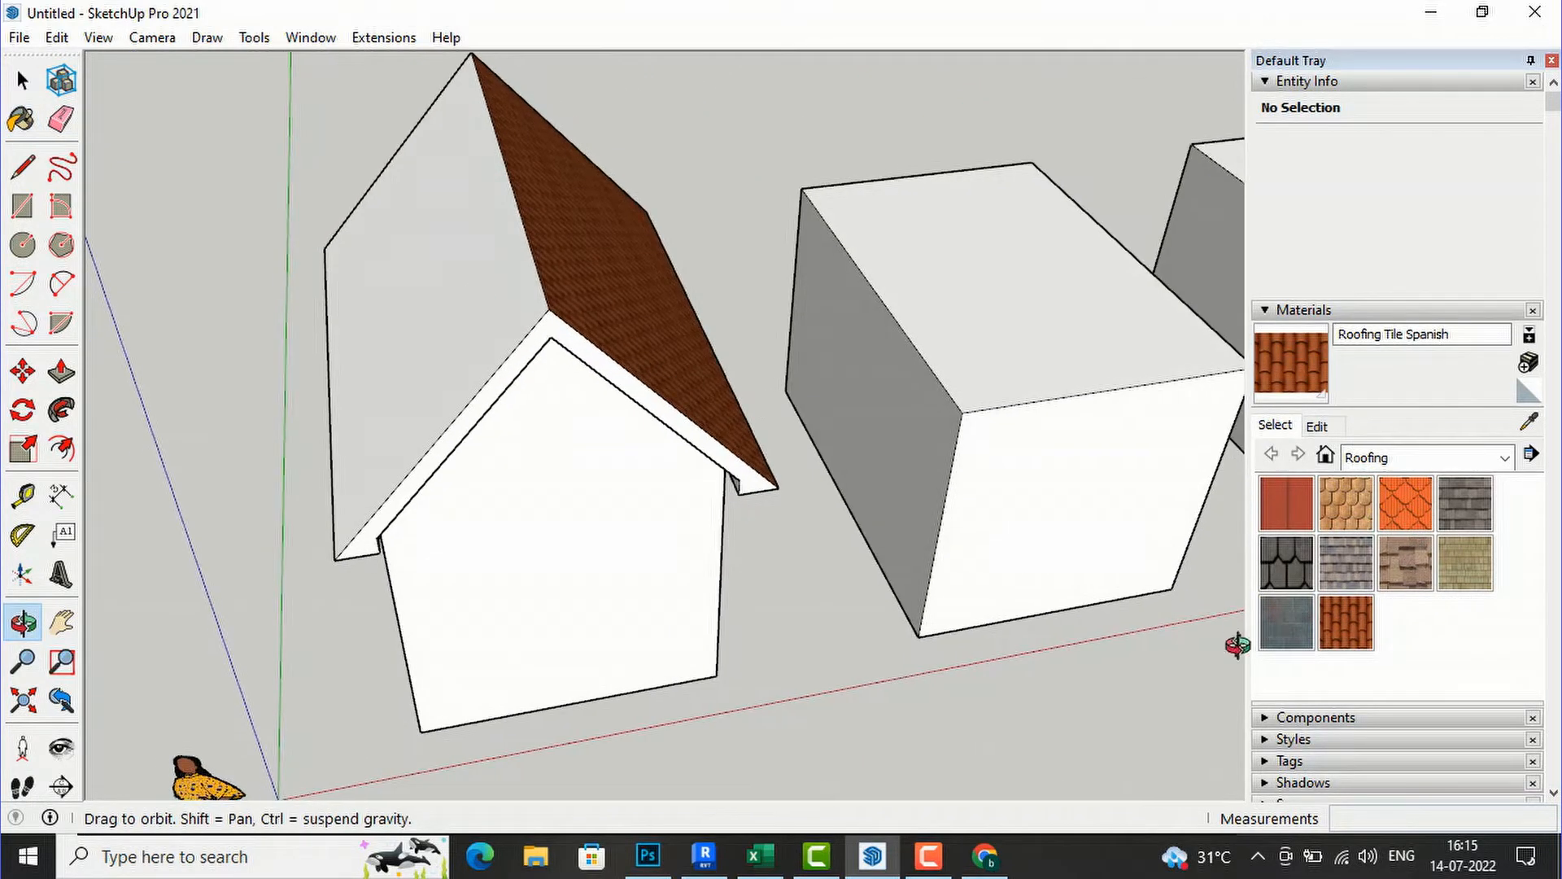
click(1344, 625)
click(446, 266)
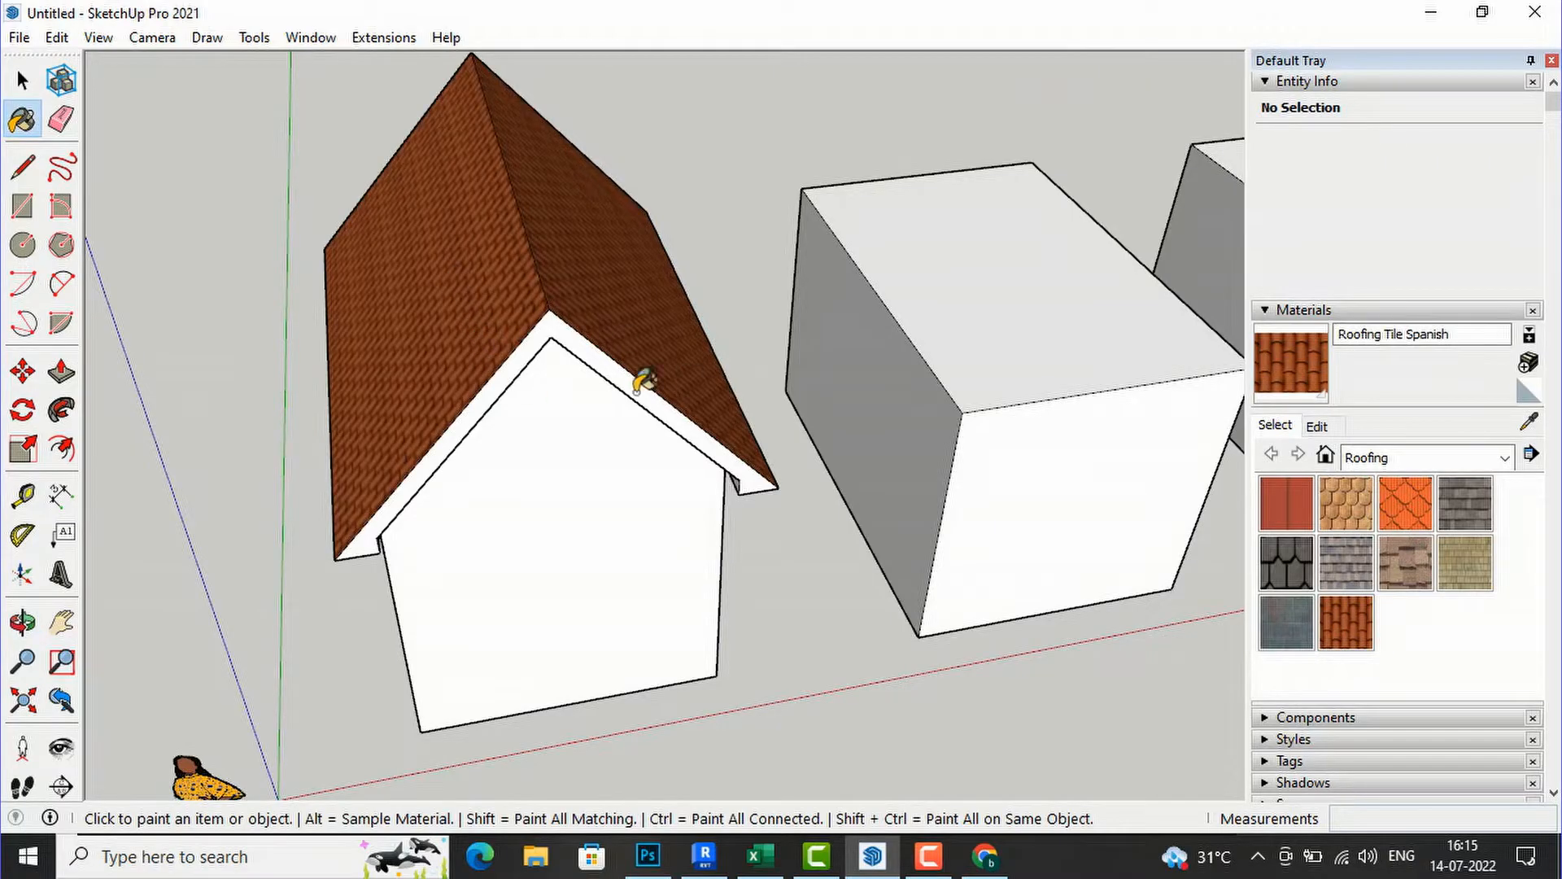
Step: Draw a right-triangle profile on the second box, rising about 4' 2 5/16" from its front top edge's midpoint and sloping down to the corner
middle_drag(797, 214, 173, 235)
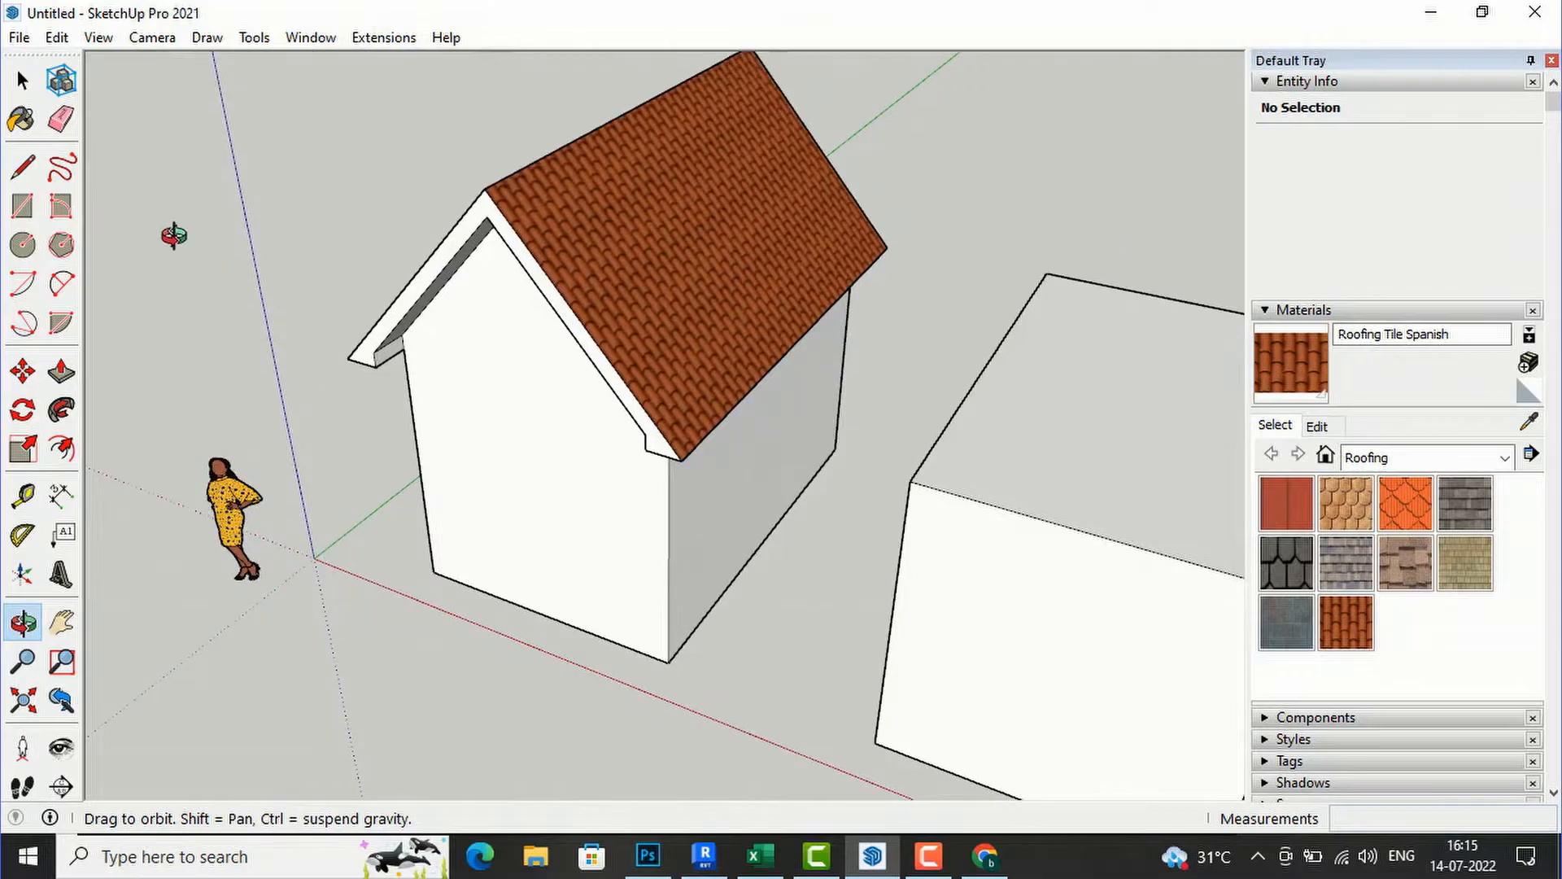
scroll(173, 235, down, 3)
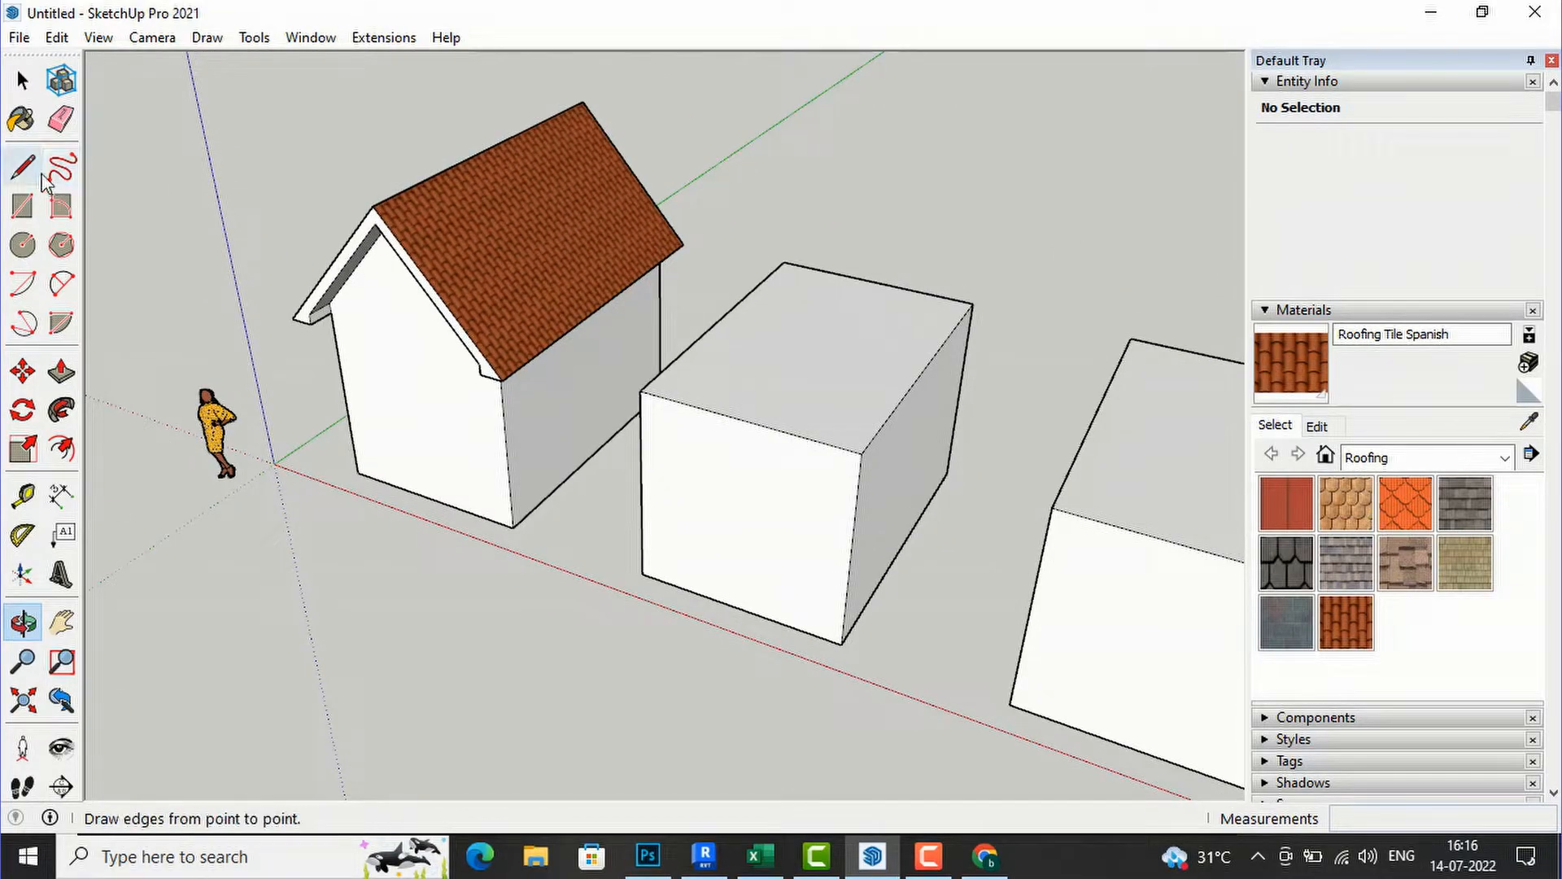
click(8, 174)
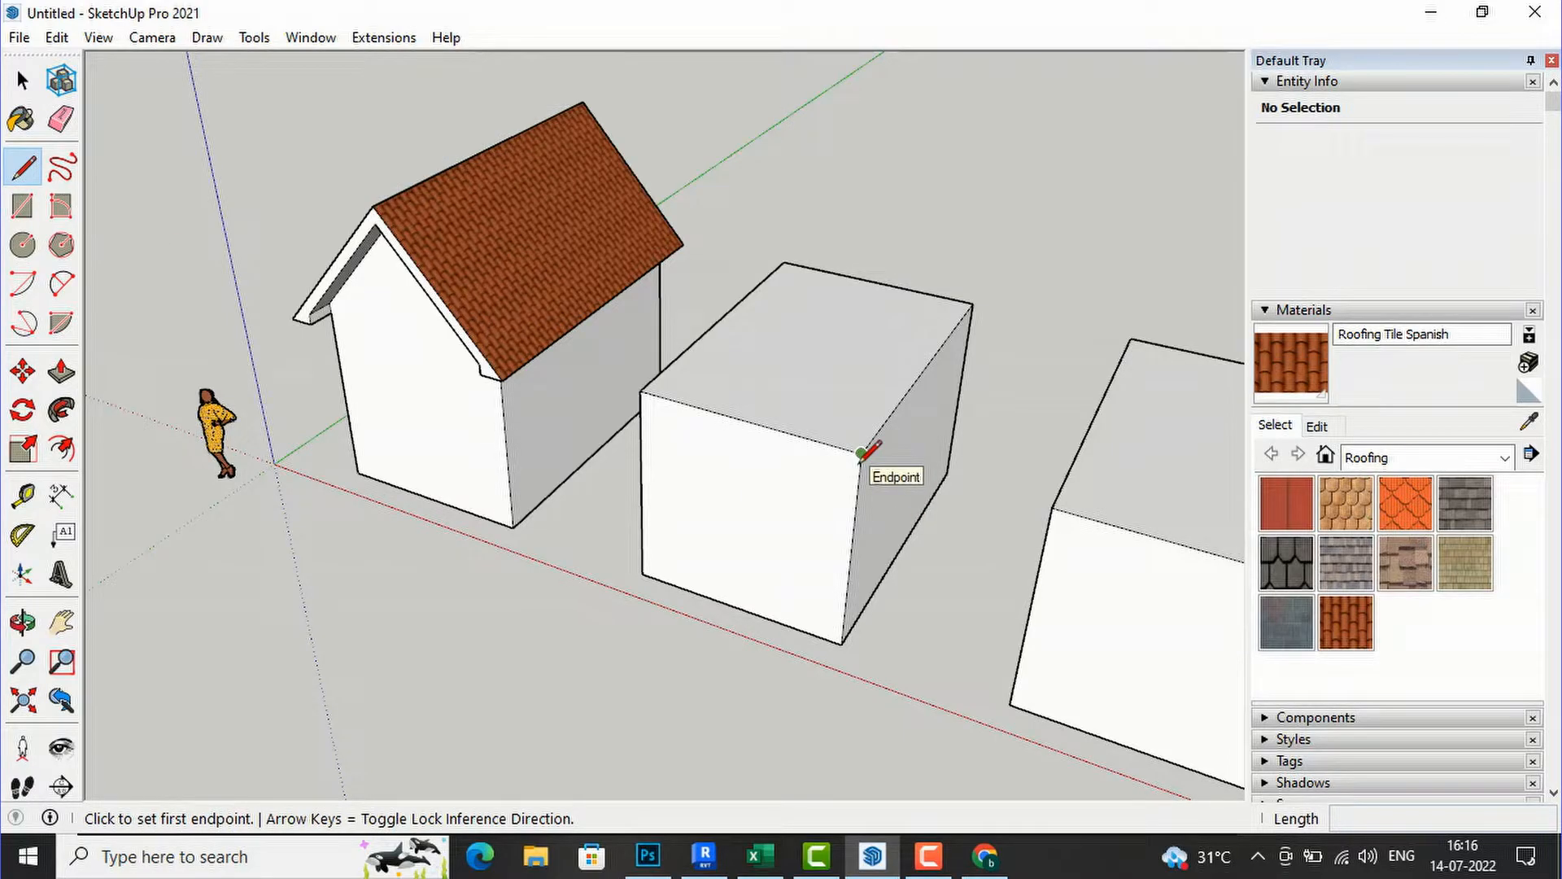
click(746, 421)
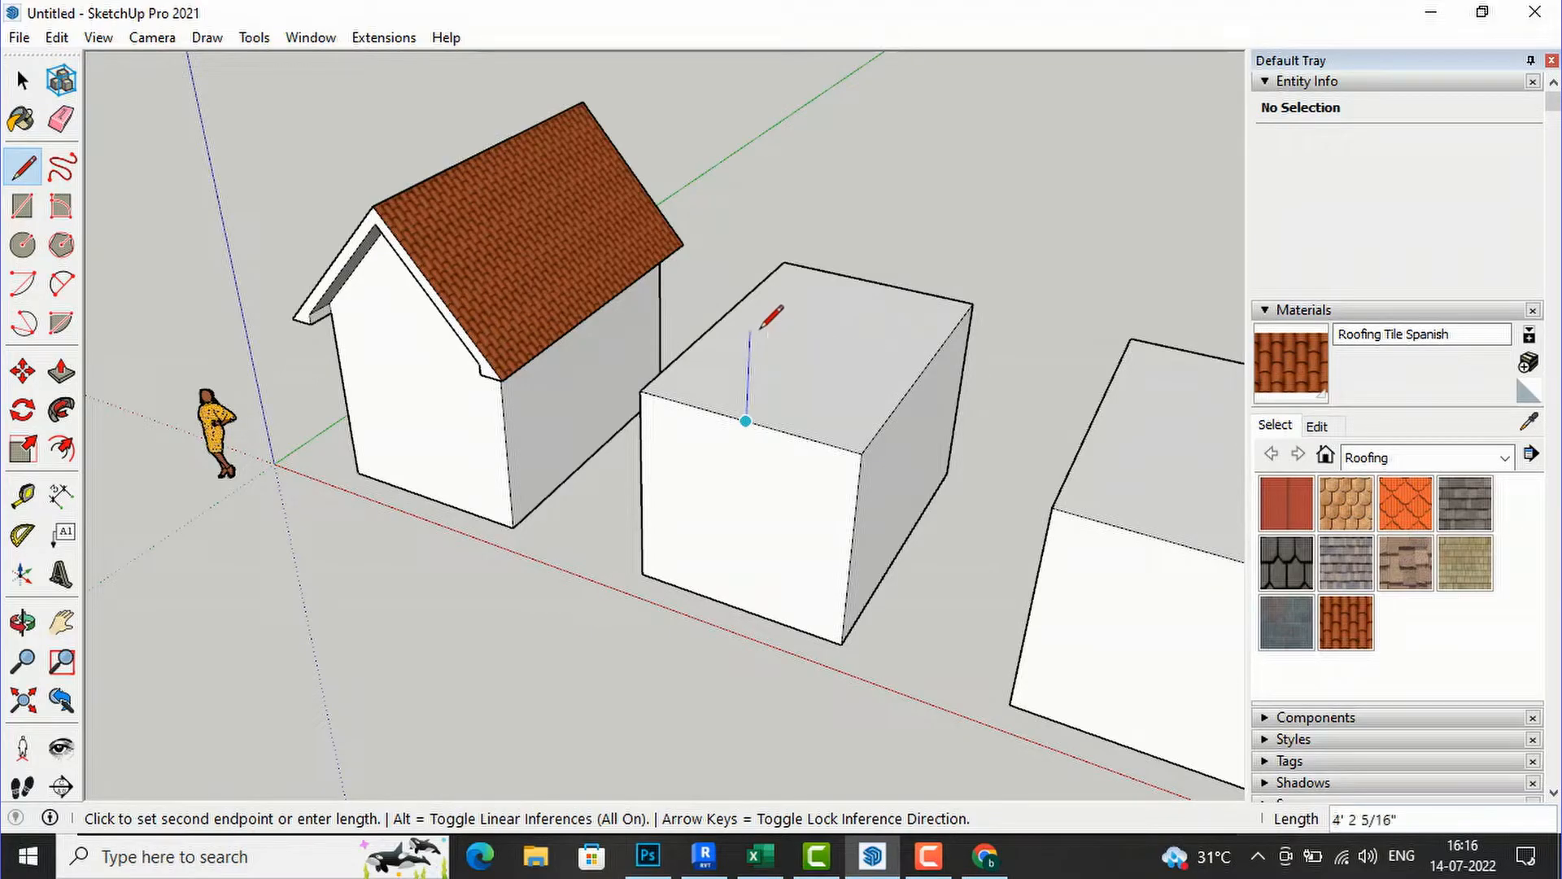
click(751, 330)
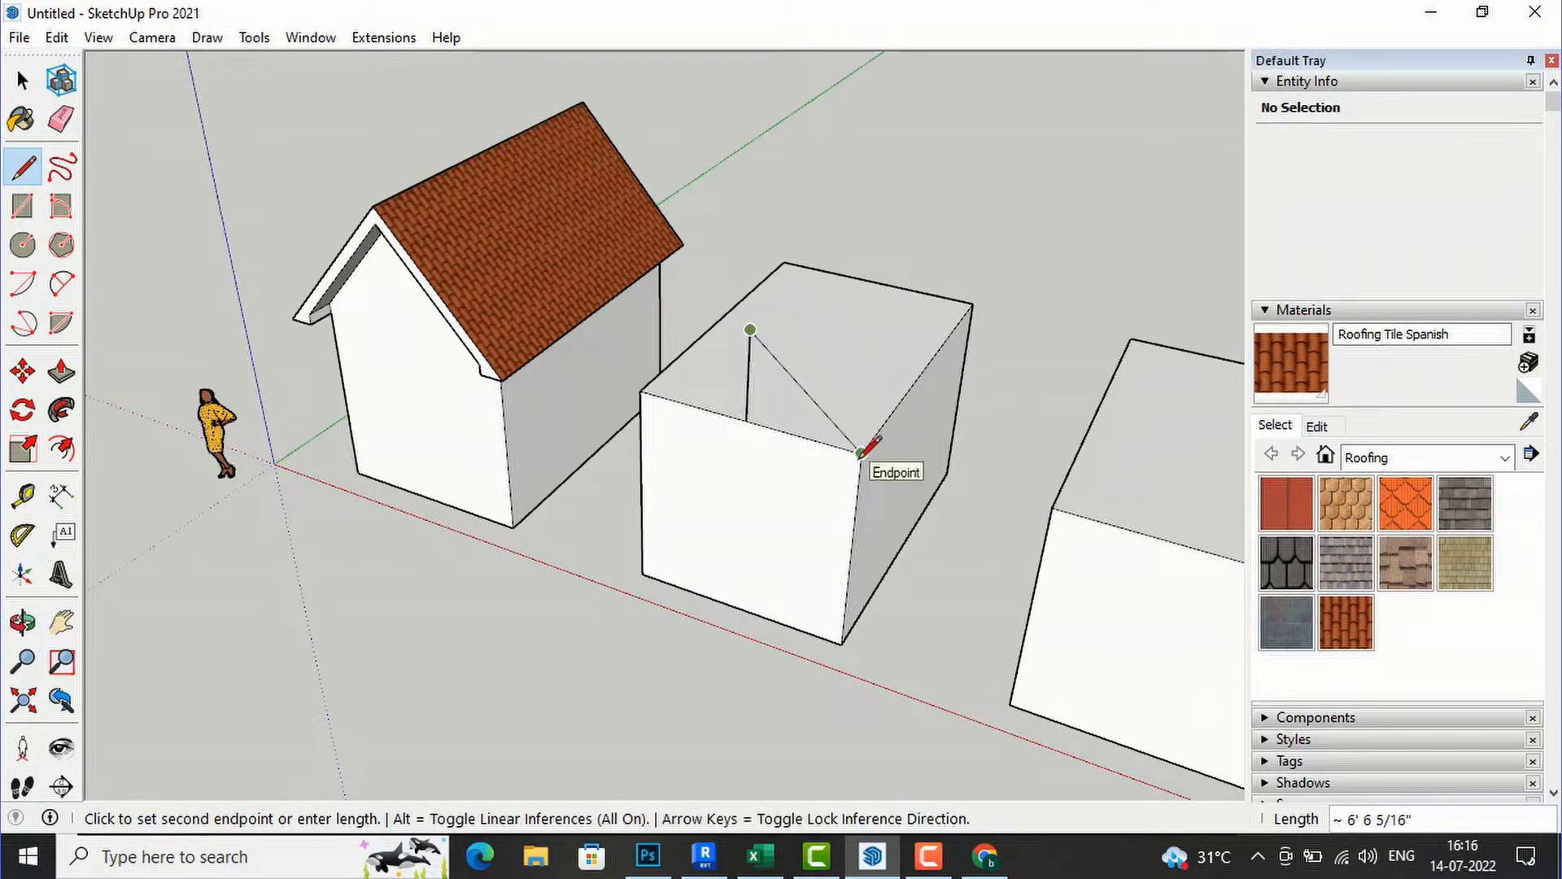
click(861, 452)
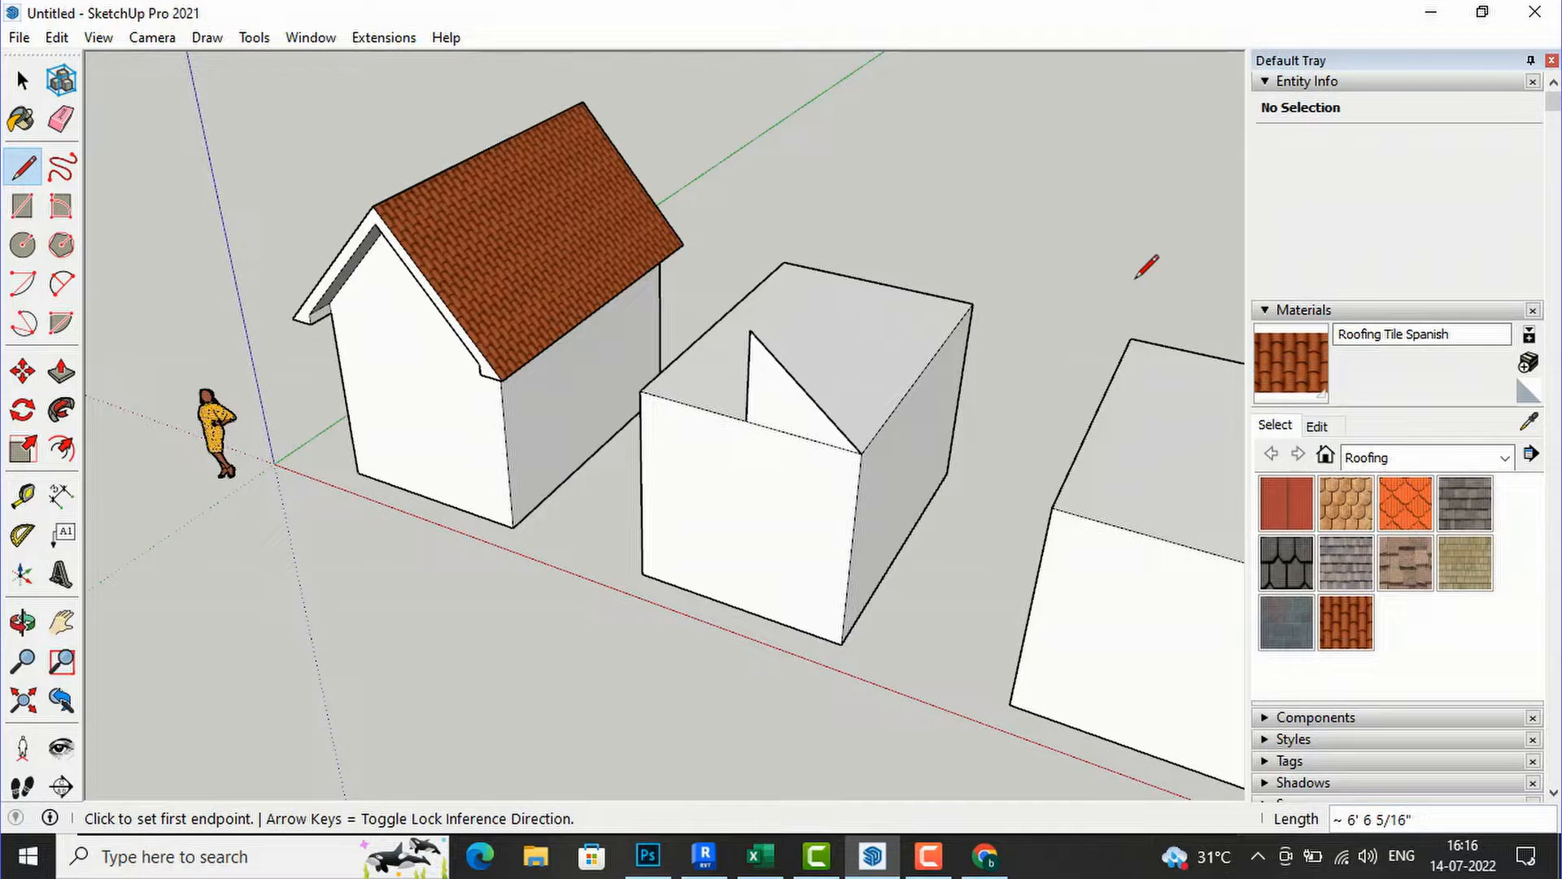
Step: Use Follow Me to sweep the triangle around the second box's top face, forming a hip roof
click(22, 80)
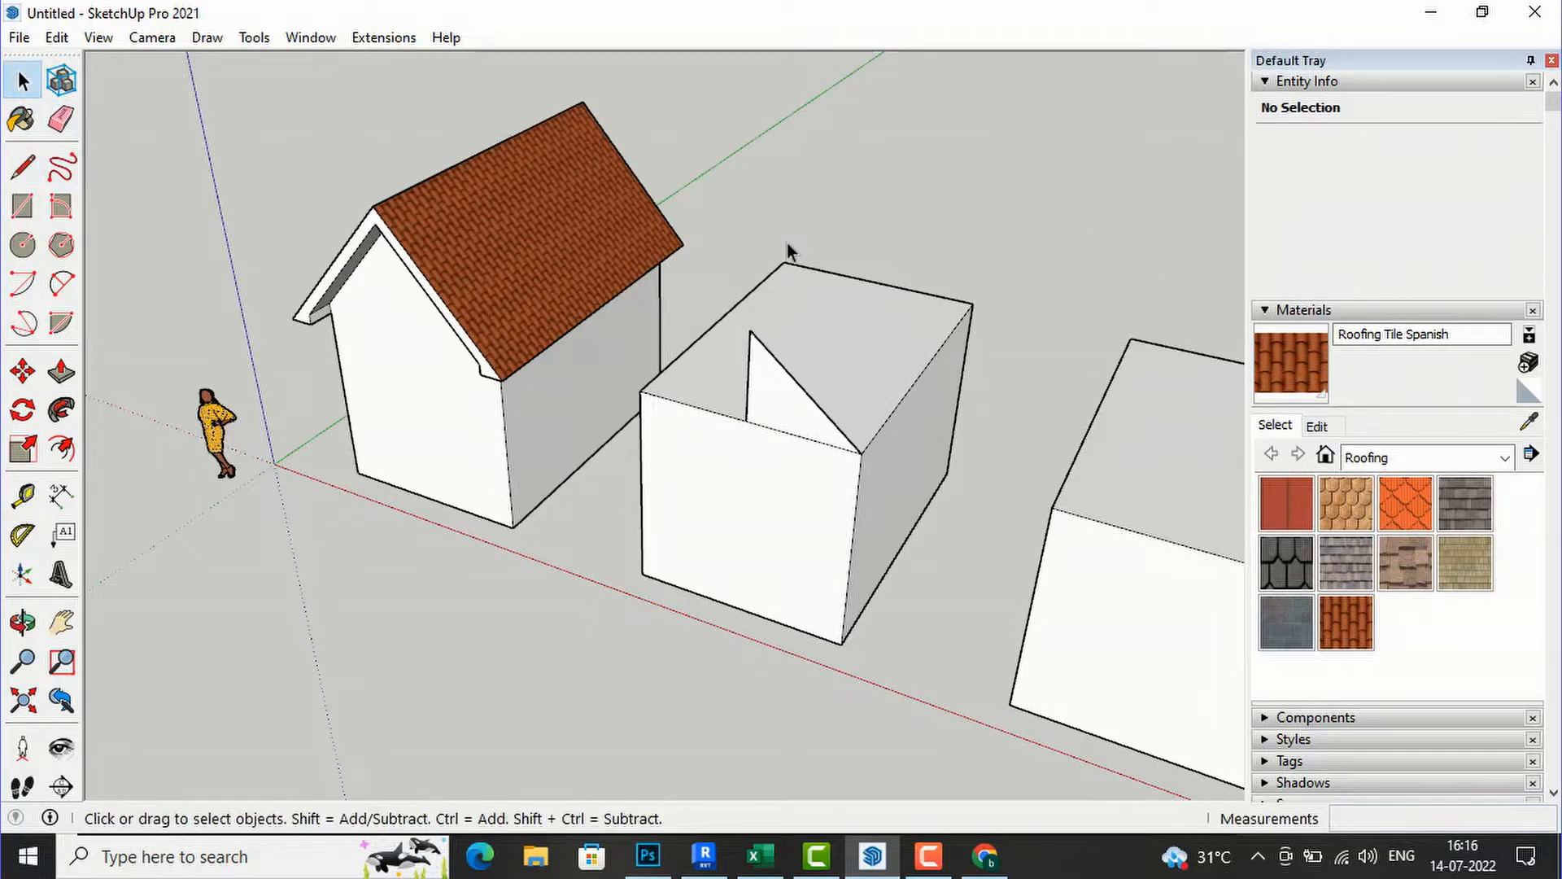
click(856, 328)
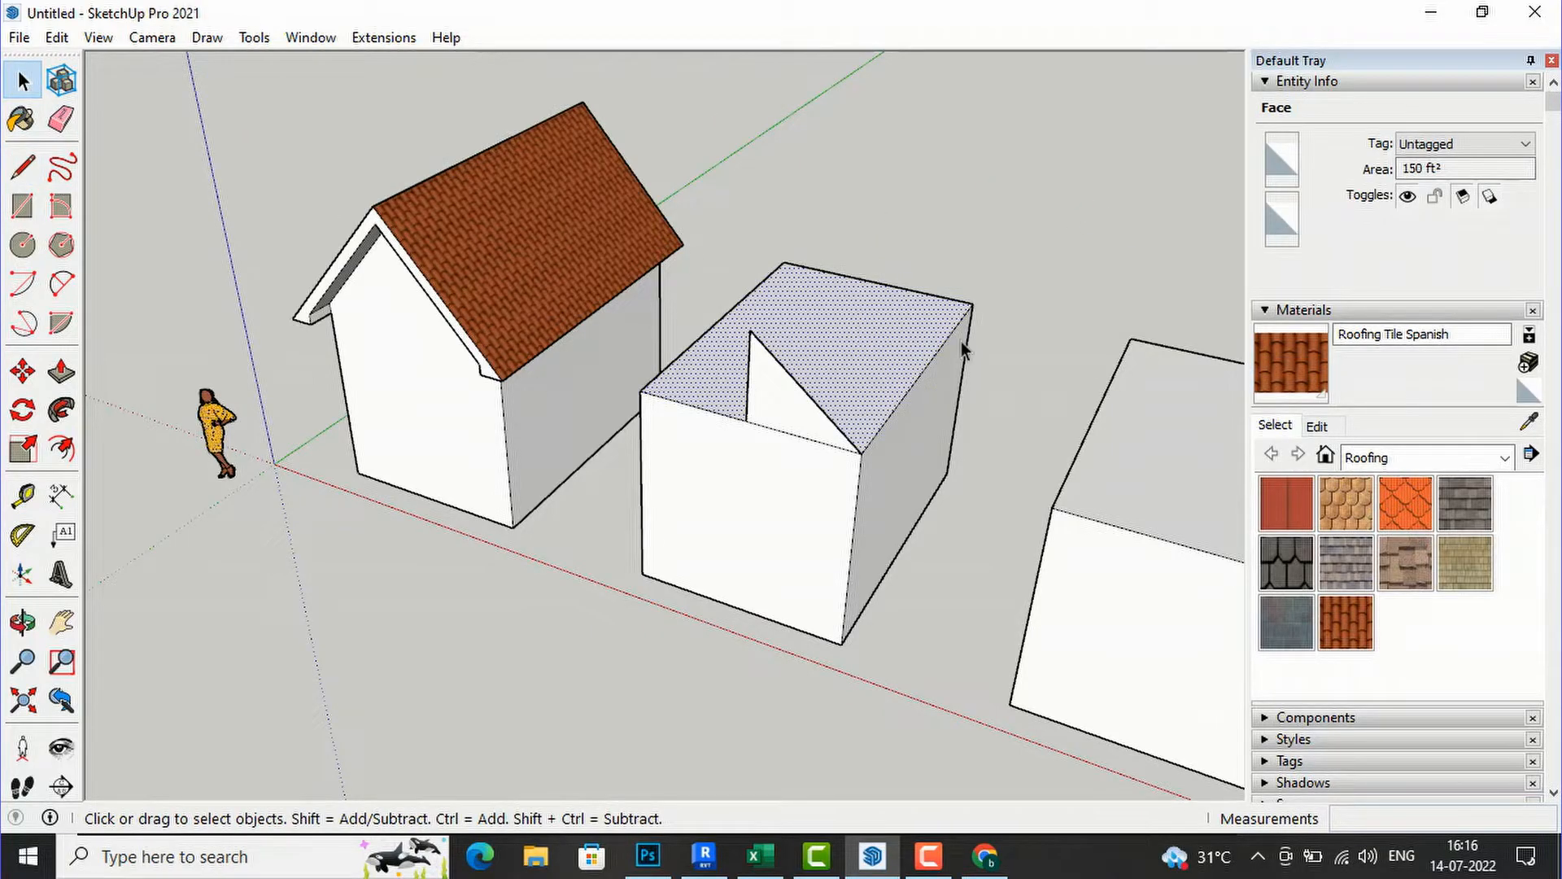
click(61, 408)
click(764, 402)
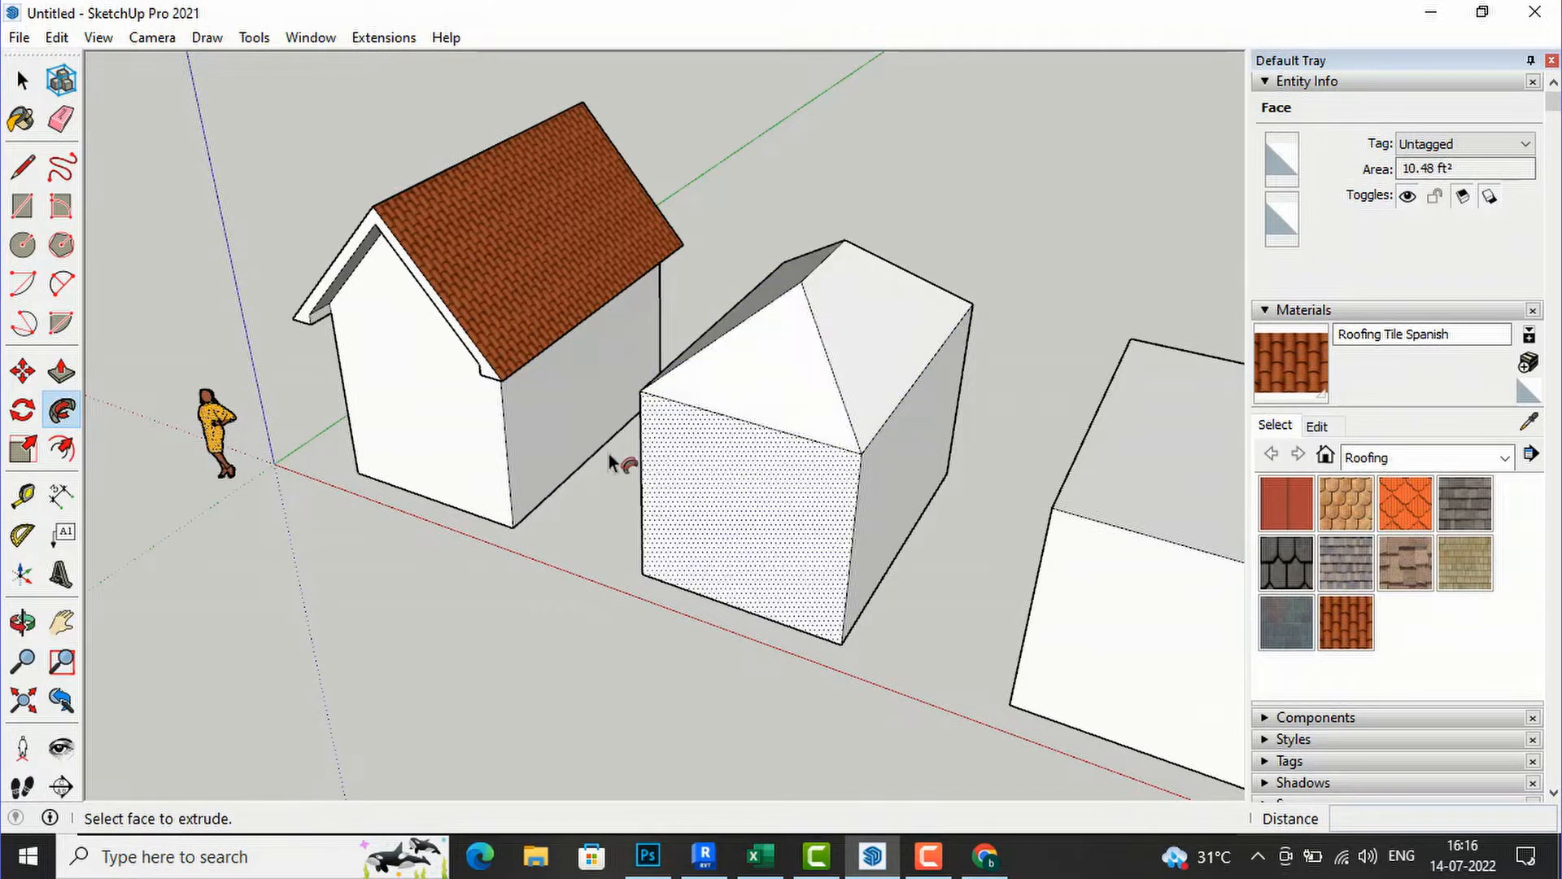
Step: Paint all four hip roof slopes of the second house with the Roofing Tile Spanish material
key(o)
mouse_move(984, 393)
mouse_down()
mouse_move(352, 415)
mouse_move(310, 391)
mouse_move(967, 335)
mouse_move(980, 310)
mouse_up()
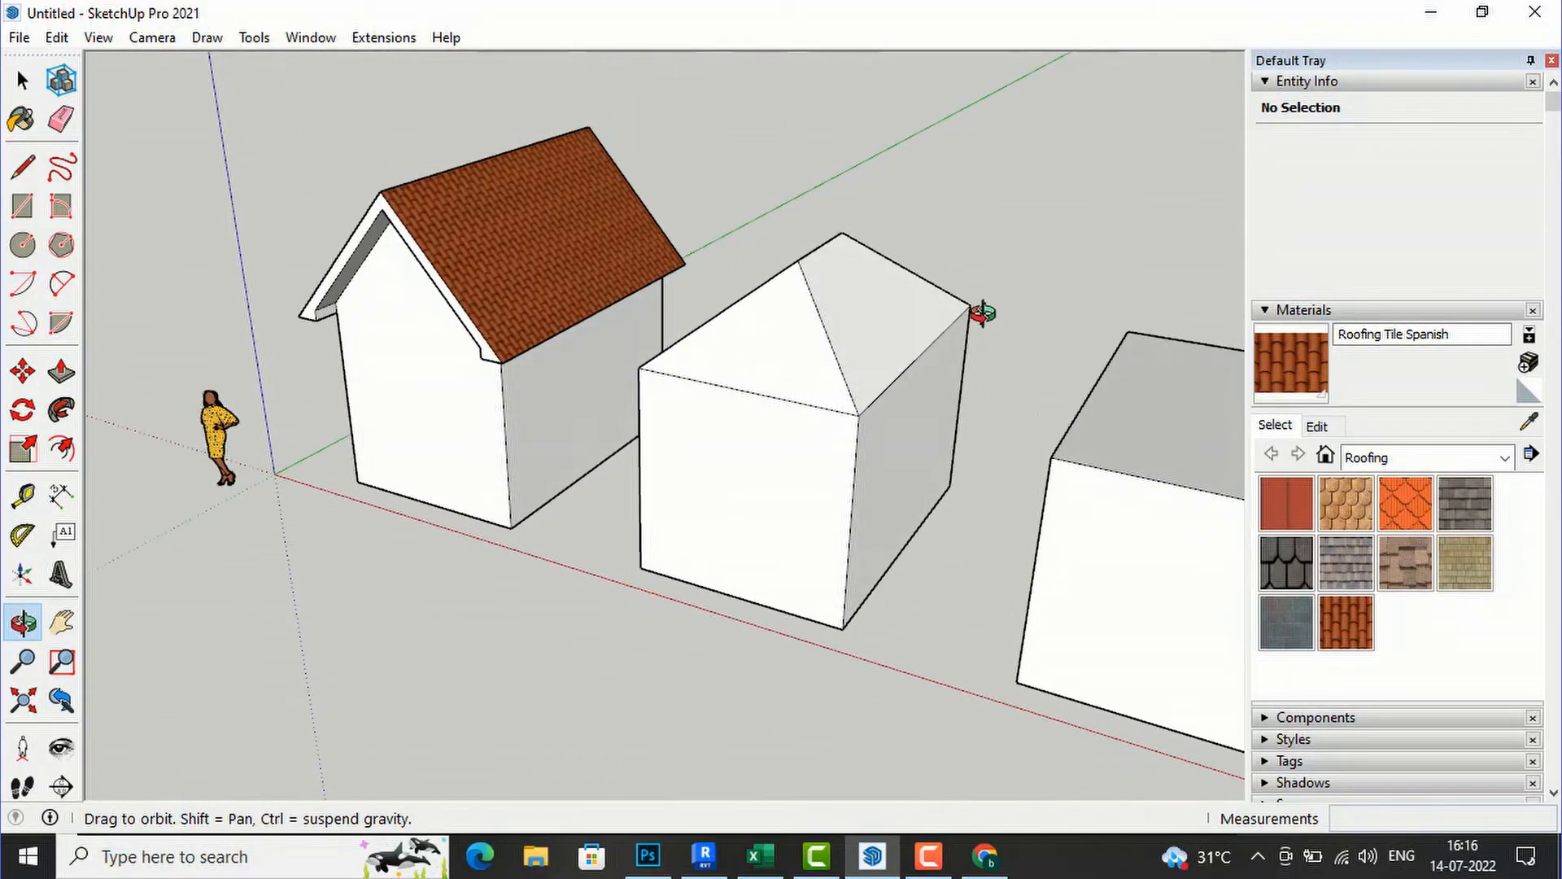
click(1355, 610)
click(772, 350)
click(879, 297)
key(o)
drag(990, 253, 766, 397)
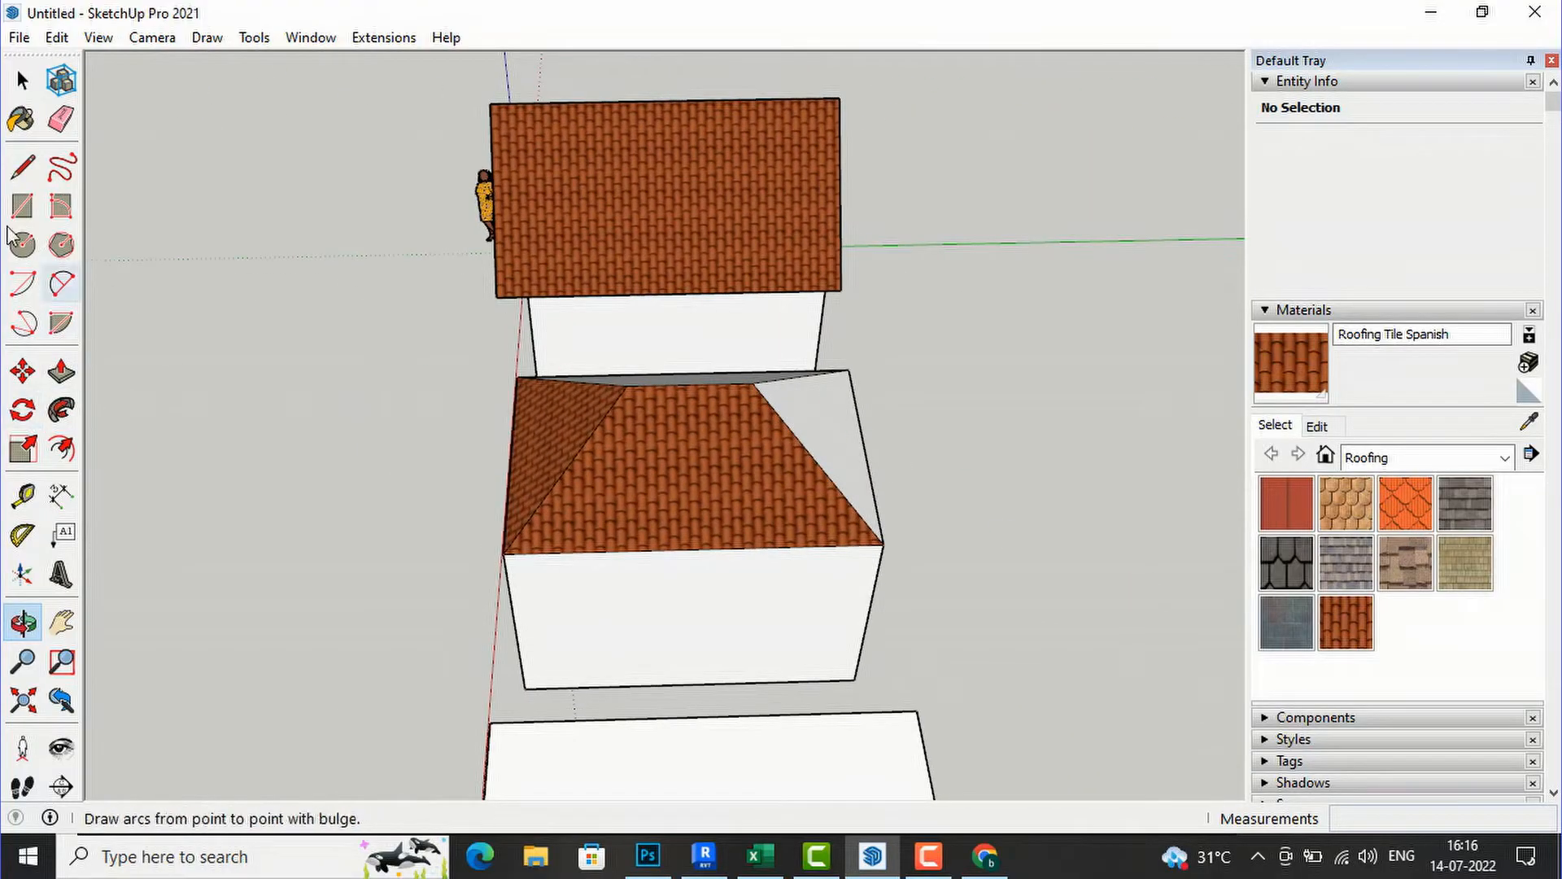
click(22, 120)
click(837, 412)
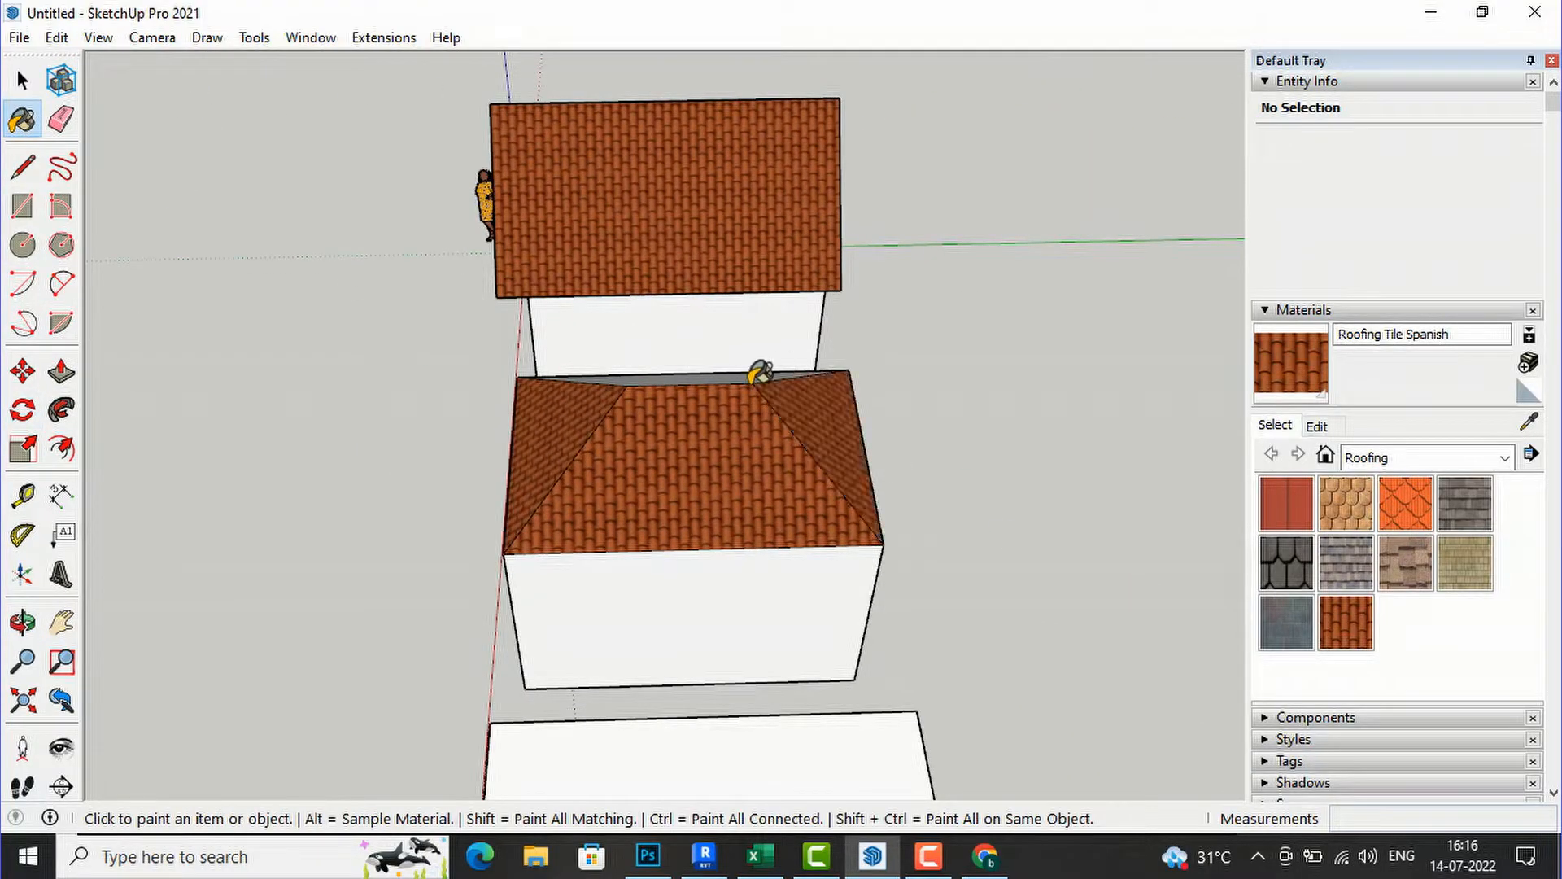
click(731, 375)
Step: Offset the third box's top face outward to form an overhanging border around it
key(o)
mouse_move(895, 411)
mouse_down()
mouse_move(1102, 432)
mouse_move(1206, 219)
mouse_move(918, 149)
mouse_up()
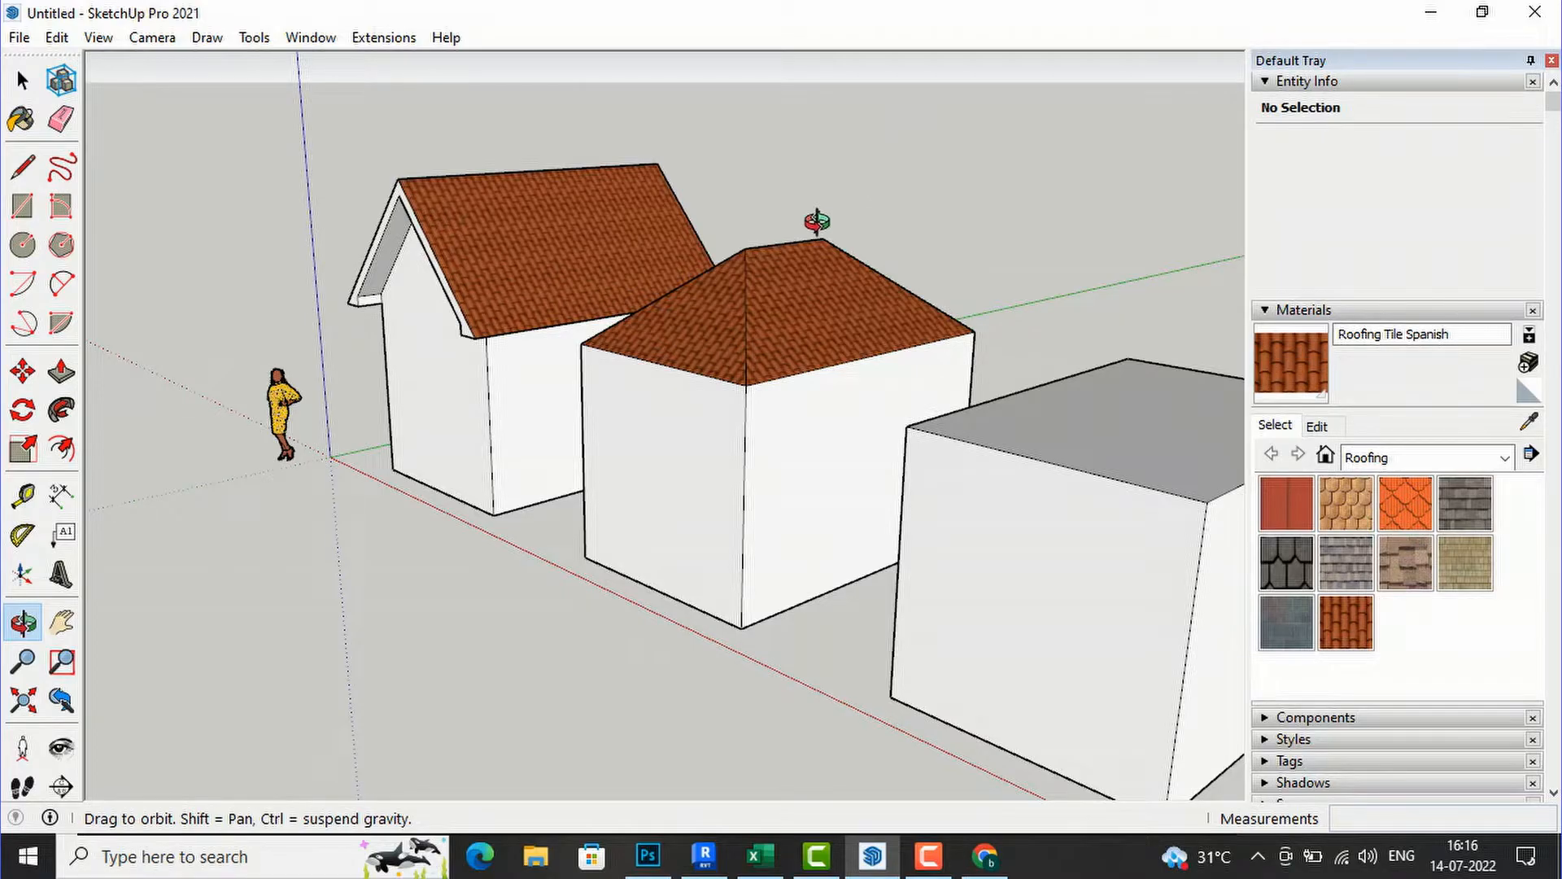
scroll(378, 419, down, 5)
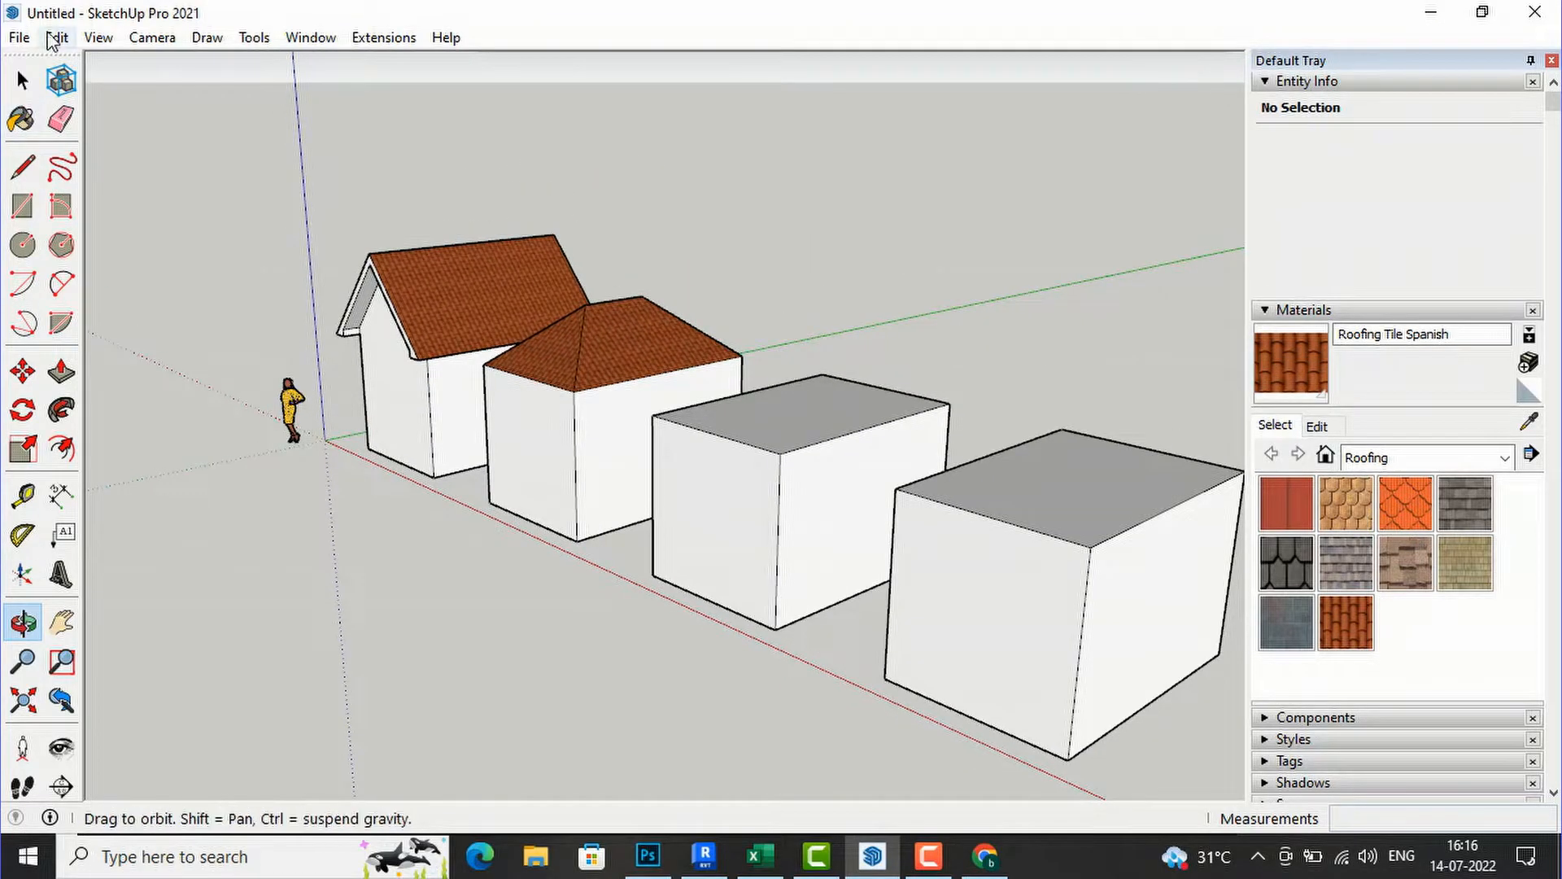
click(22, 80)
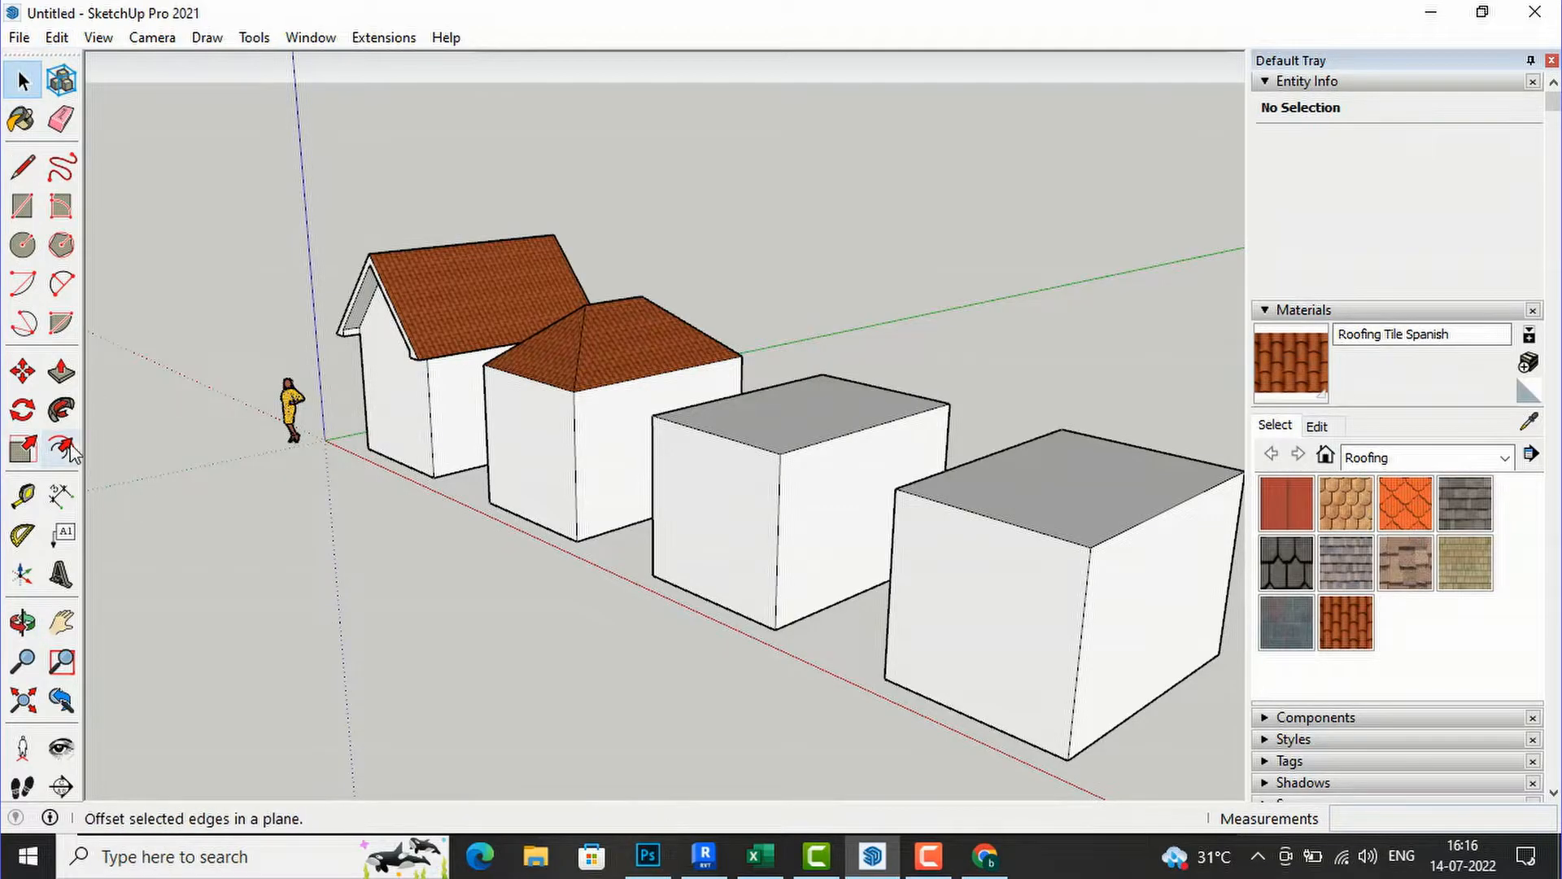
click(59, 450)
click(781, 426)
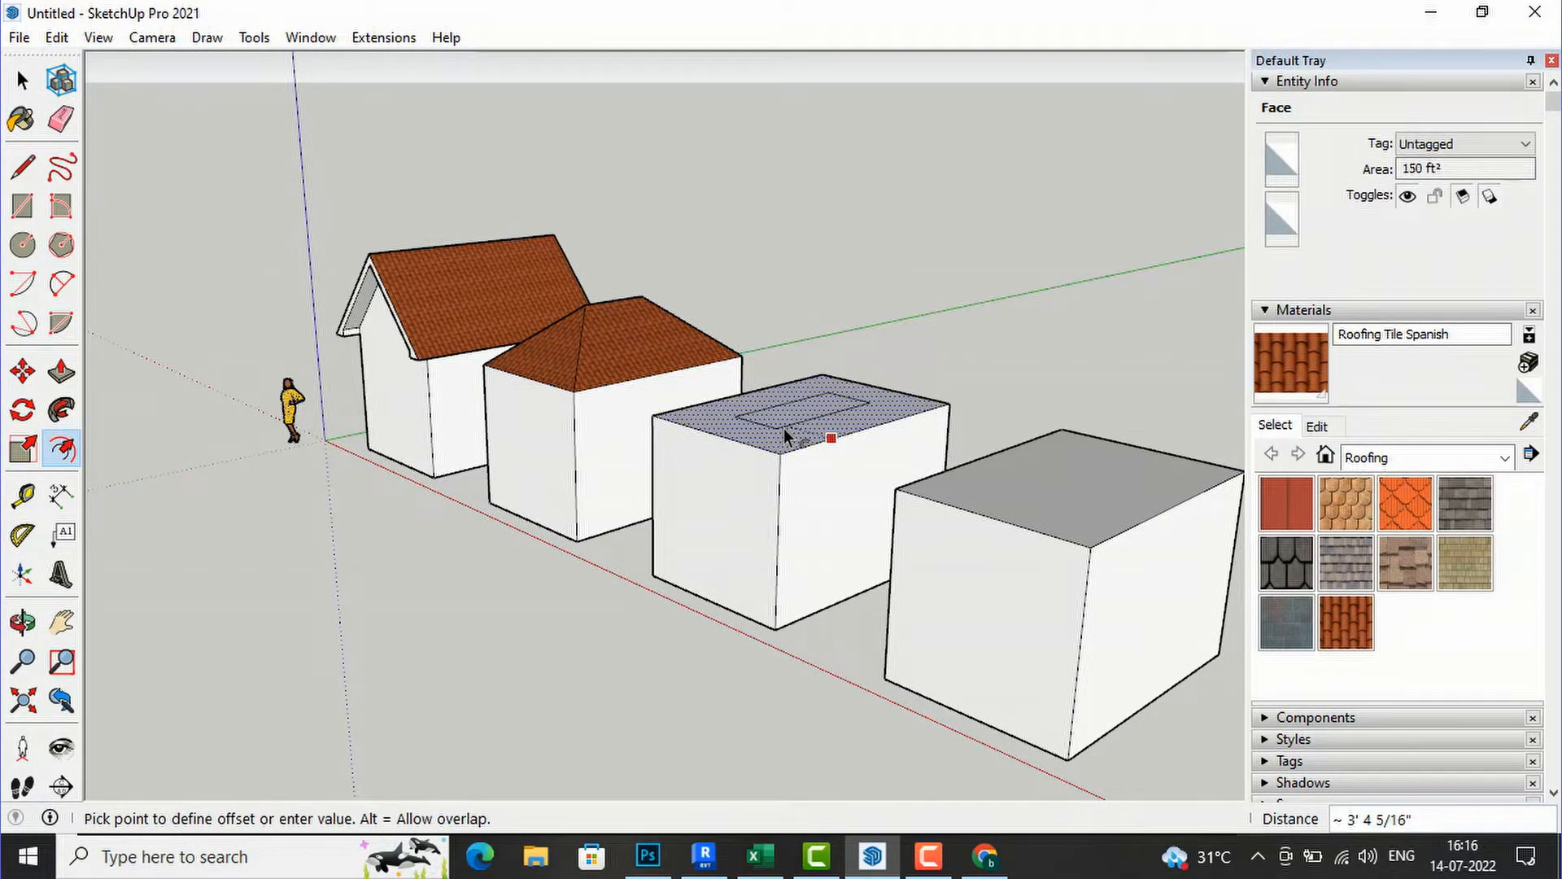
scroll(802, 459, up, 2)
scroll(804, 456, up, 1)
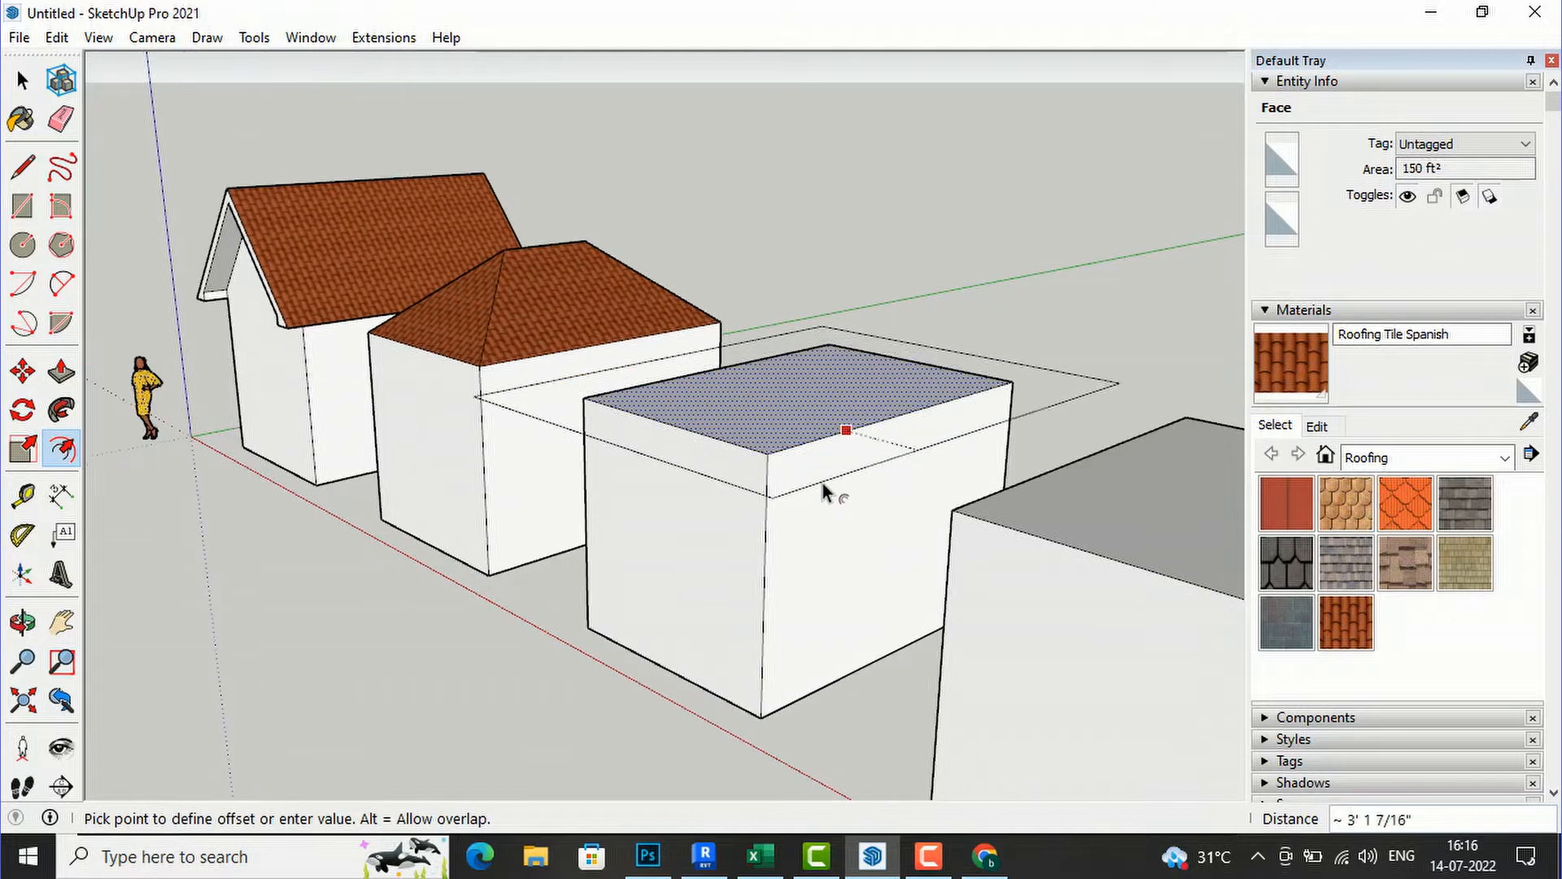
click(818, 480)
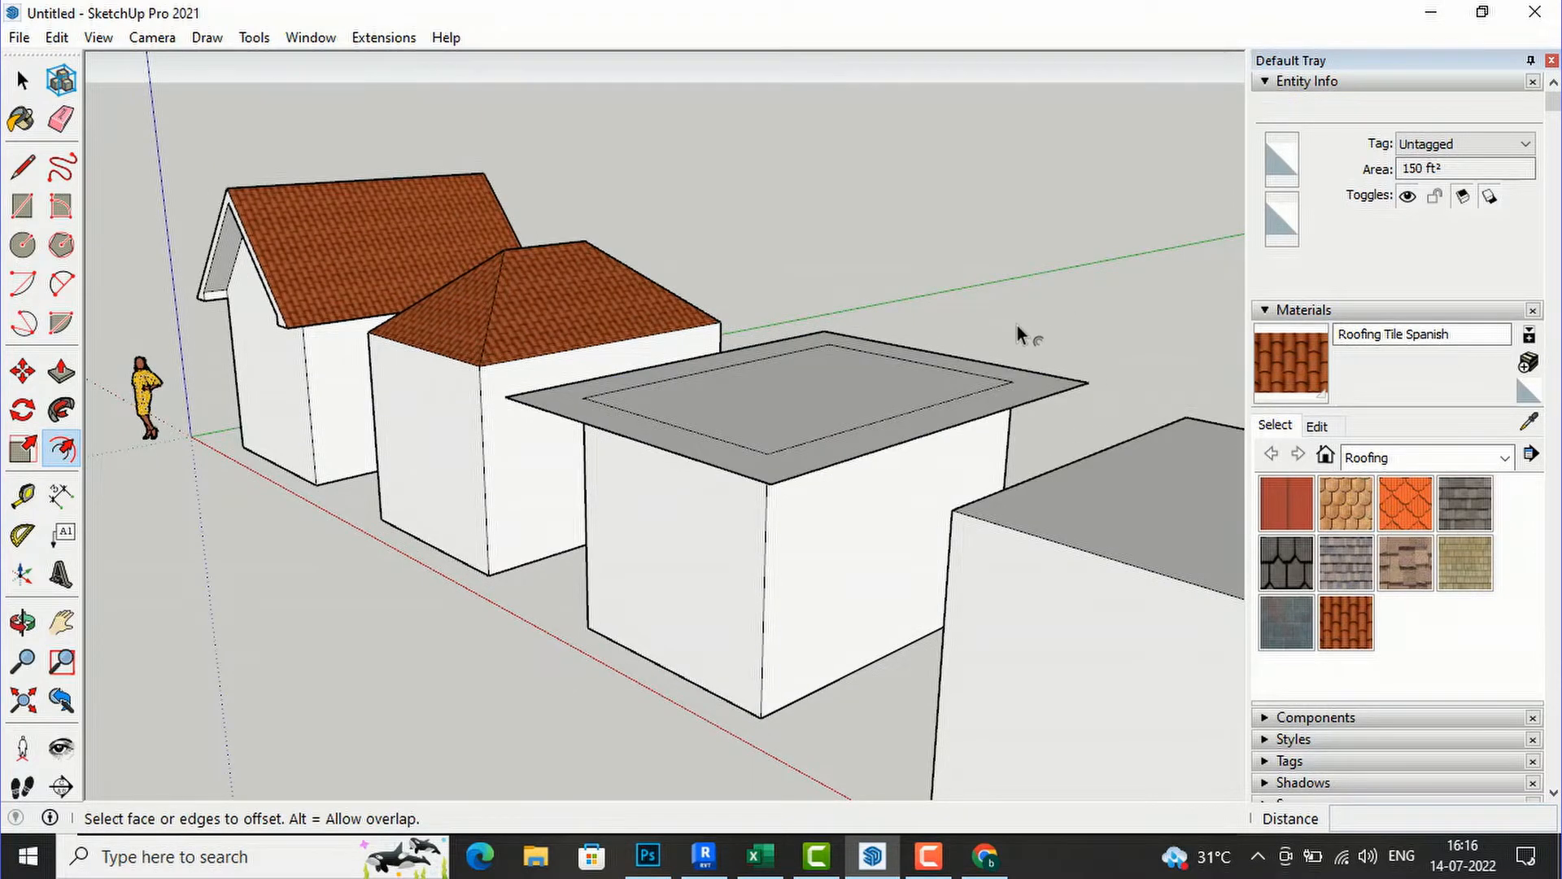
Step: Push/Pull the third box's overhanging border upward about 2' 3 3/4"
key(o)
drag(915, 317, 872, 425)
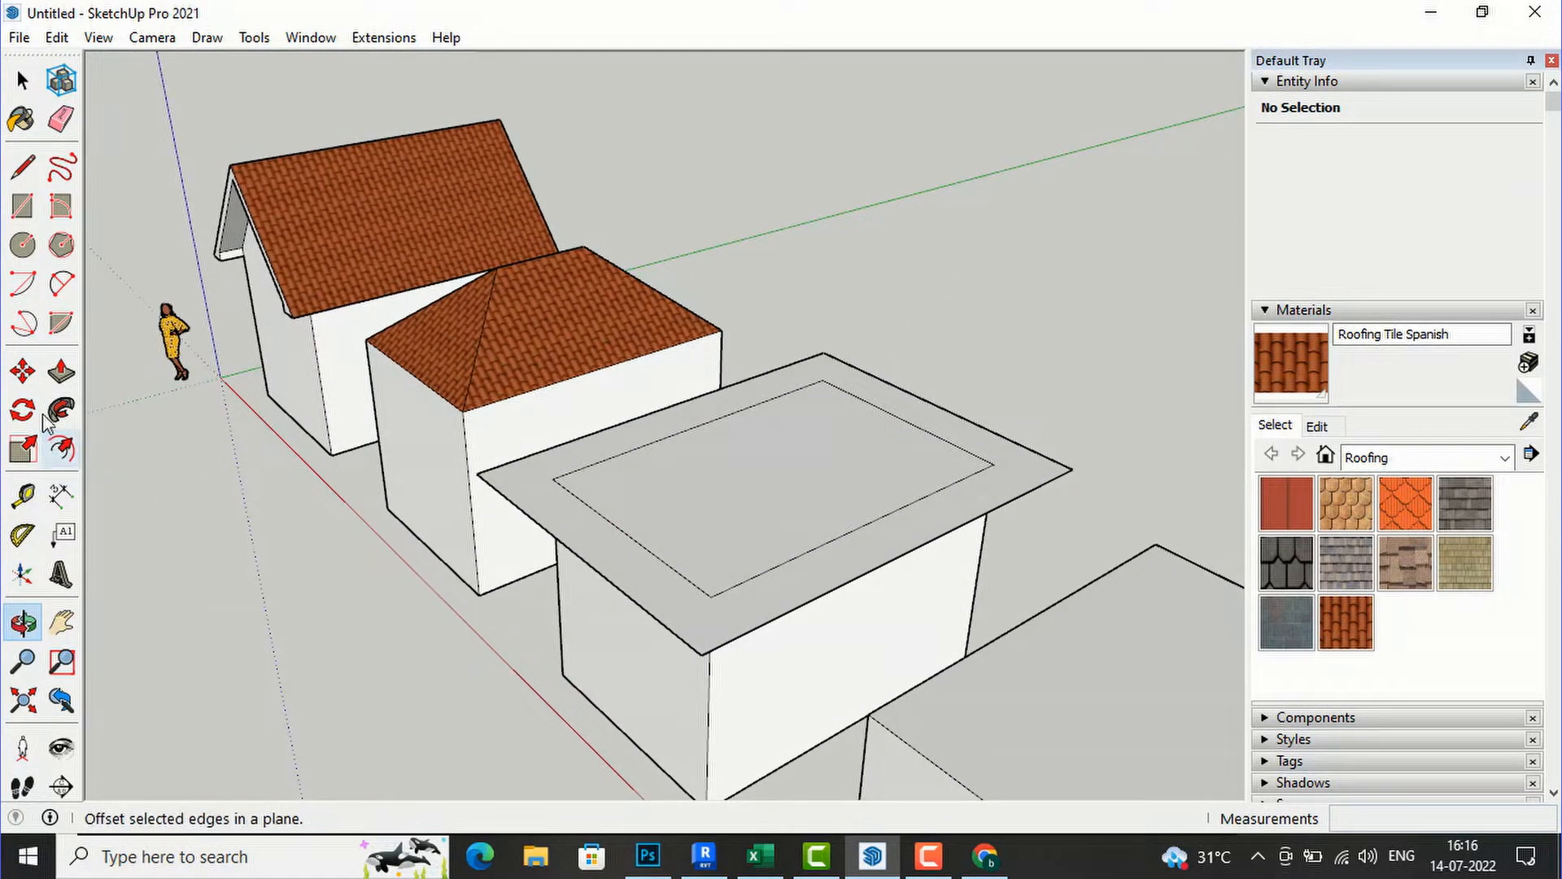
click(61, 372)
click(586, 530)
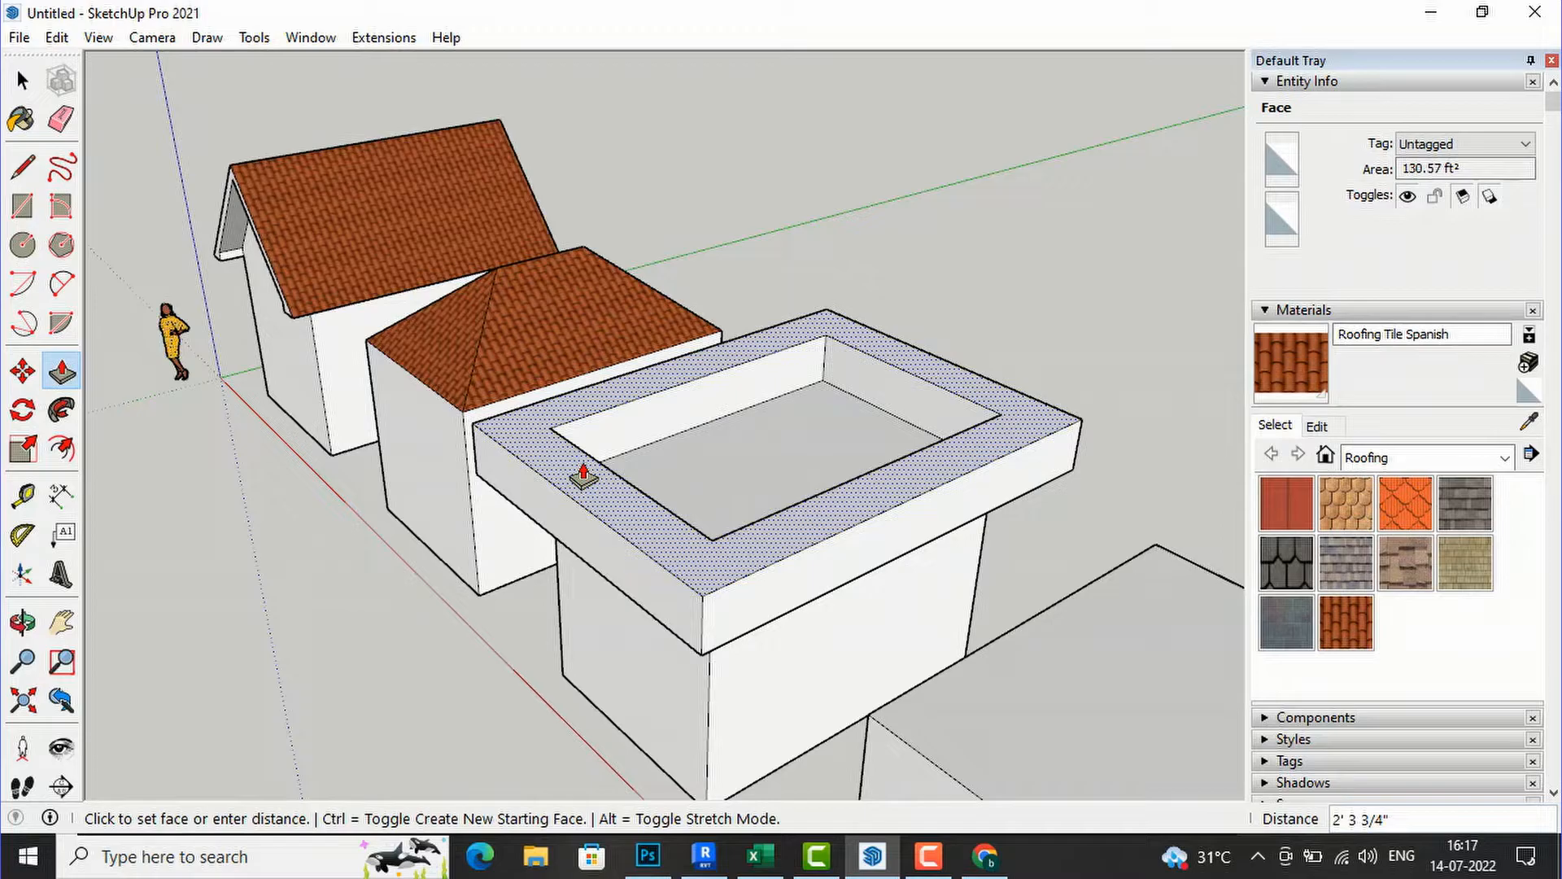
click(583, 470)
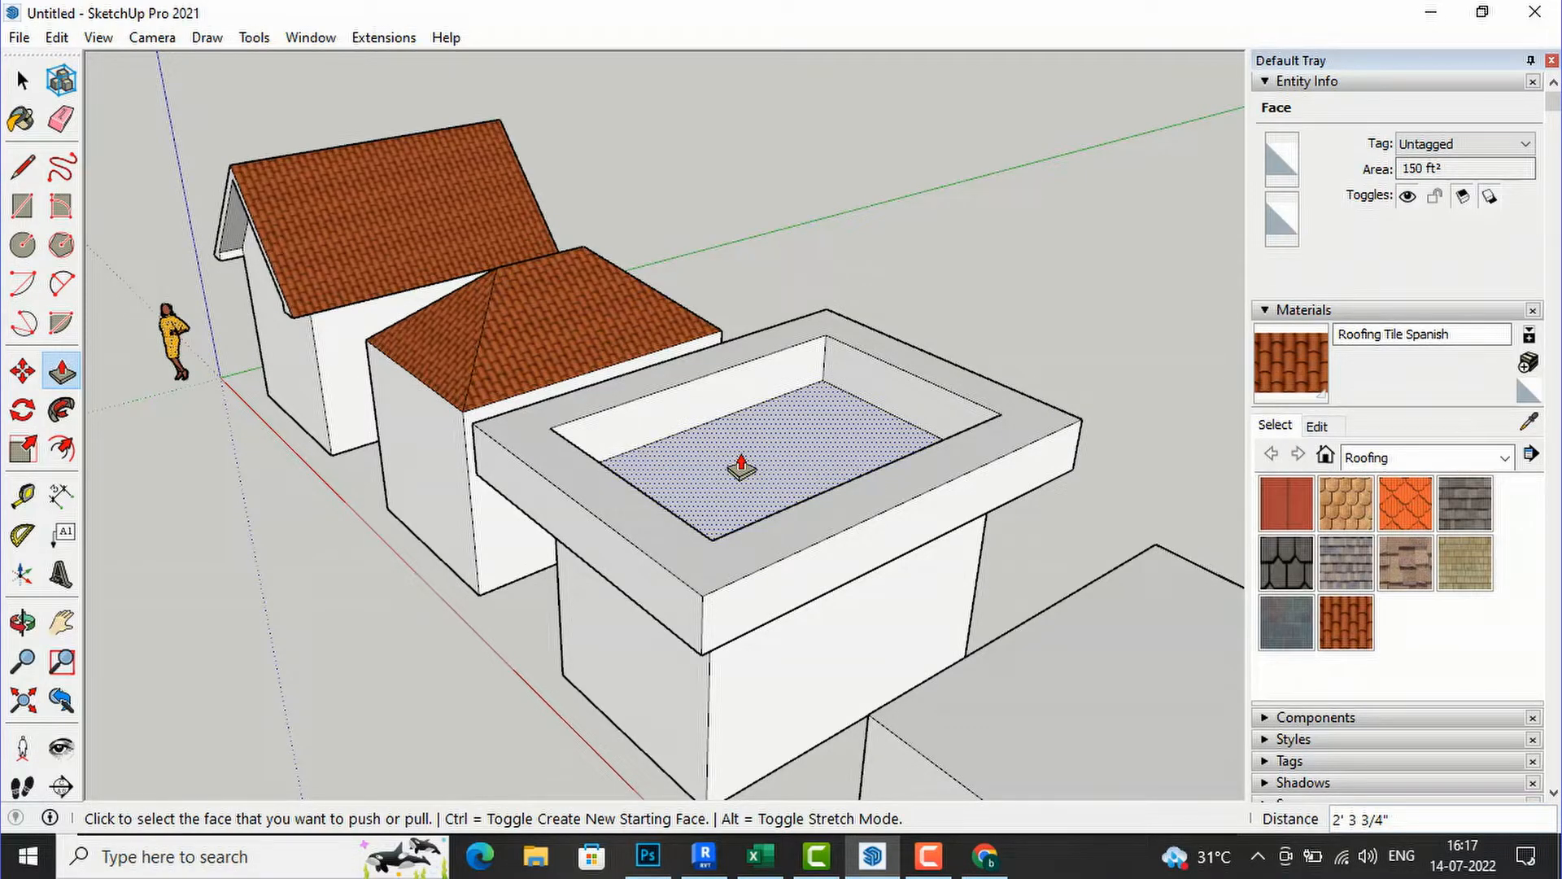
Step: Close the recess inside the third box's border with a rectangle between opposite corners, and erase the diagonal line across the new face
middle_drag(795, 453, 938, 530)
middle_drag(865, 473, 896, 485)
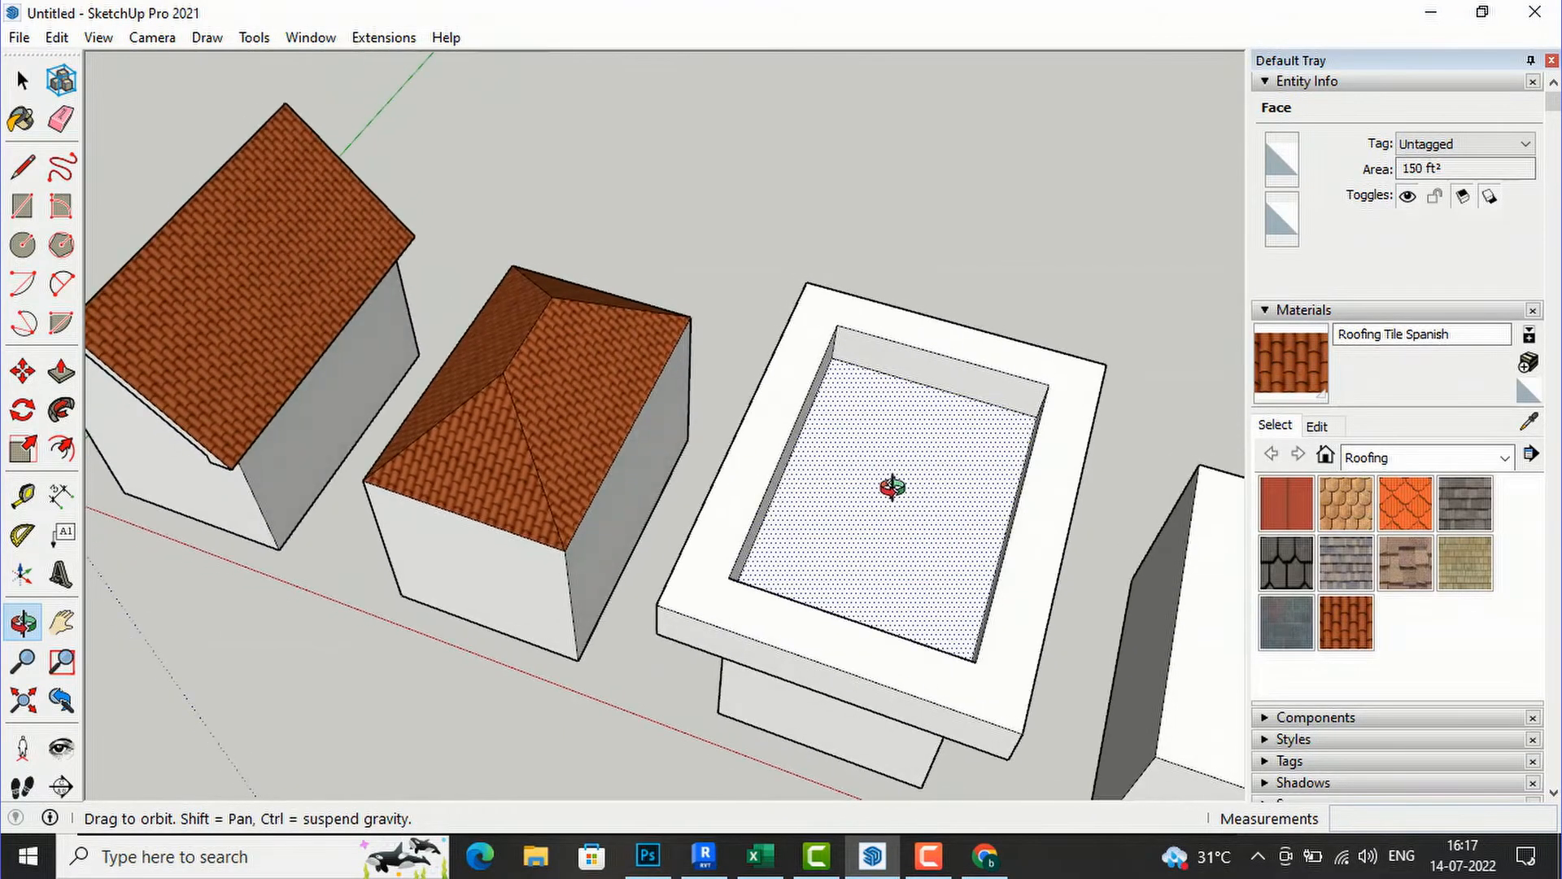
click(25, 206)
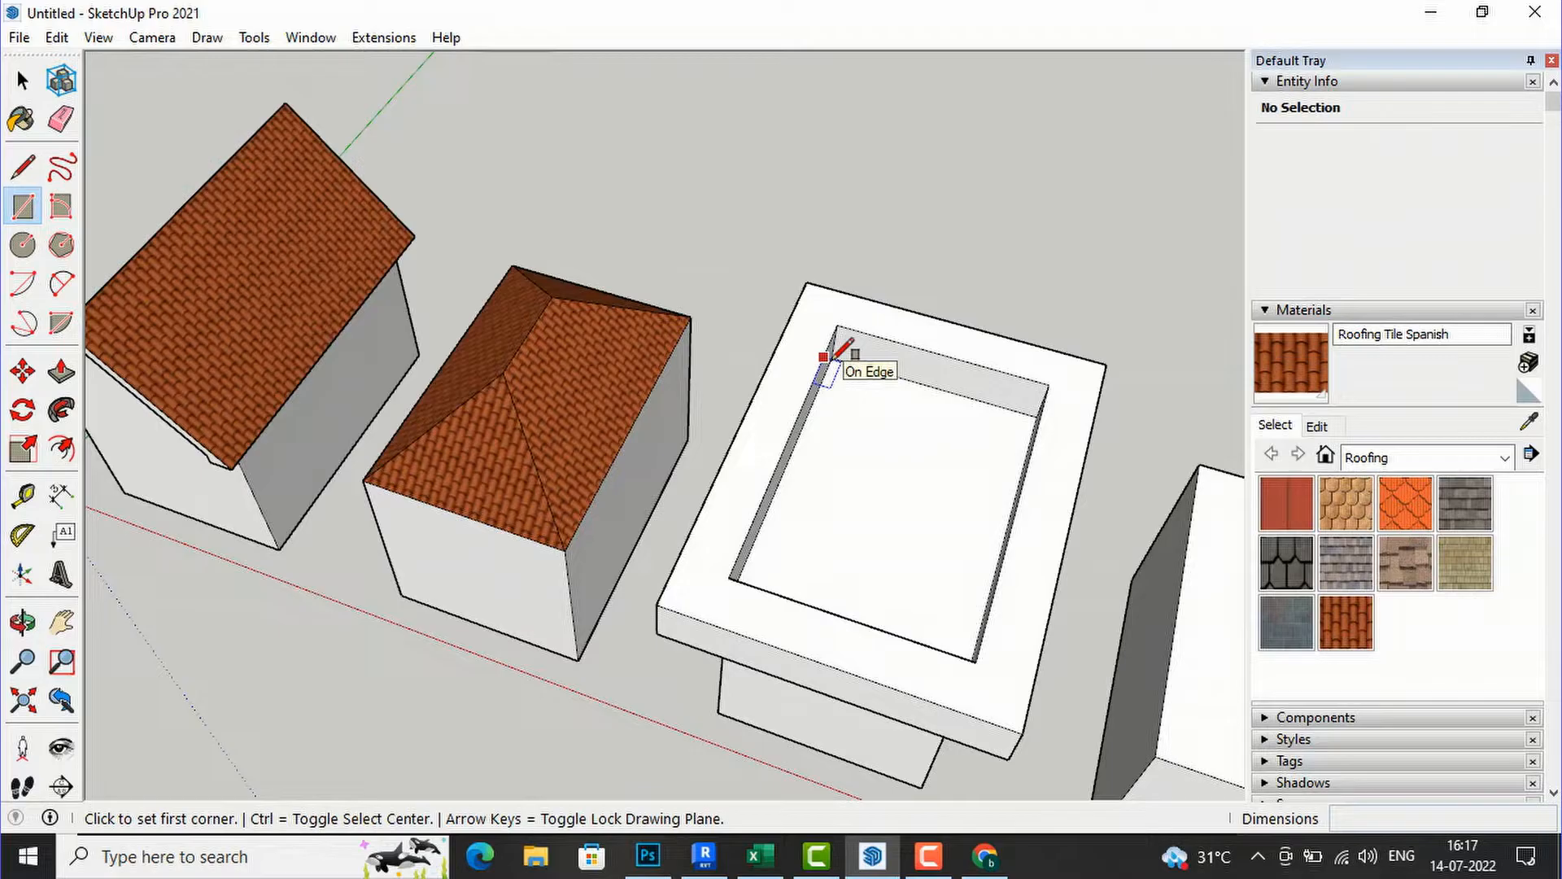
middle_drag(828, 382, 901, 585)
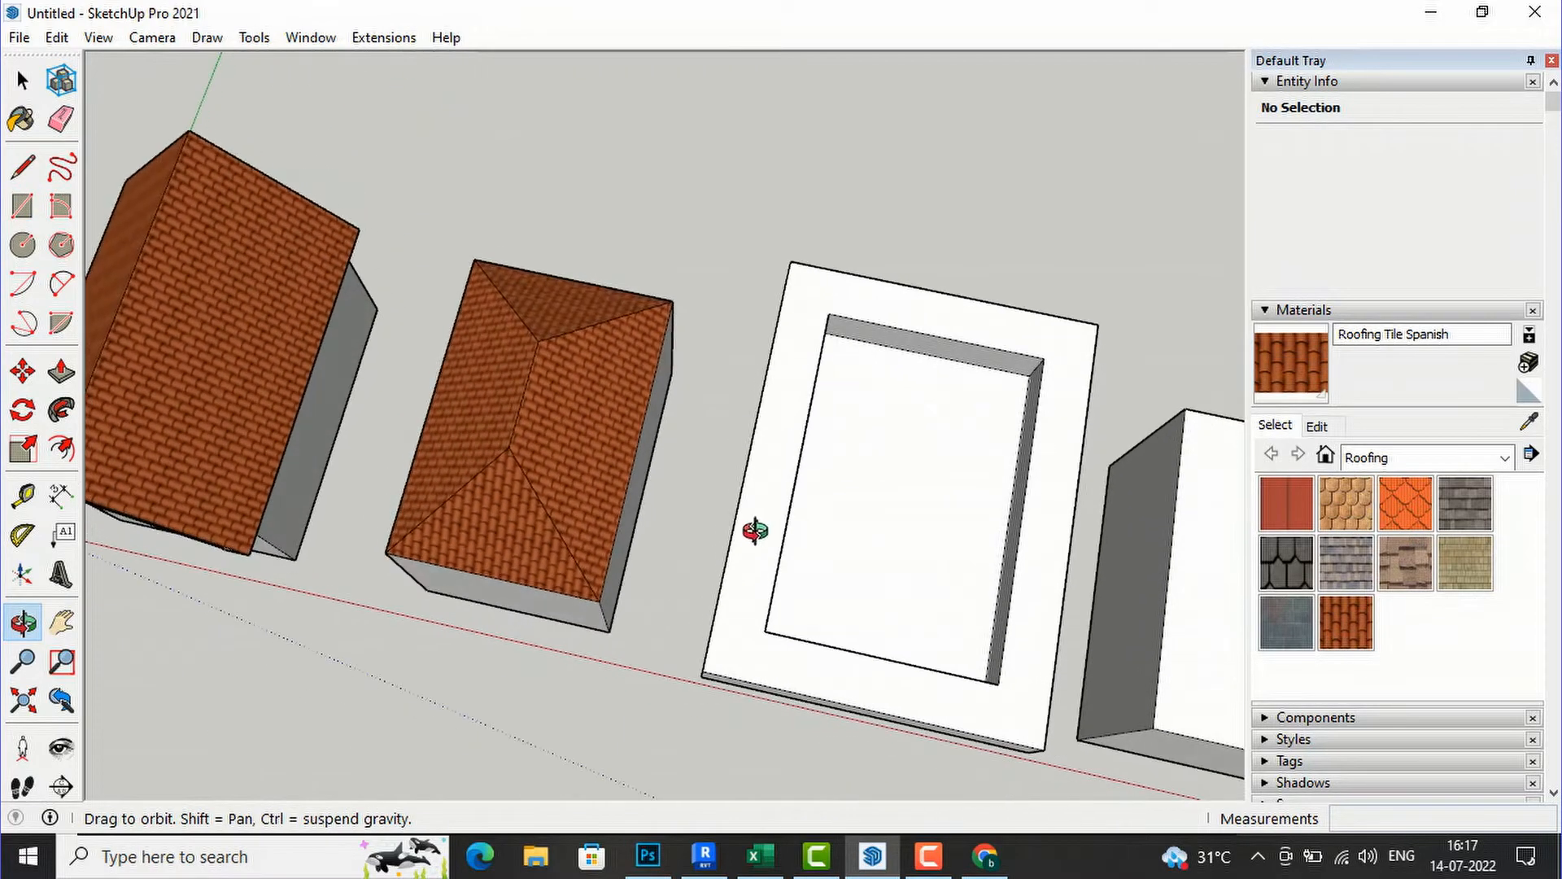
scroll(691, 529, down, 2)
middle_drag(913, 475, 705, 439)
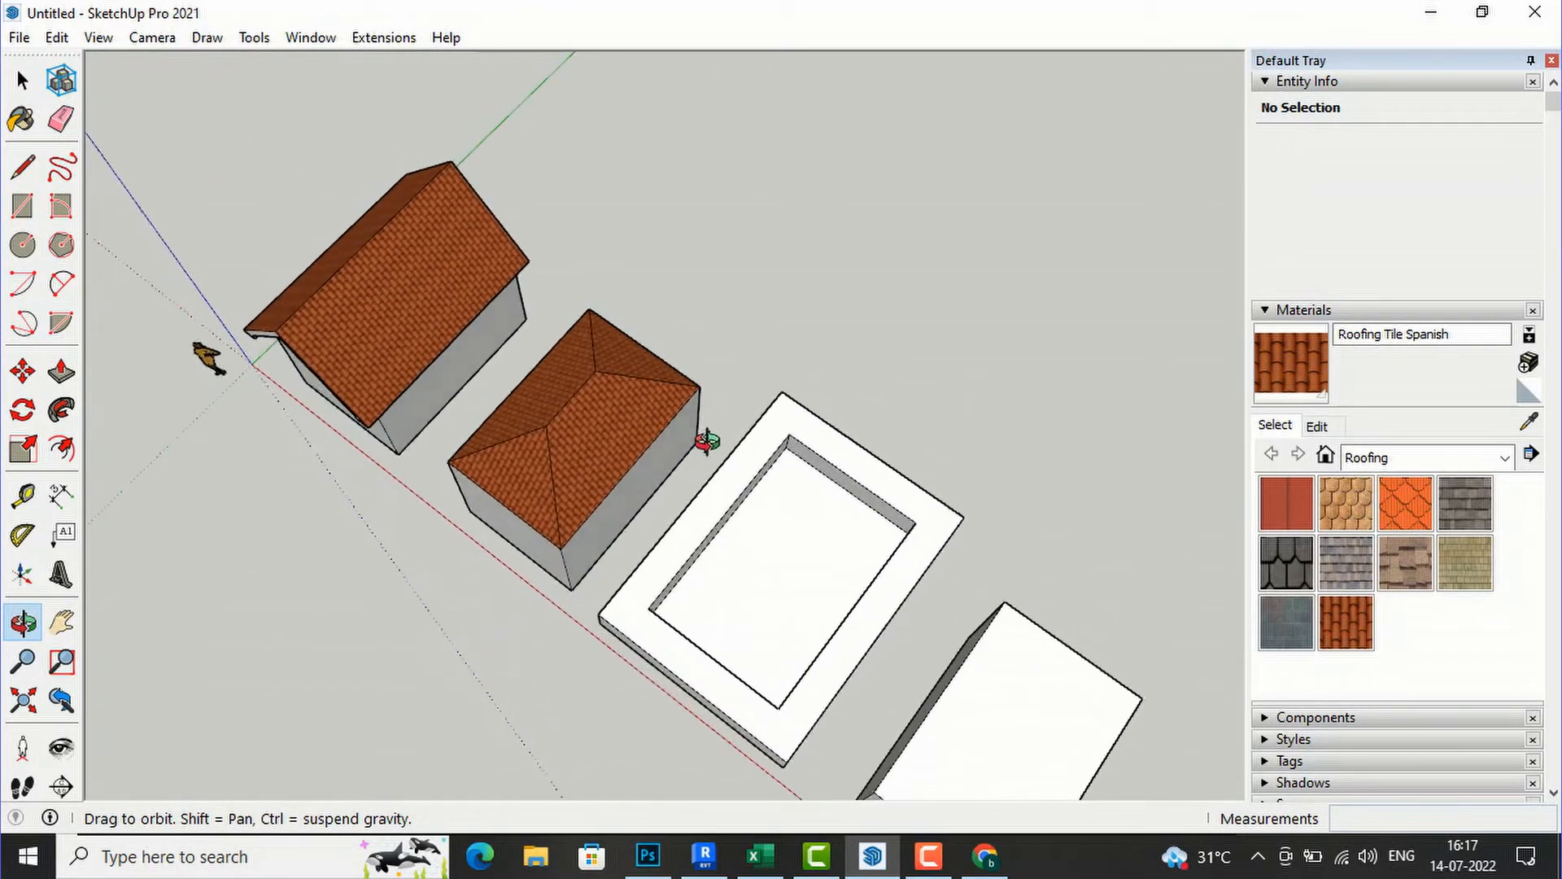
click(23, 206)
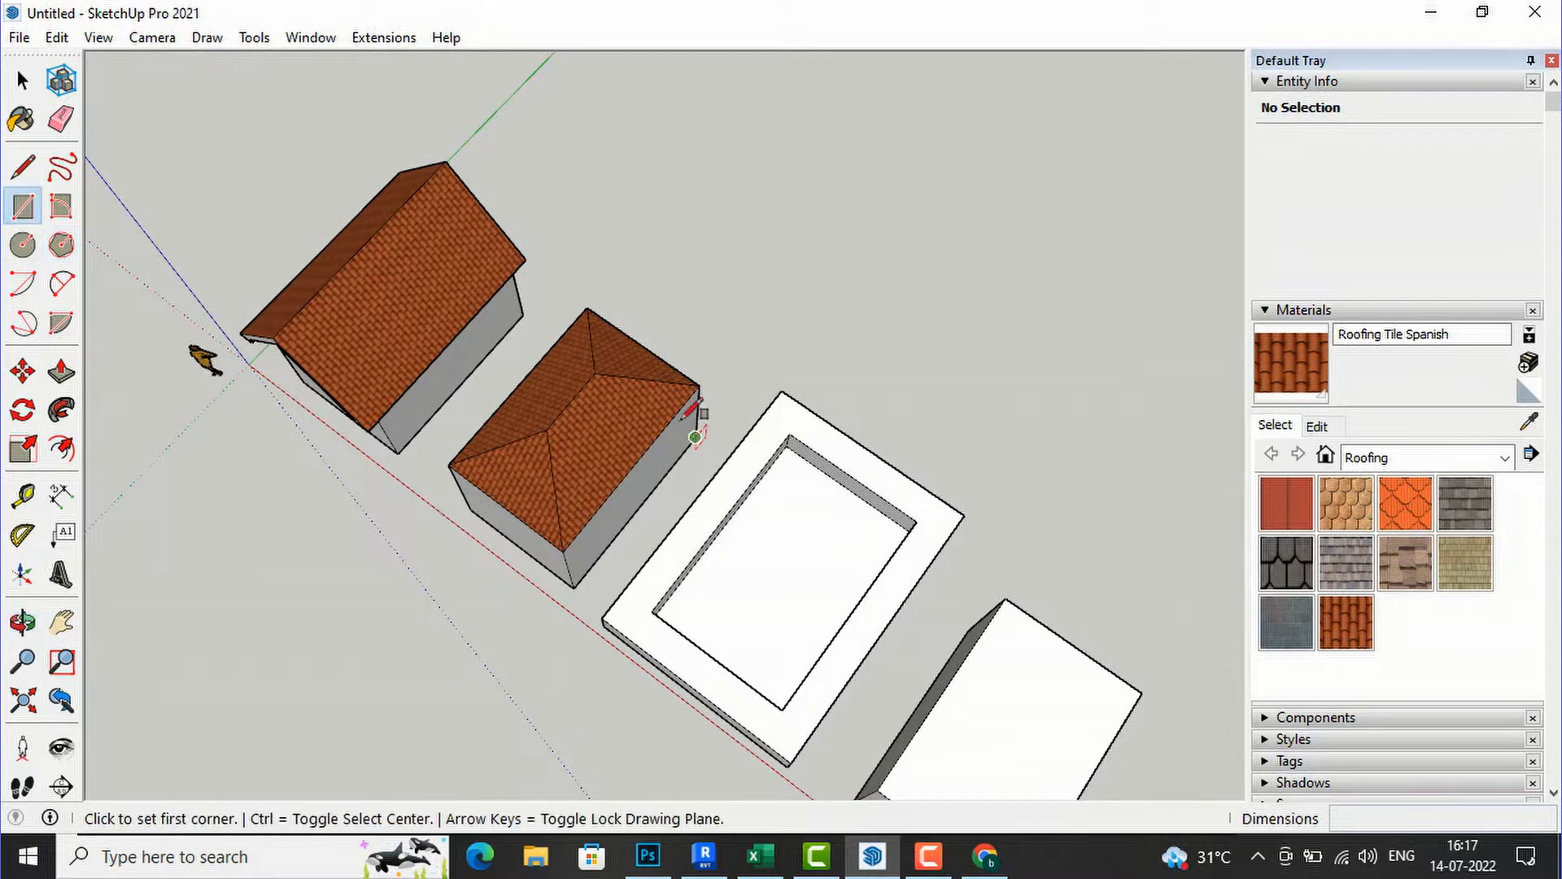
click(786, 447)
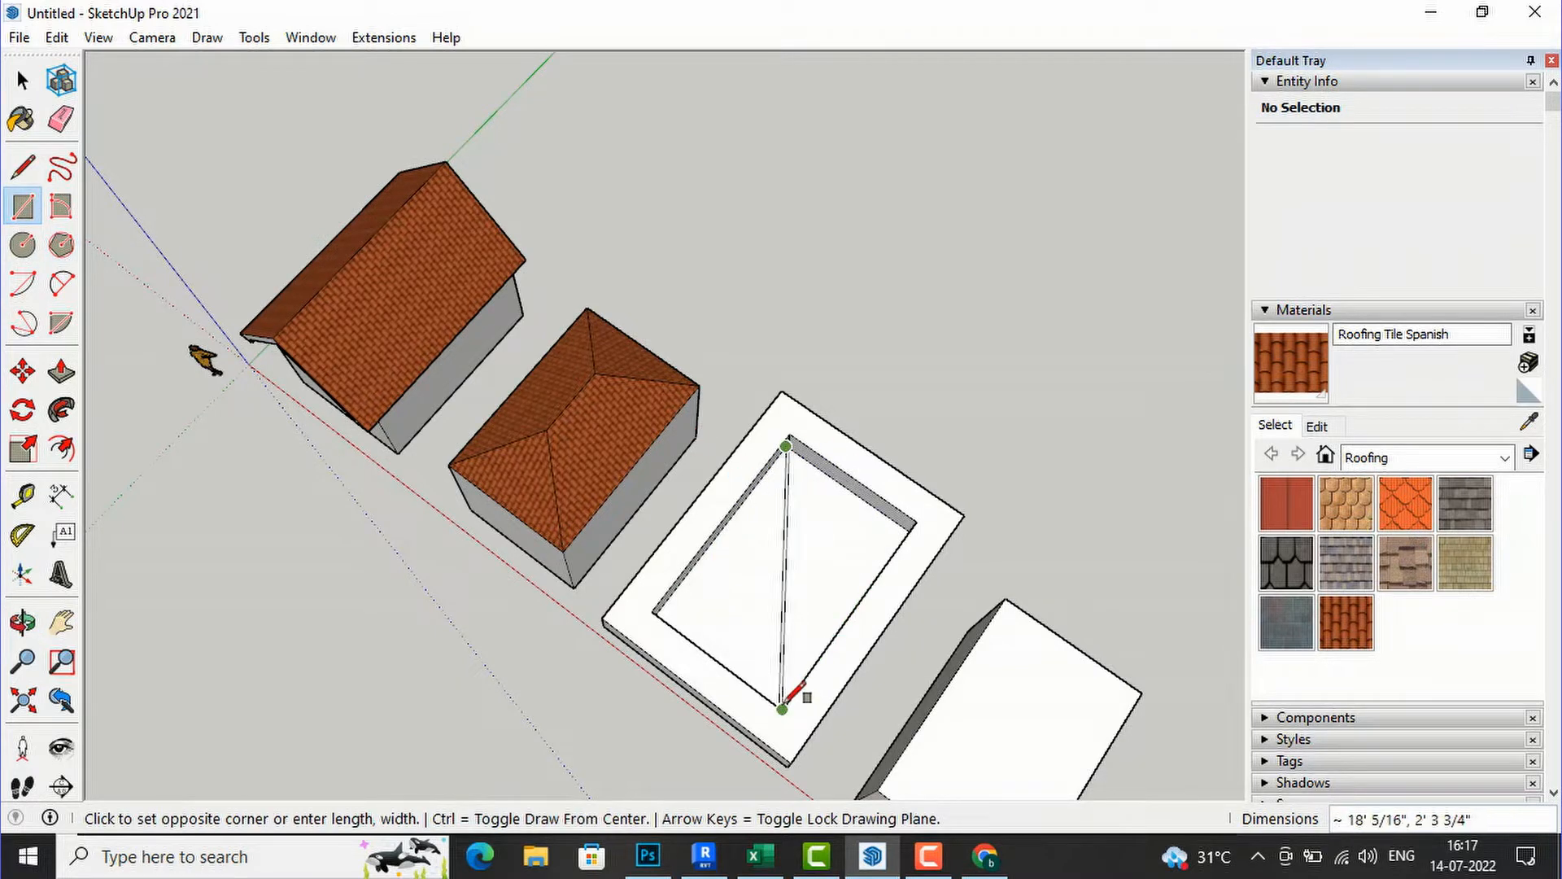
click(798, 700)
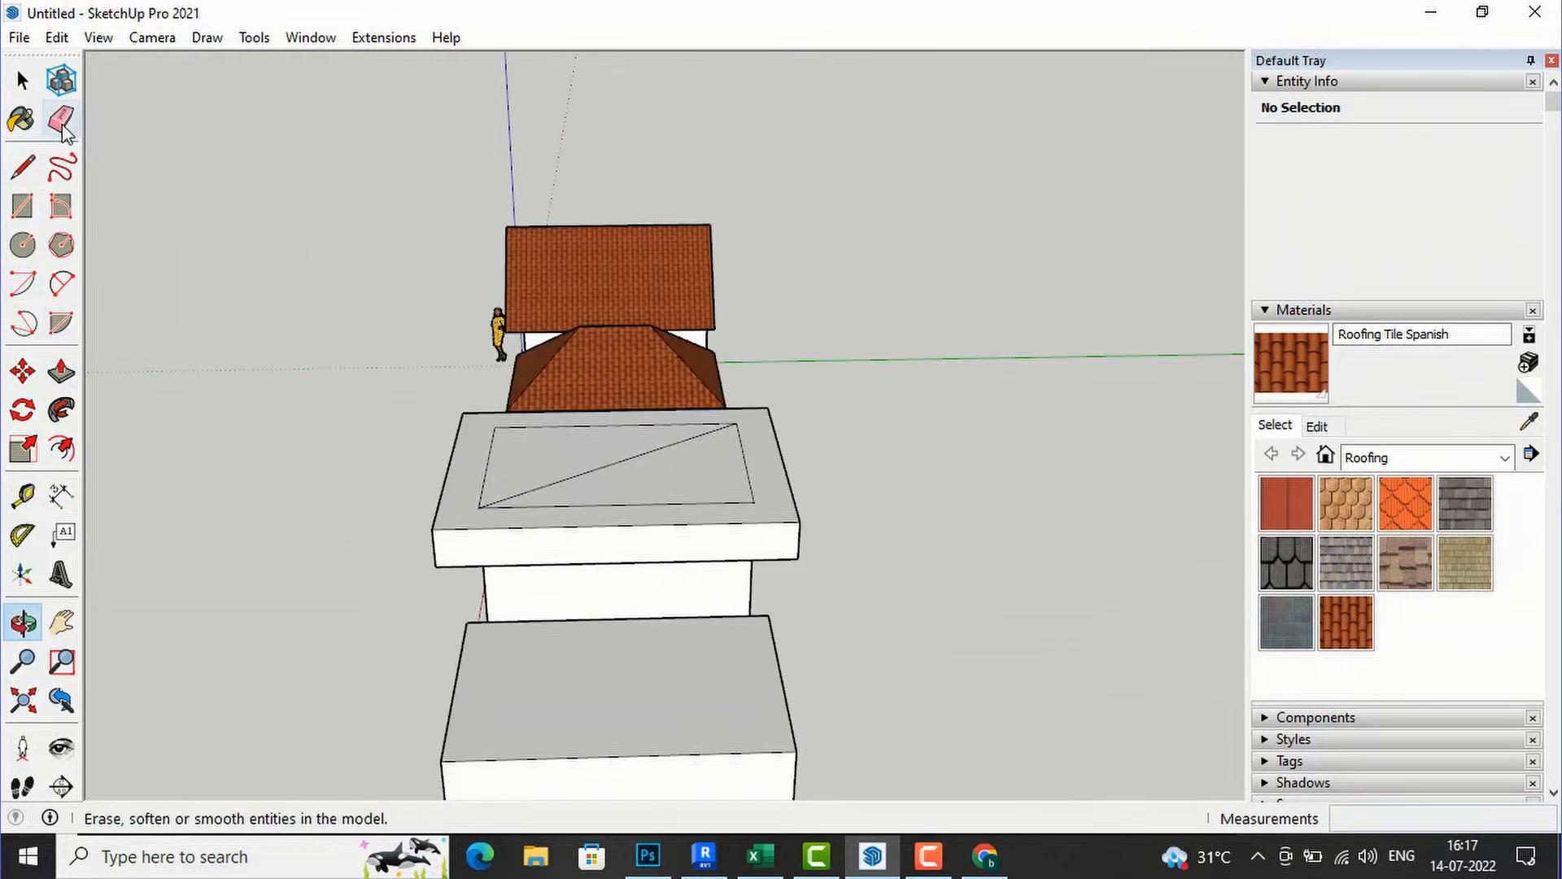
click(62, 122)
click(620, 463)
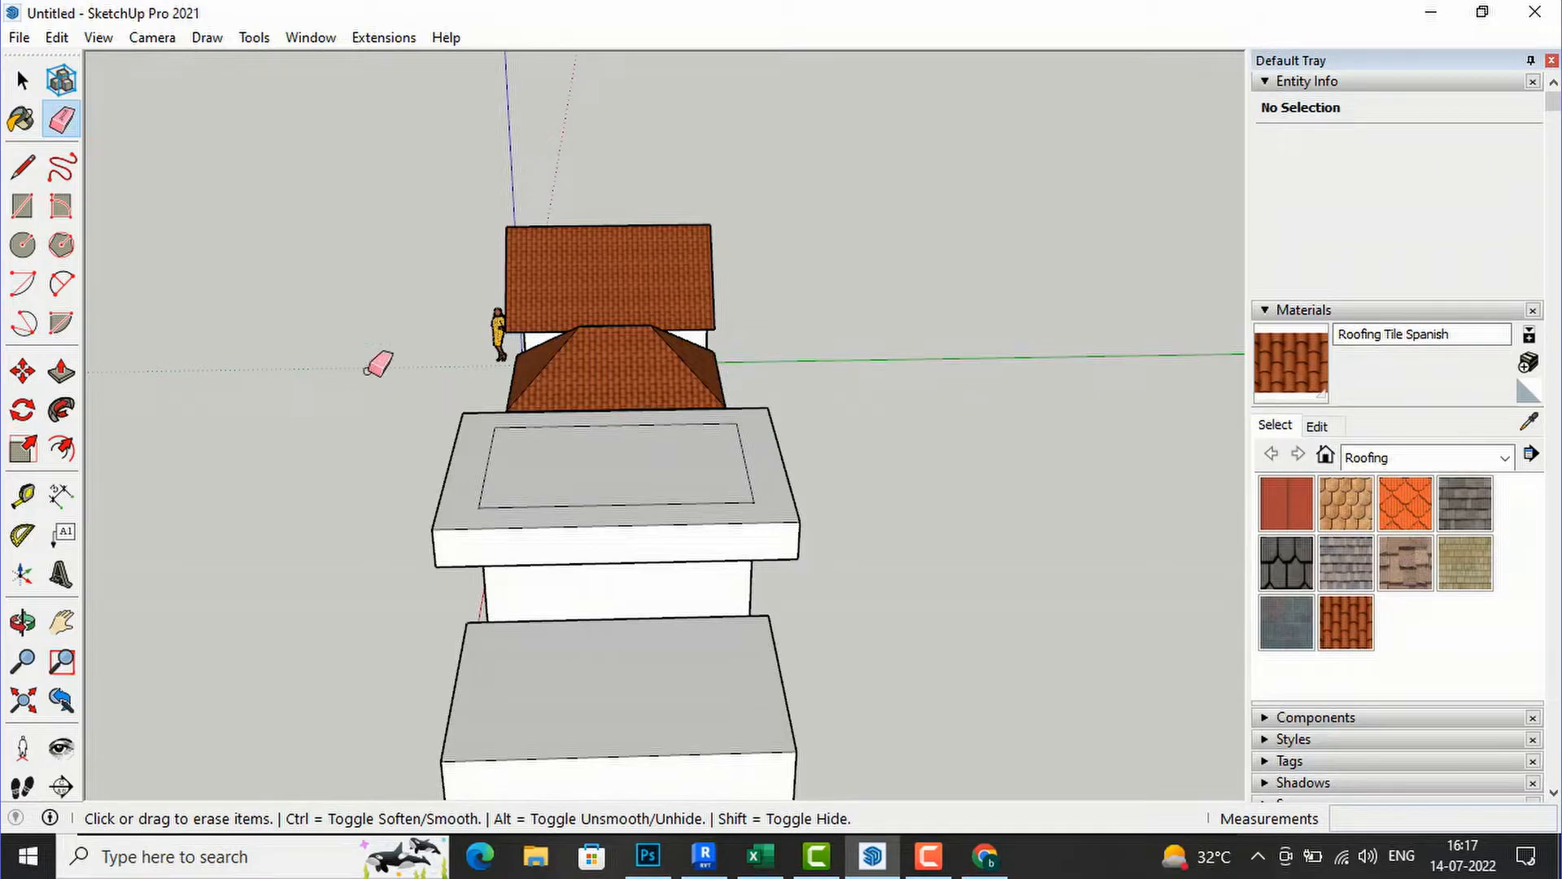
Step: Push/Pull the inner rectangle on top of the third box upward about 4' 1/4"
click(62, 372)
click(592, 418)
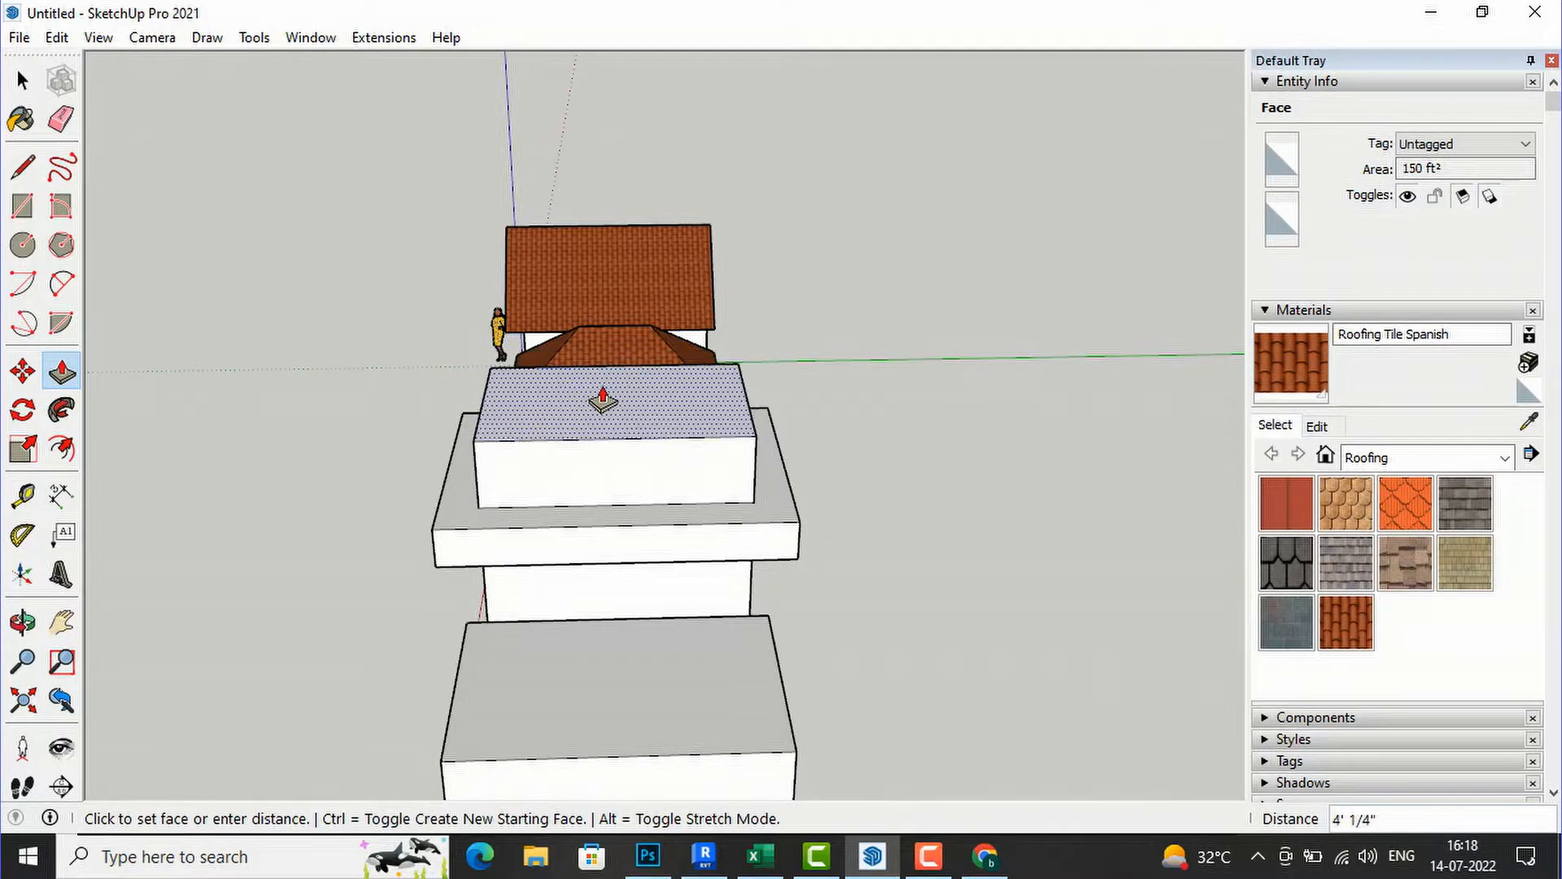
click(603, 401)
Step: Scale the third box's border top face uniformly about its center to about 0.83, sloping the border's sides inward
middle_drag(941, 452, 1113, 457)
click(22, 79)
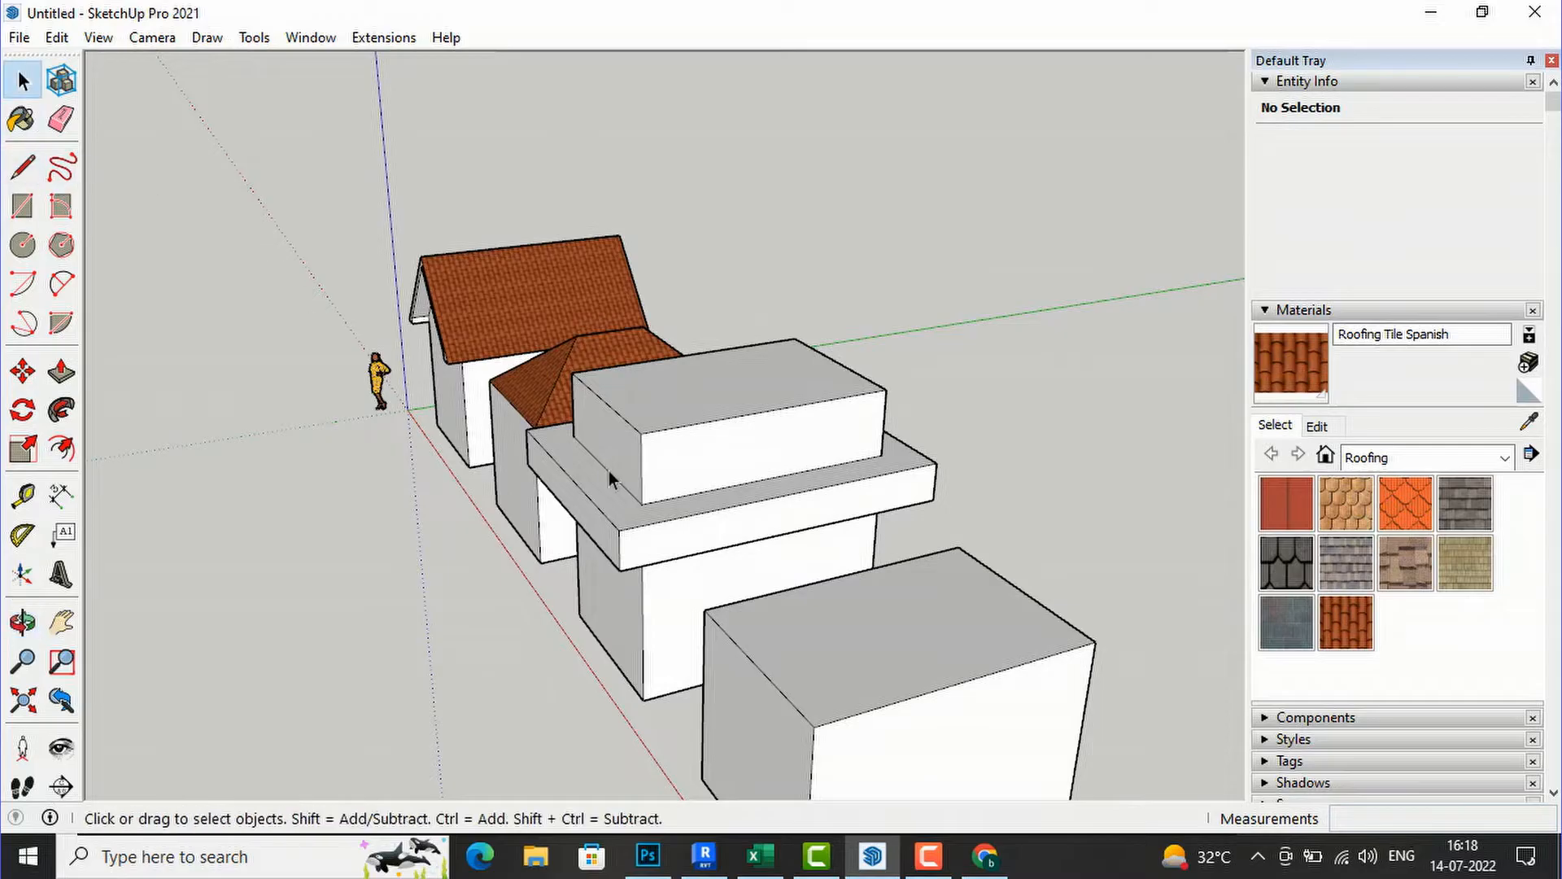
click(602, 488)
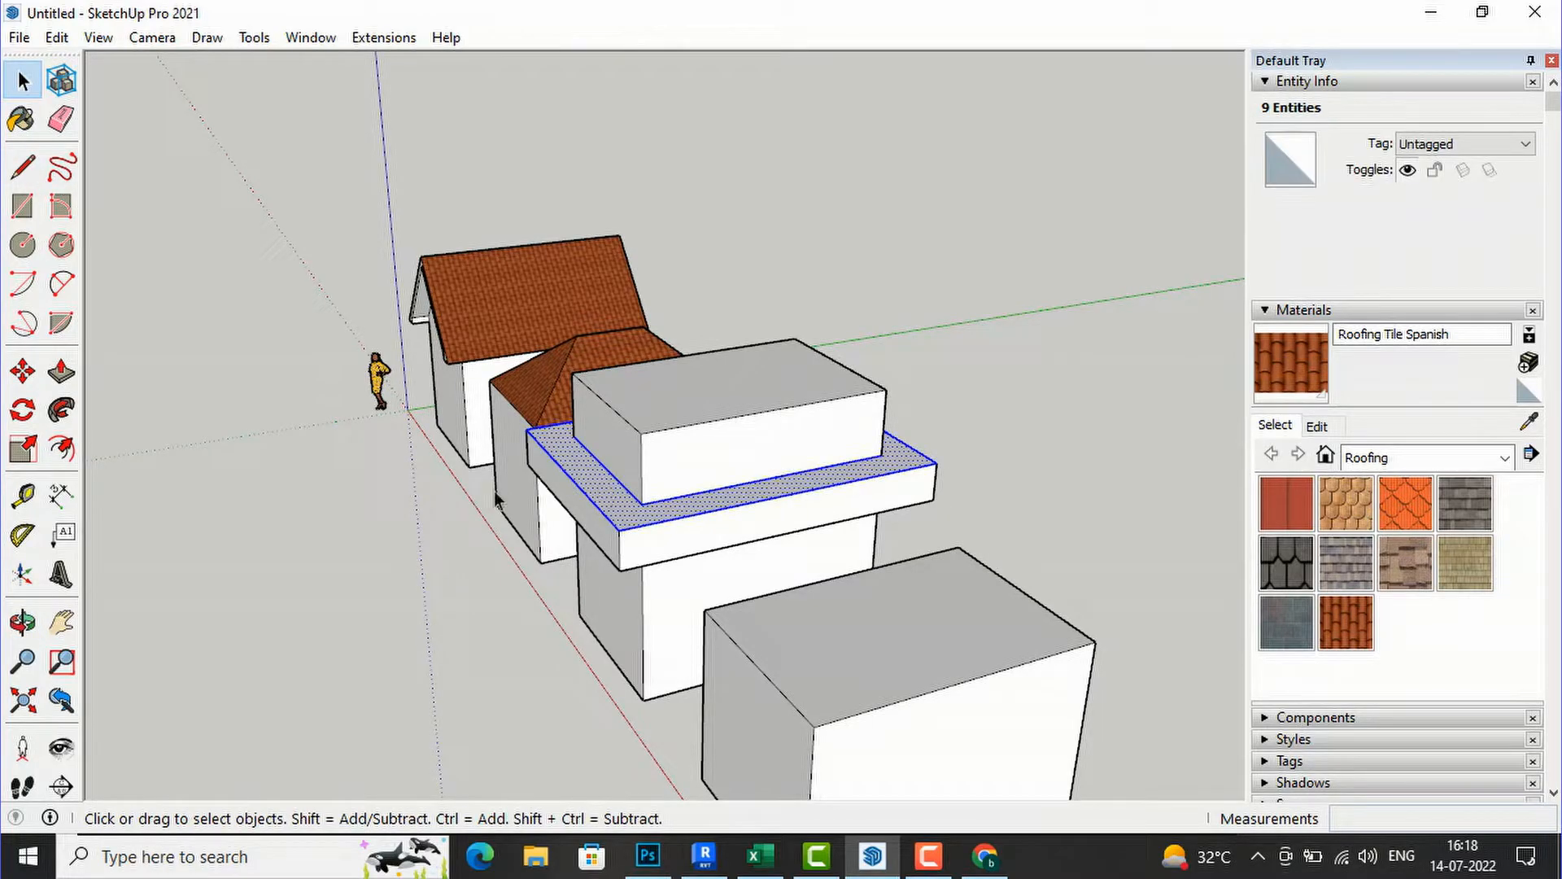
click(24, 449)
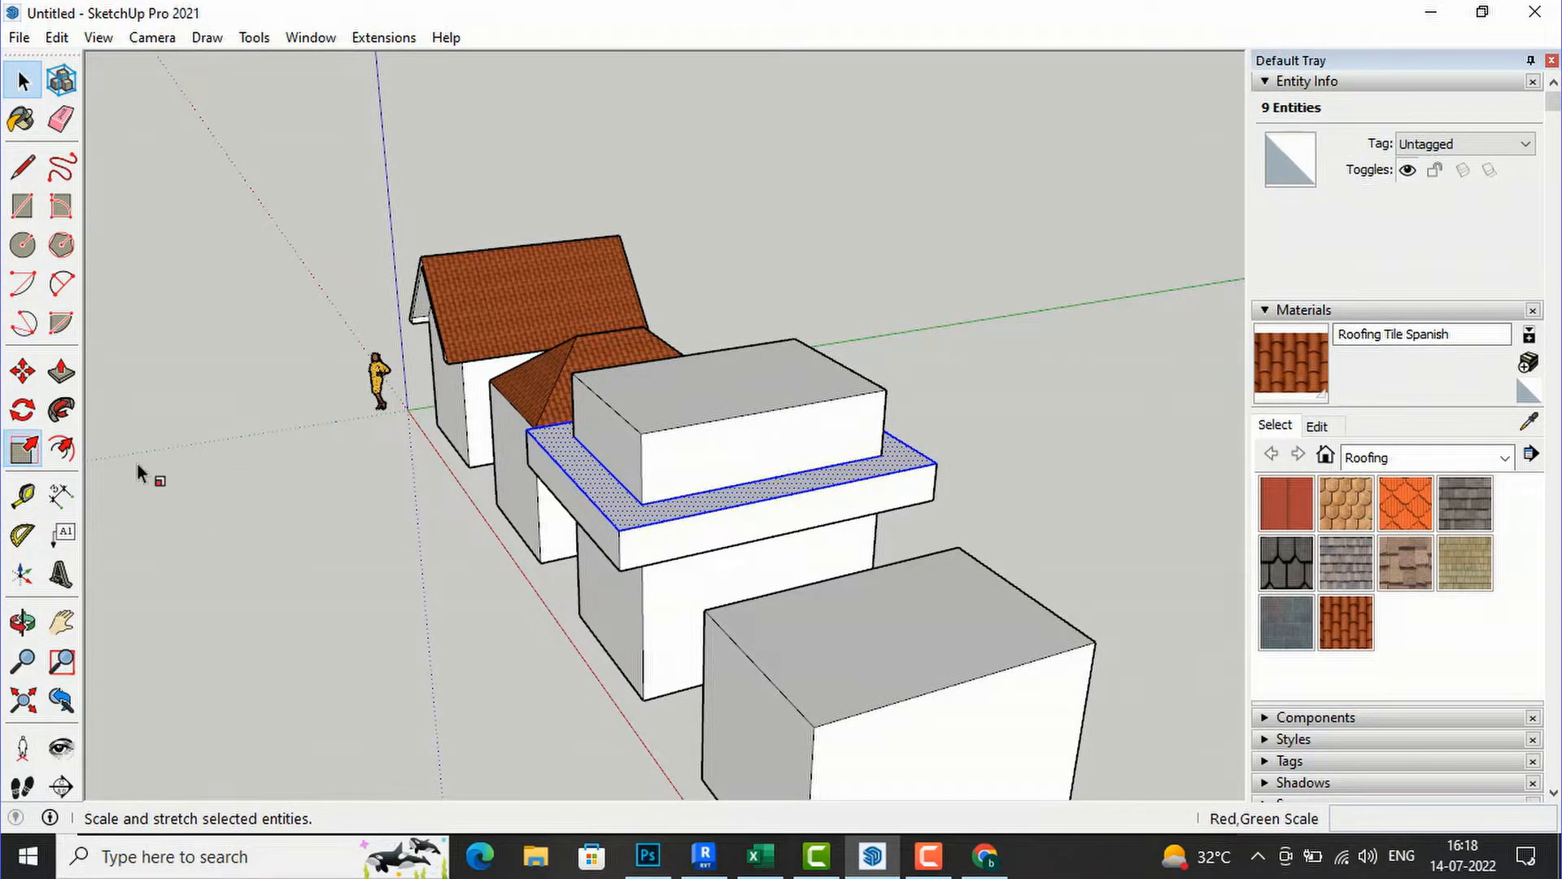
scroll(559, 494, up, 2)
key(ctrl)
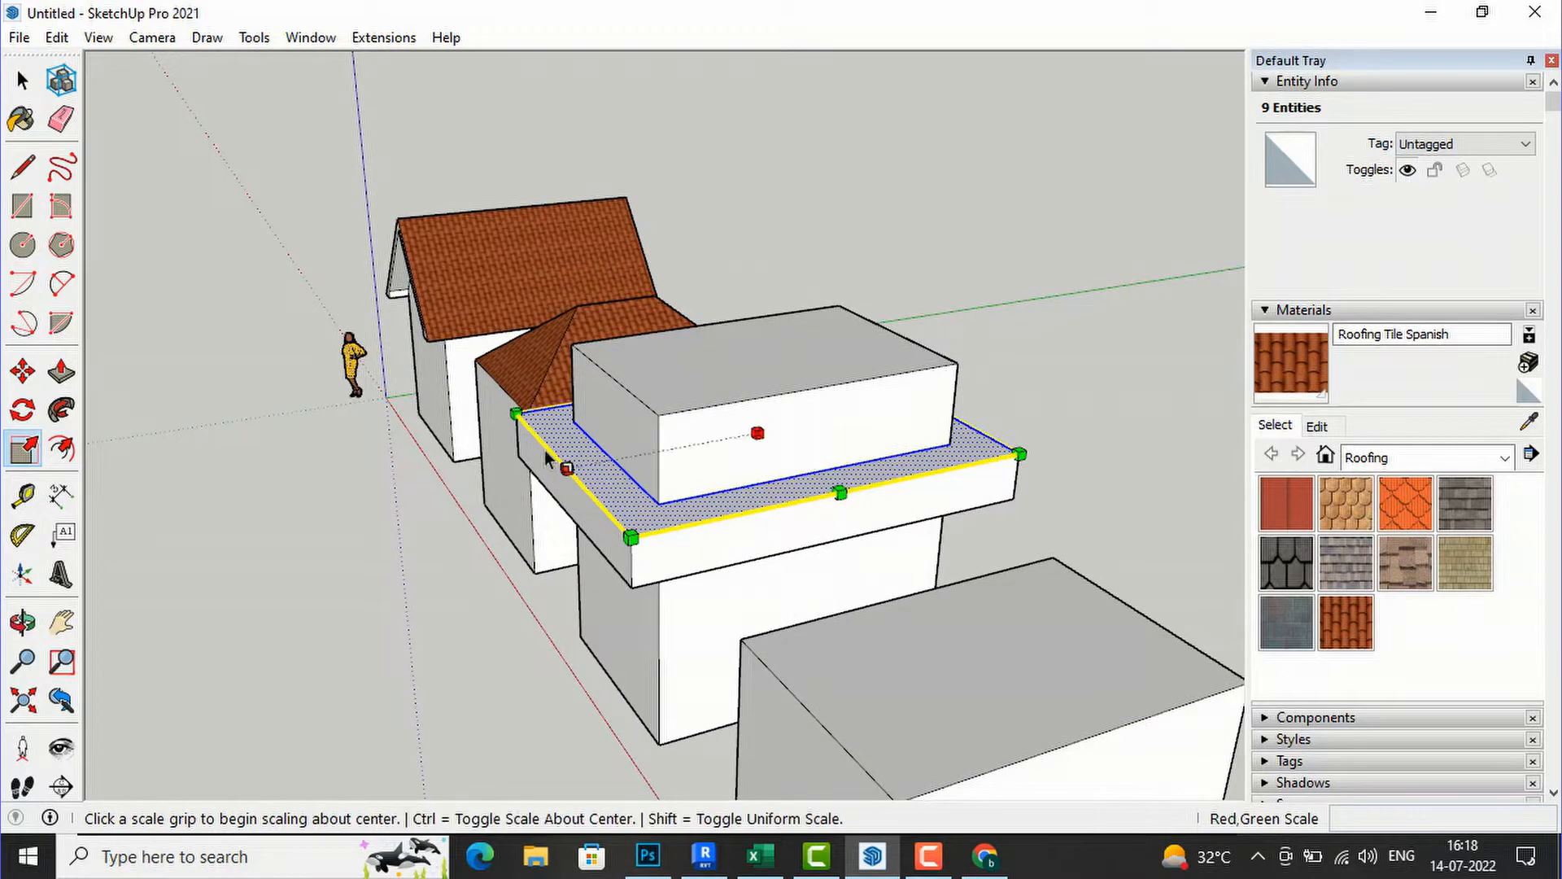
click(517, 414)
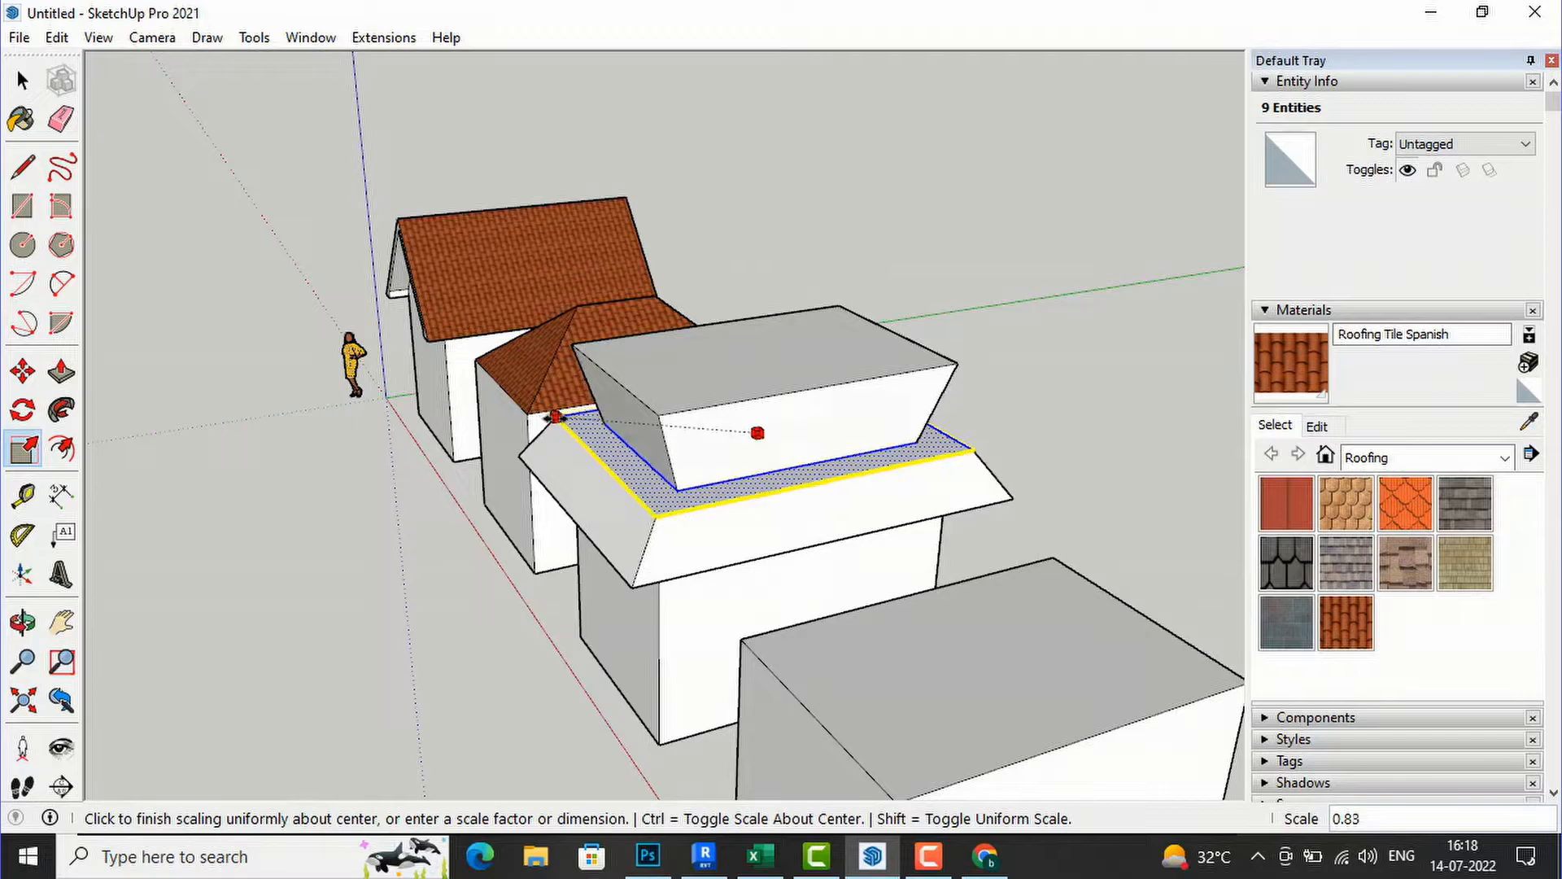
click(556, 417)
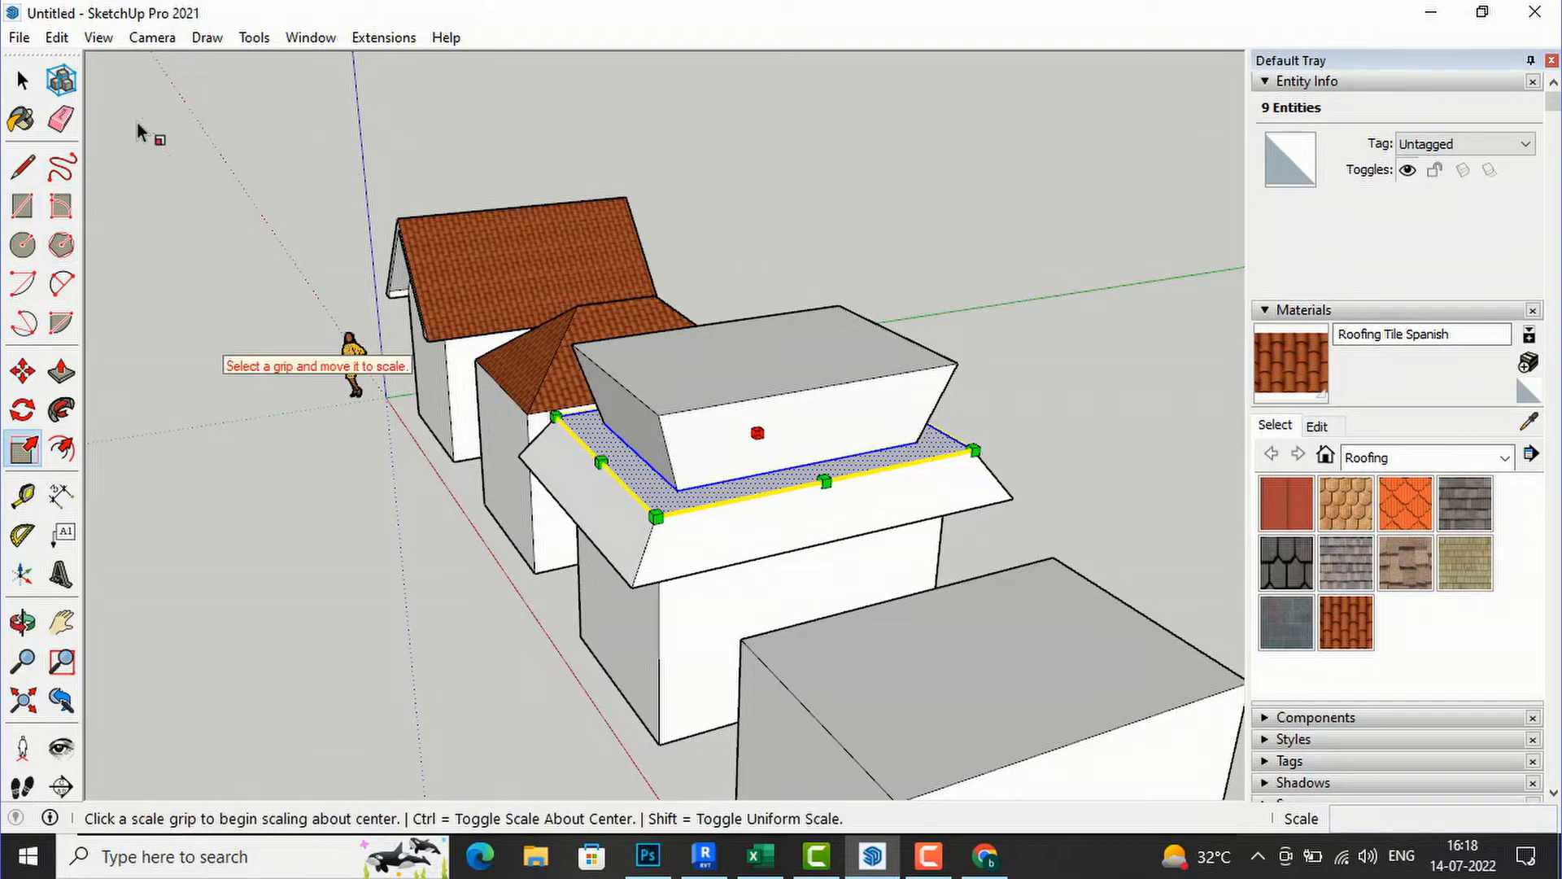
click(22, 81)
click(860, 281)
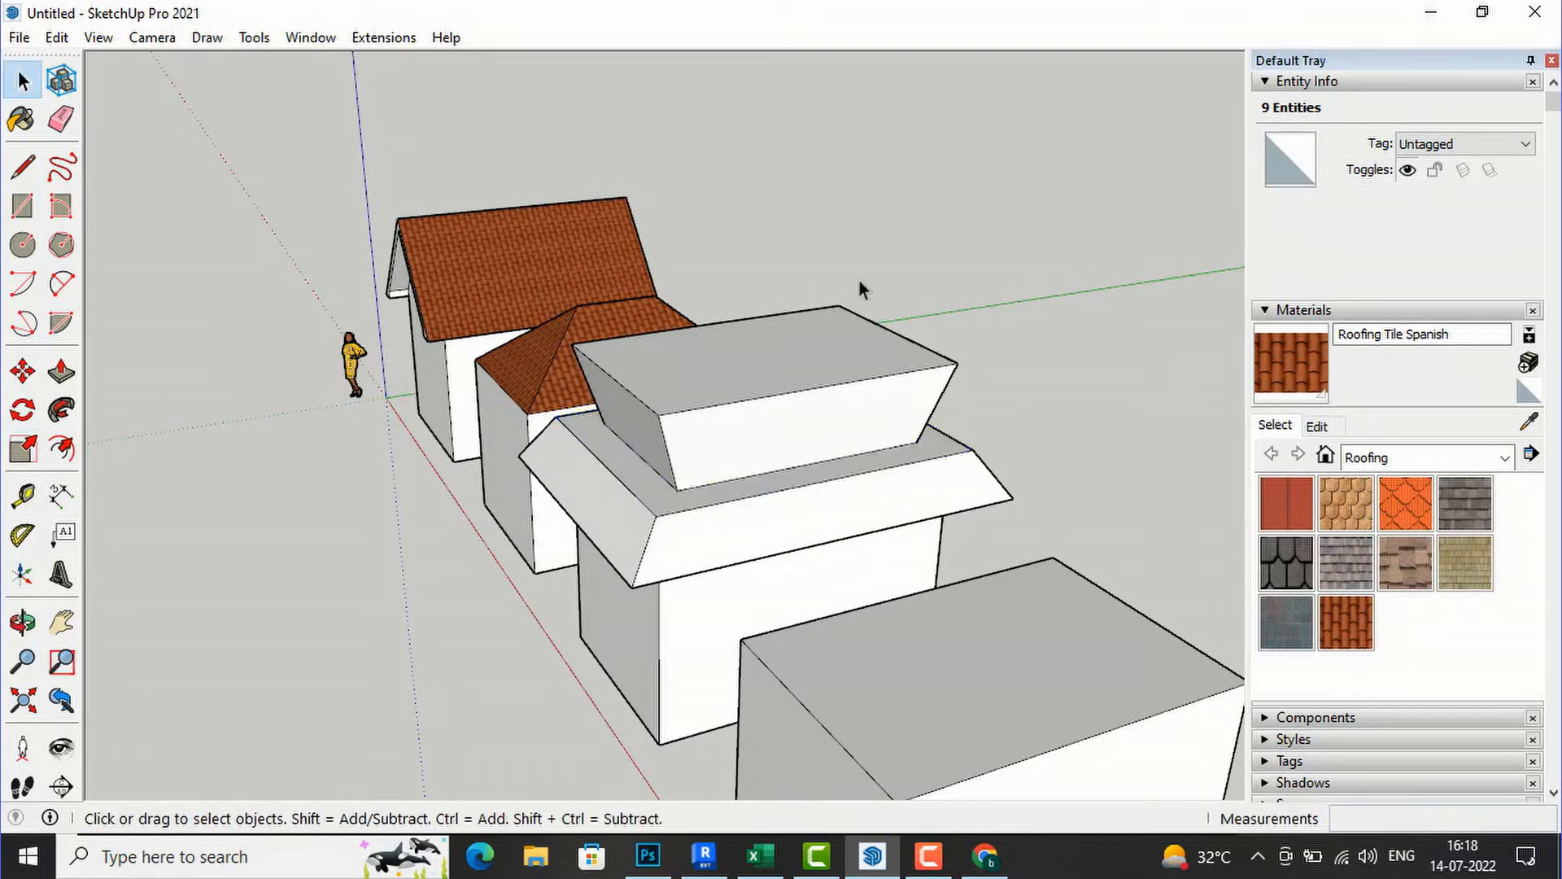
Step: Scale the top face of the third box's upper block uniformly about its center to about 0.50
double_click(752, 350)
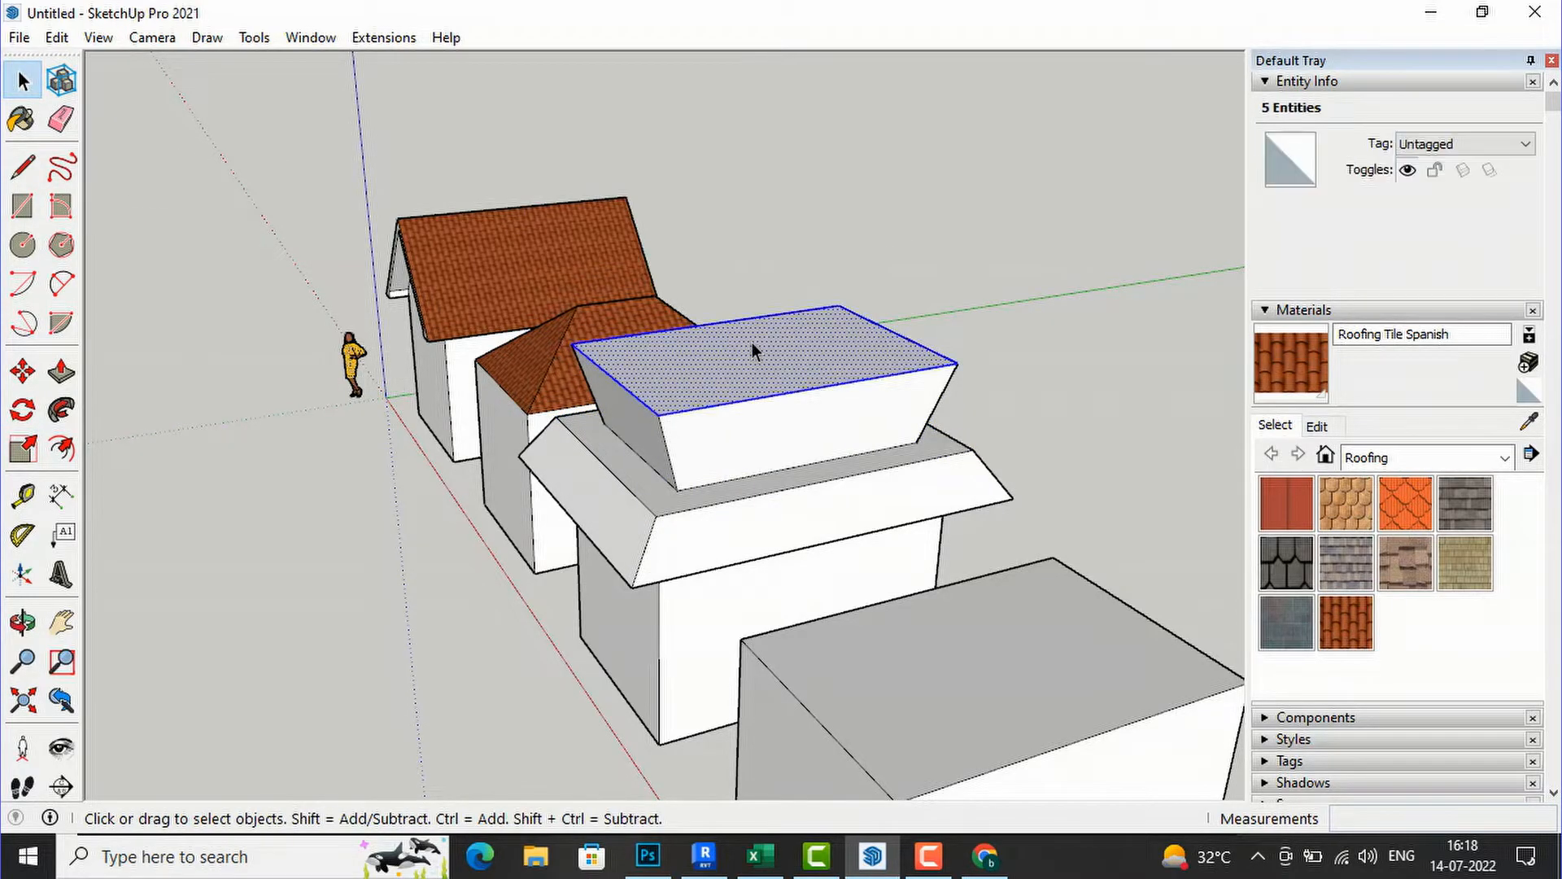
click(22, 447)
key(ctrl)
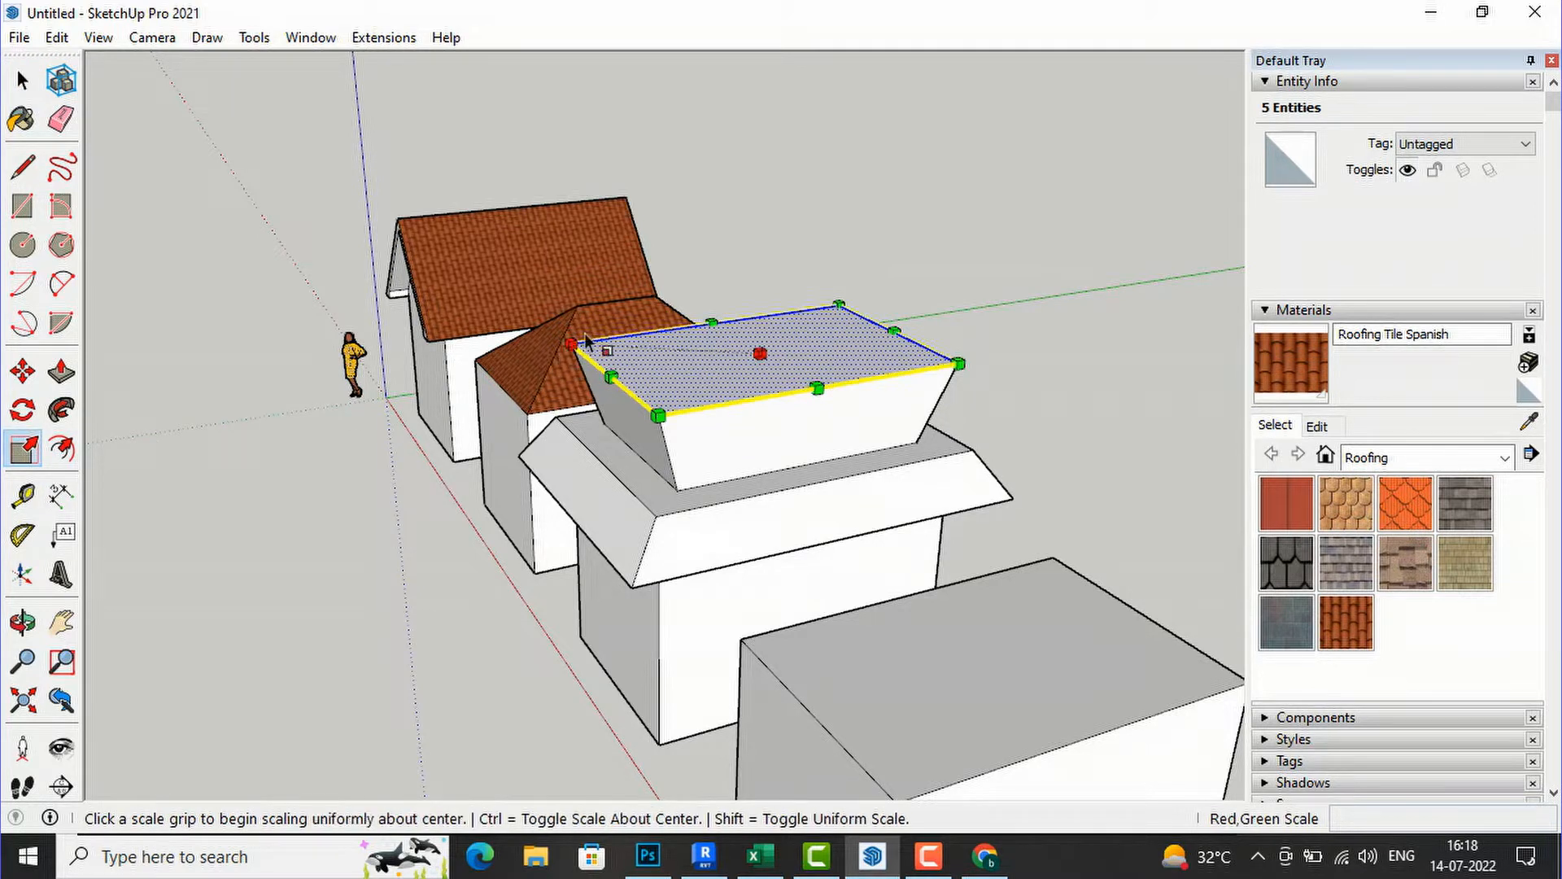
click(573, 343)
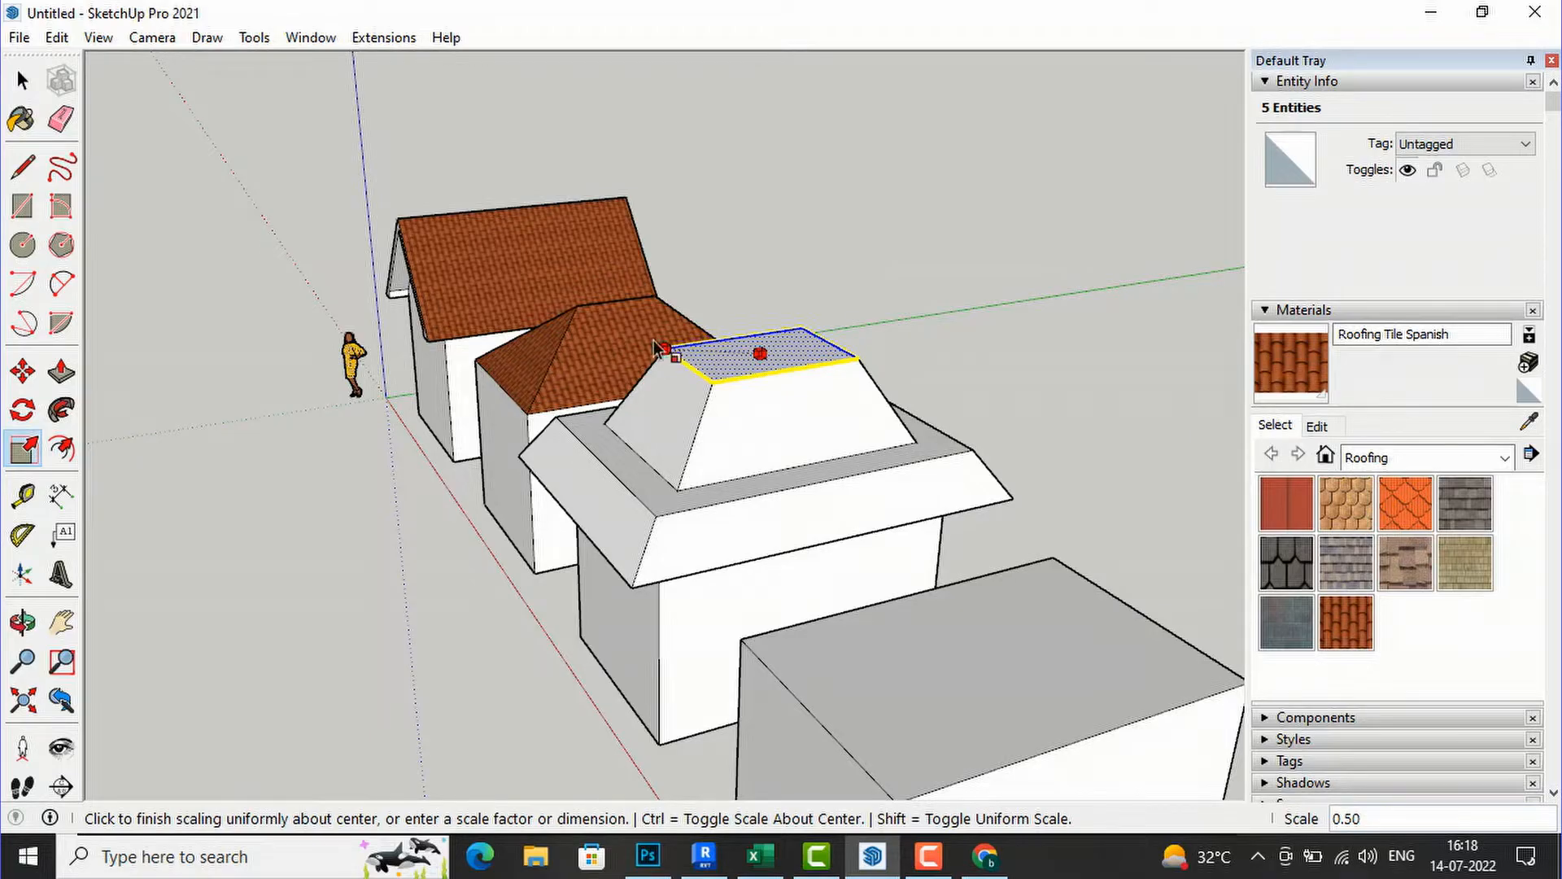
click(654, 341)
click(23, 80)
click(329, 560)
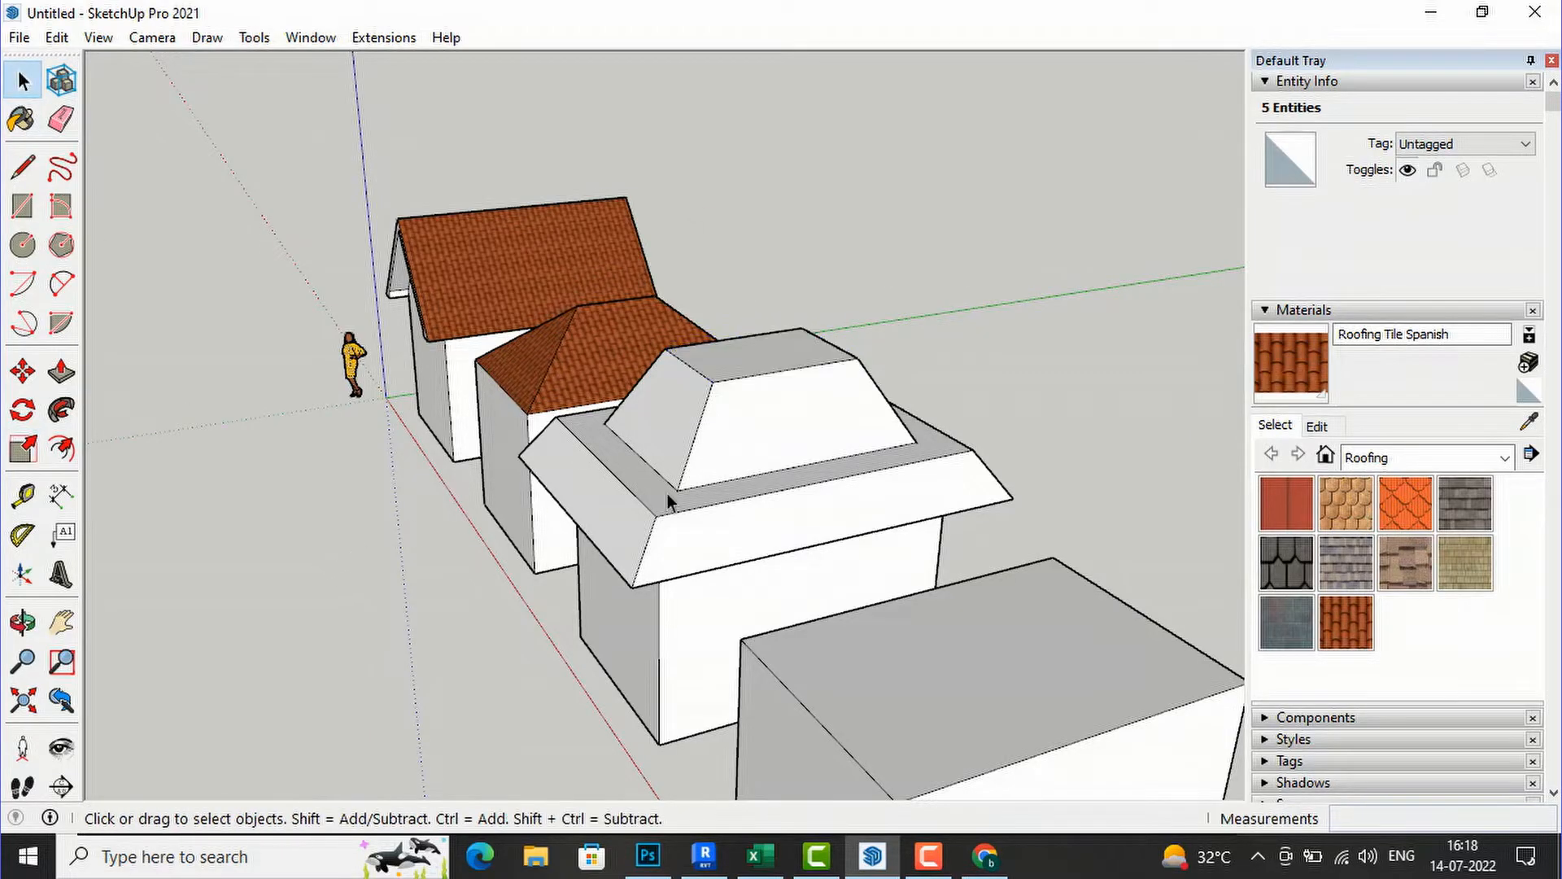
Step: Paint two adjacent slopes of the third box's lower roof tier and the flat ledge above them with Roofing Tile Spanish
click(1114, 494)
key(o)
drag(876, 505, 1272, 583)
click(1346, 622)
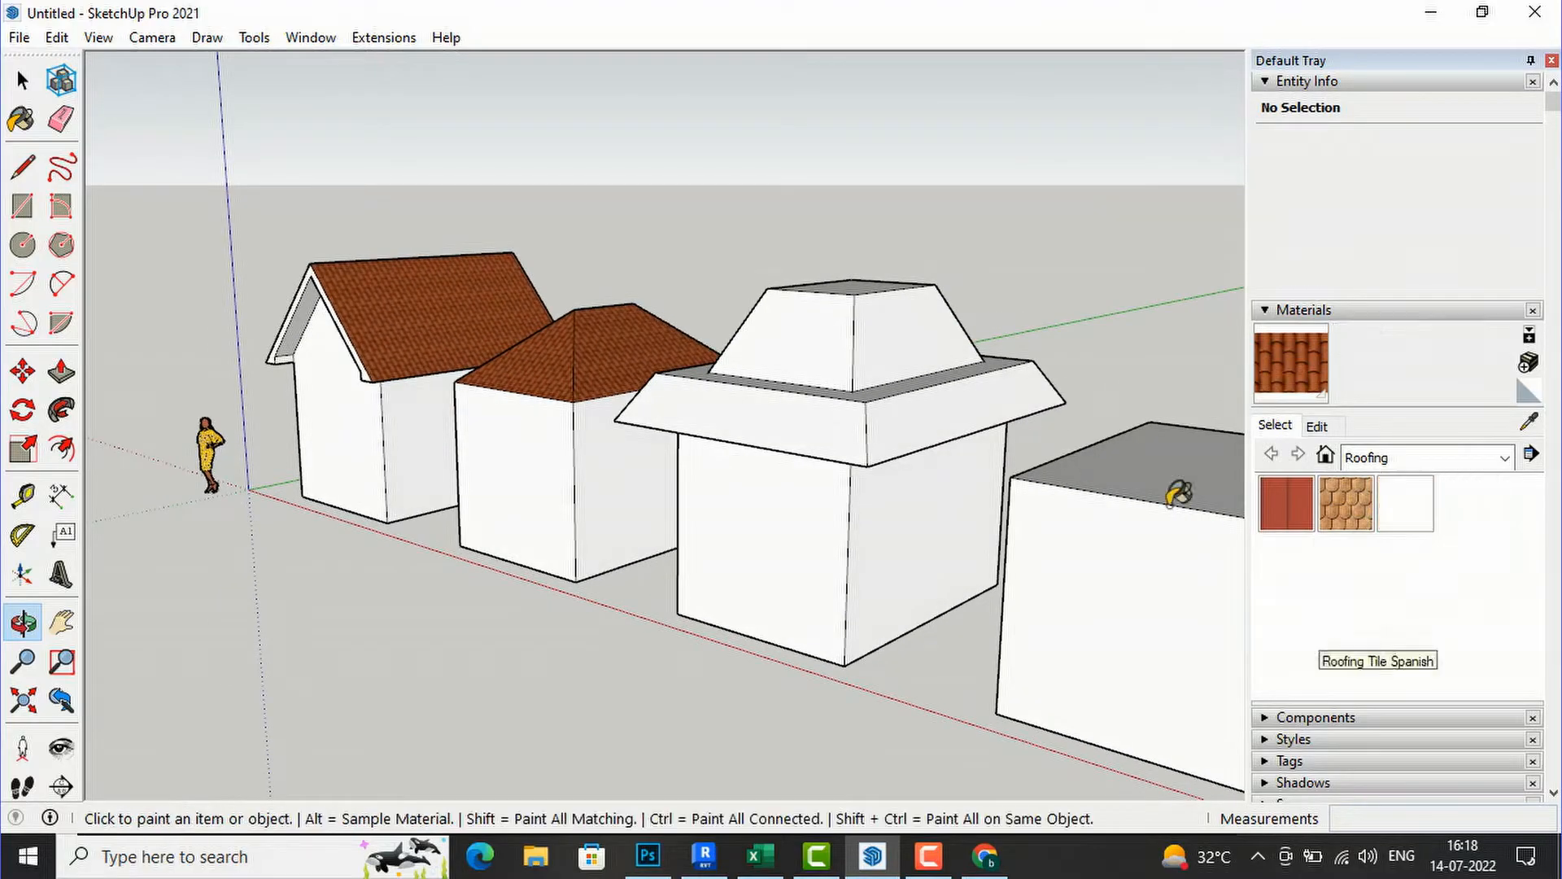
click(805, 419)
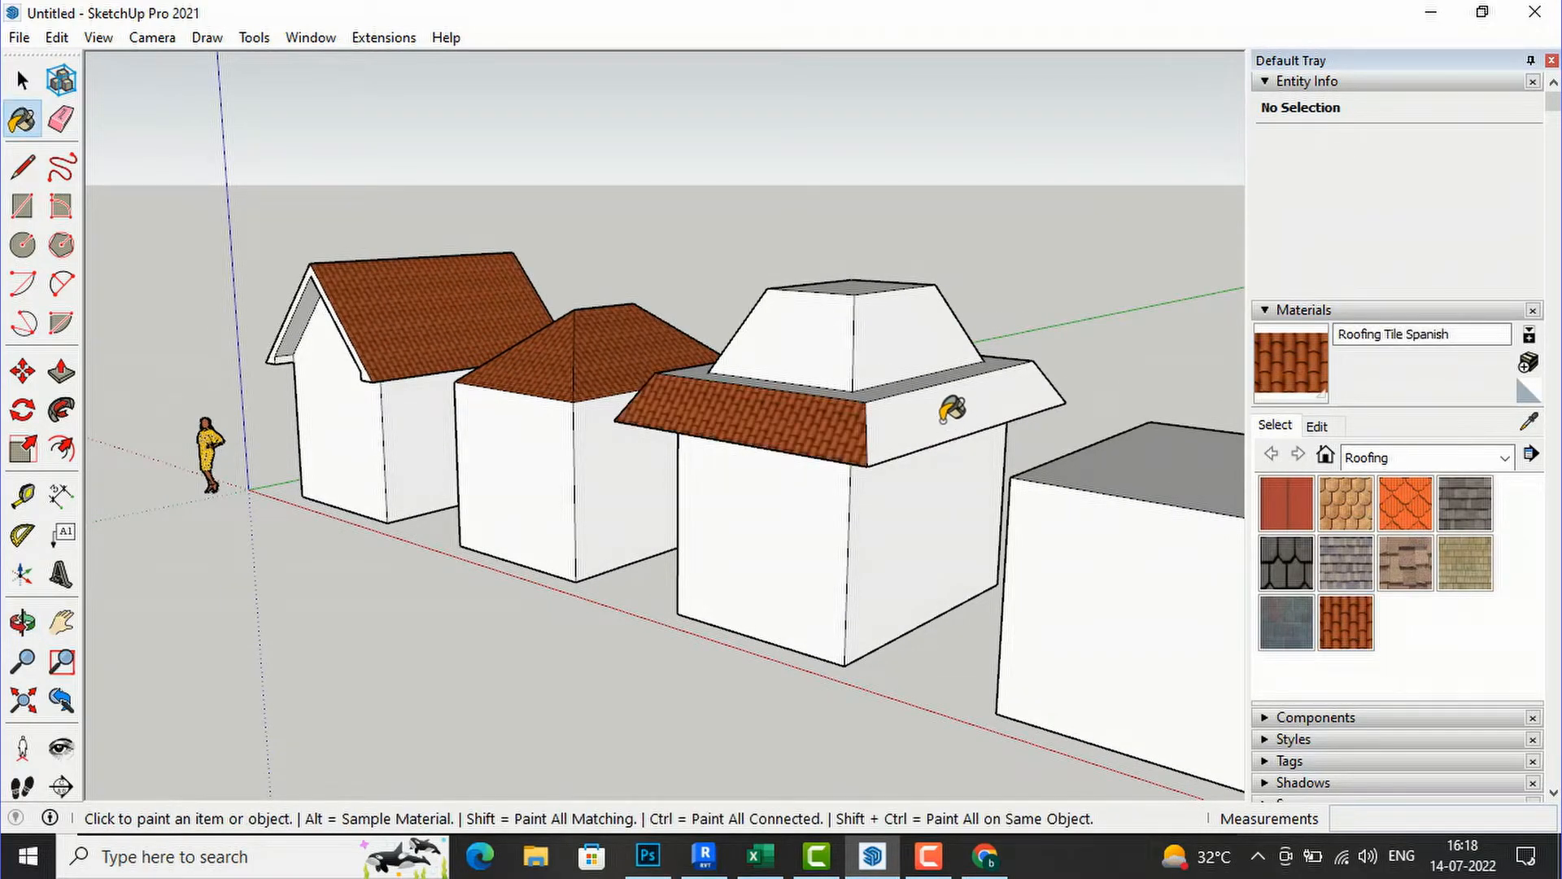
click(948, 411)
scroll(956, 360, up, 4)
click(949, 371)
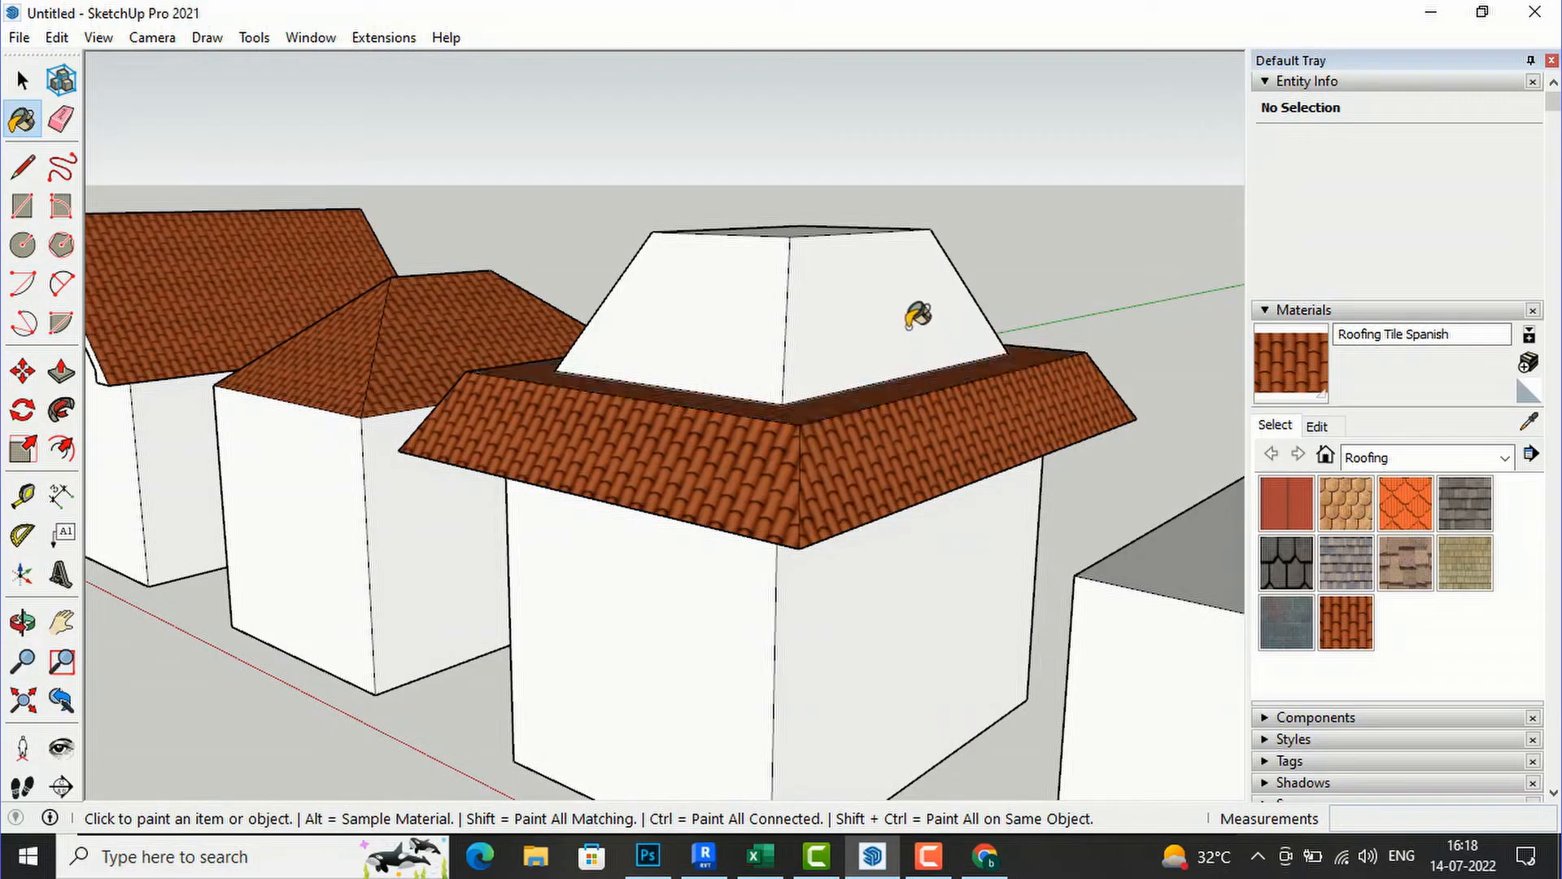
Step: Apply Roofing Tile Spanish to the upper tier's two front slopes, its flat top and one rear slope
click(917, 317)
click(723, 273)
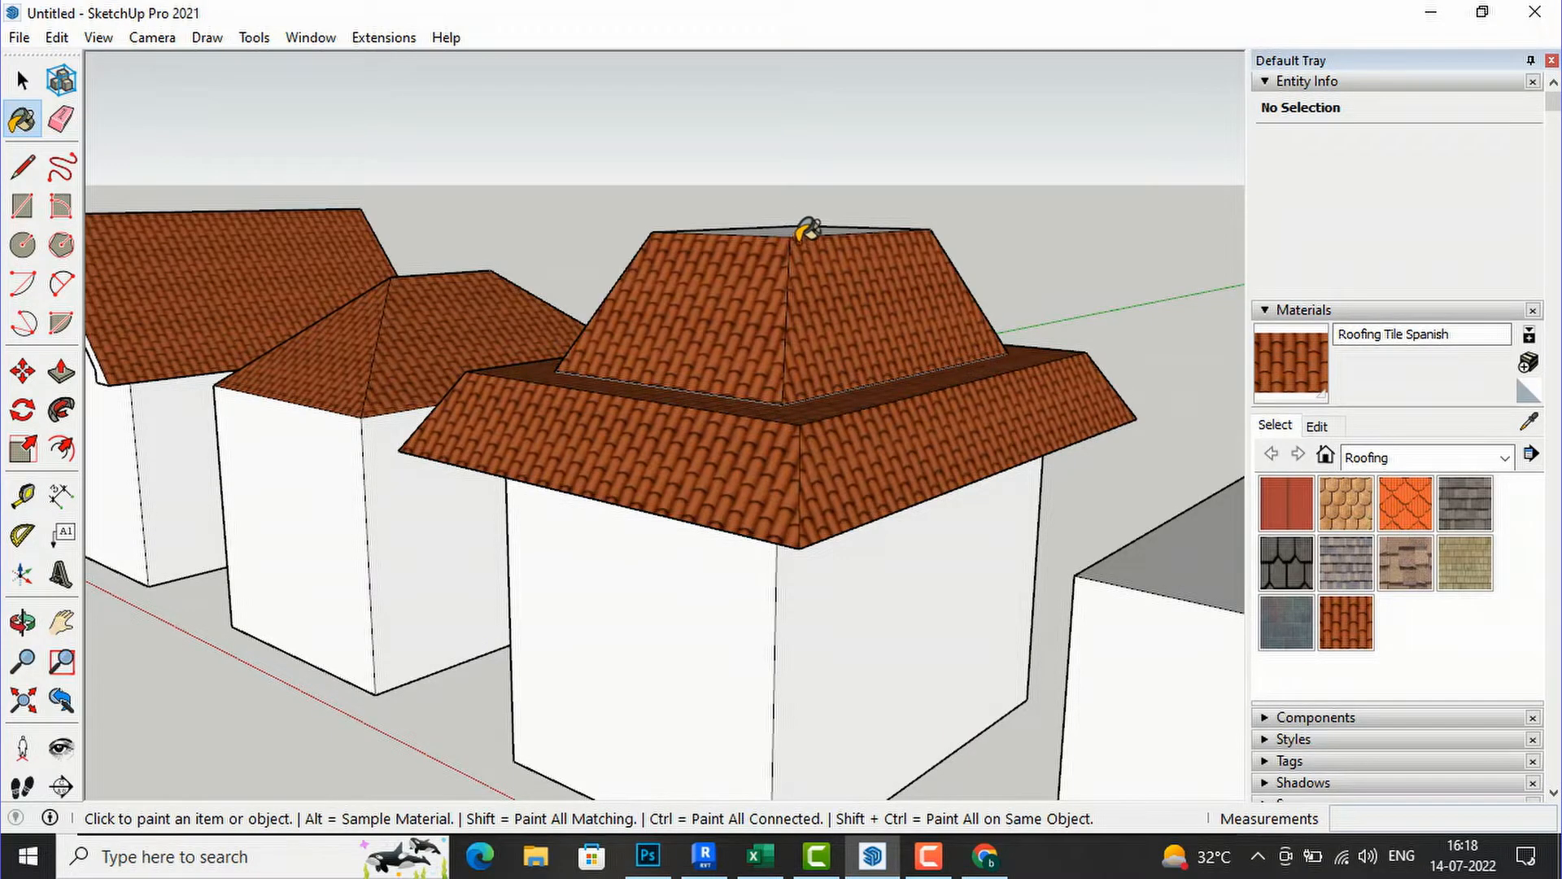
mouse_move(809, 195)
middle_down()
mouse_move(803, 314)
mouse_move(814, 264)
middle_up()
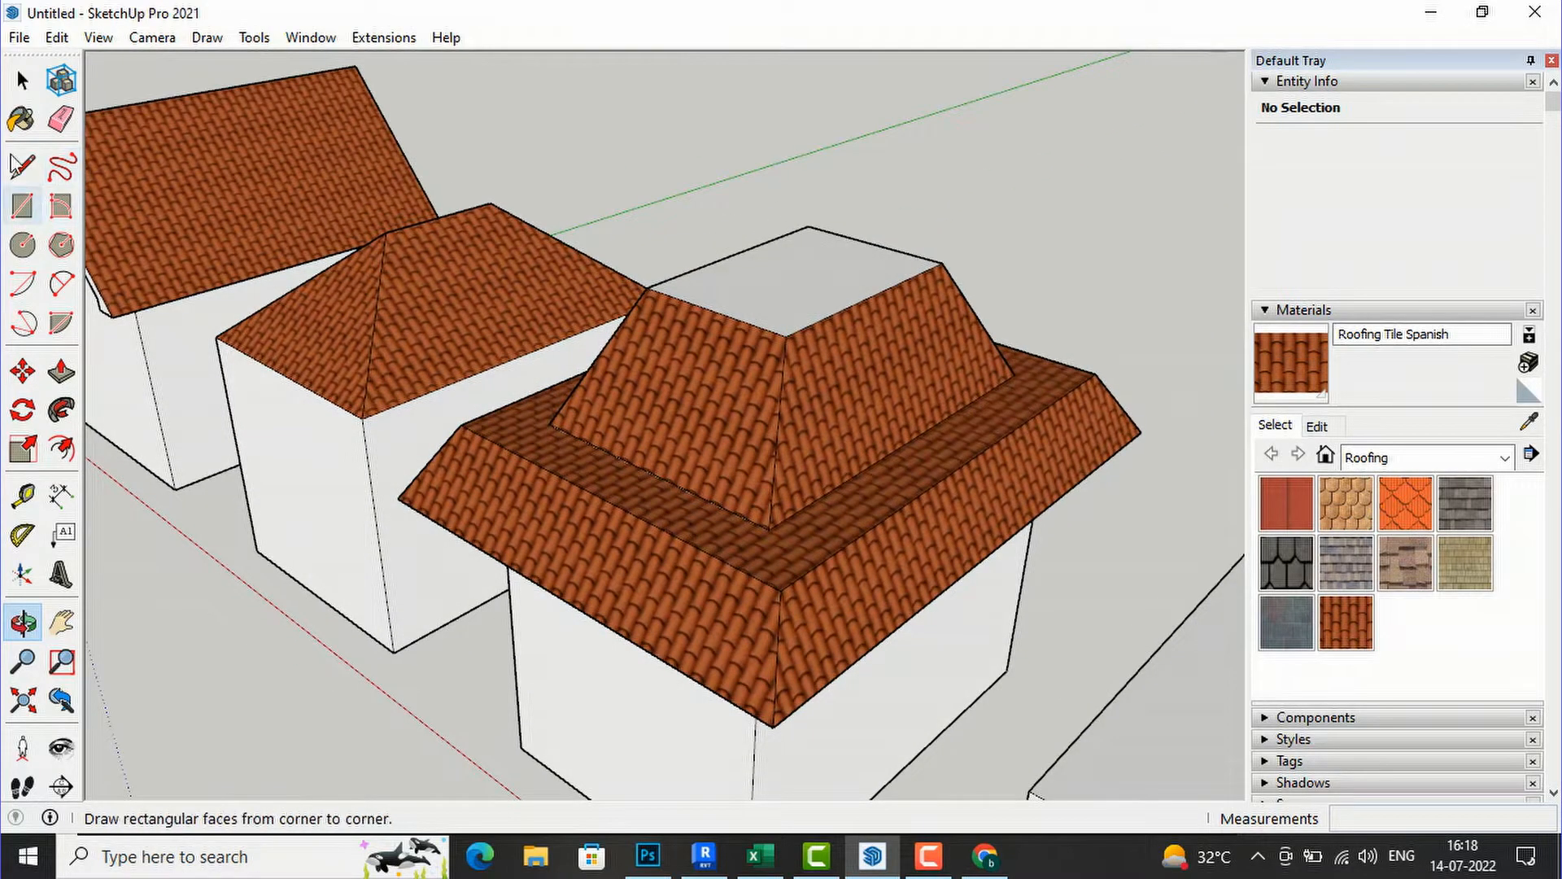
click(22, 119)
click(802, 291)
mouse_move(994, 254)
middle_down()
mouse_move(496, 412)
mouse_move(627, 488)
mouse_move(589, 429)
middle_up()
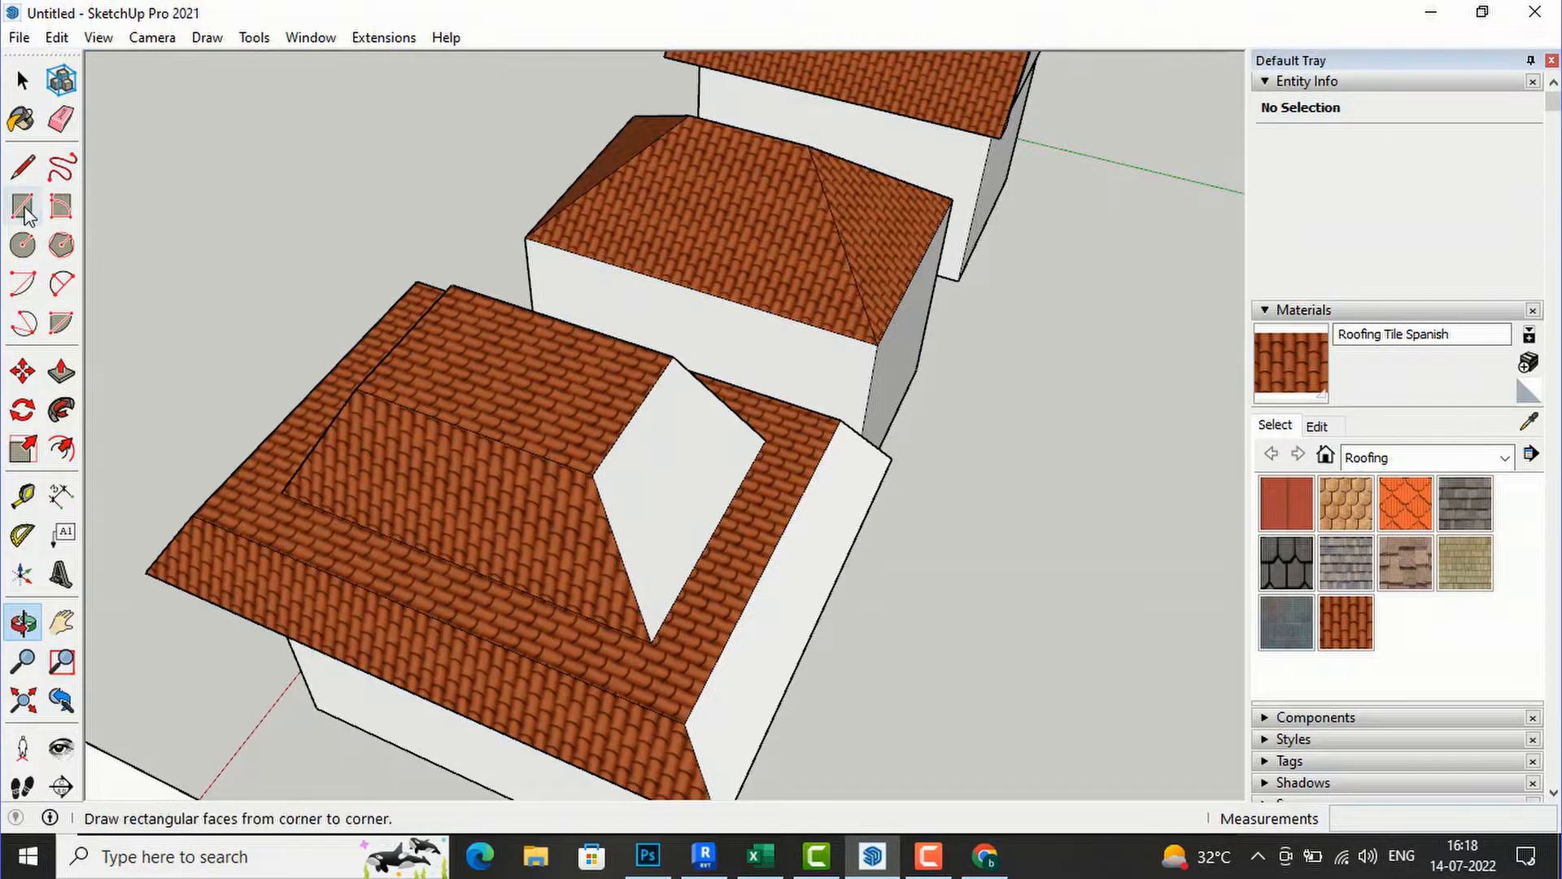
click(22, 119)
click(701, 456)
Step: Paint the remaining bare upper slope and the two bare lower-tier slopes of the third box with Roofing Tile Spanish
key(o)
mouse_move(948, 404)
mouse_down()
mouse_move(558, 534)
mouse_move(526, 366)
mouse_up()
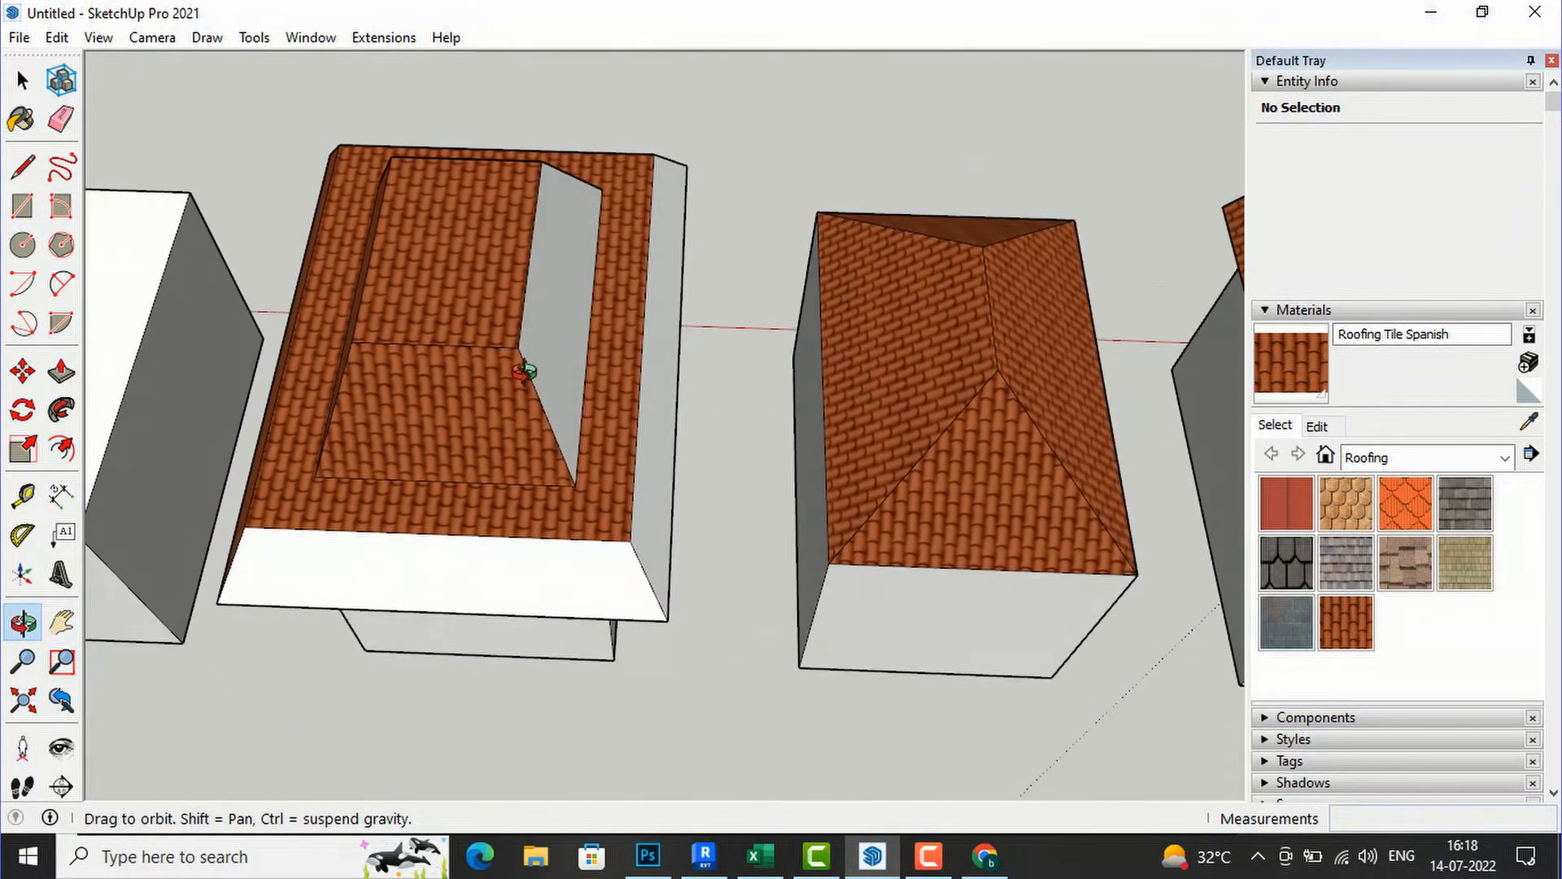
click(22, 119)
click(558, 268)
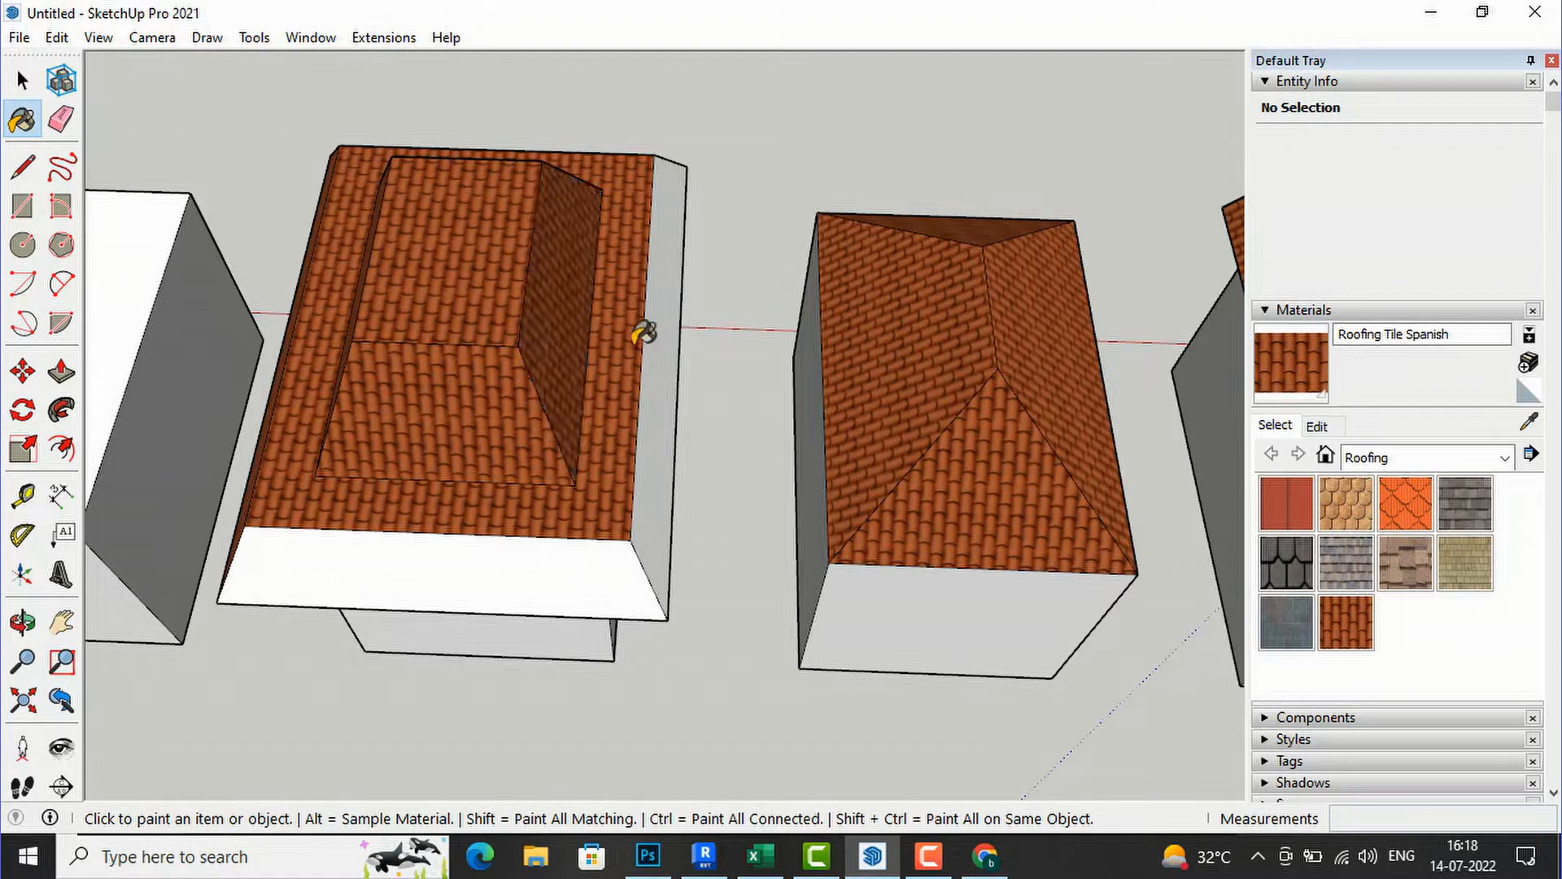
click(676, 329)
click(563, 580)
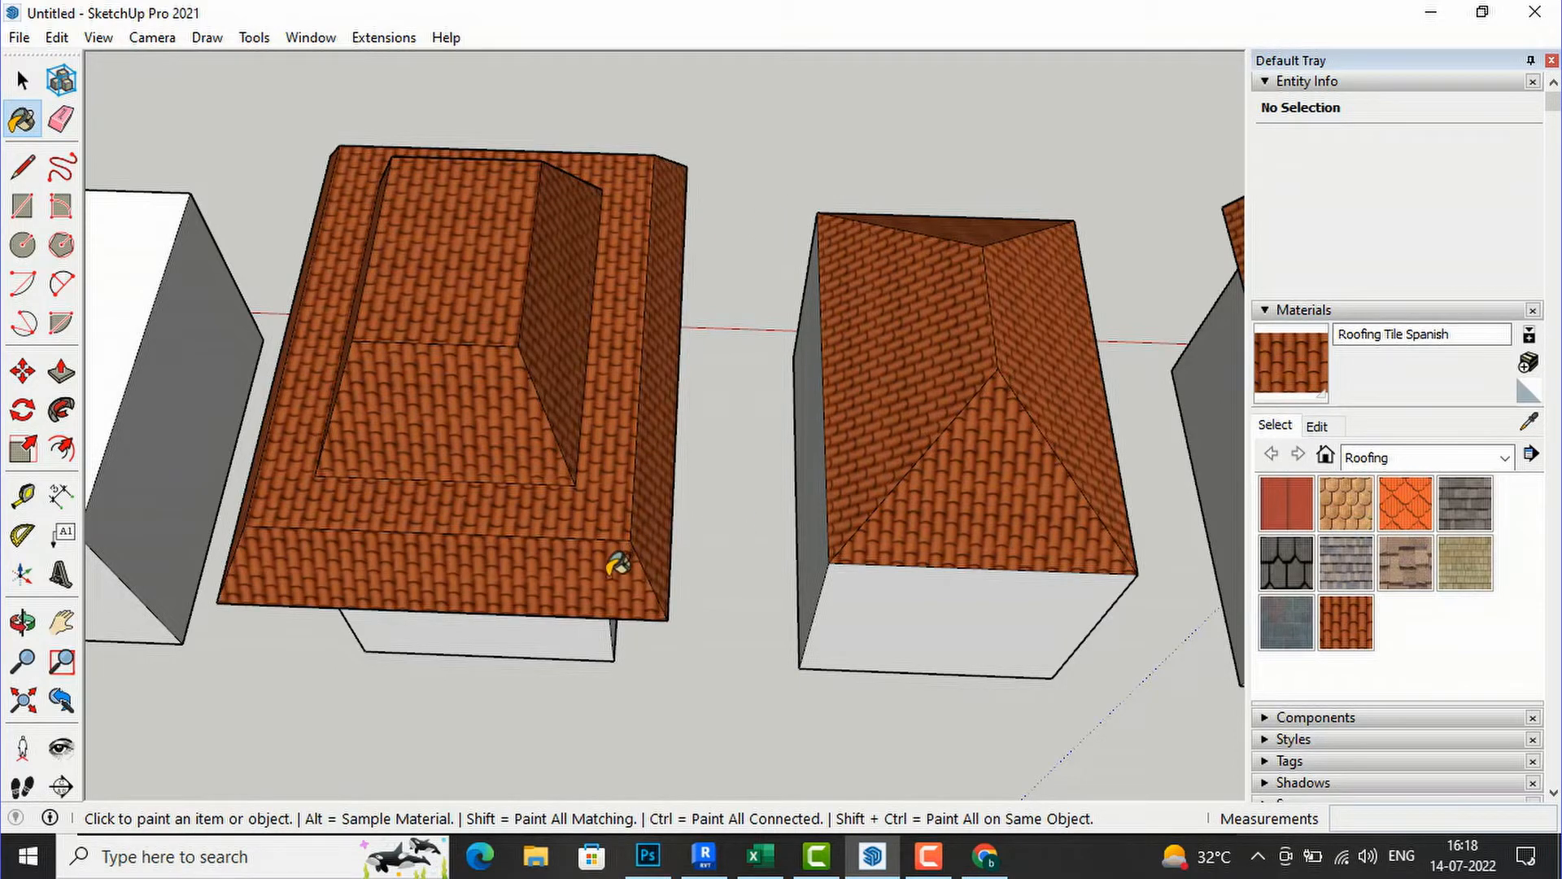
Step: Draw two diagonal lines between opposite corners across the fourth box's top face
key(o)
drag(510, 602, 946, 352)
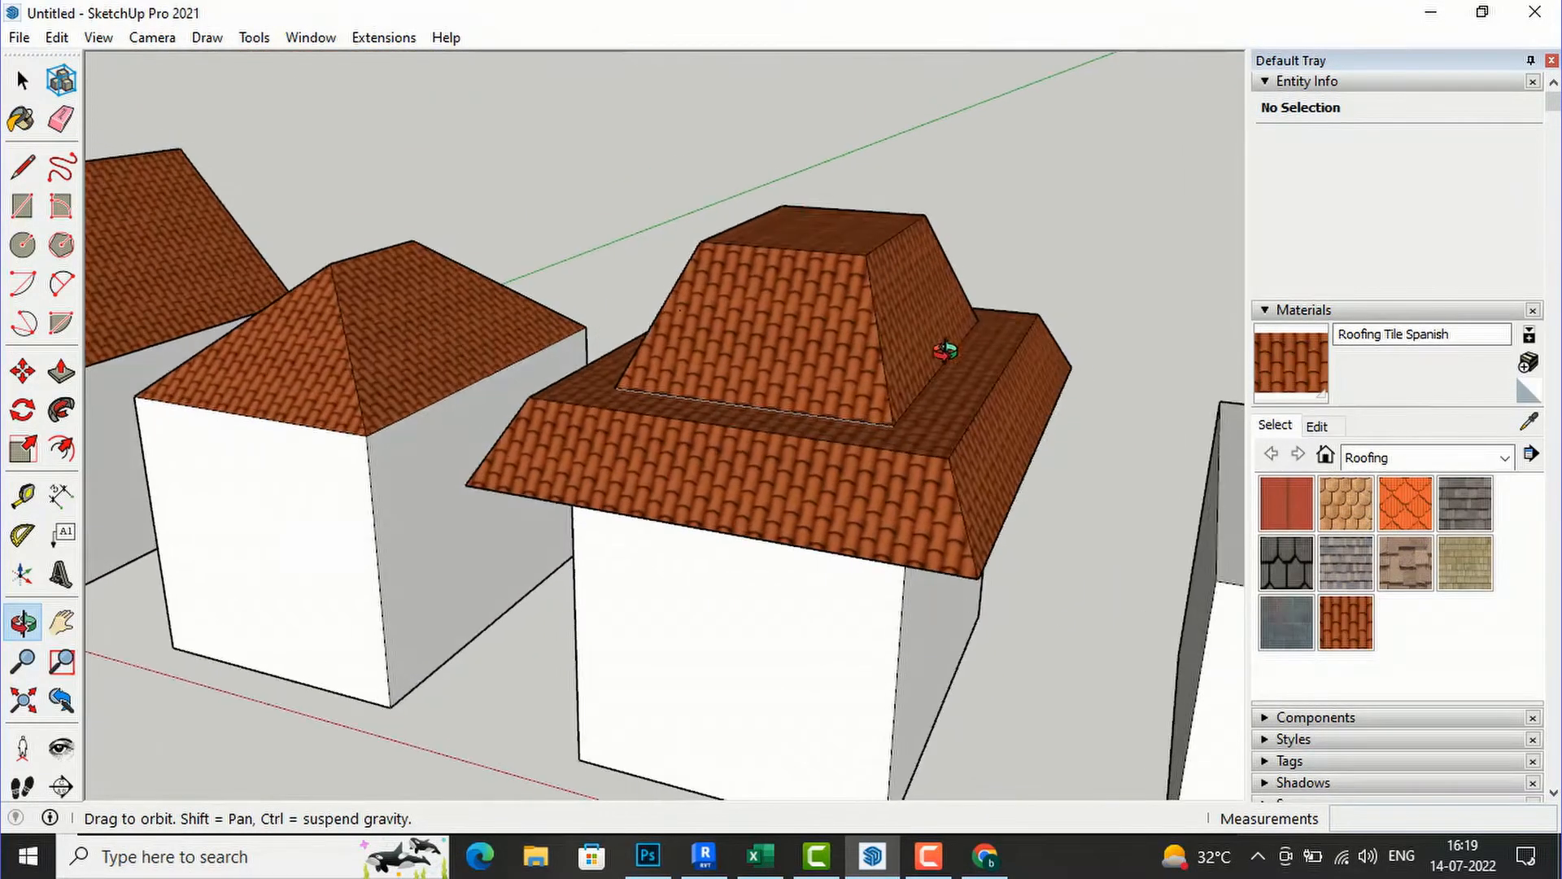
scroll(488, 312, down, 2)
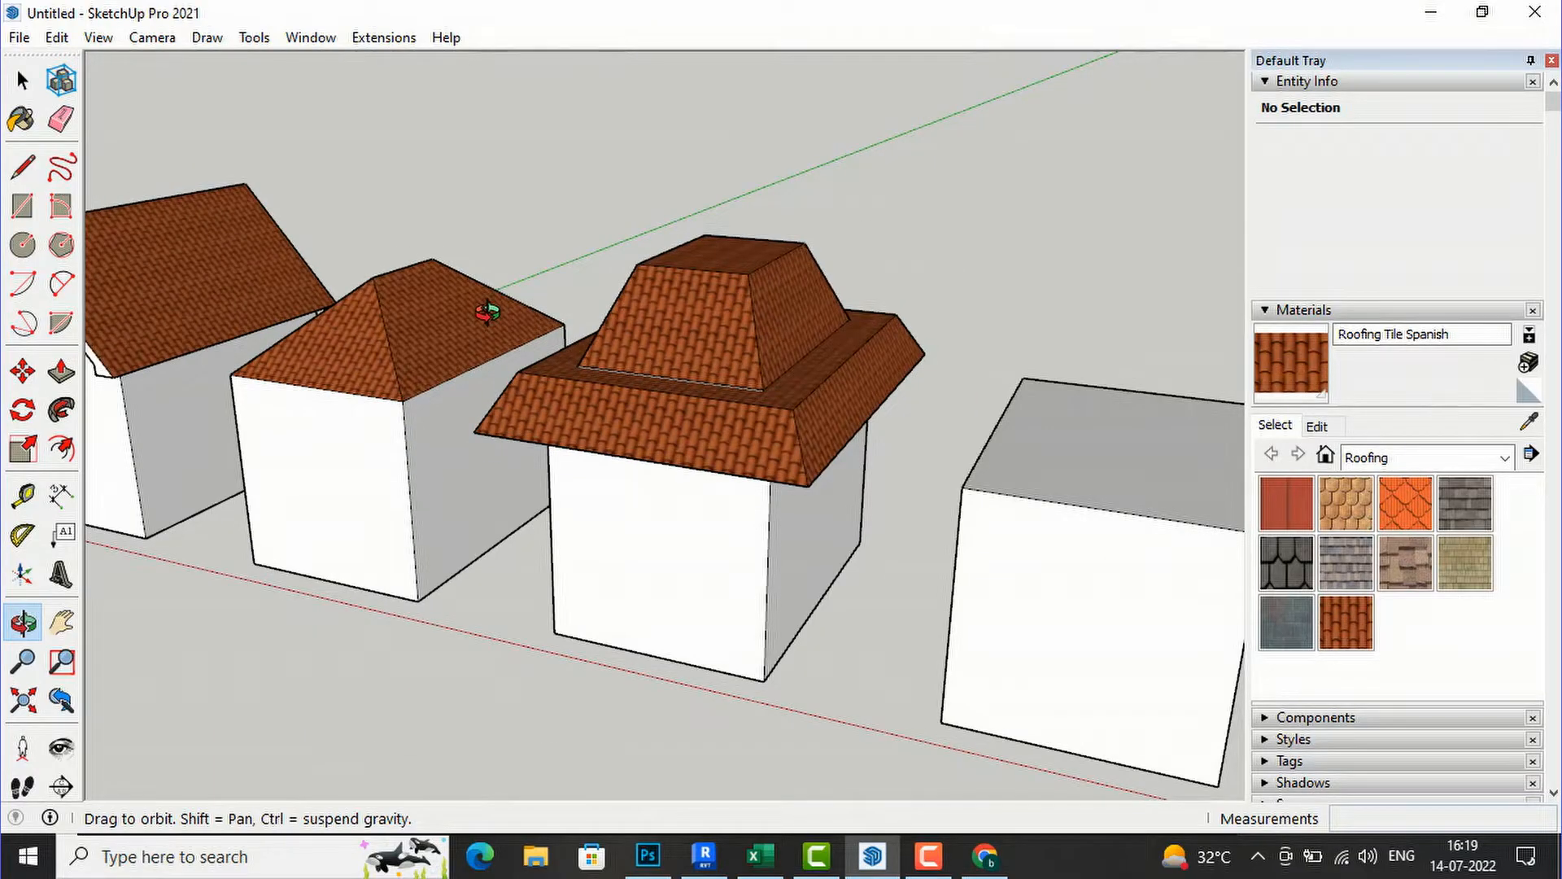
scroll(313, 355, down, 3)
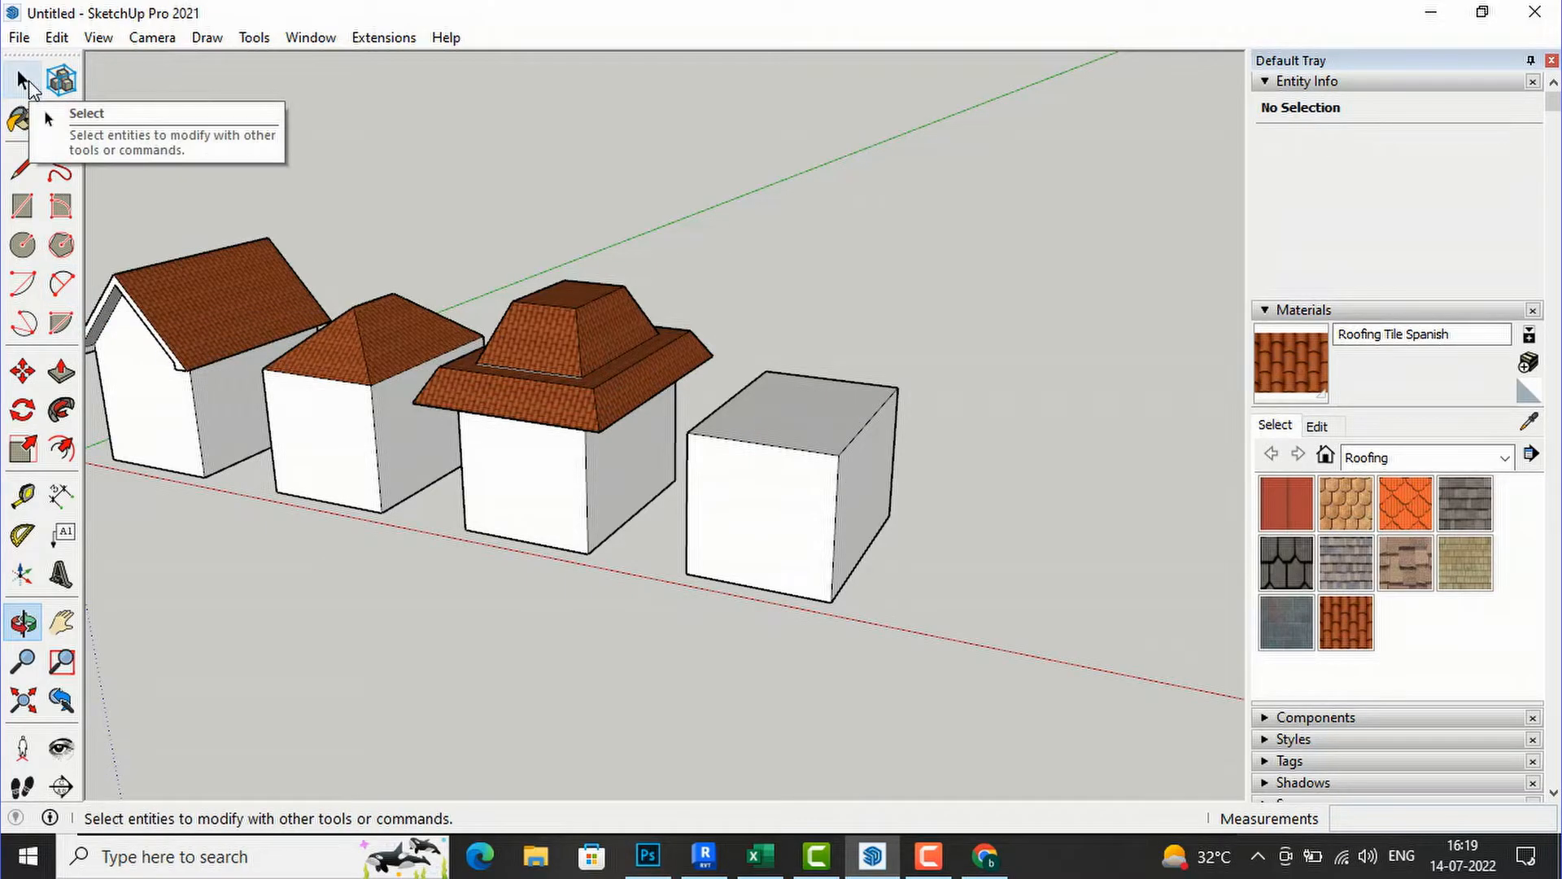
click(23, 168)
click(765, 371)
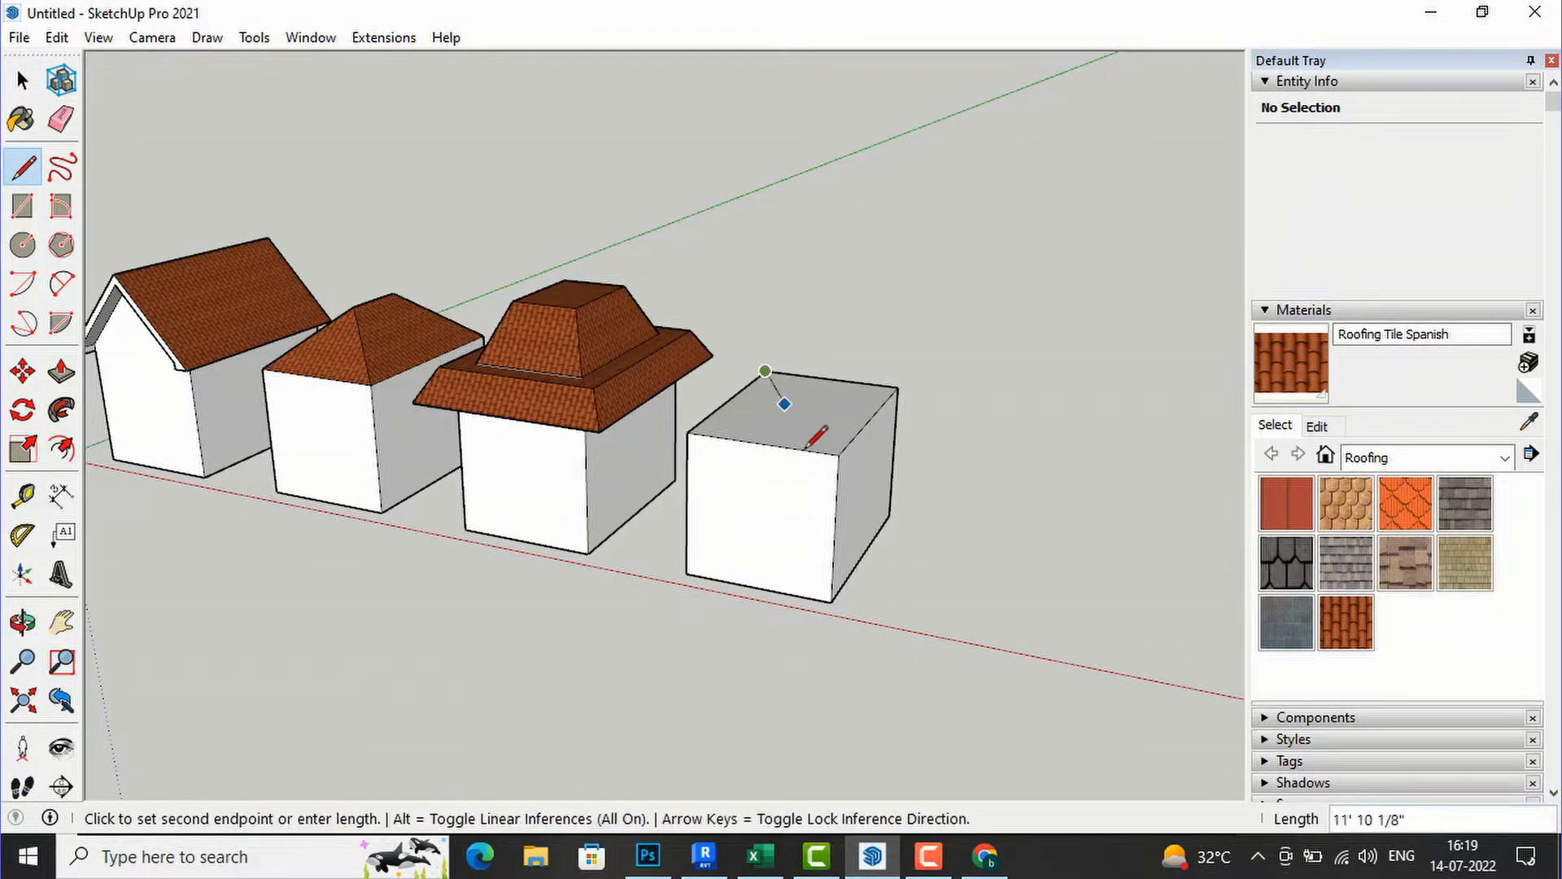
click(839, 453)
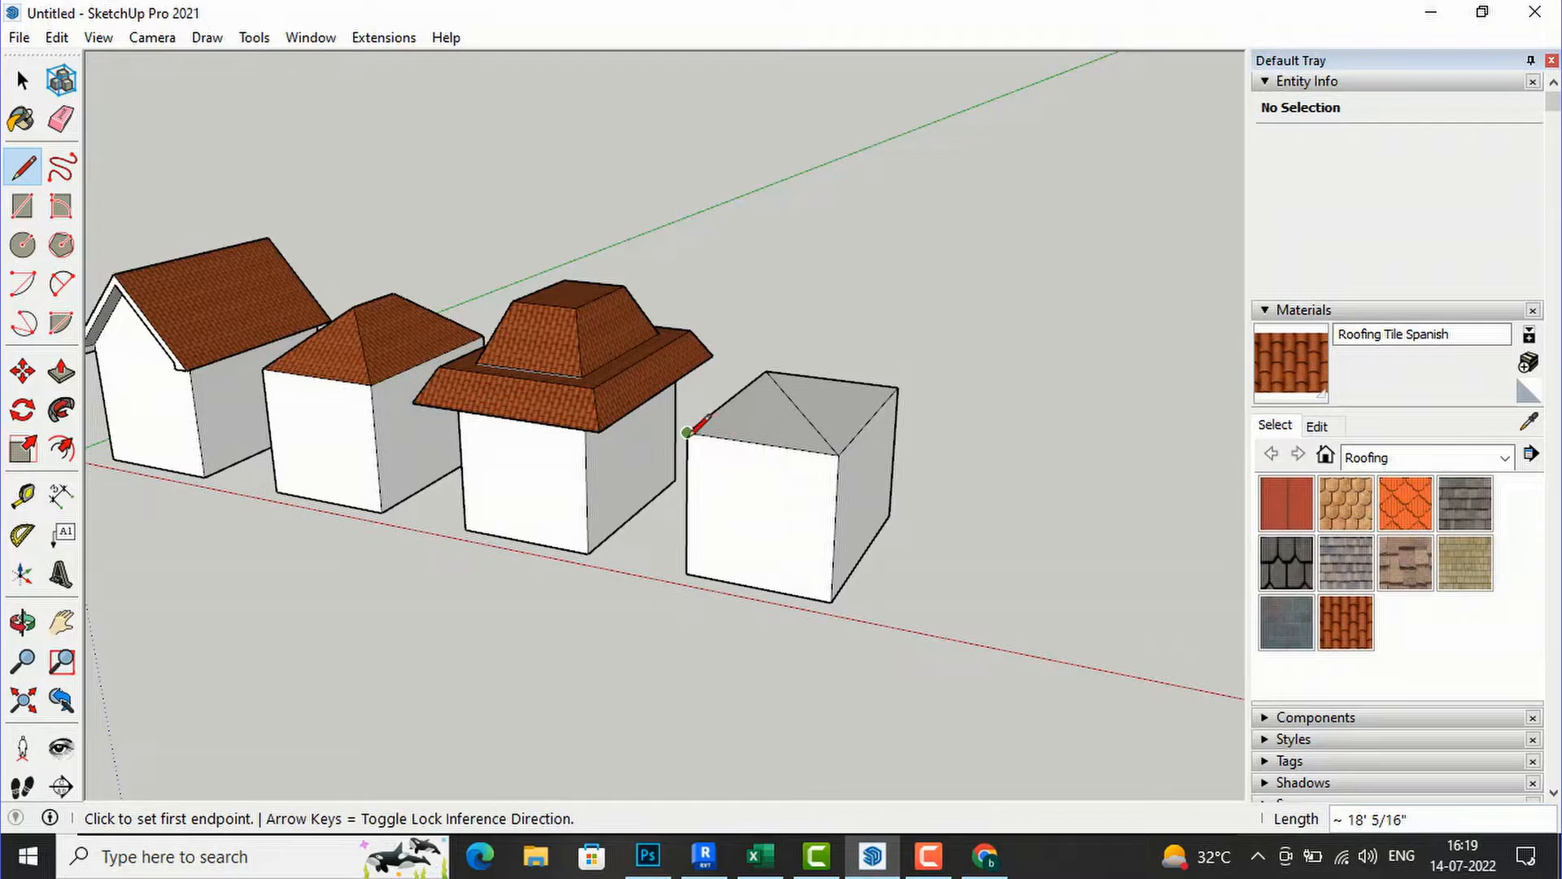
click(689, 432)
click(898, 385)
Step: Move the intersection of the fourth box's diagonals up along the blue axis about 4' 2 3/8" to form a pyramid roof
click(23, 371)
scroll(855, 416, up, 2)
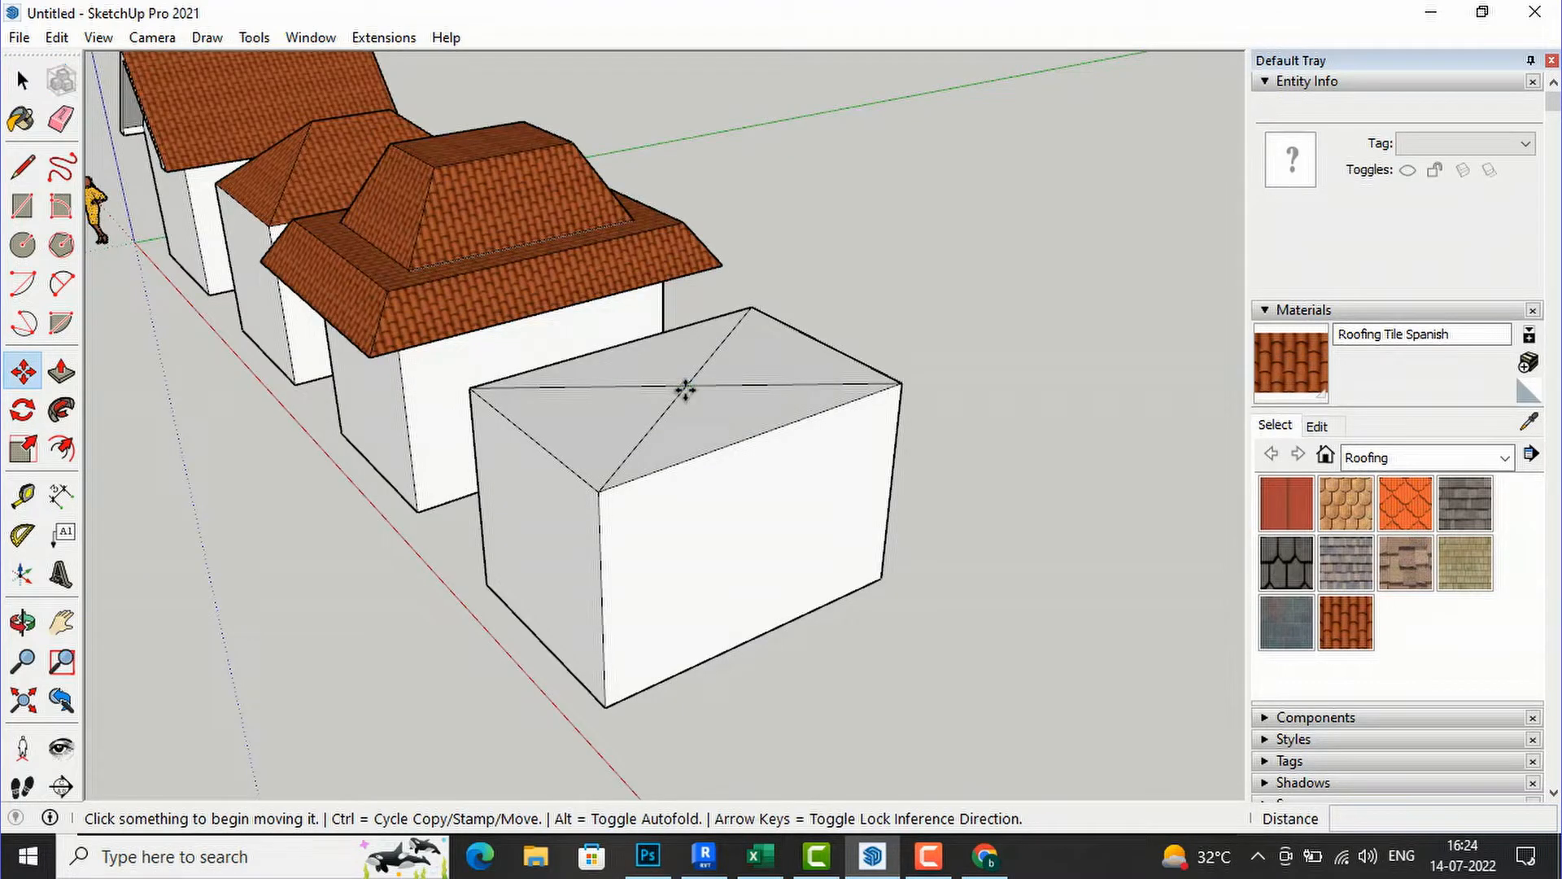
click(685, 391)
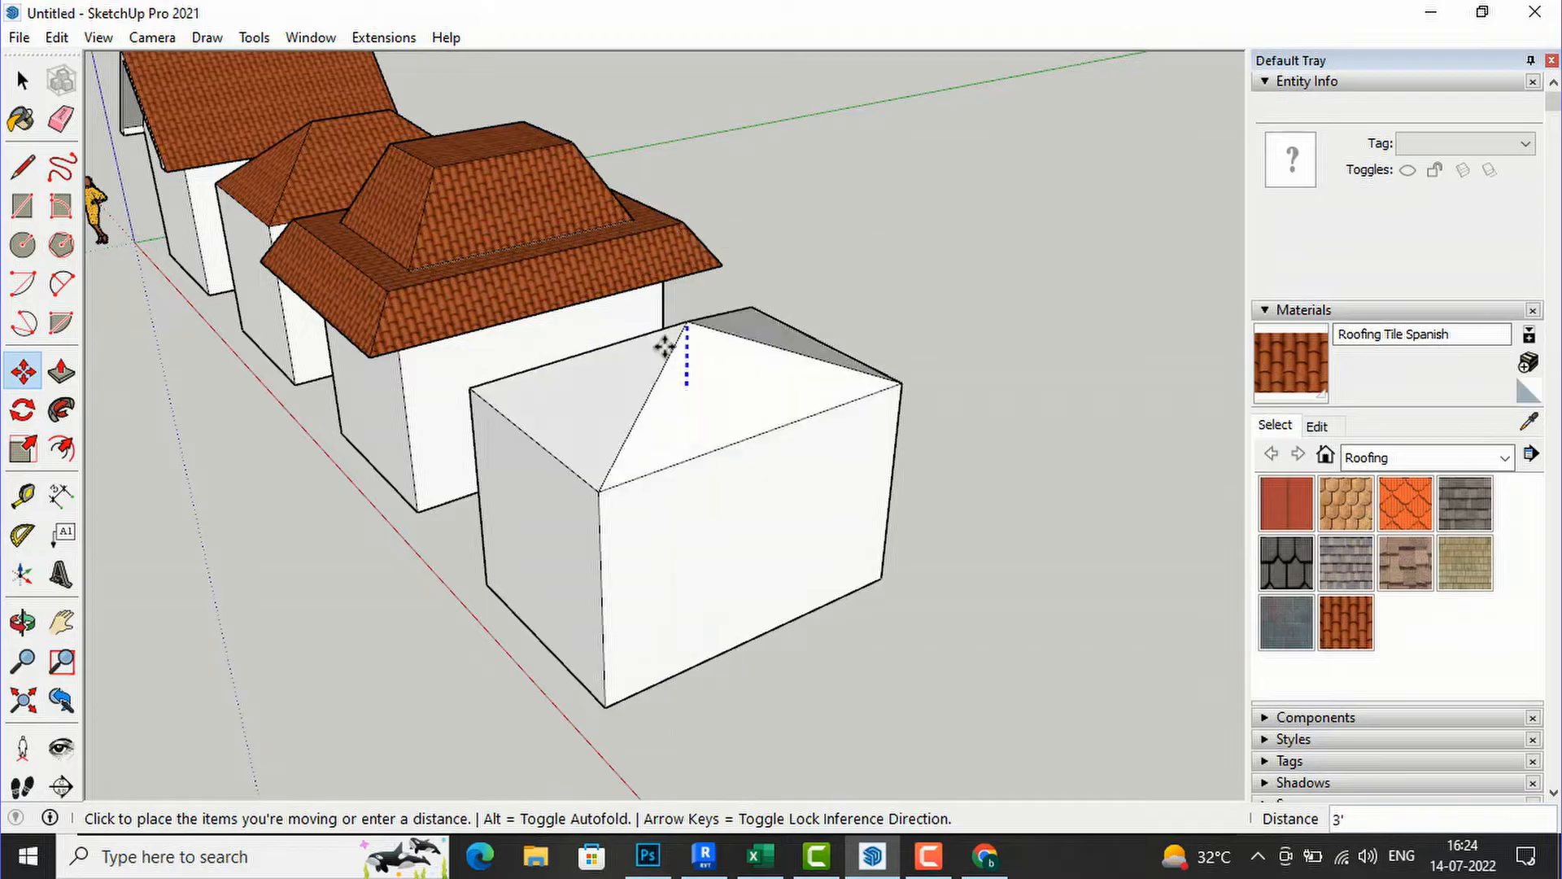
click(682, 291)
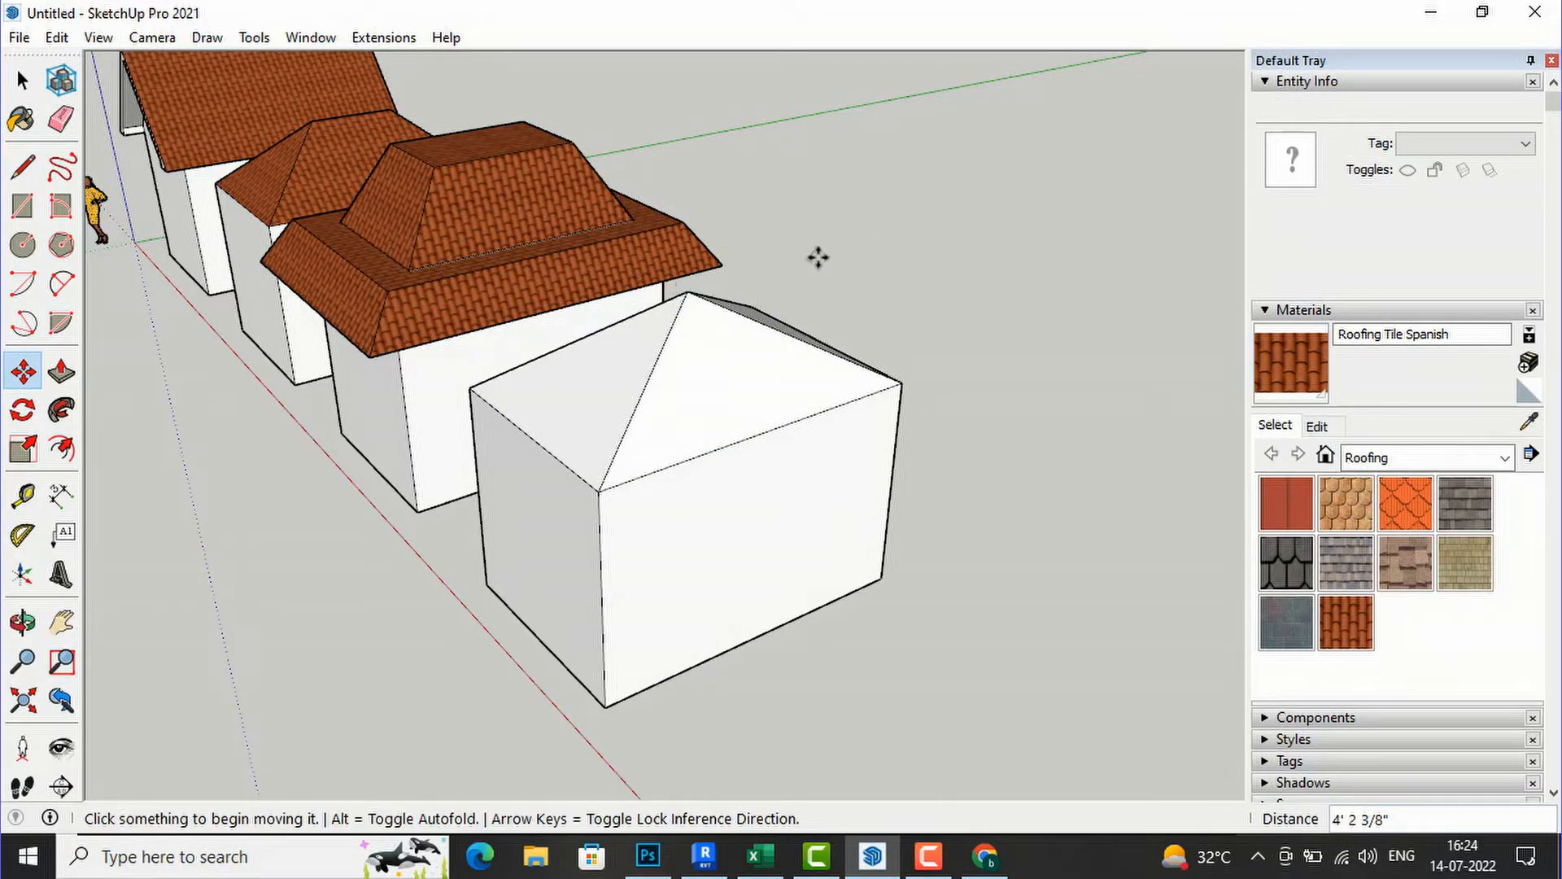
Step: Paint all four slopes of the fourth box's pyramid roof with Roofing Tile Spanish
key(o)
drag(1015, 334, 1196, 231)
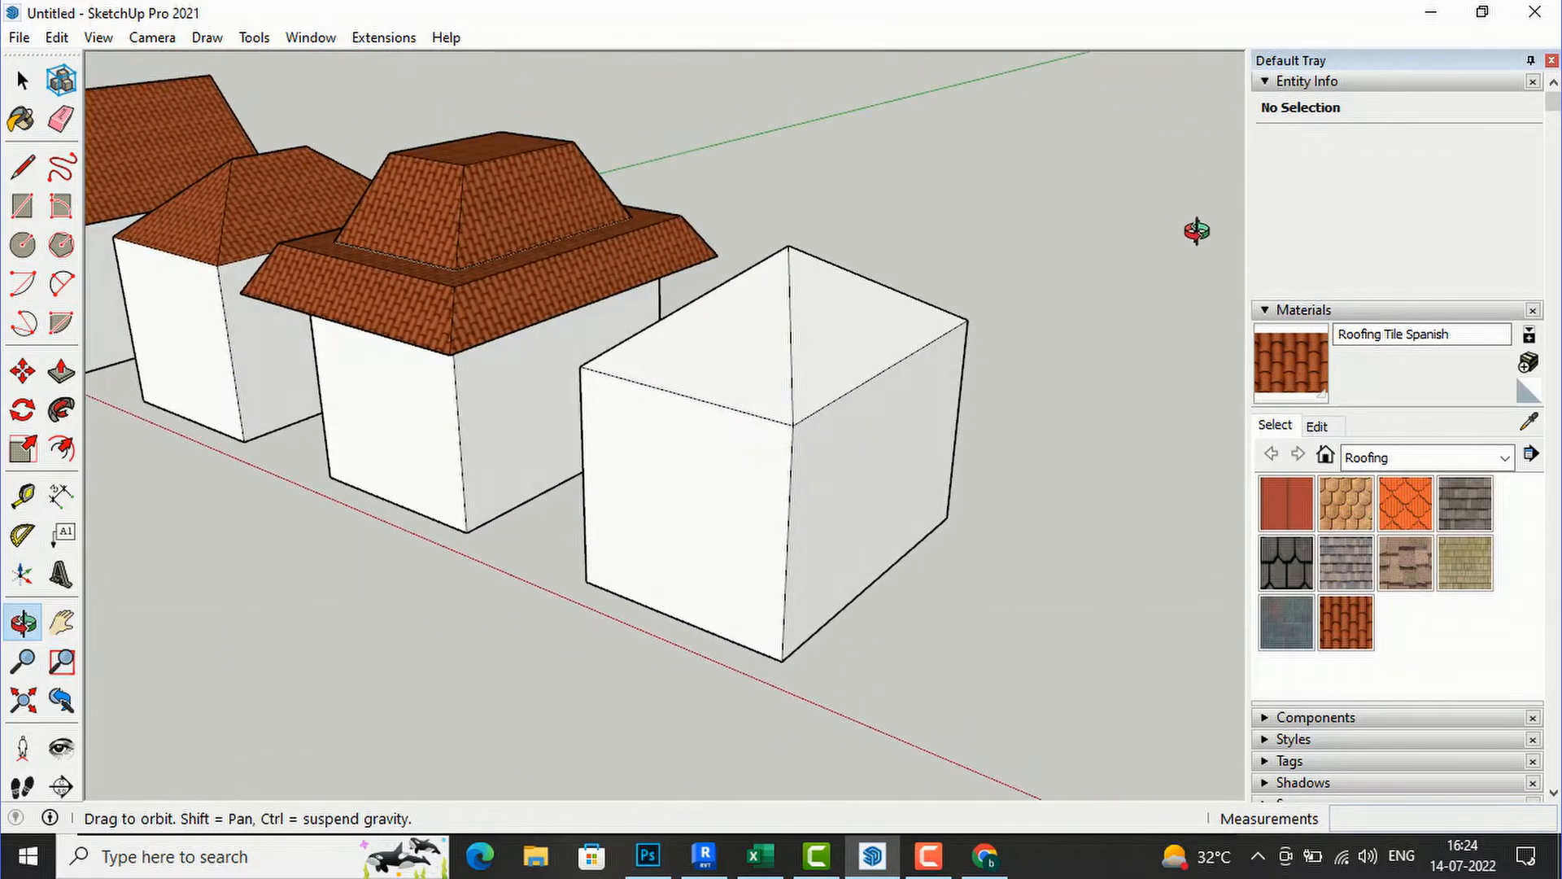
click(1335, 617)
click(851, 348)
click(723, 344)
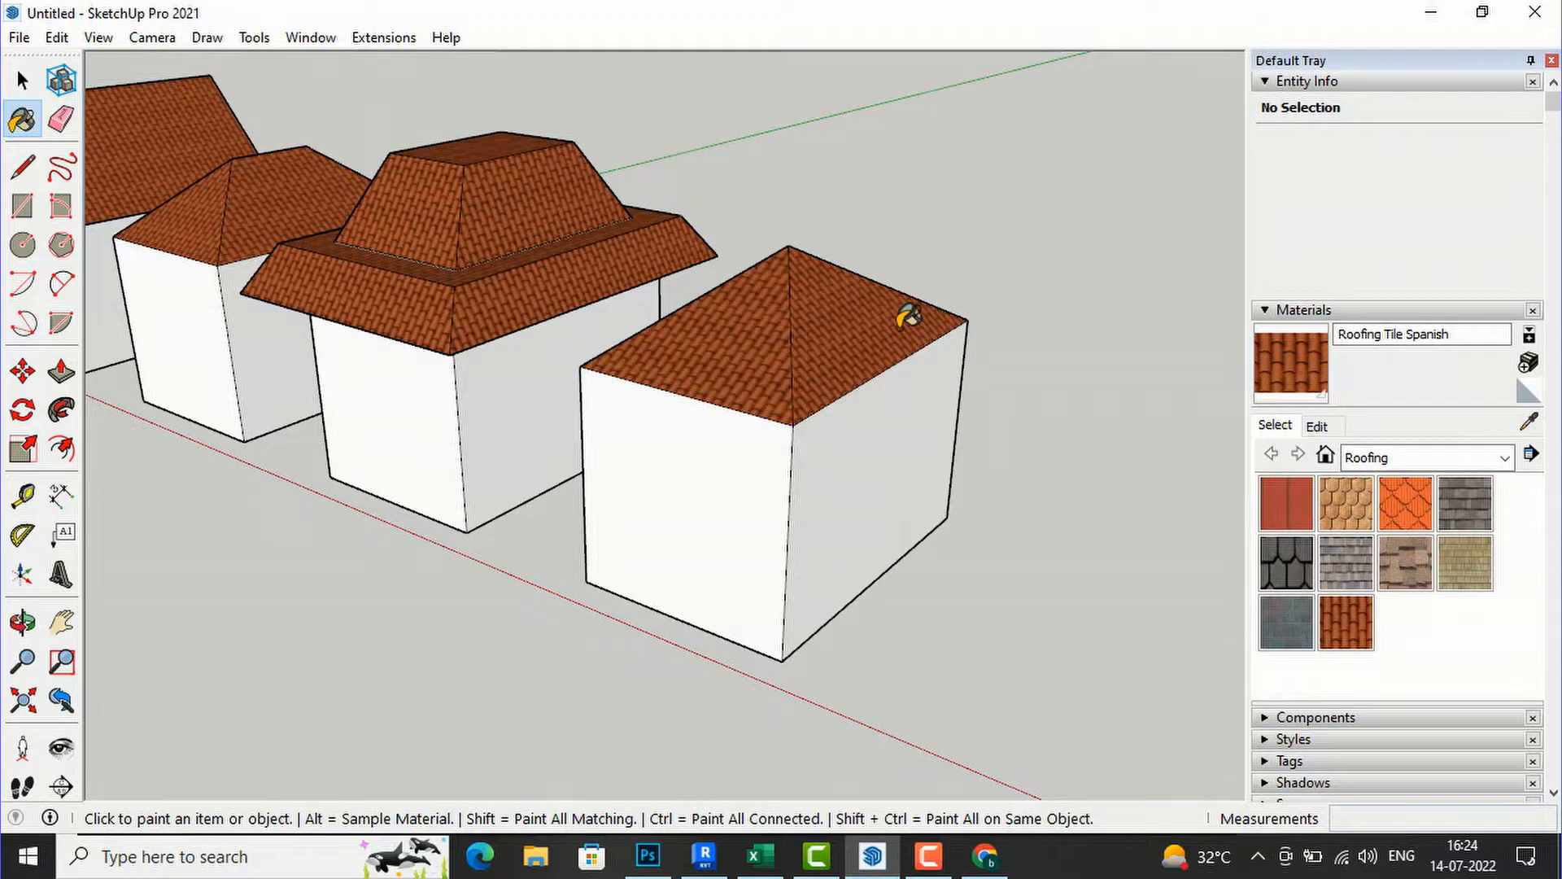
key(o)
drag(928, 293, 656, 495)
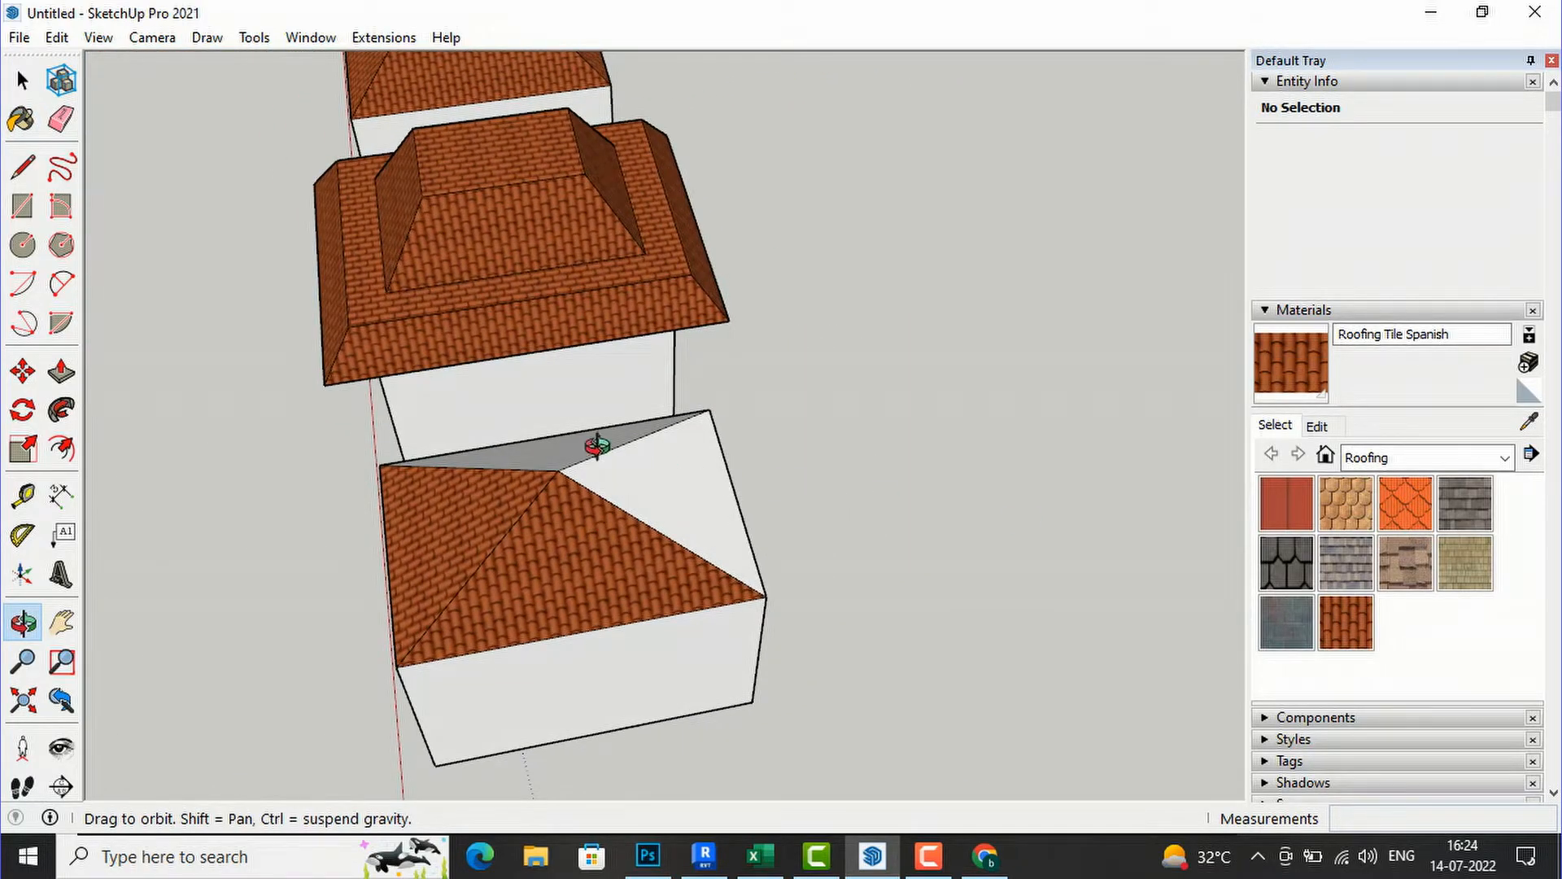
click(1334, 623)
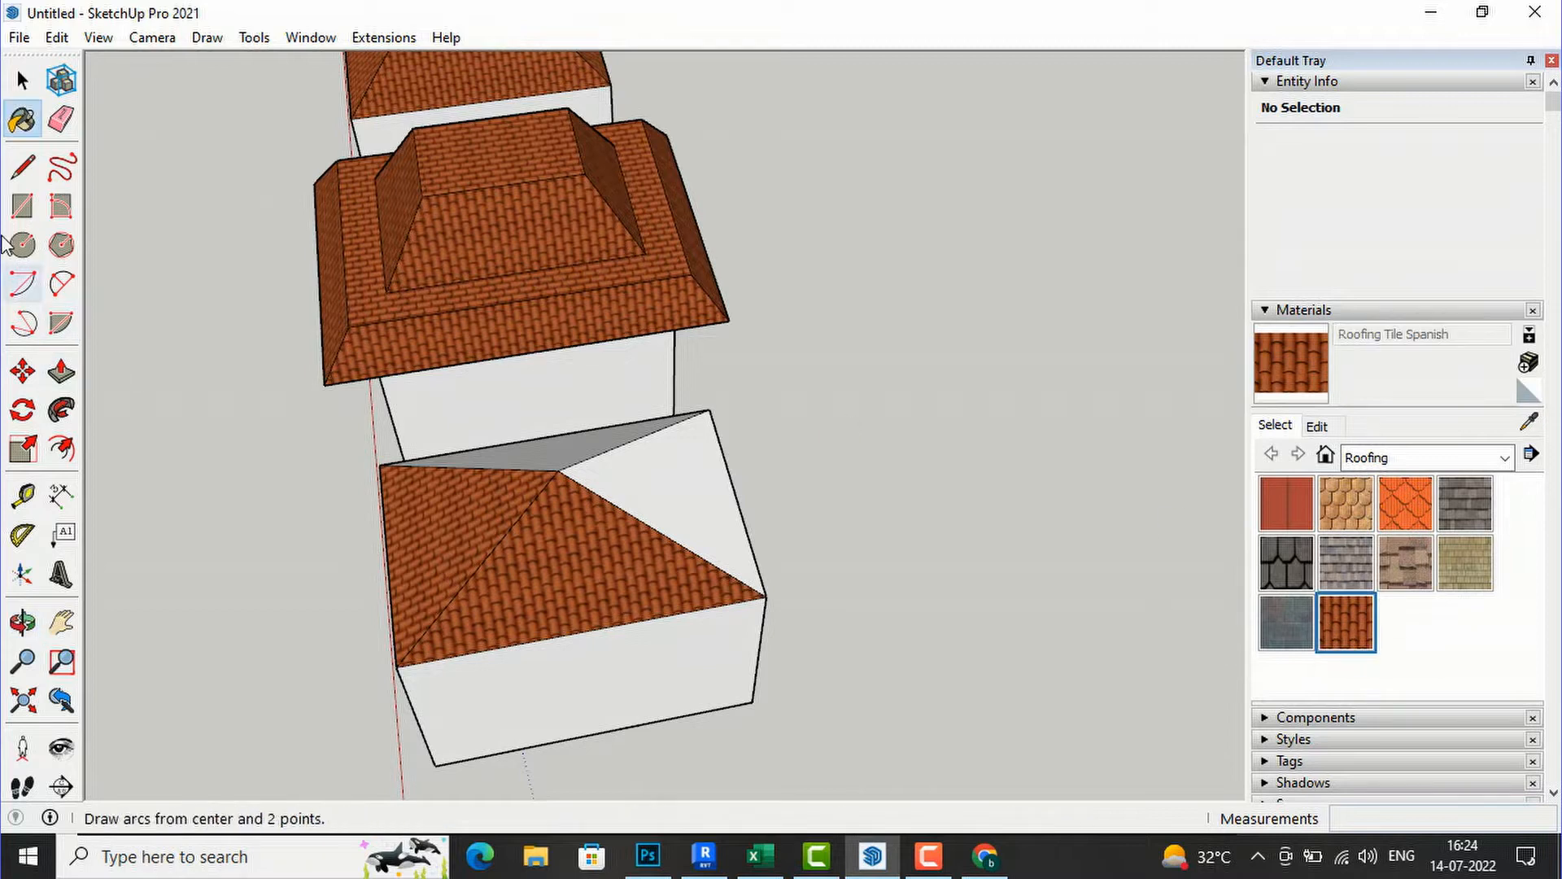
click(696, 495)
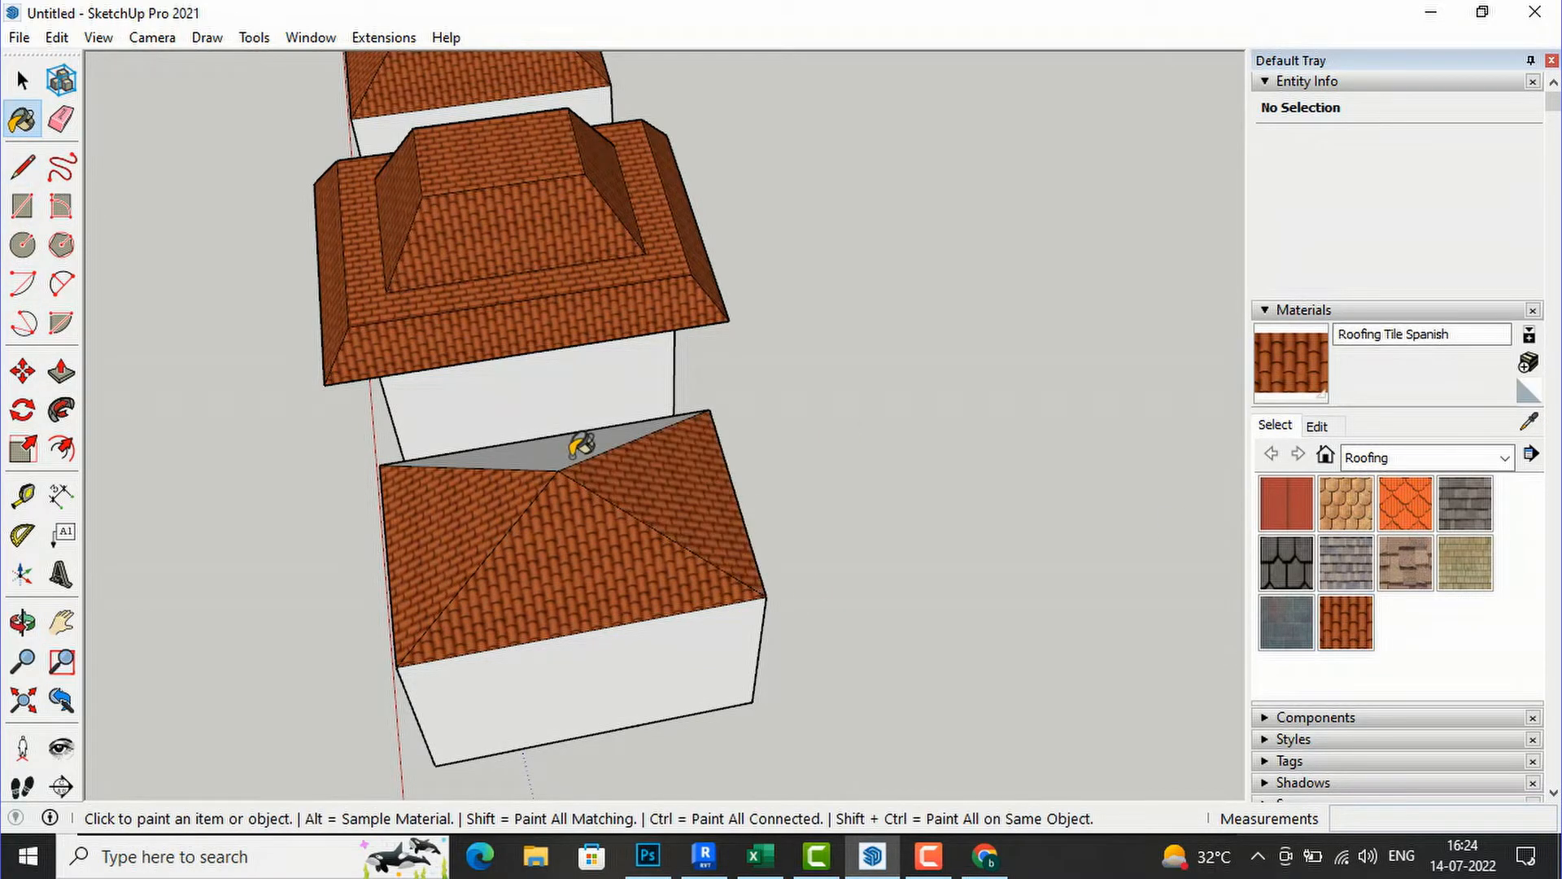
click(582, 447)
key(o)
mouse_move(705, 652)
mouse_down()
mouse_move(1022, 437)
mouse_move(890, 353)
mouse_move(619, 340)
mouse_up()
scroll(618, 339, down, 2)
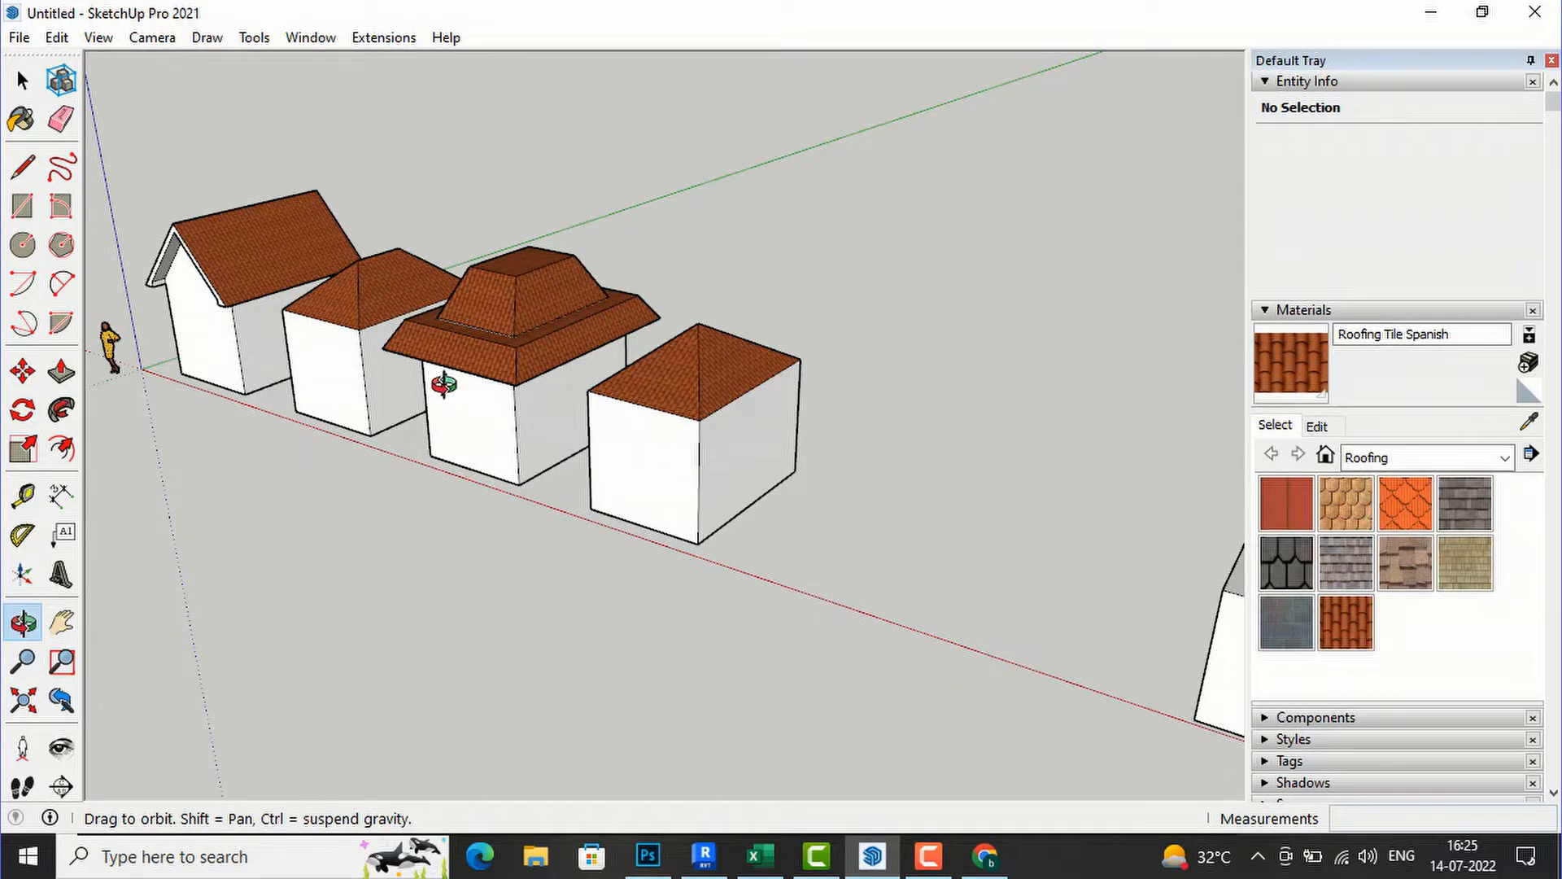
scroll(376, 359, down, 3)
scroll(884, 436, up, 1)
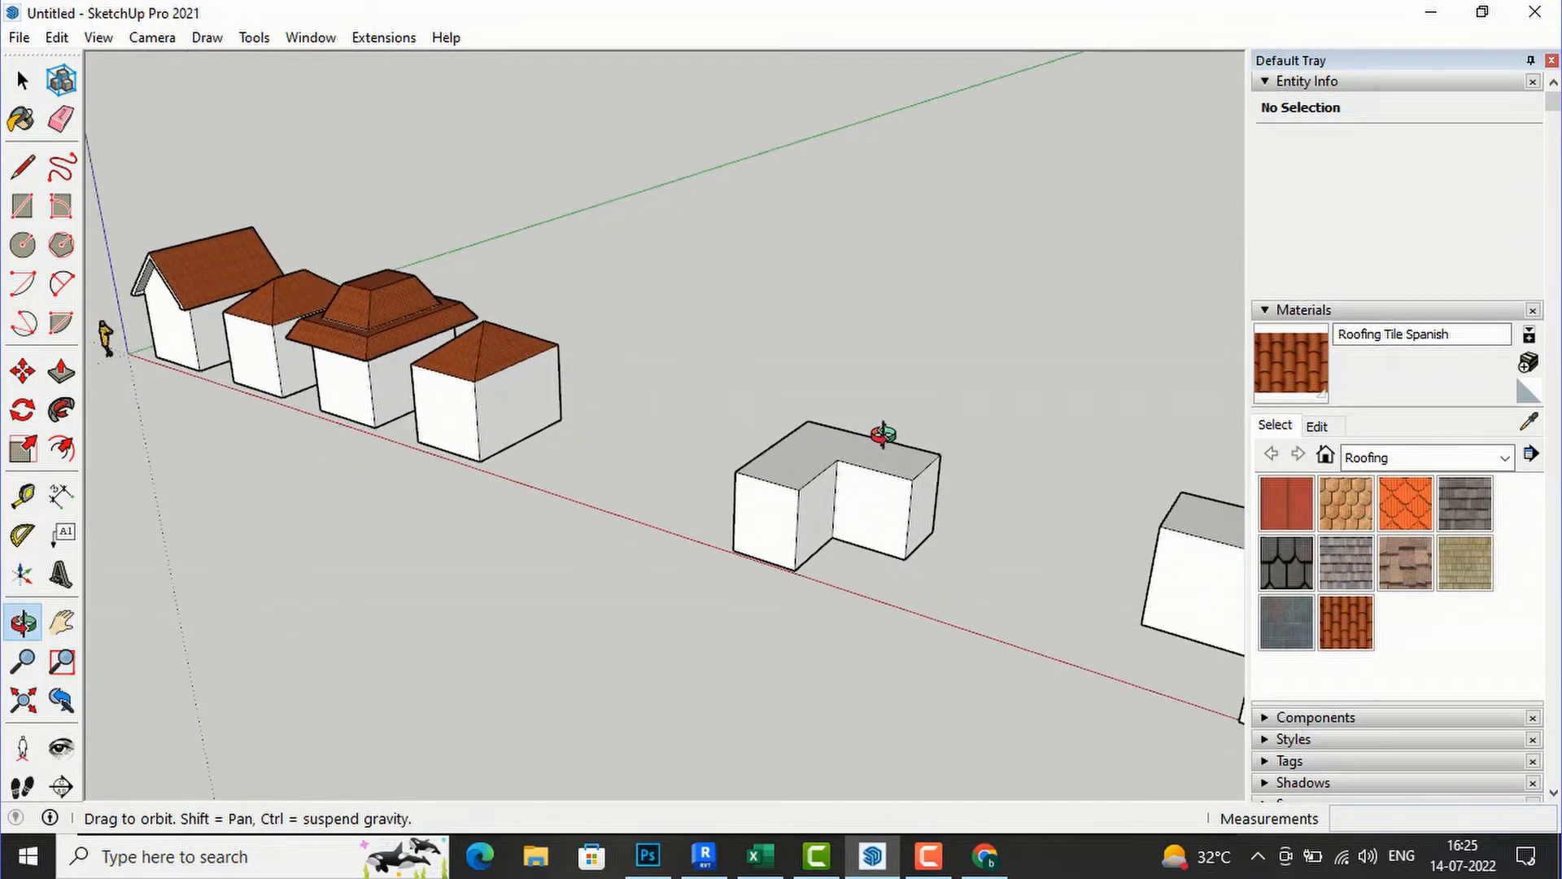
Step: Draw a triangular roof profile on the L-shaped block's end edge, rising vertically from its midpoint and sloping down to the corner
scroll(884, 436, up, 2)
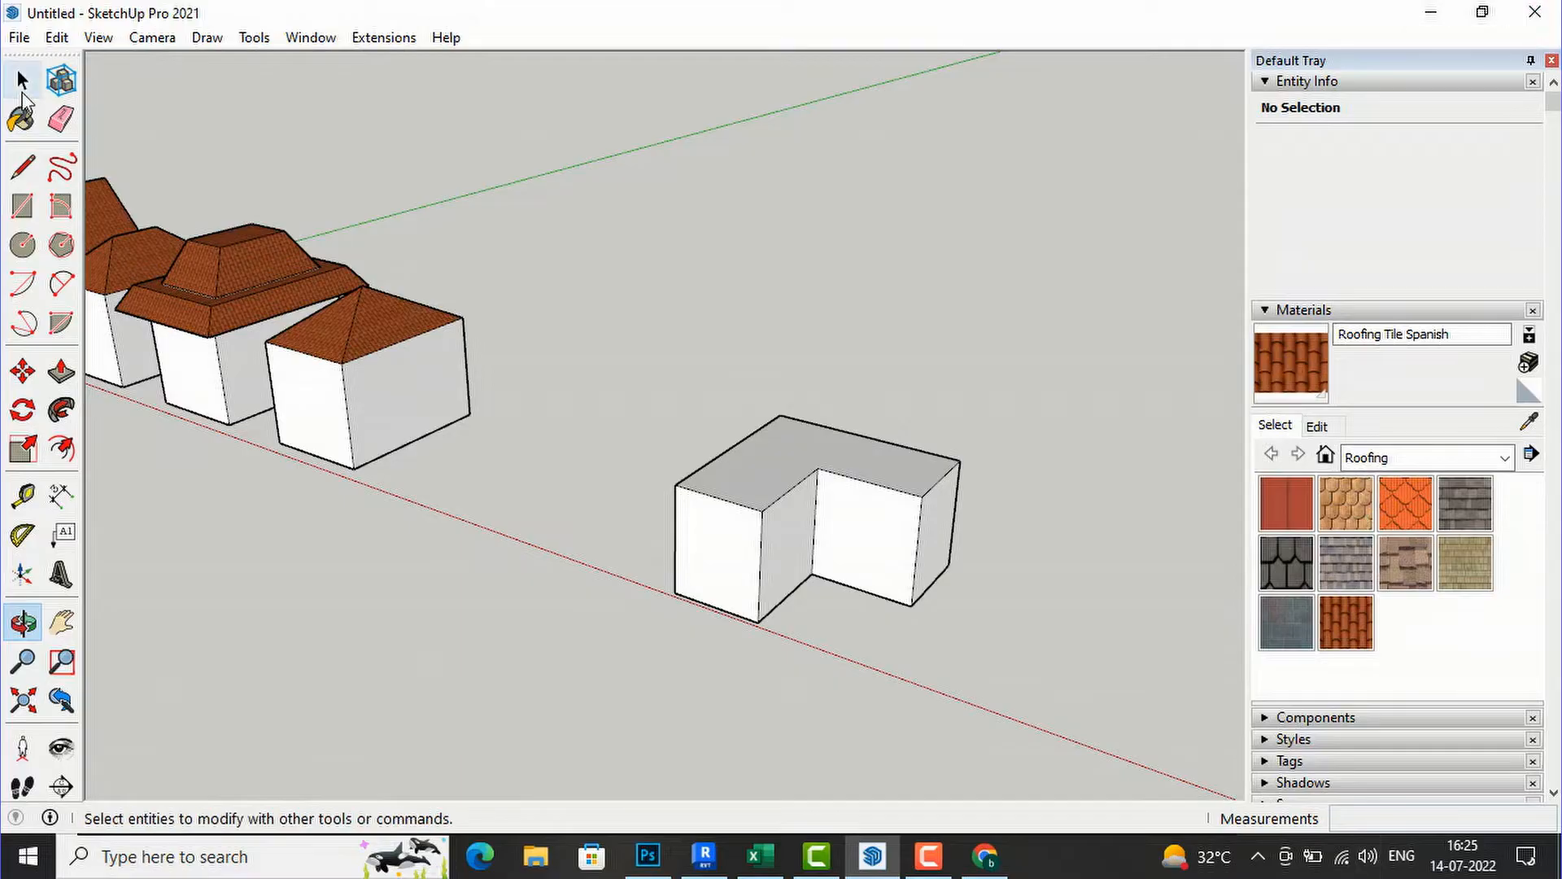
click(23, 166)
scroll(685, 547, up, 4)
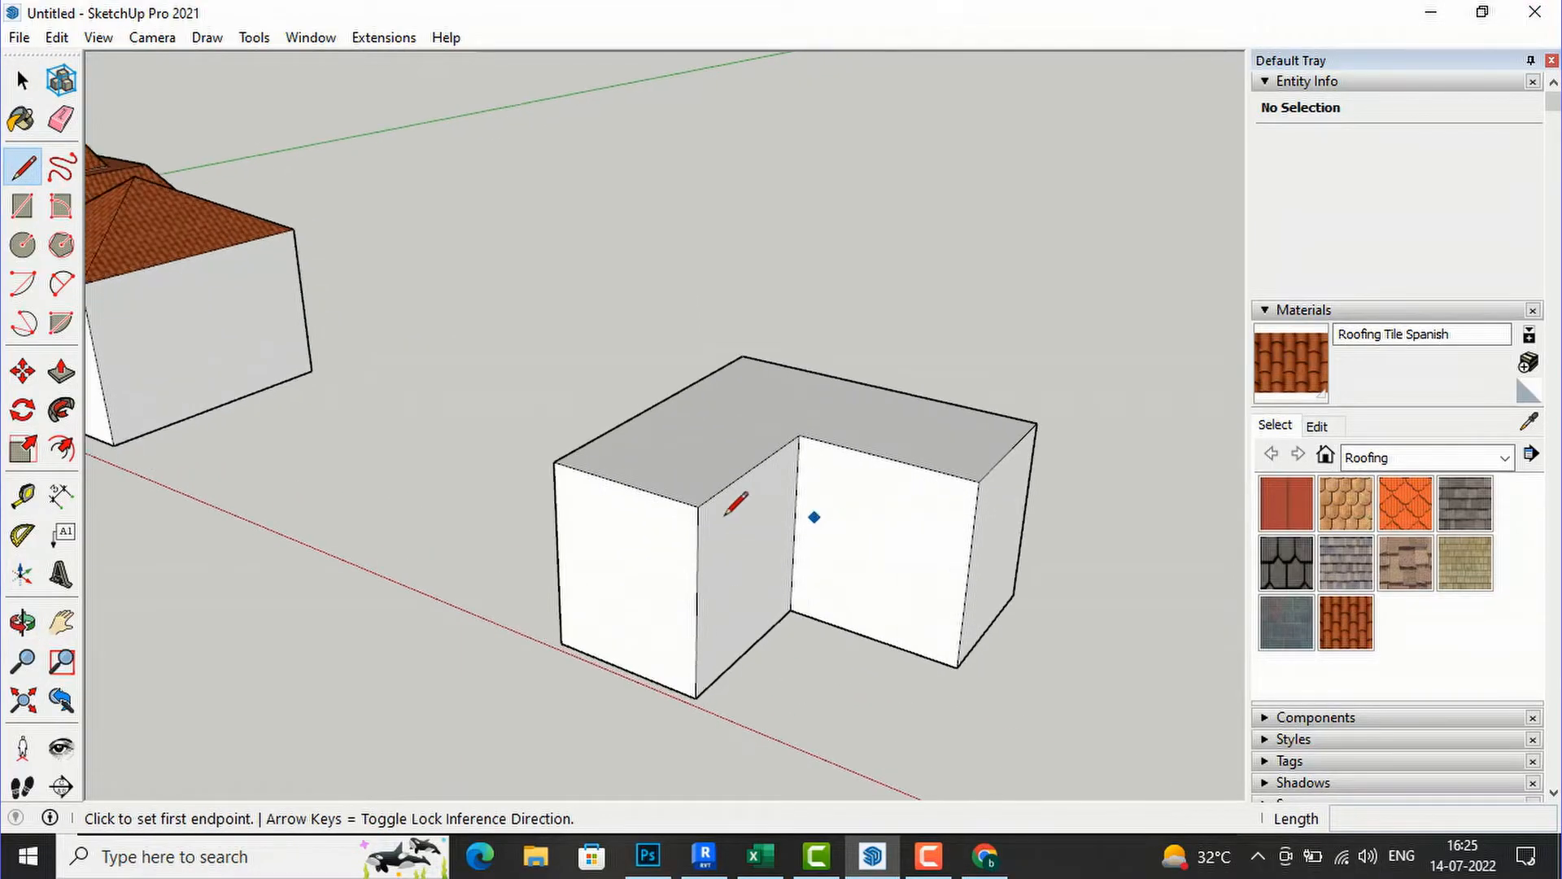
click(604, 478)
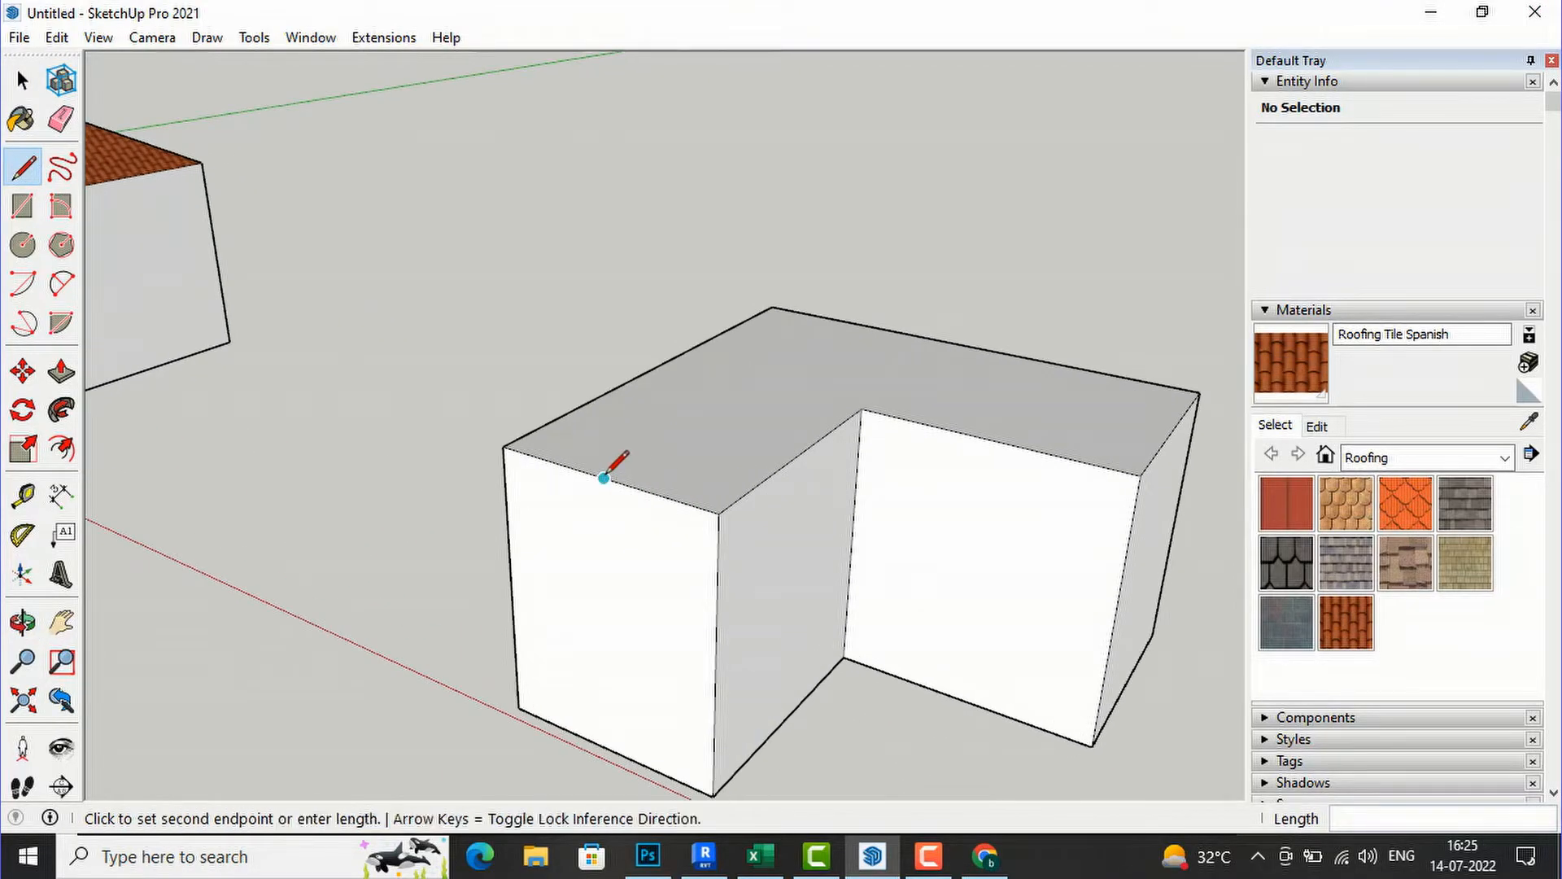
click(603, 351)
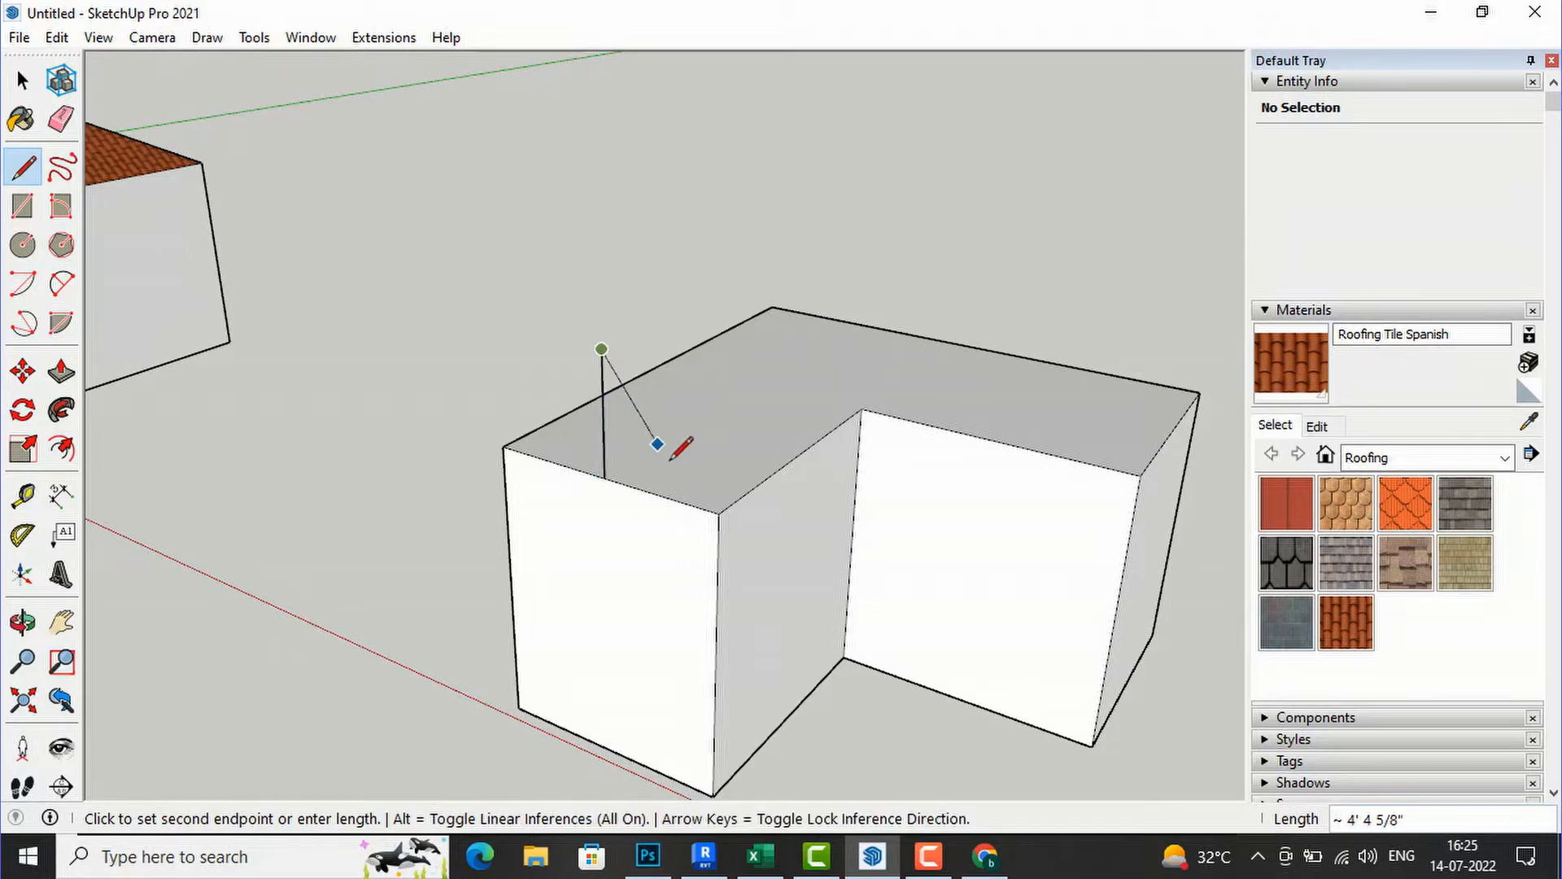
click(718, 513)
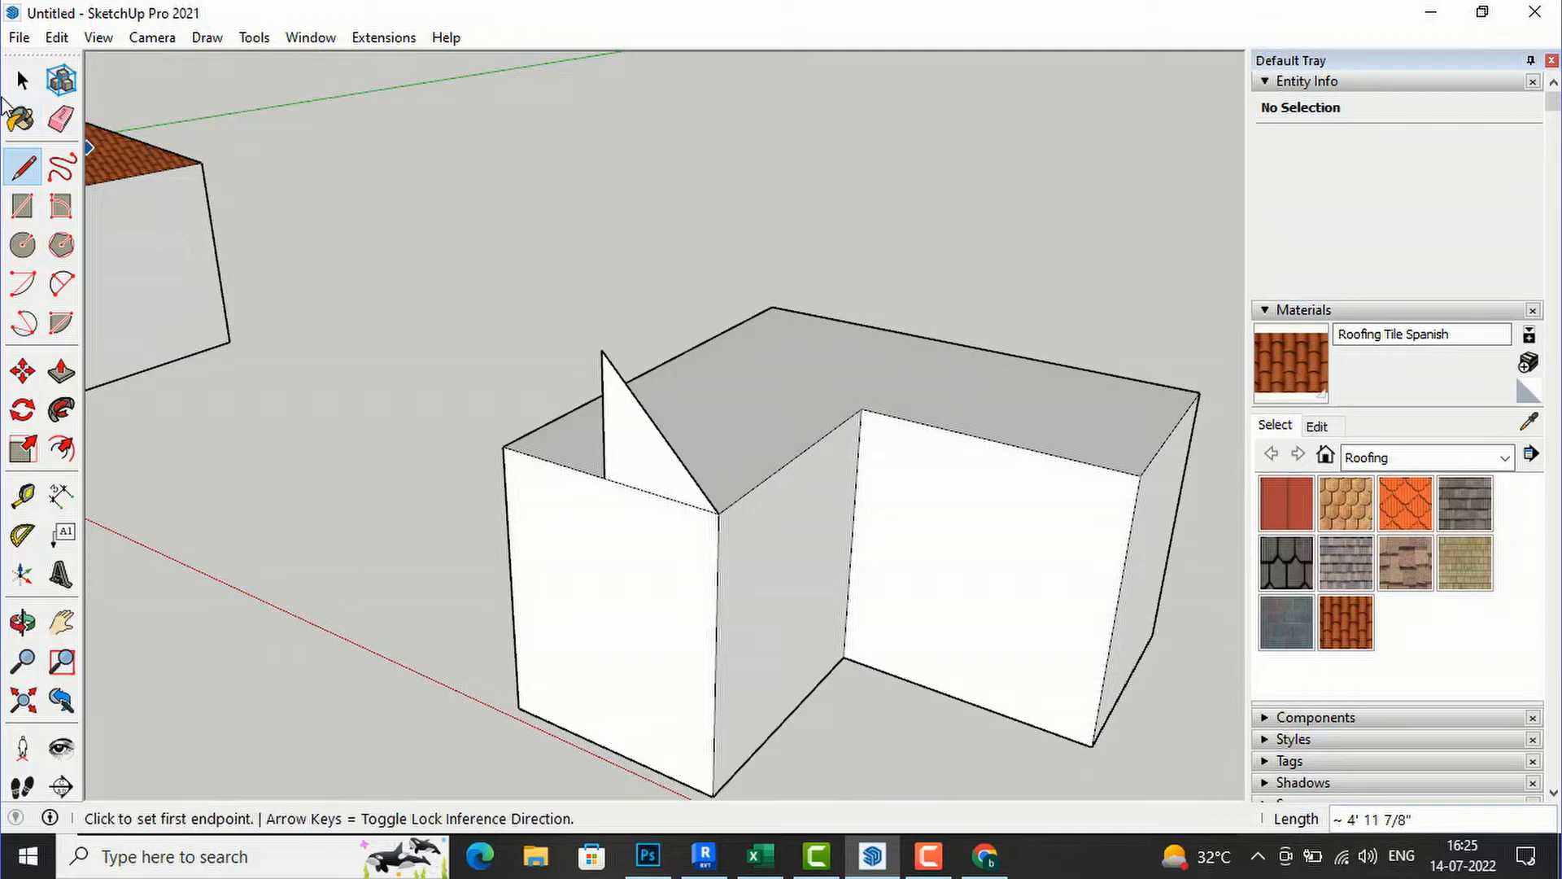
Step: Sweep the triangular profile around the L-shaped block's top face with Follow Me to form a hip roof
click(22, 80)
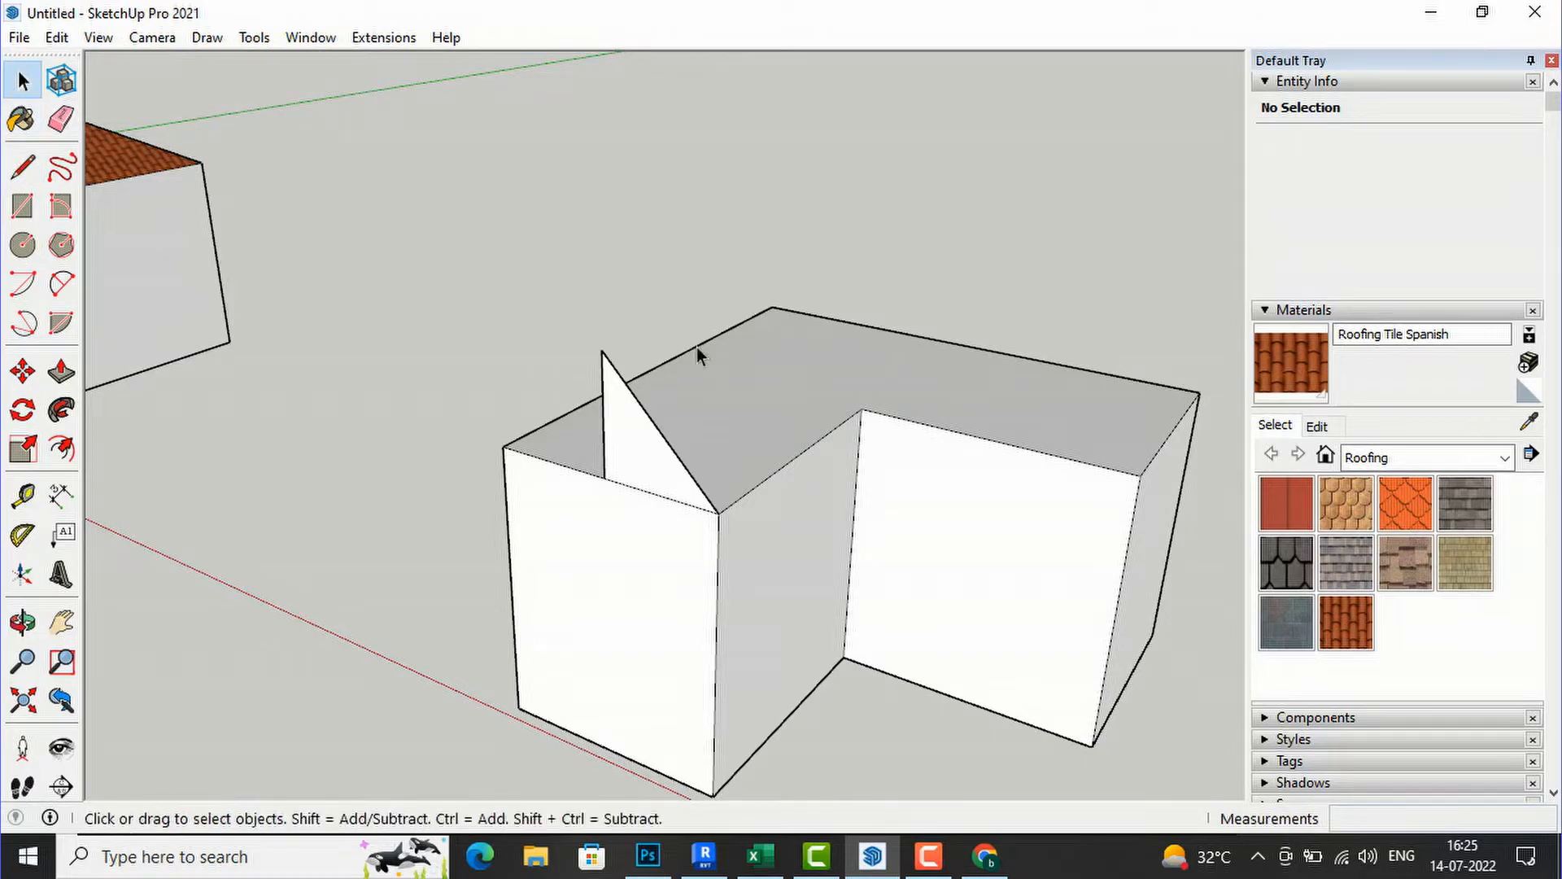
click(747, 397)
click(62, 410)
click(637, 450)
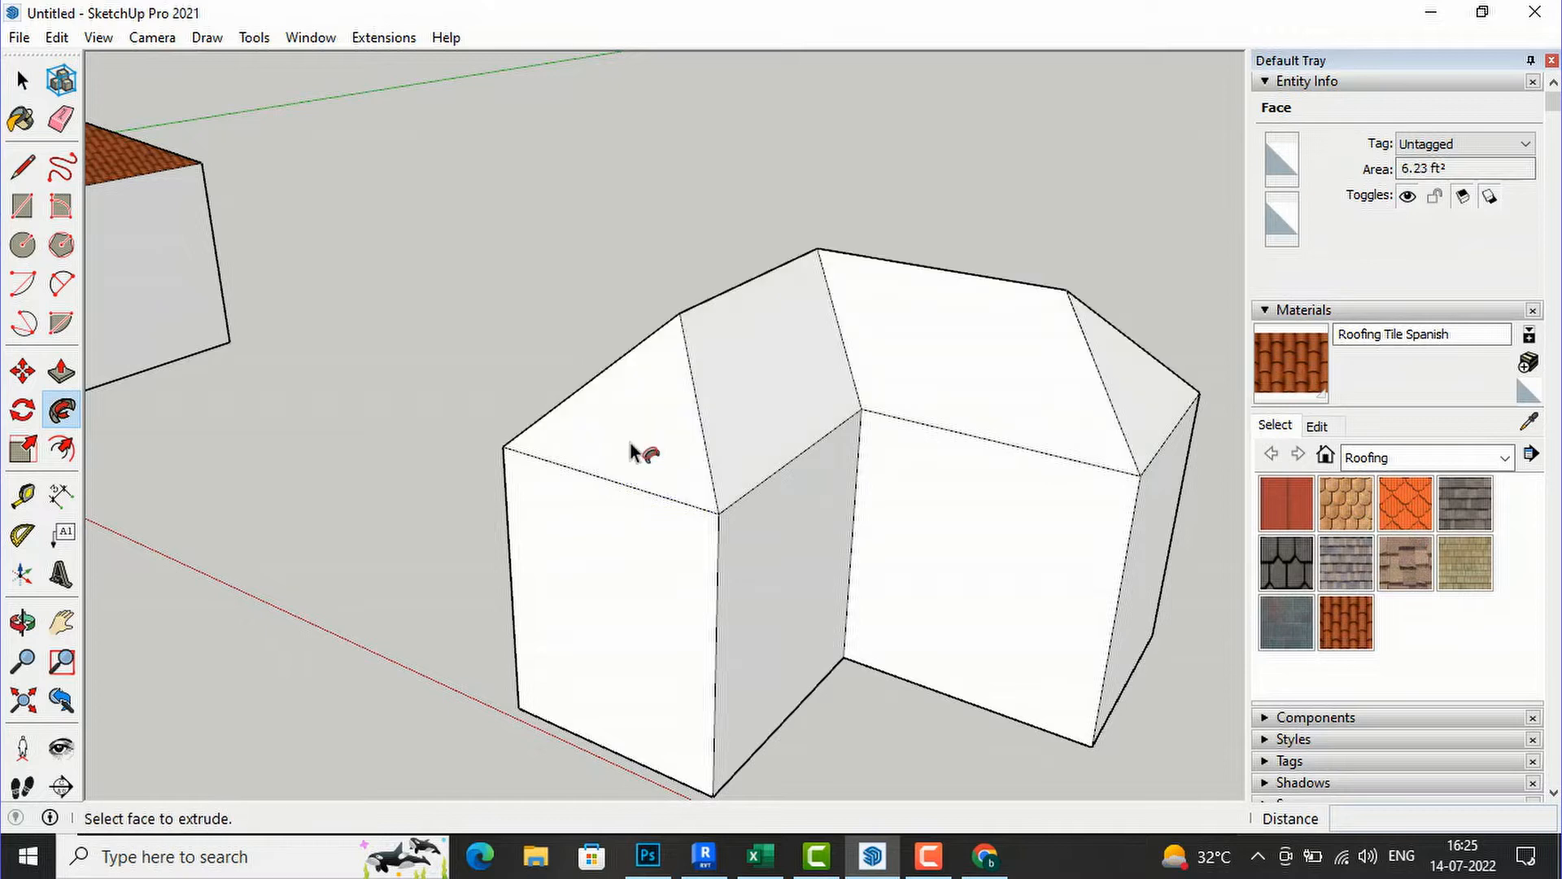
Step: Paint one wing's inner slope and end slope on the L-shaped roof with Roofing Tile Spanish
scroll(474, 291, down, 4)
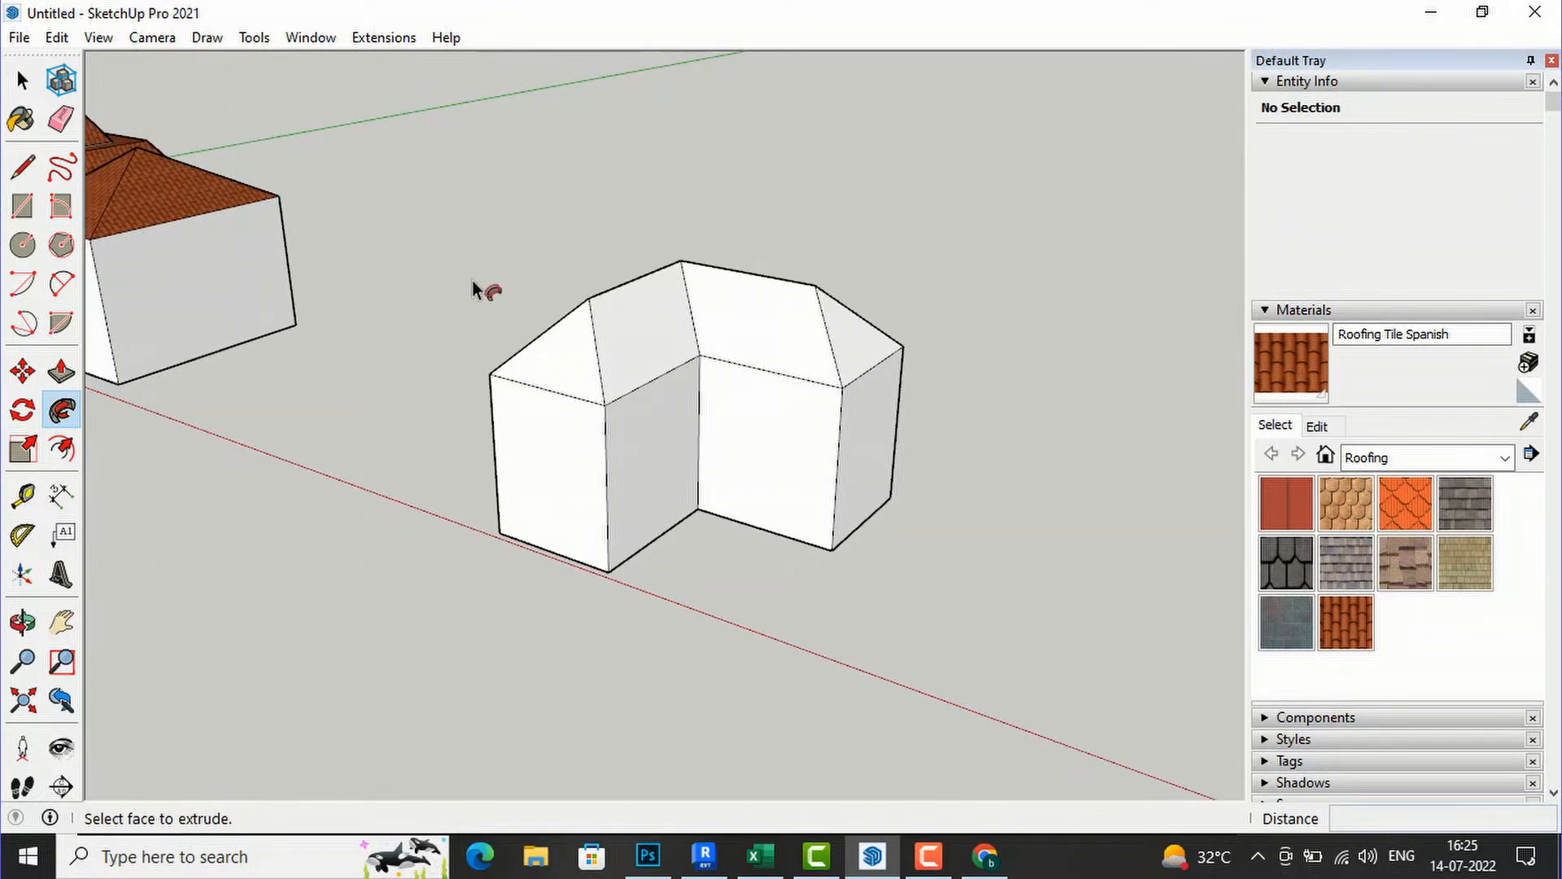
key(o)
drag(440, 541, 325, 518)
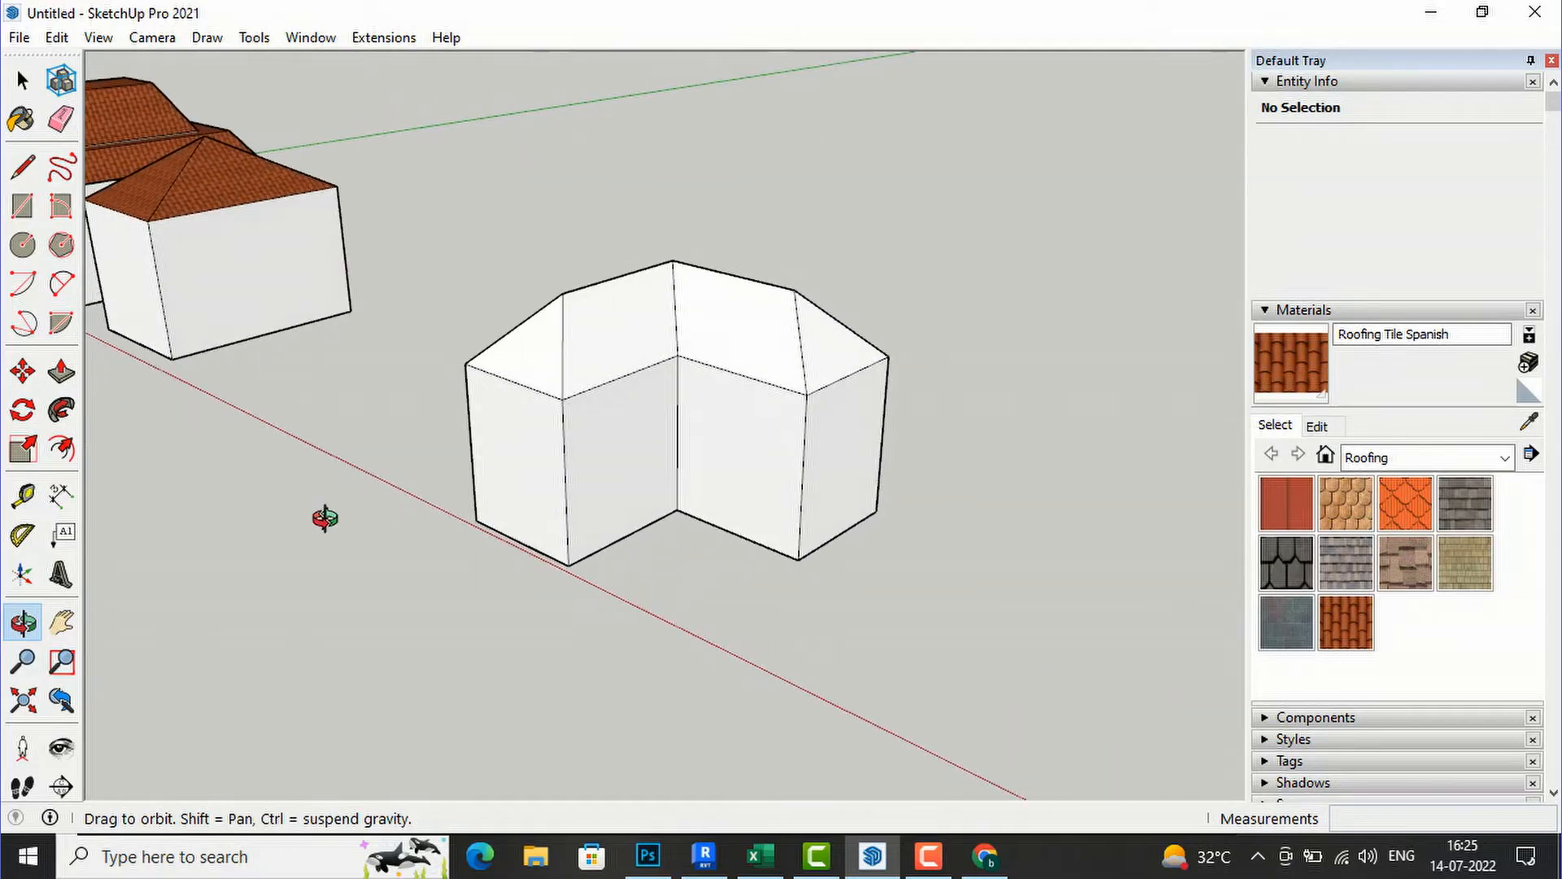
scroll(124, 555, down, 2)
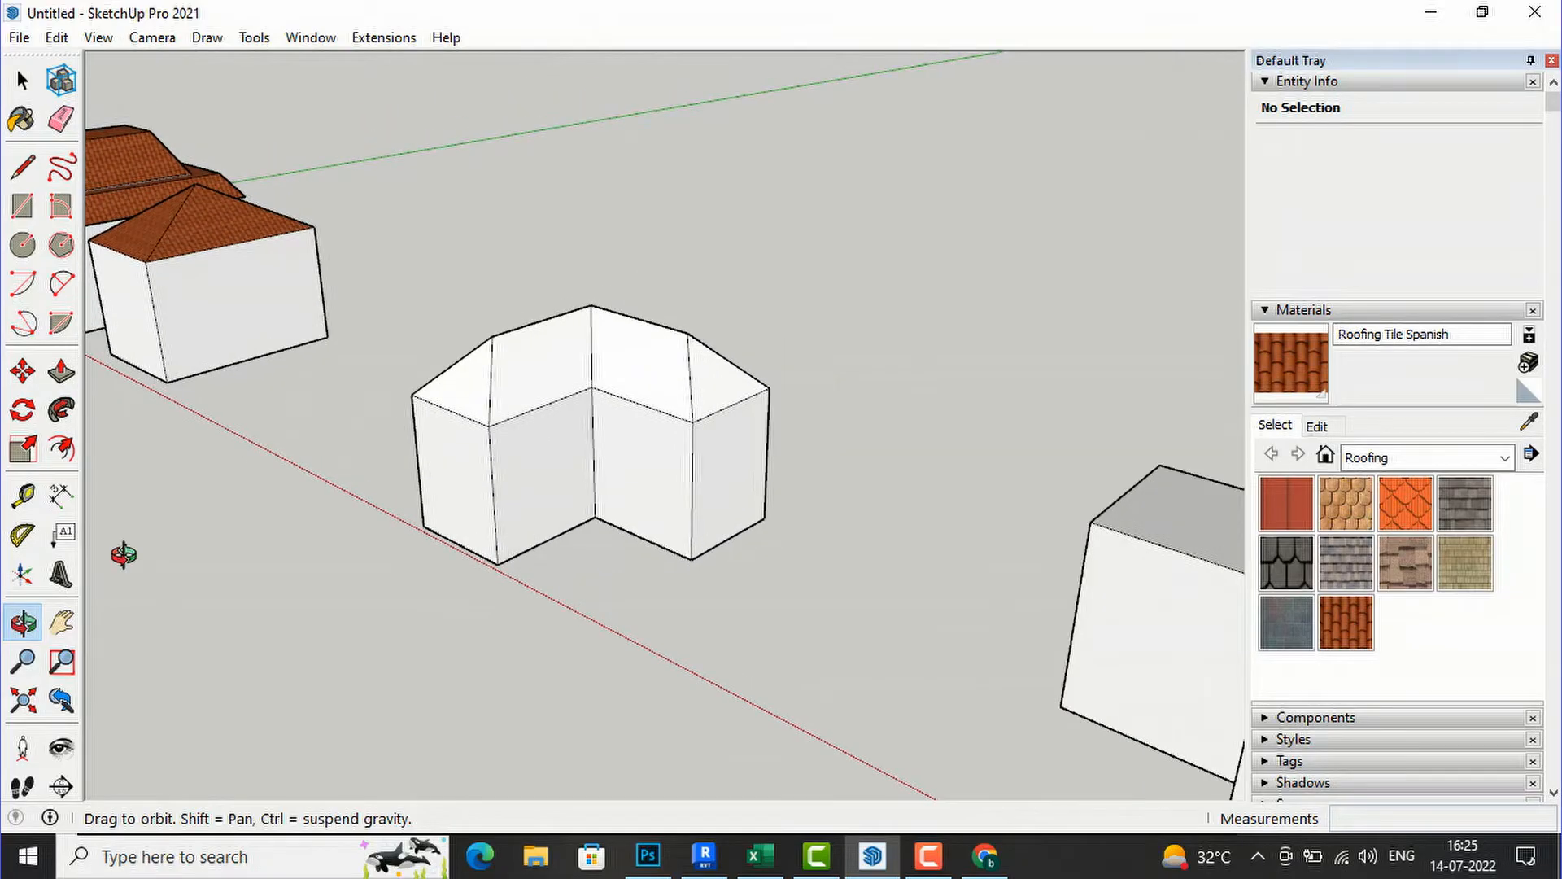
click(1342, 625)
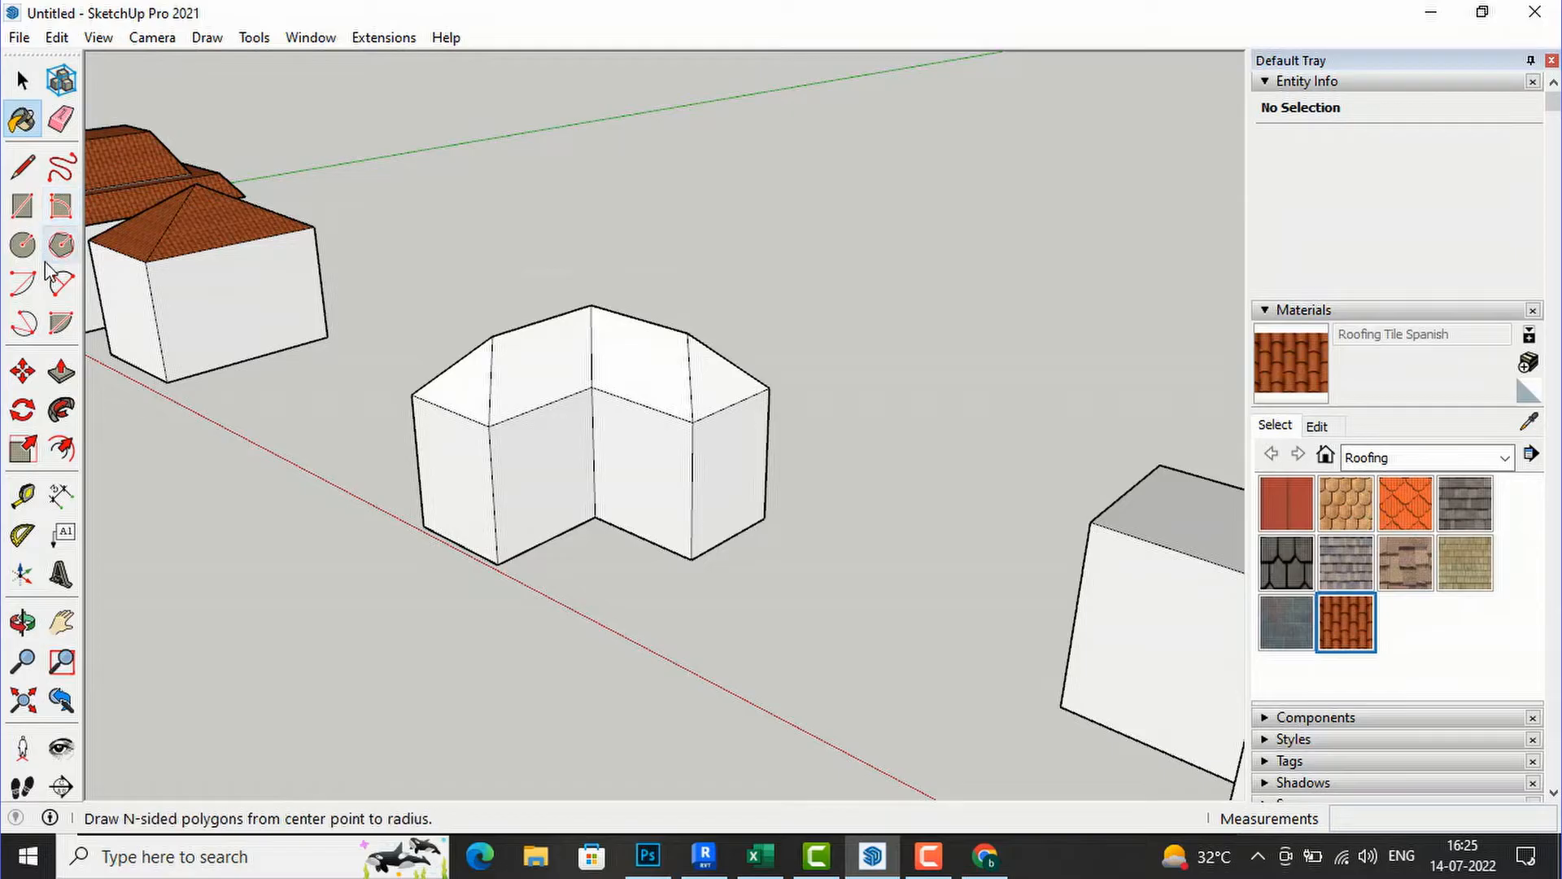
click(683, 373)
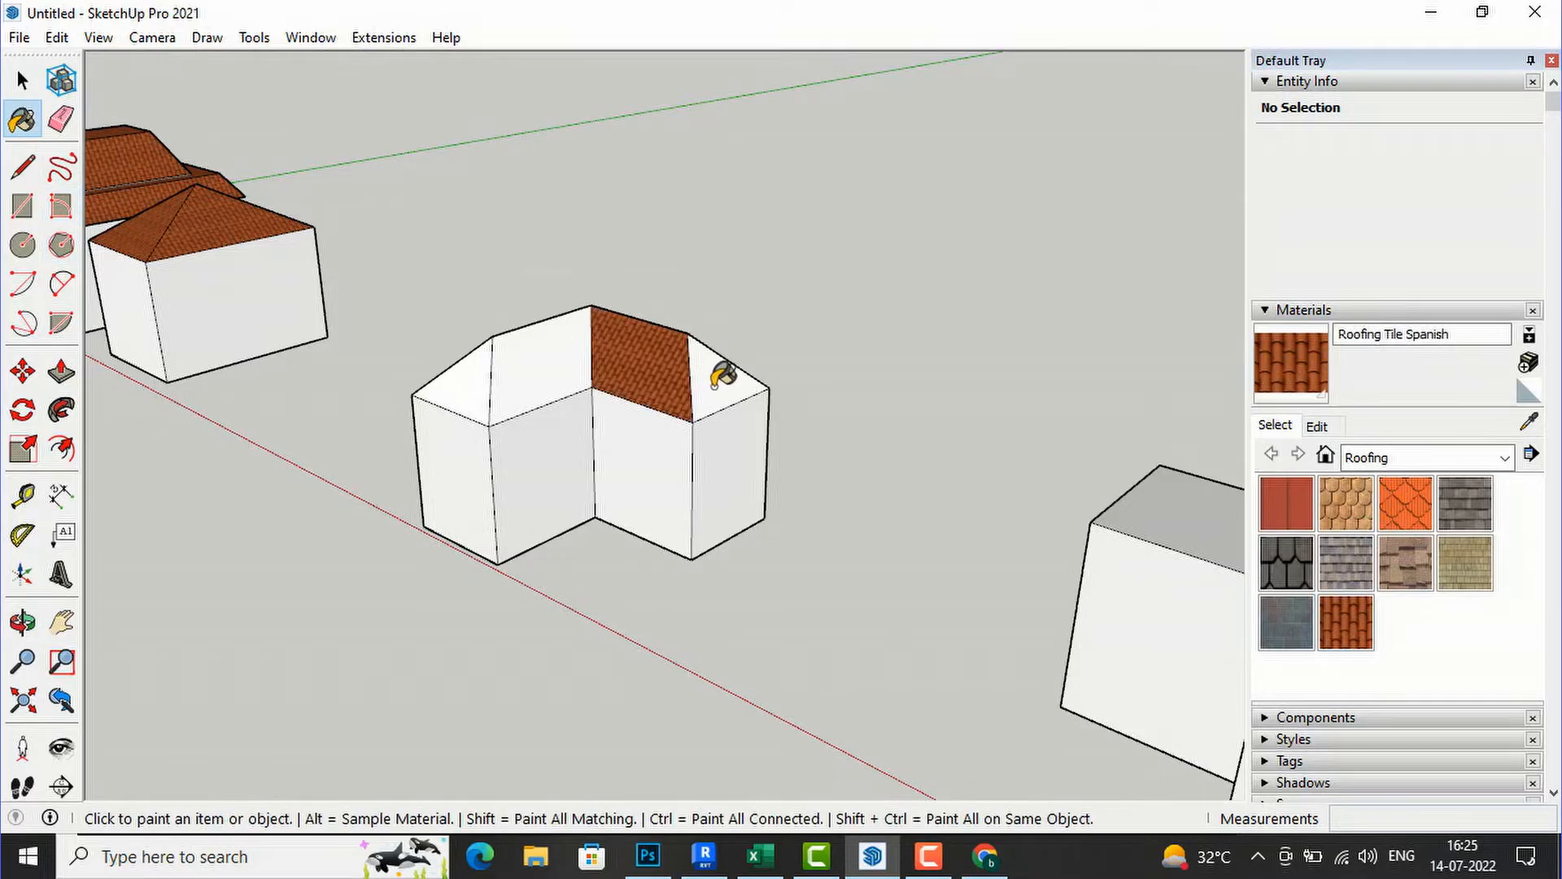
click(716, 381)
Step: Paint the four remaining bare slopes of the L-shaped block's roof with Roofing Tile Spanish
middle_drag(779, 337, 544, 397)
click(22, 120)
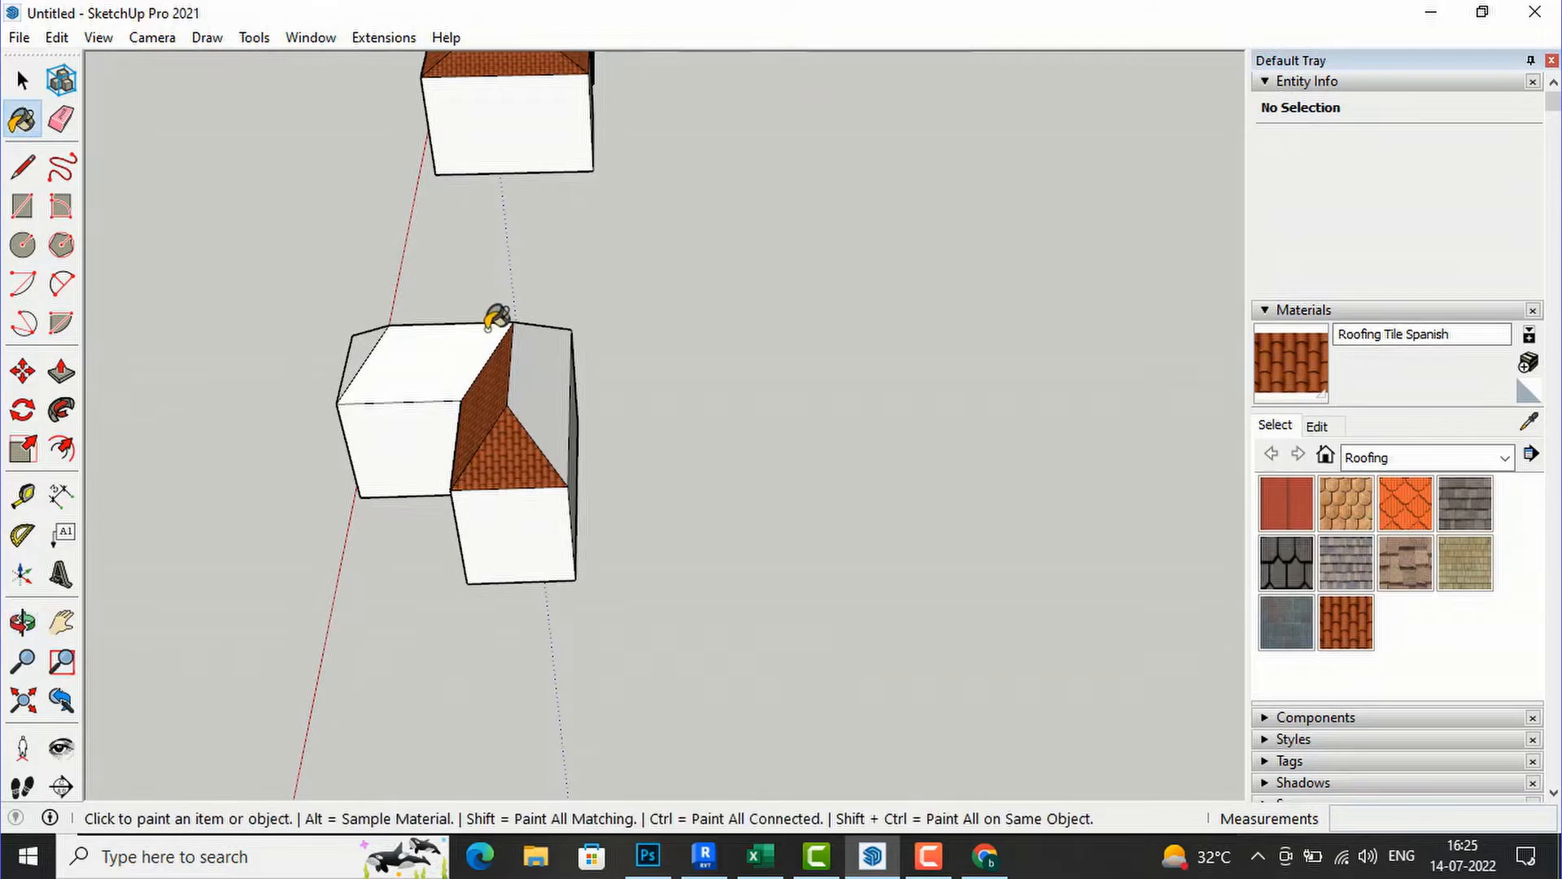
click(545, 387)
click(421, 358)
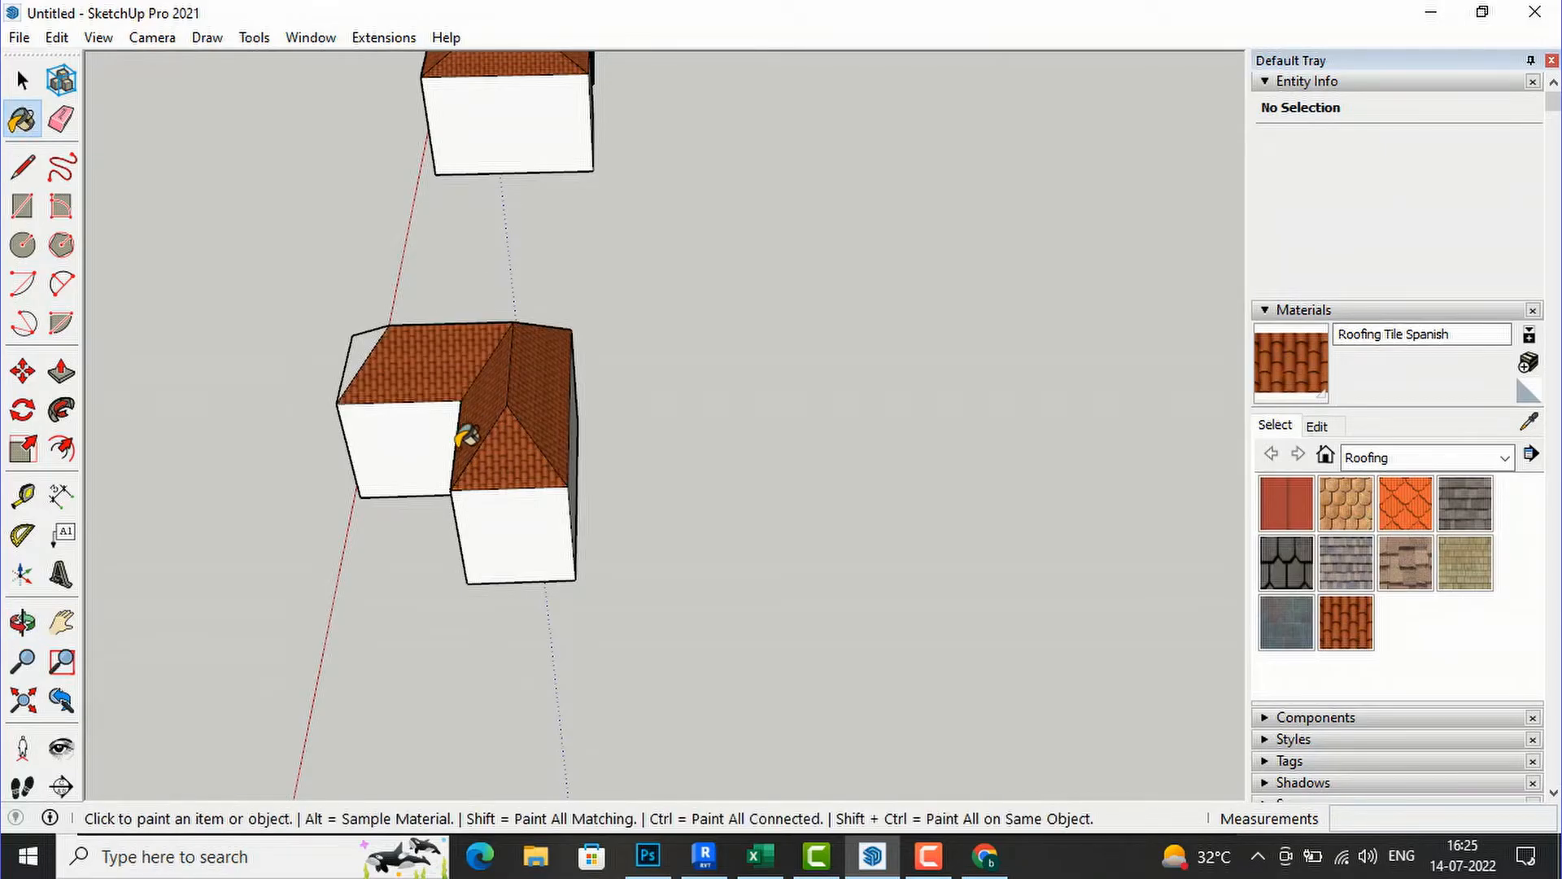
mouse_move(237, 426)
middle_down()
mouse_move(525, 491)
mouse_move(837, 387)
mouse_move(581, 493)
middle_up()
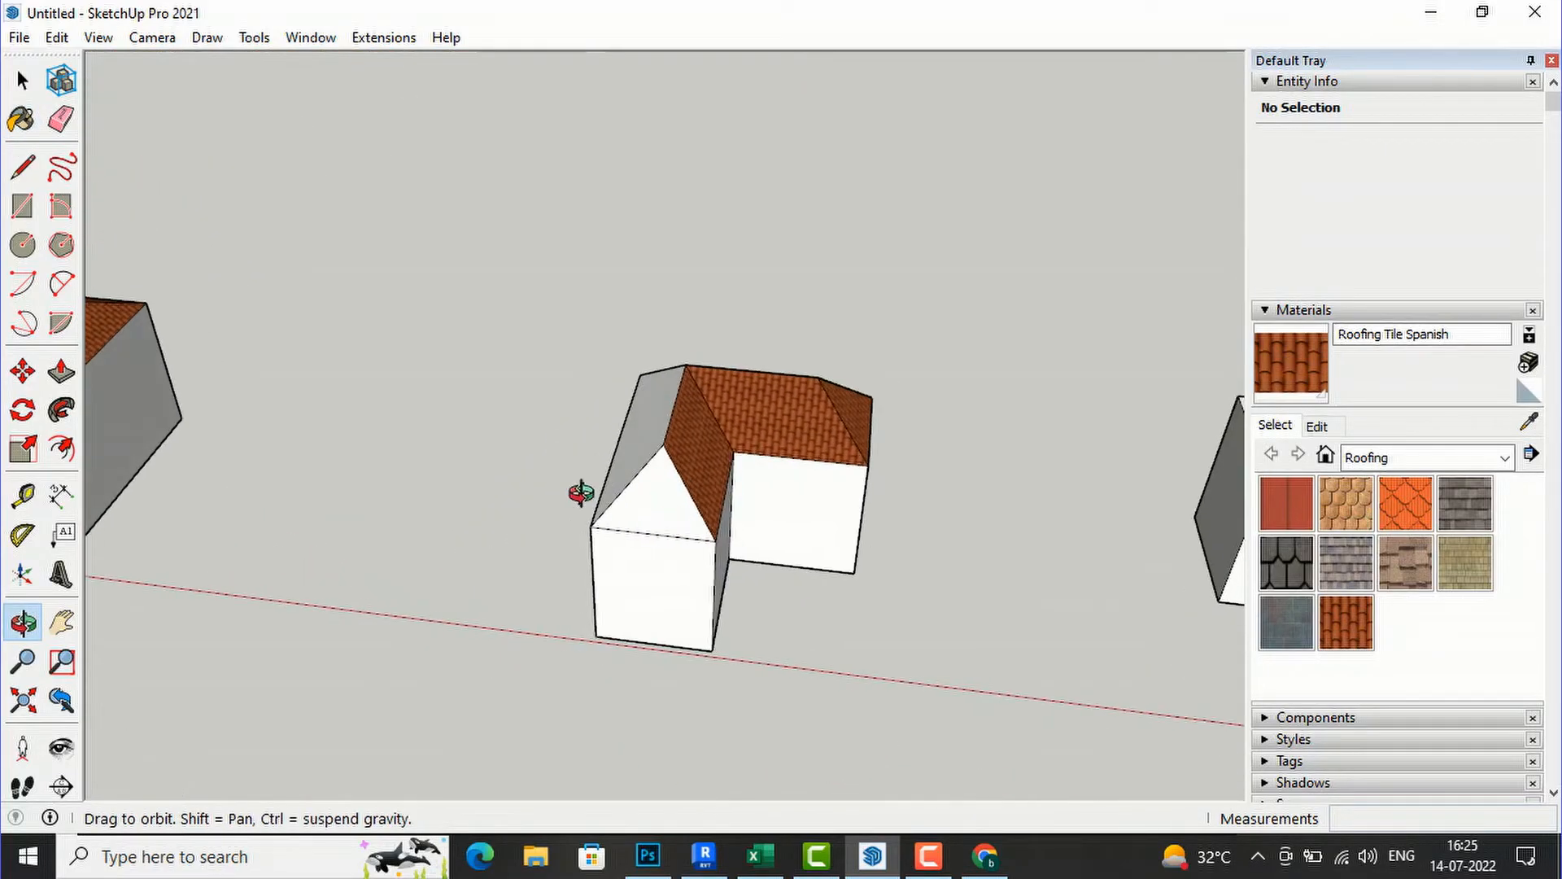
click(22, 119)
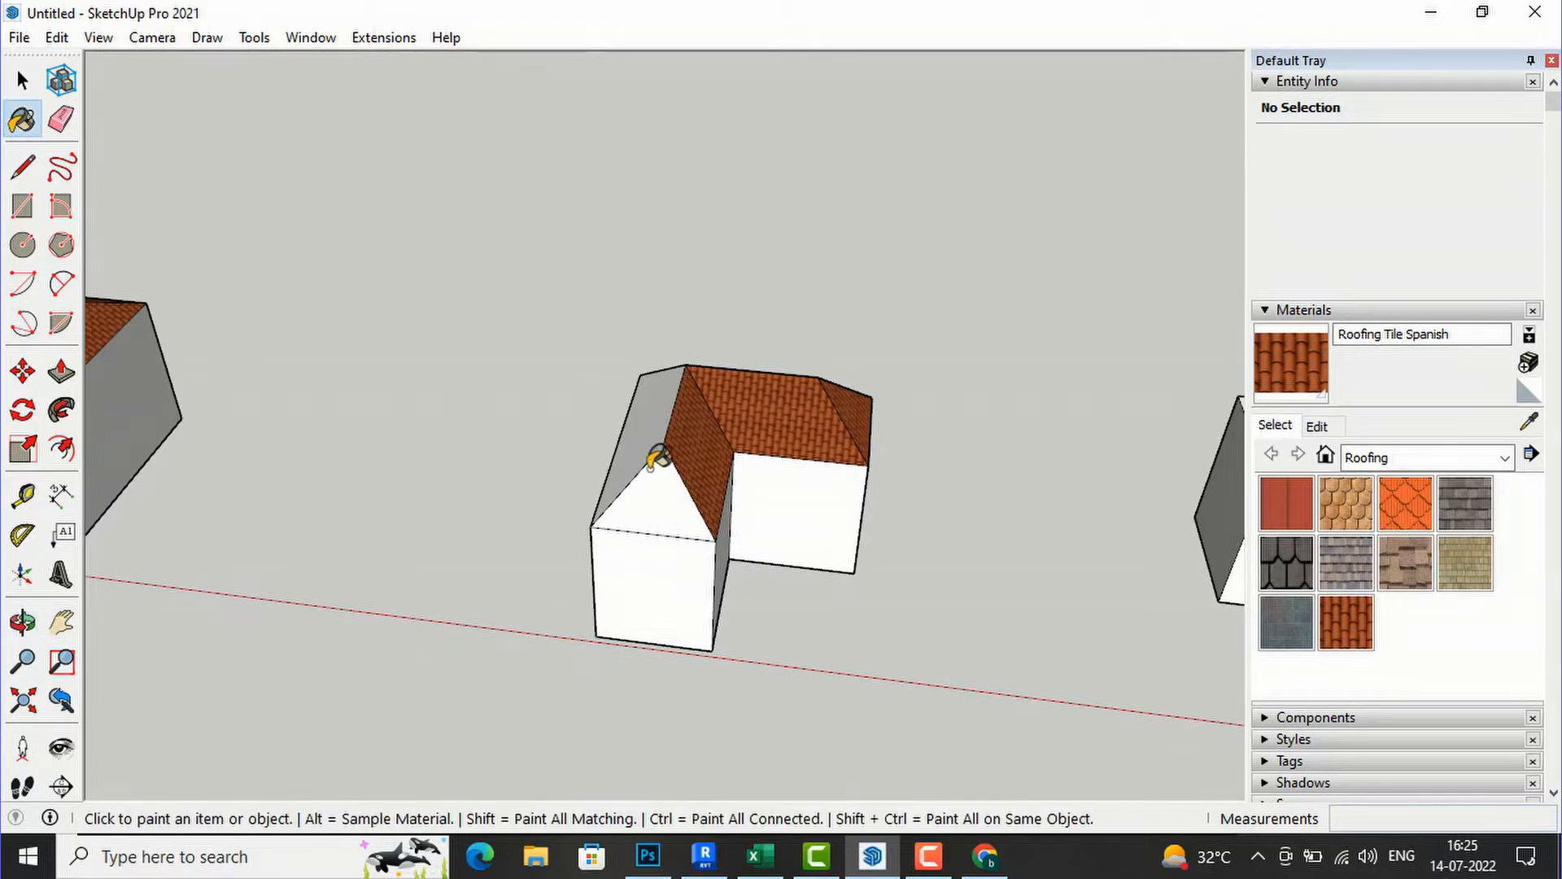
click(678, 501)
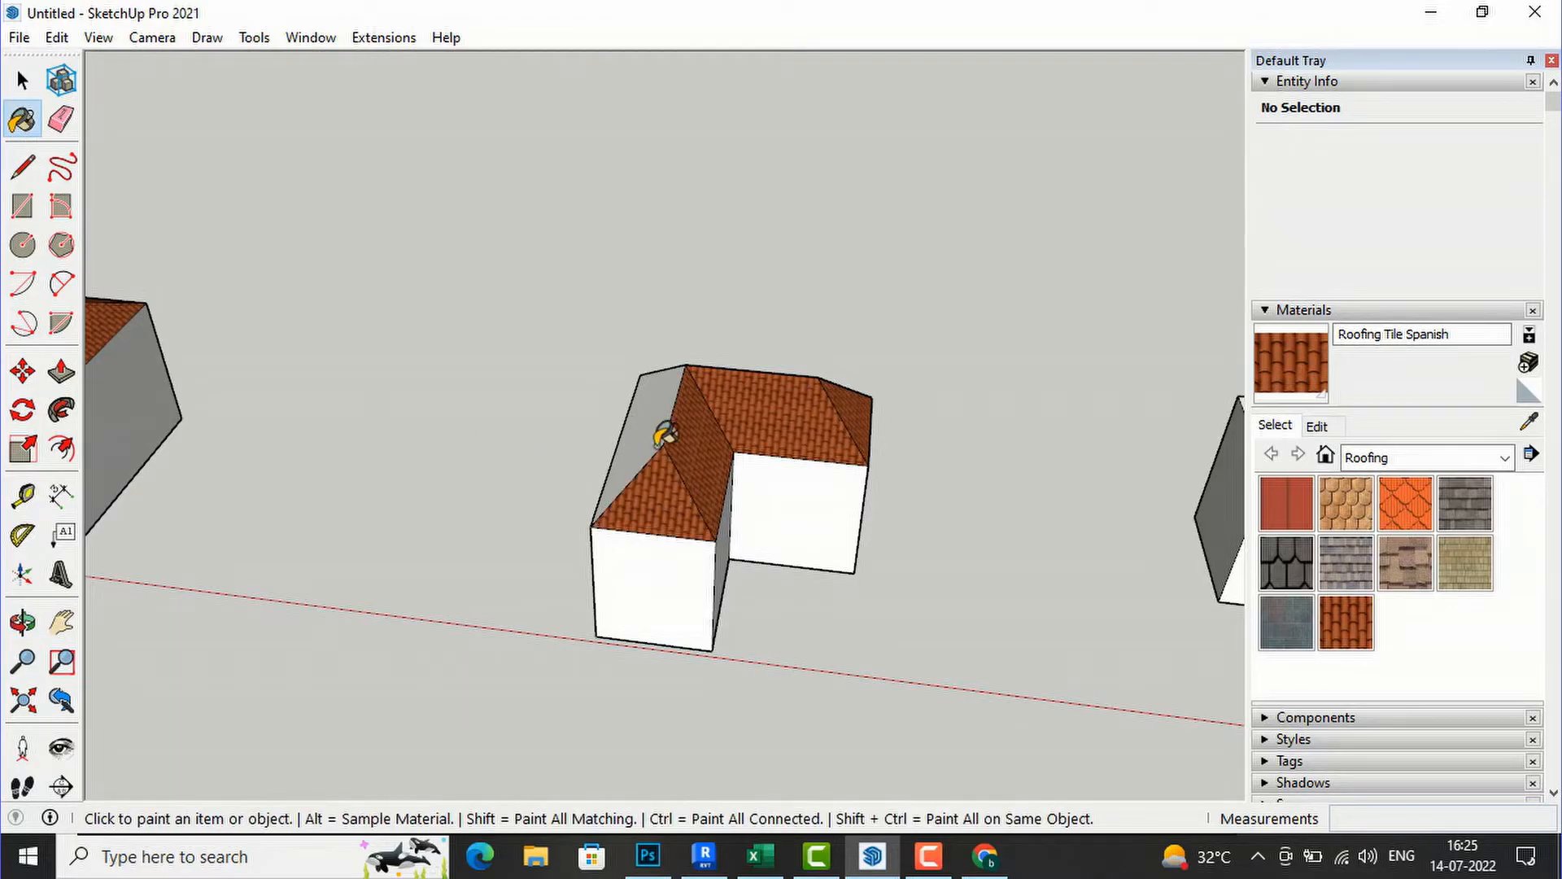
click(662, 429)
Step: Erase the stray vertical line on the end wall of the T-shaped block
key(o)
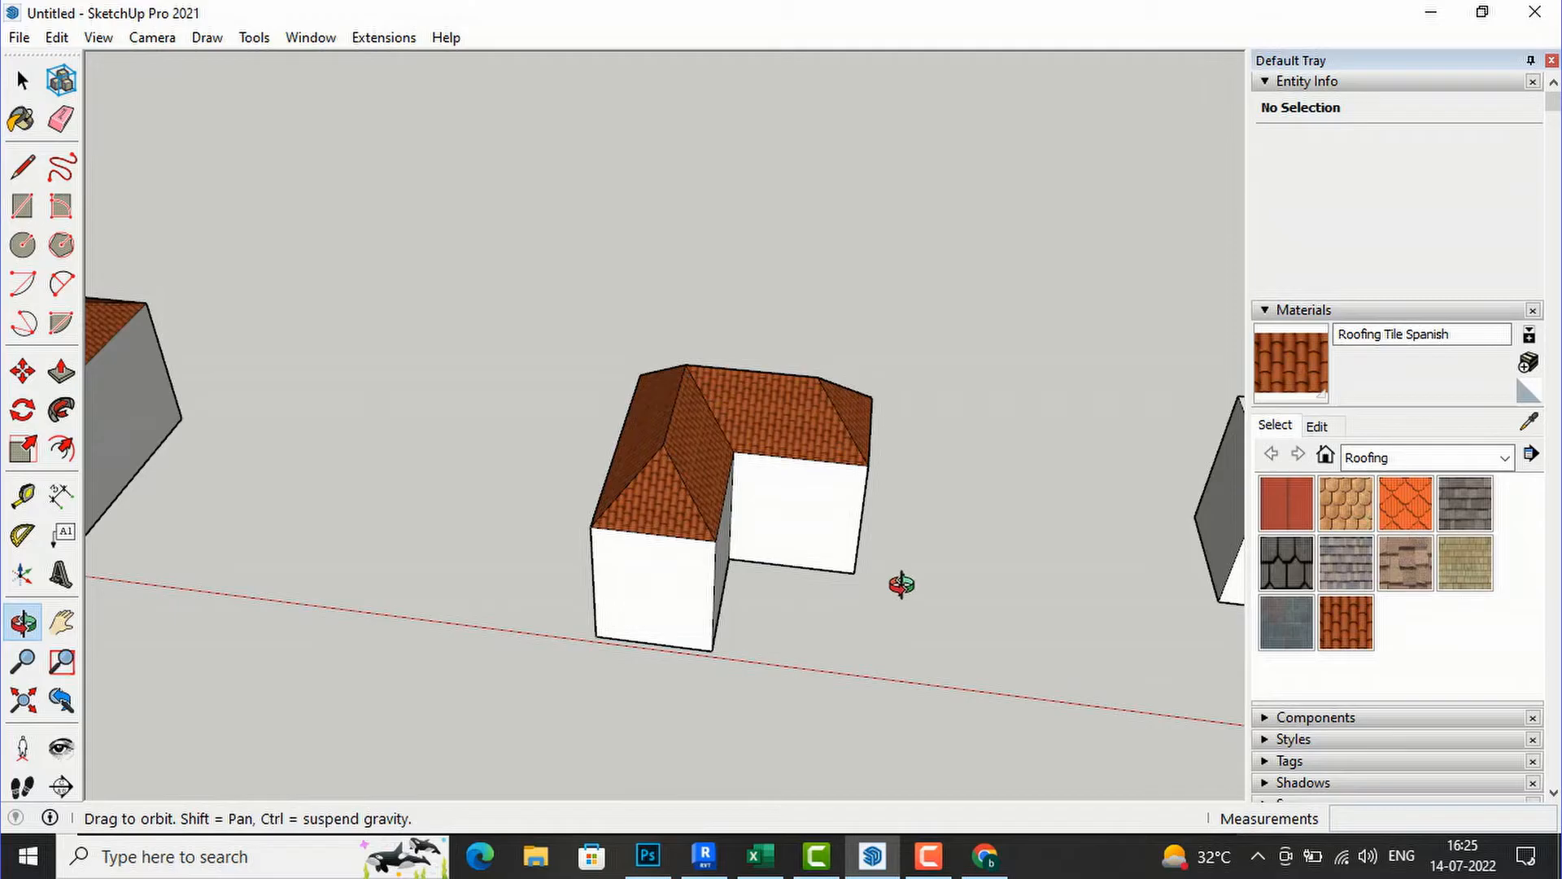
drag(933, 604, 389, 358)
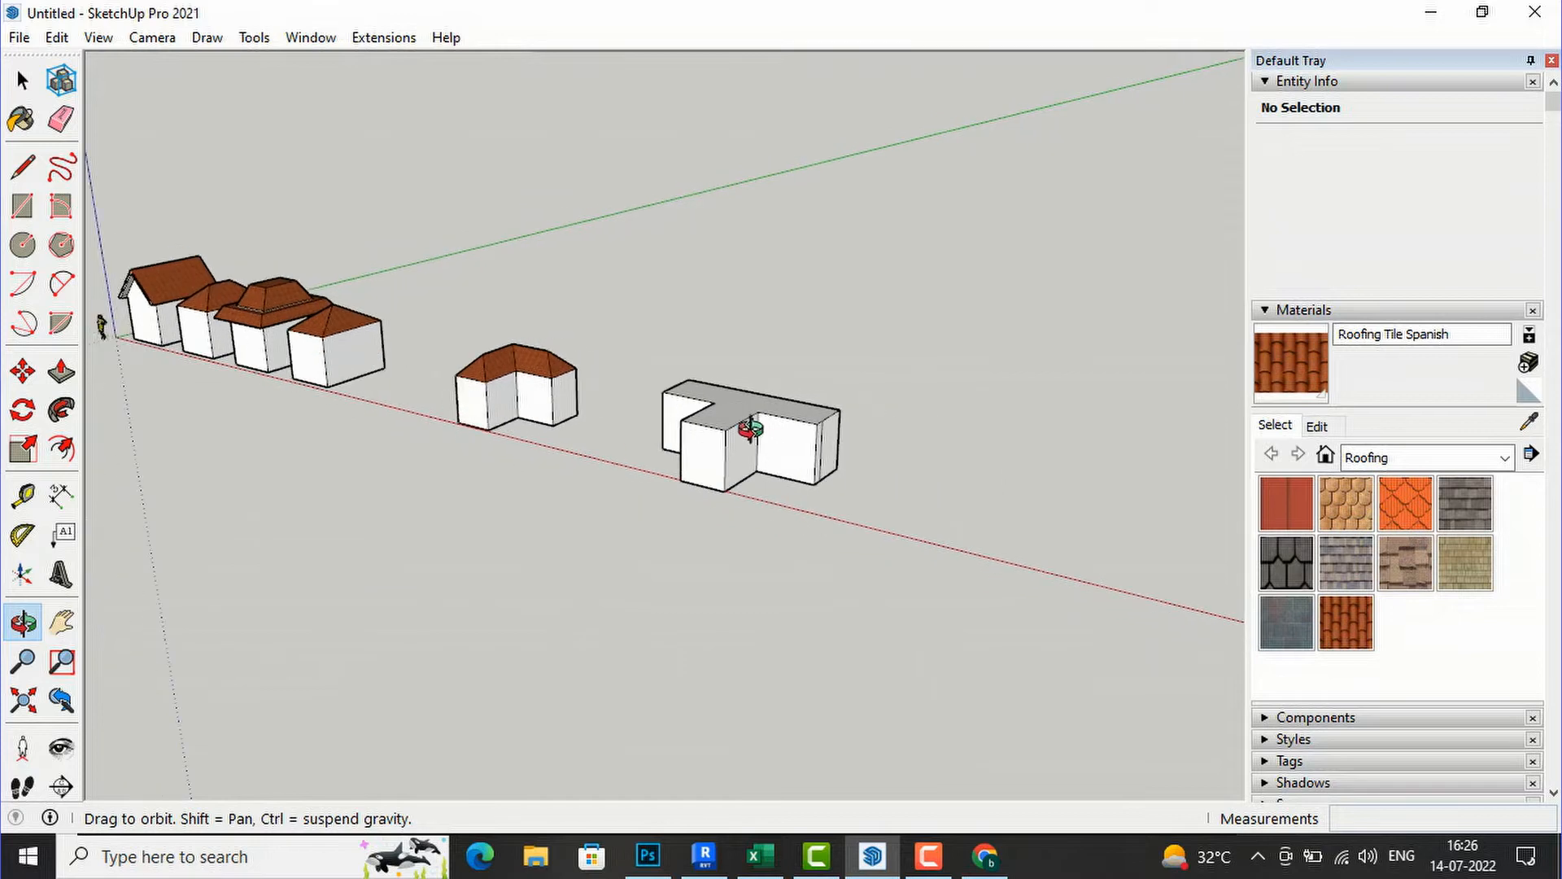
scroll(750, 429, up, 5)
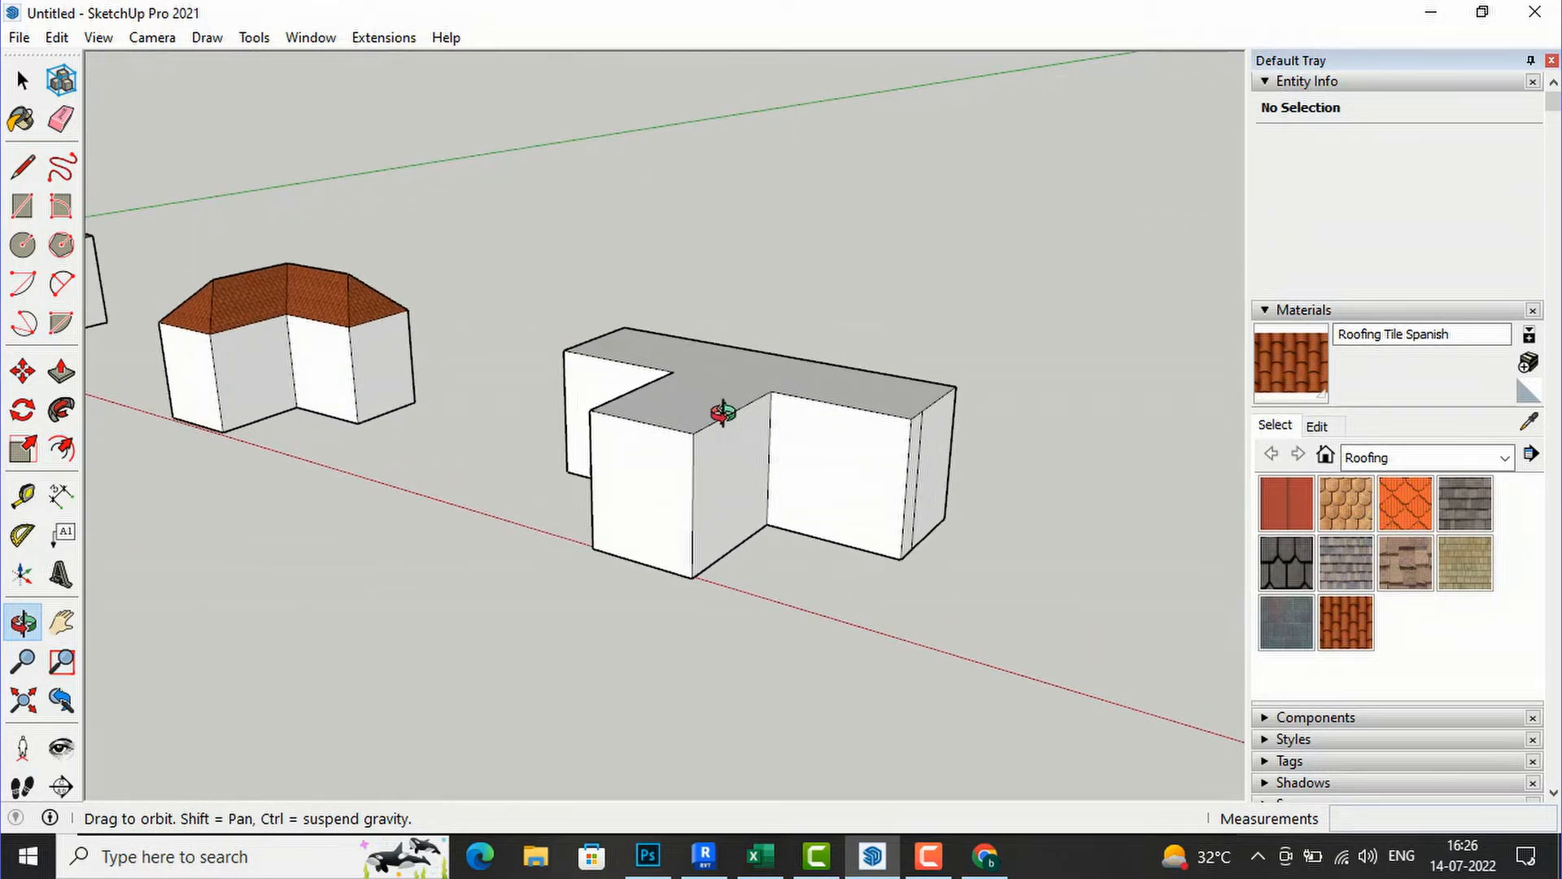
click(61, 119)
scroll(928, 447, up, 4)
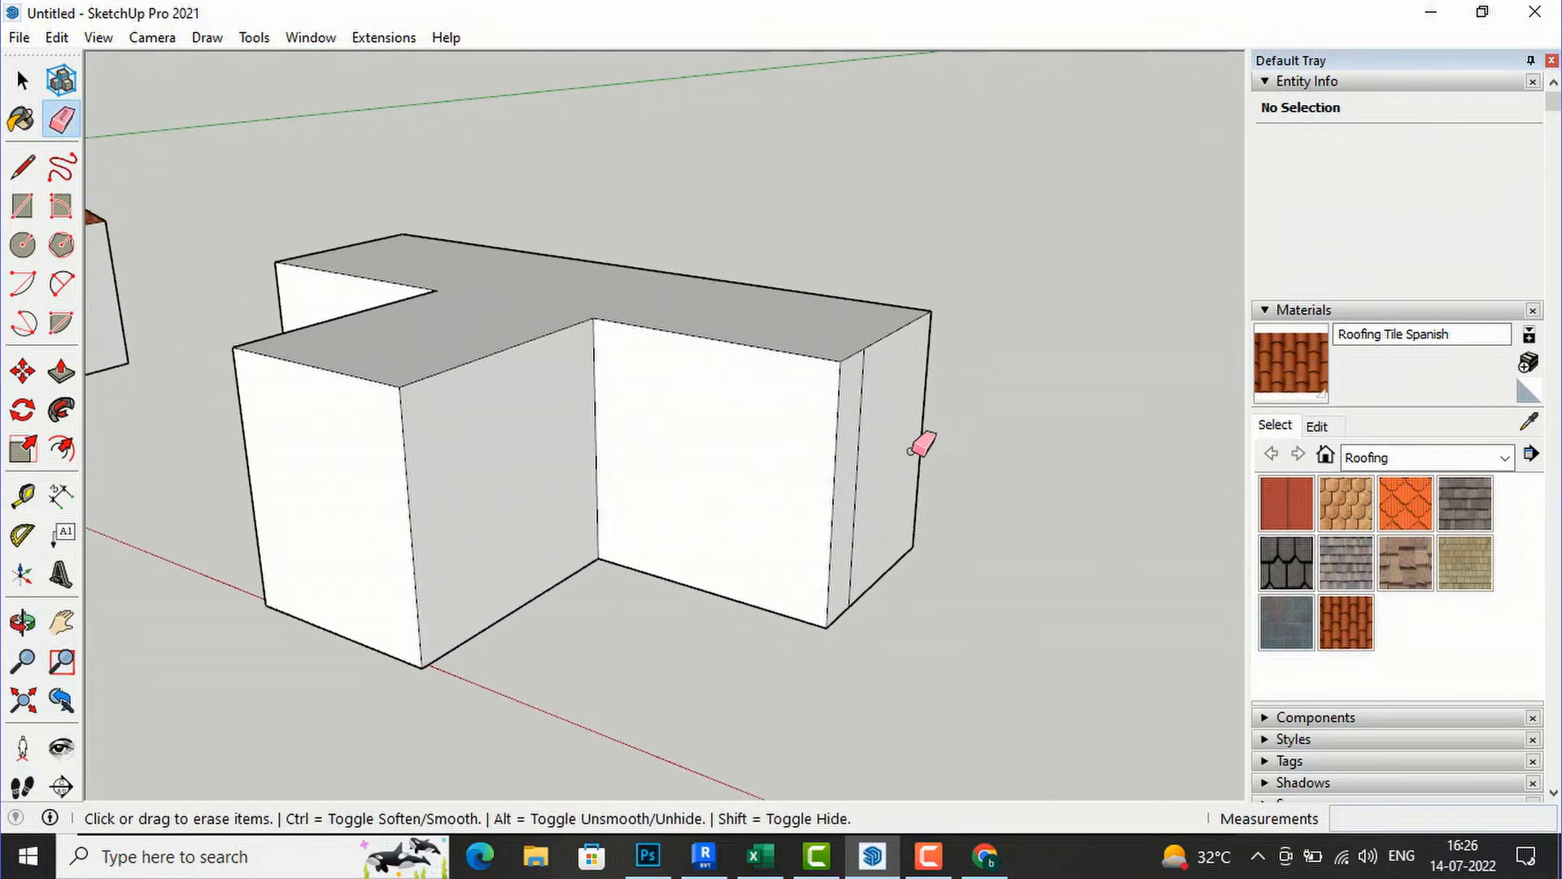
click(865, 389)
scroll(968, 403, down, 3)
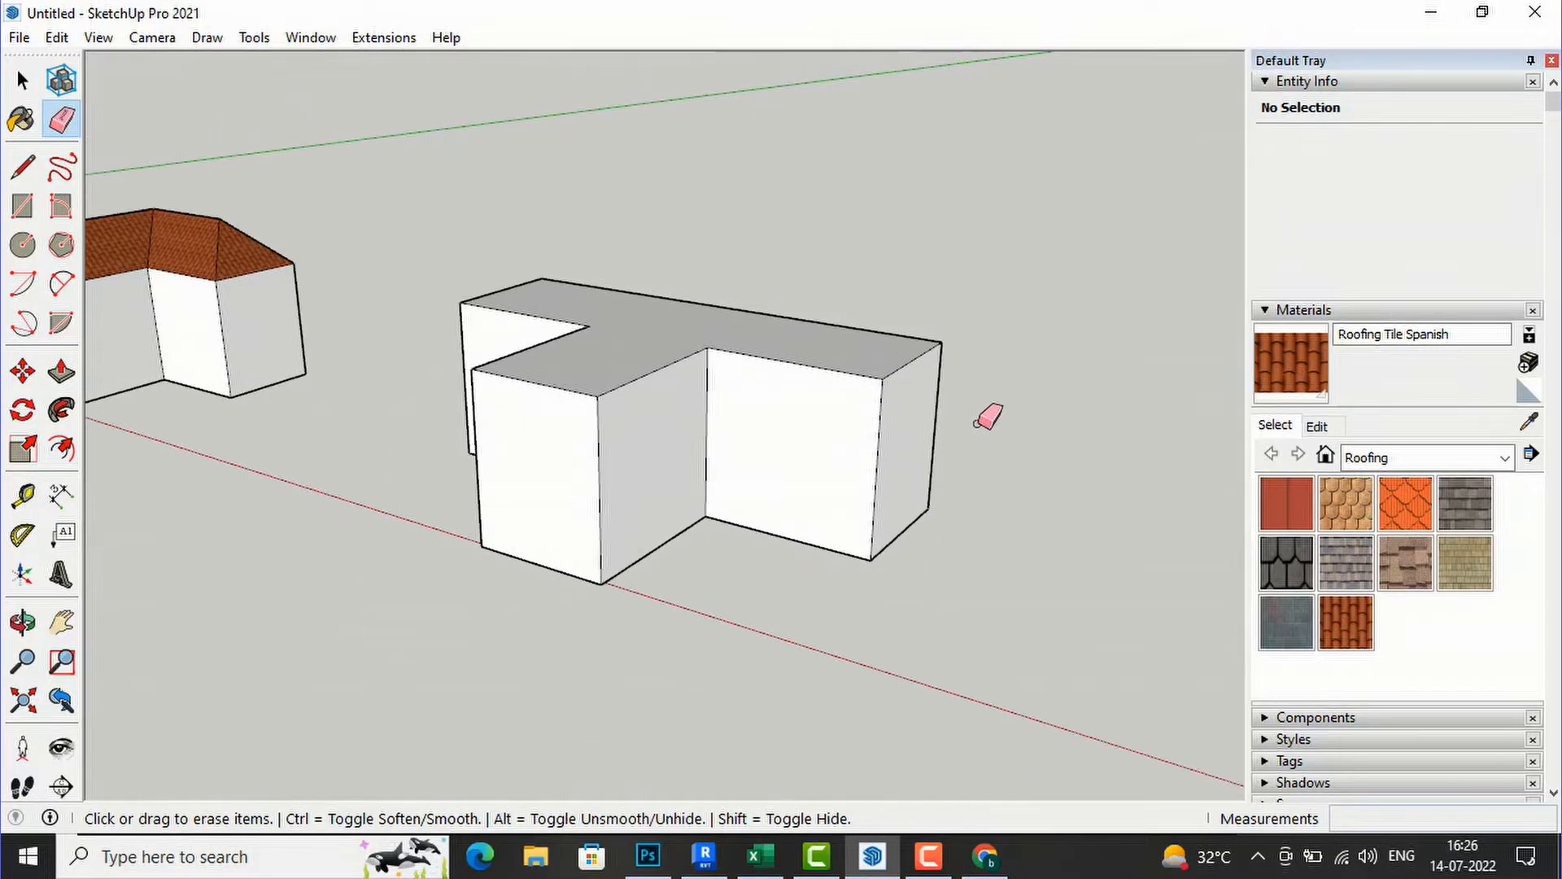
Step: Draw a triangular gable above the front edge of the T-shaped block's projecting wing and erase its vertical centre line
click(22, 167)
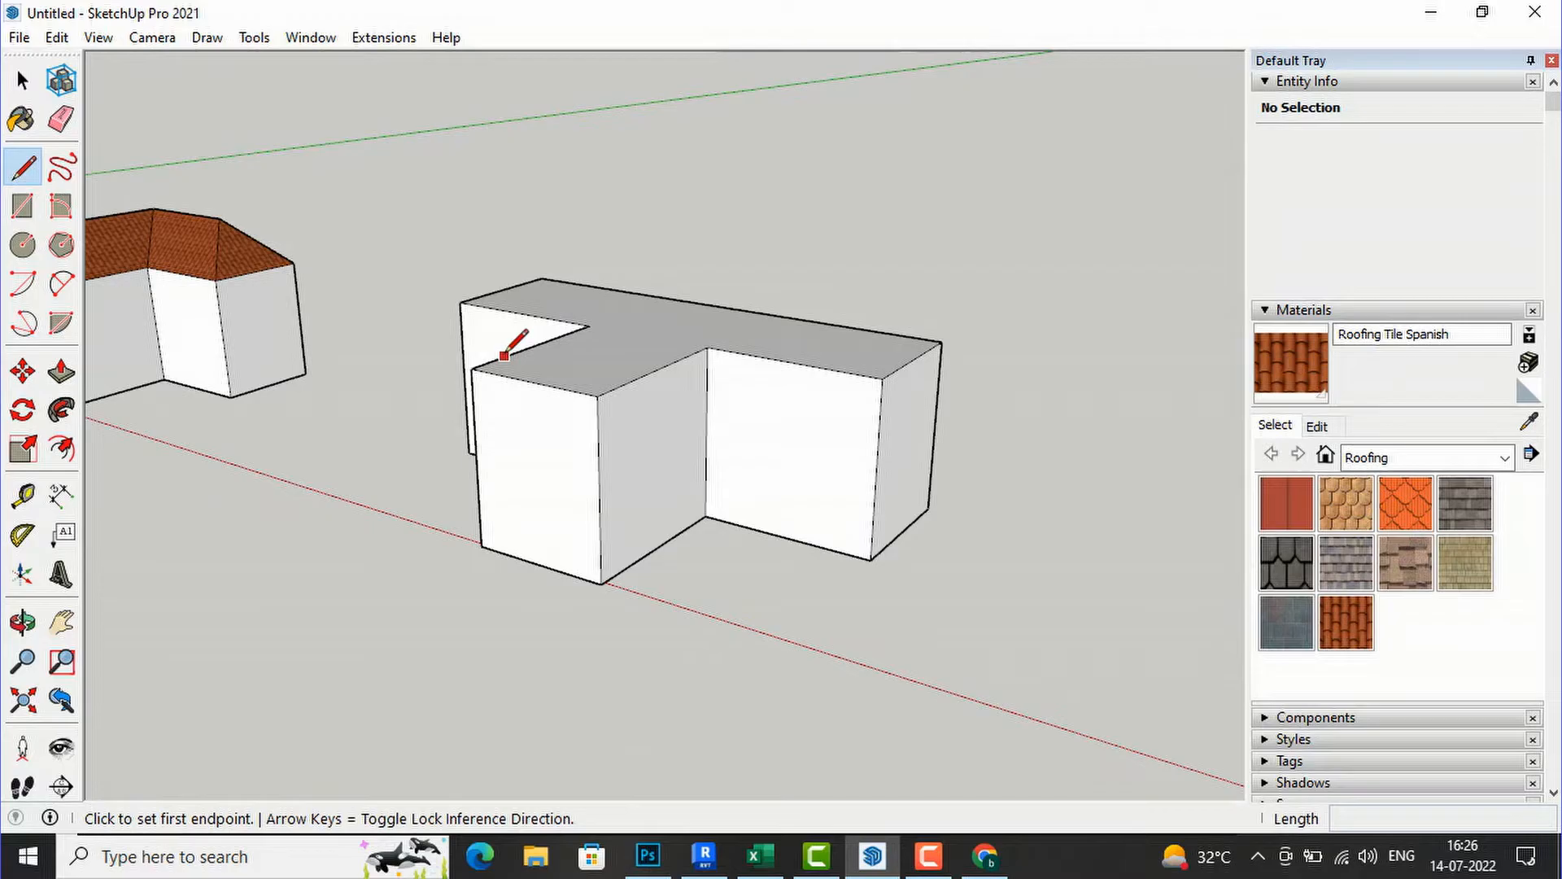
scroll(513, 338, up, 2)
click(548, 398)
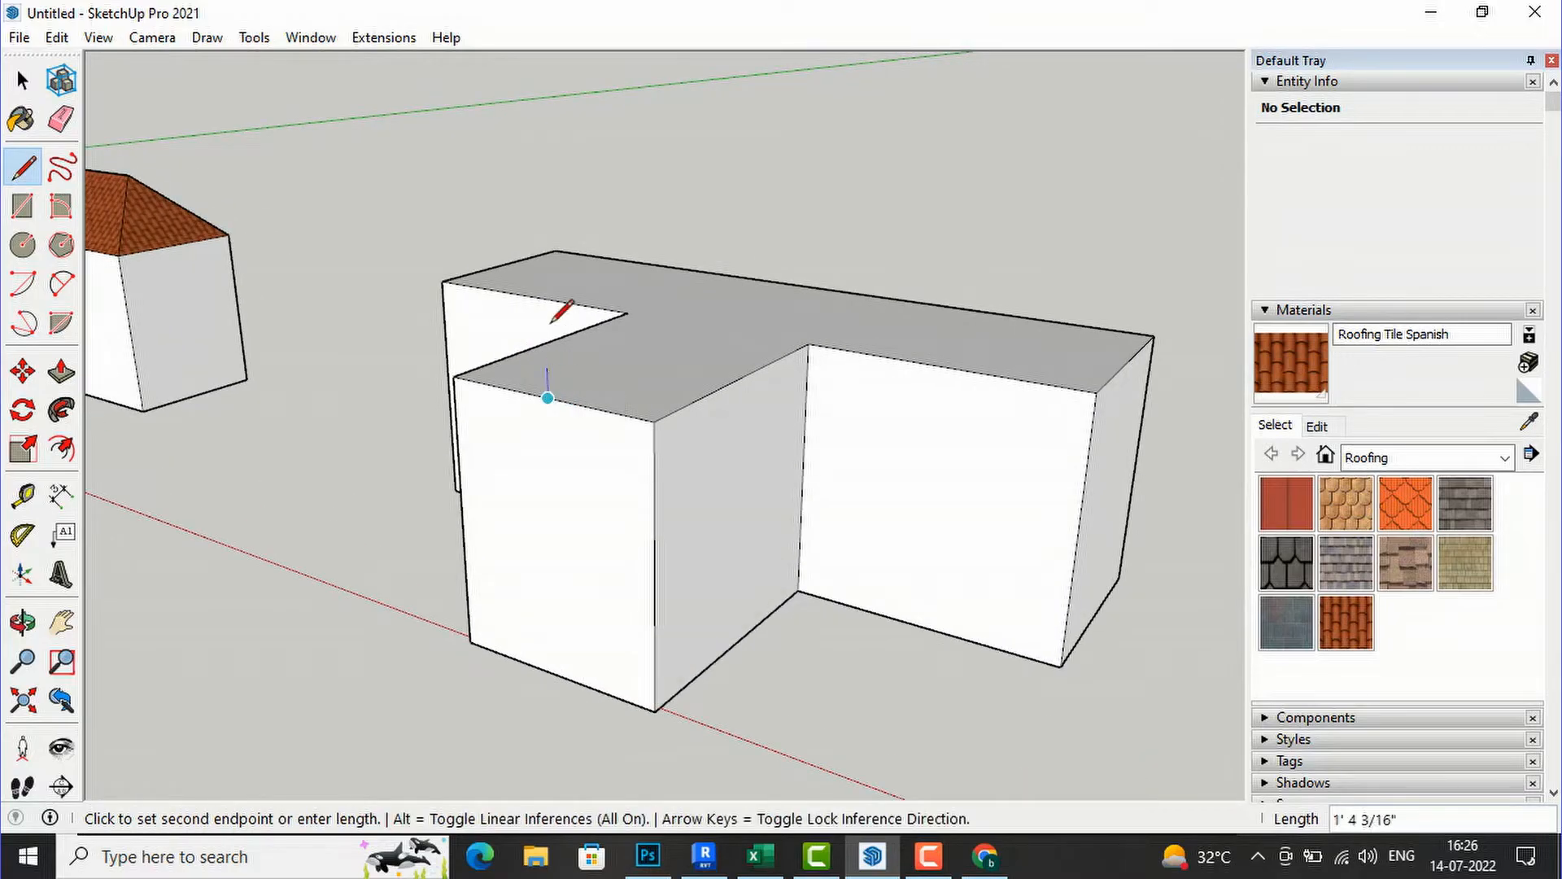
click(545, 289)
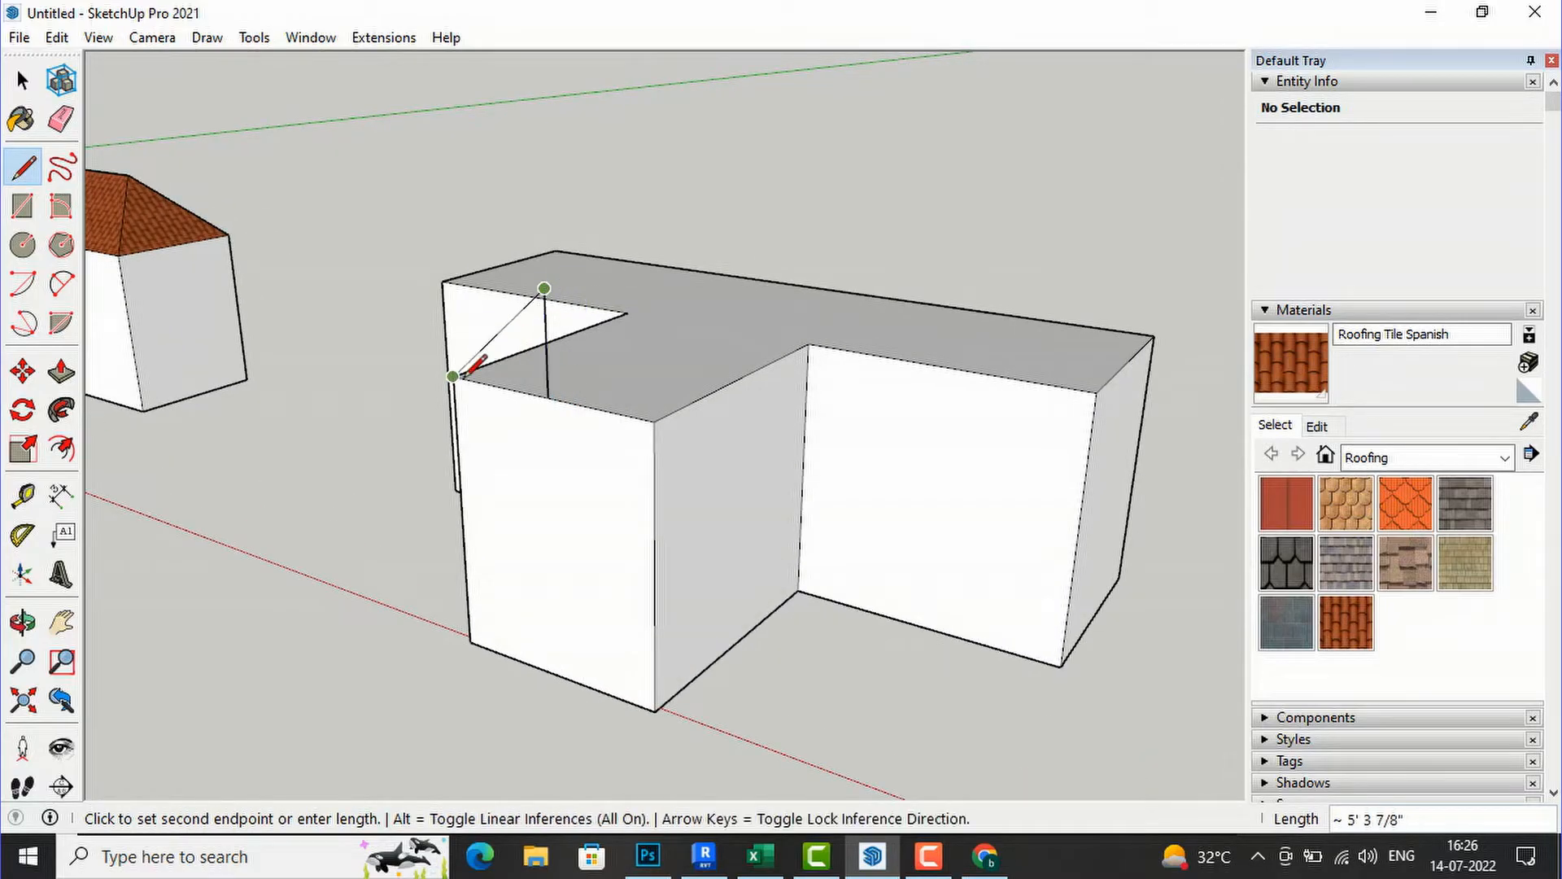
click(454, 378)
click(544, 289)
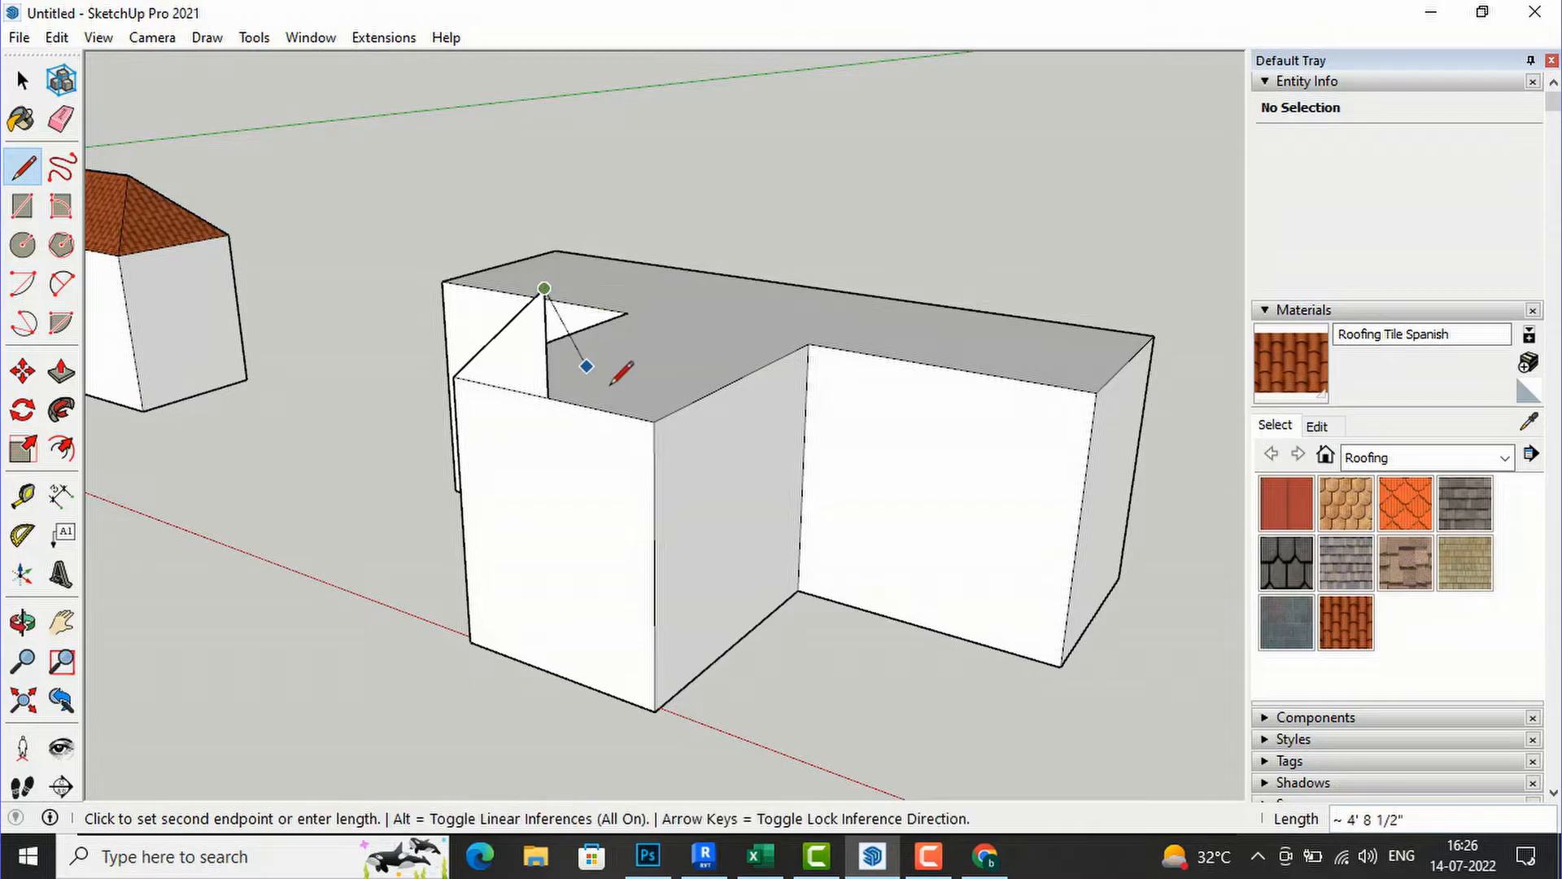
click(654, 421)
click(61, 118)
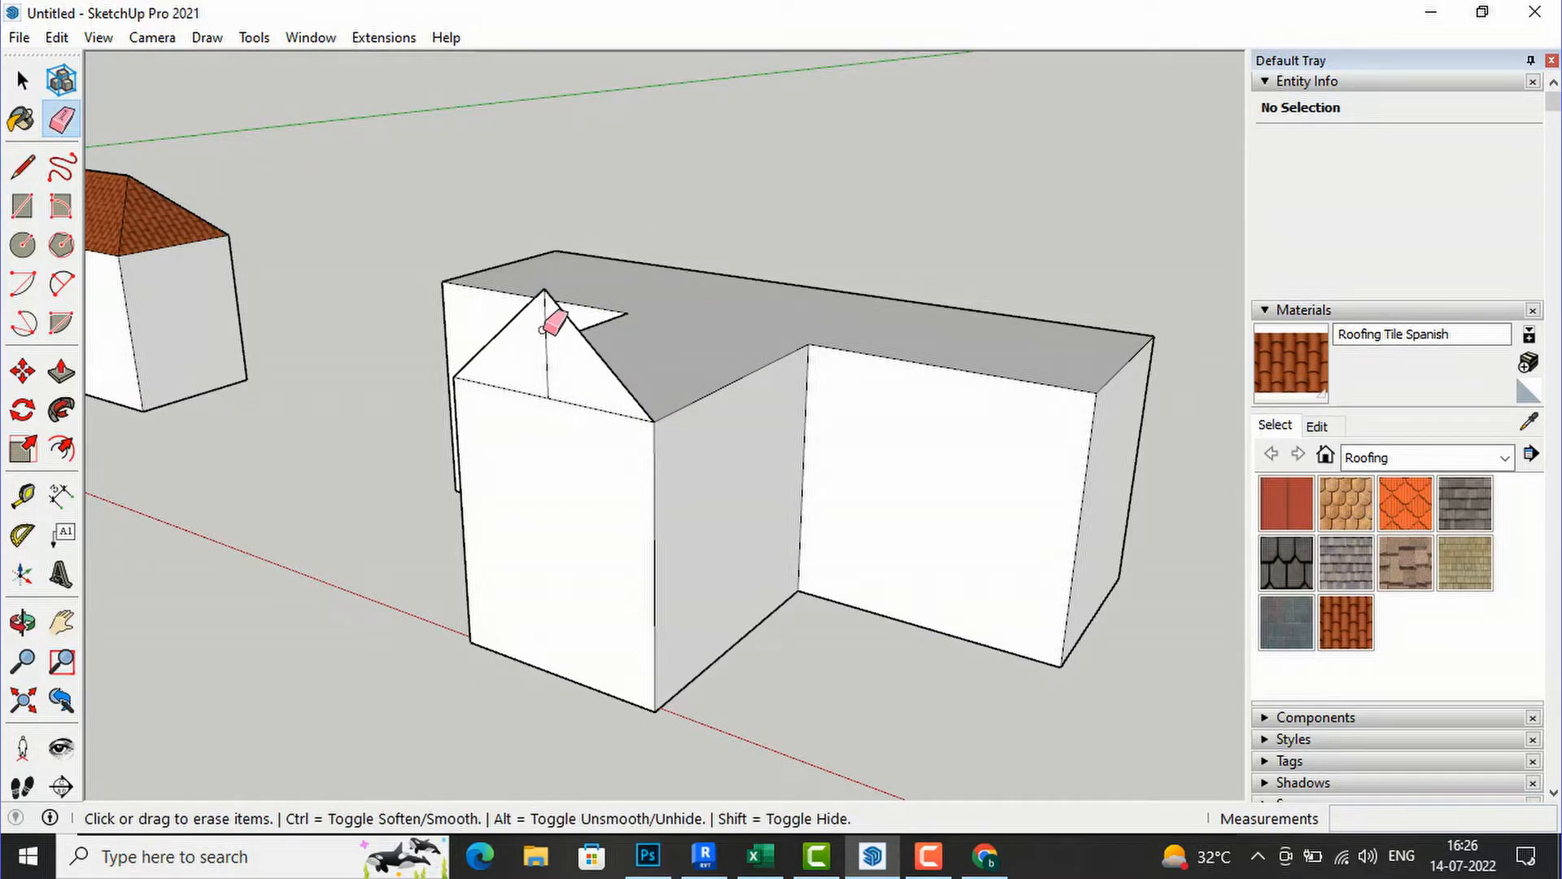
click(542, 329)
Step: Push/Pull the triangular gable back about 10' along the projecting wing to its inner corner with the main block
middle_drag(747, 277, 558, 290)
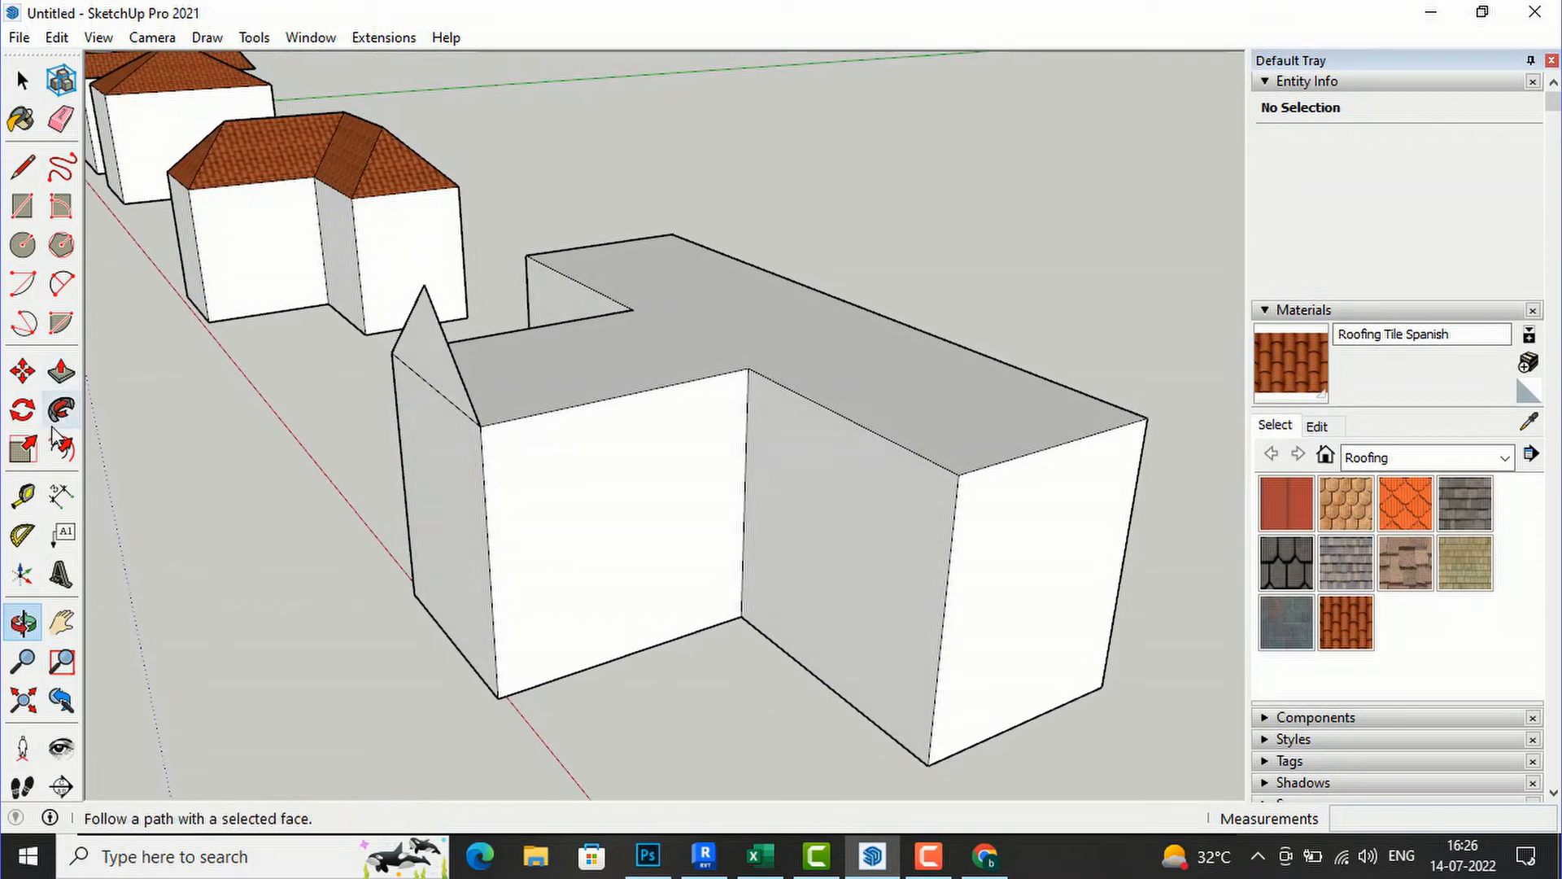
click(69, 372)
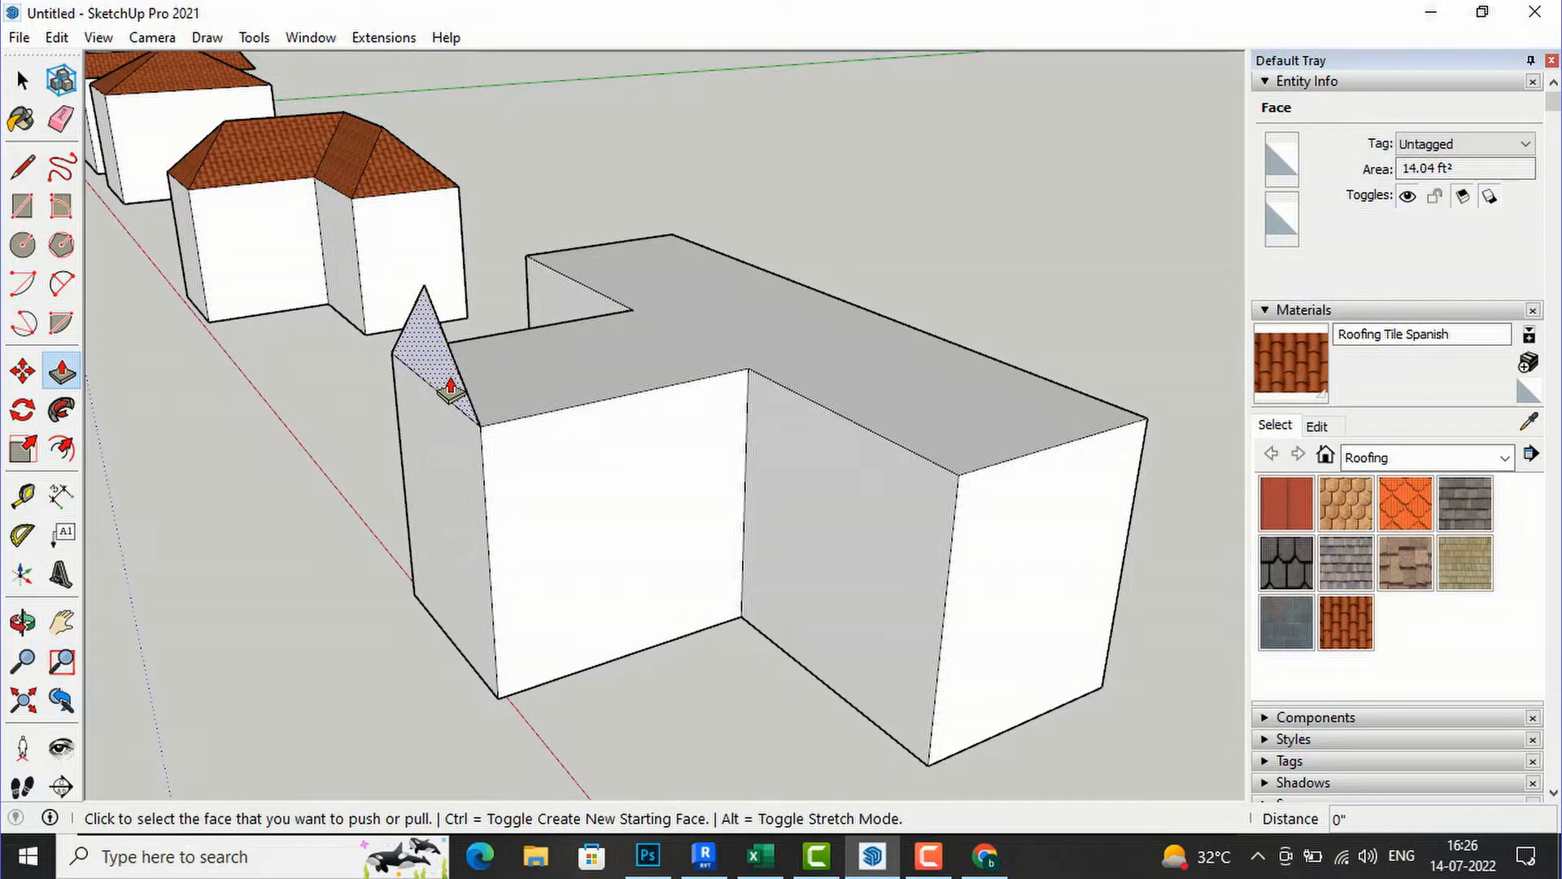
click(449, 389)
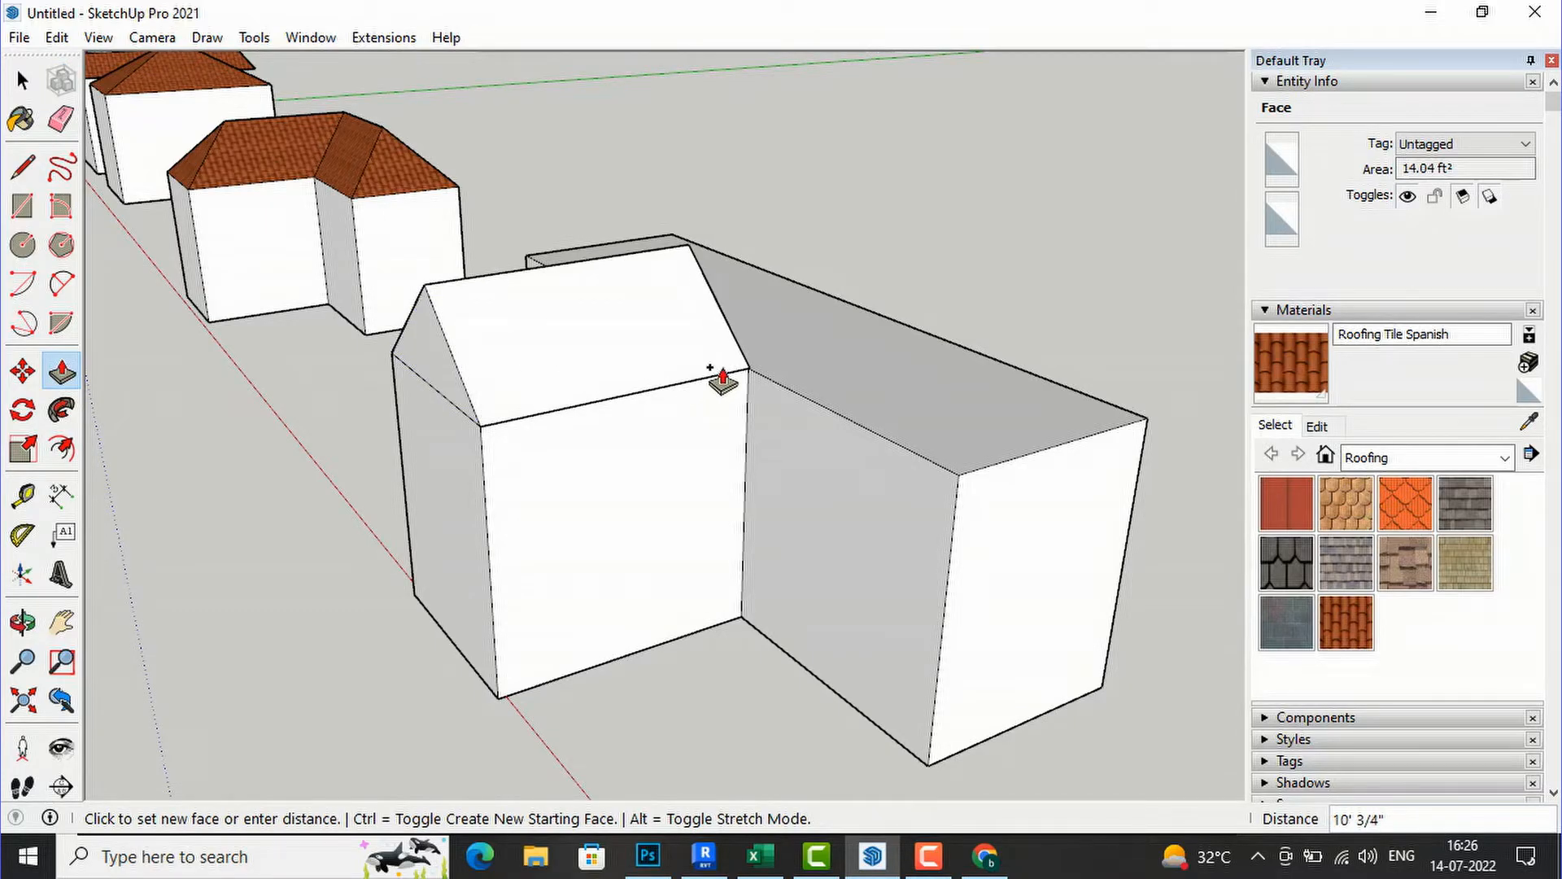
click(709, 368)
Step: Offset the projecting wing's triangular gable outward by about 5" and erase the horizontal lines crossing the wall below it
middle_drag(602, 465, 929, 412)
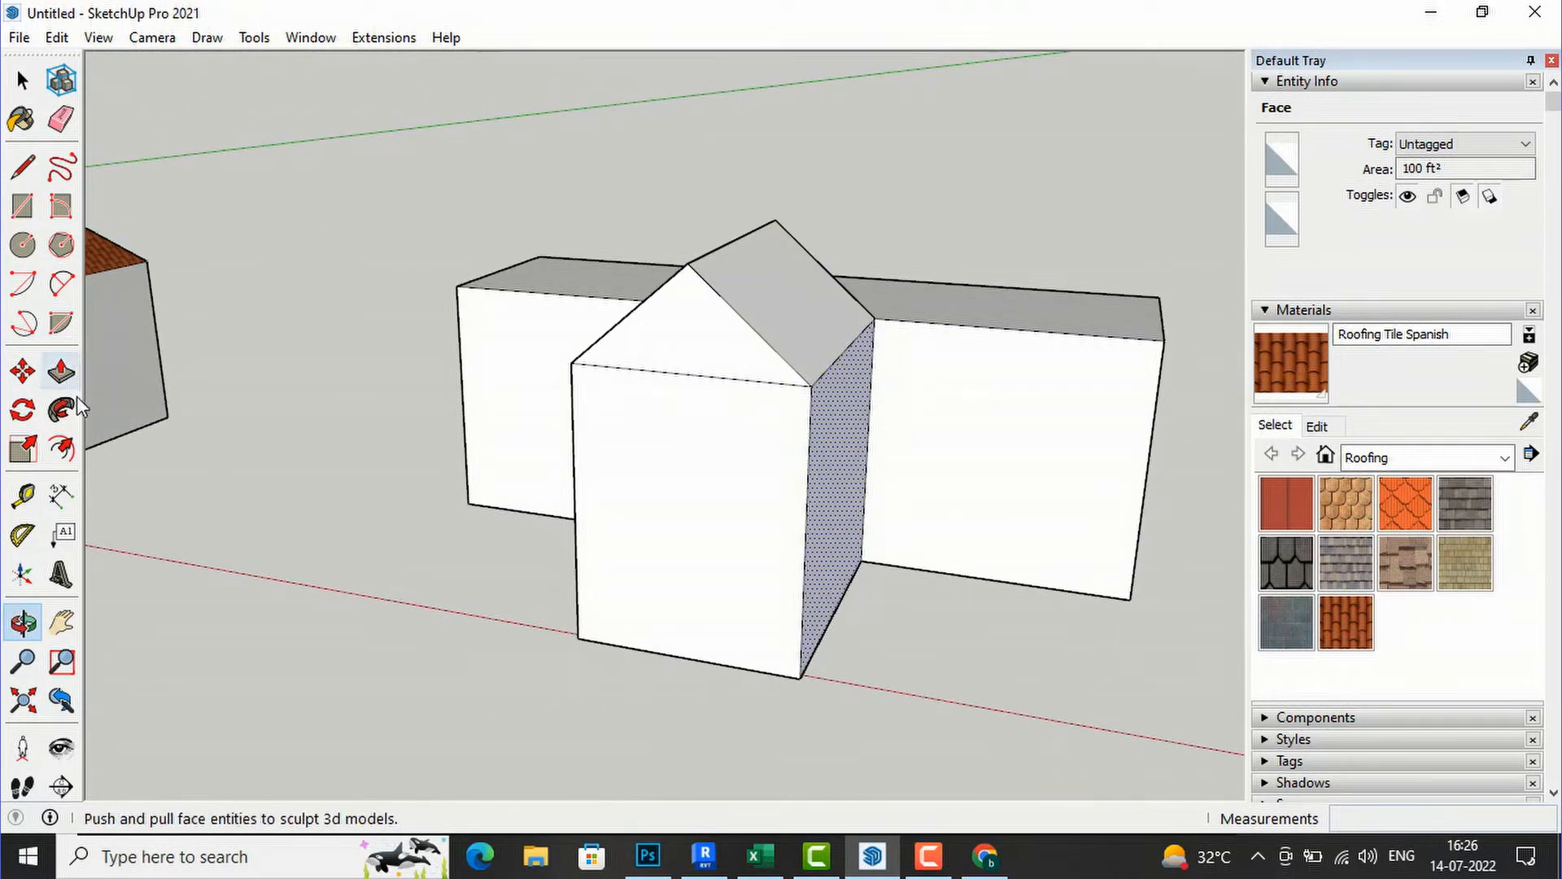
click(63, 446)
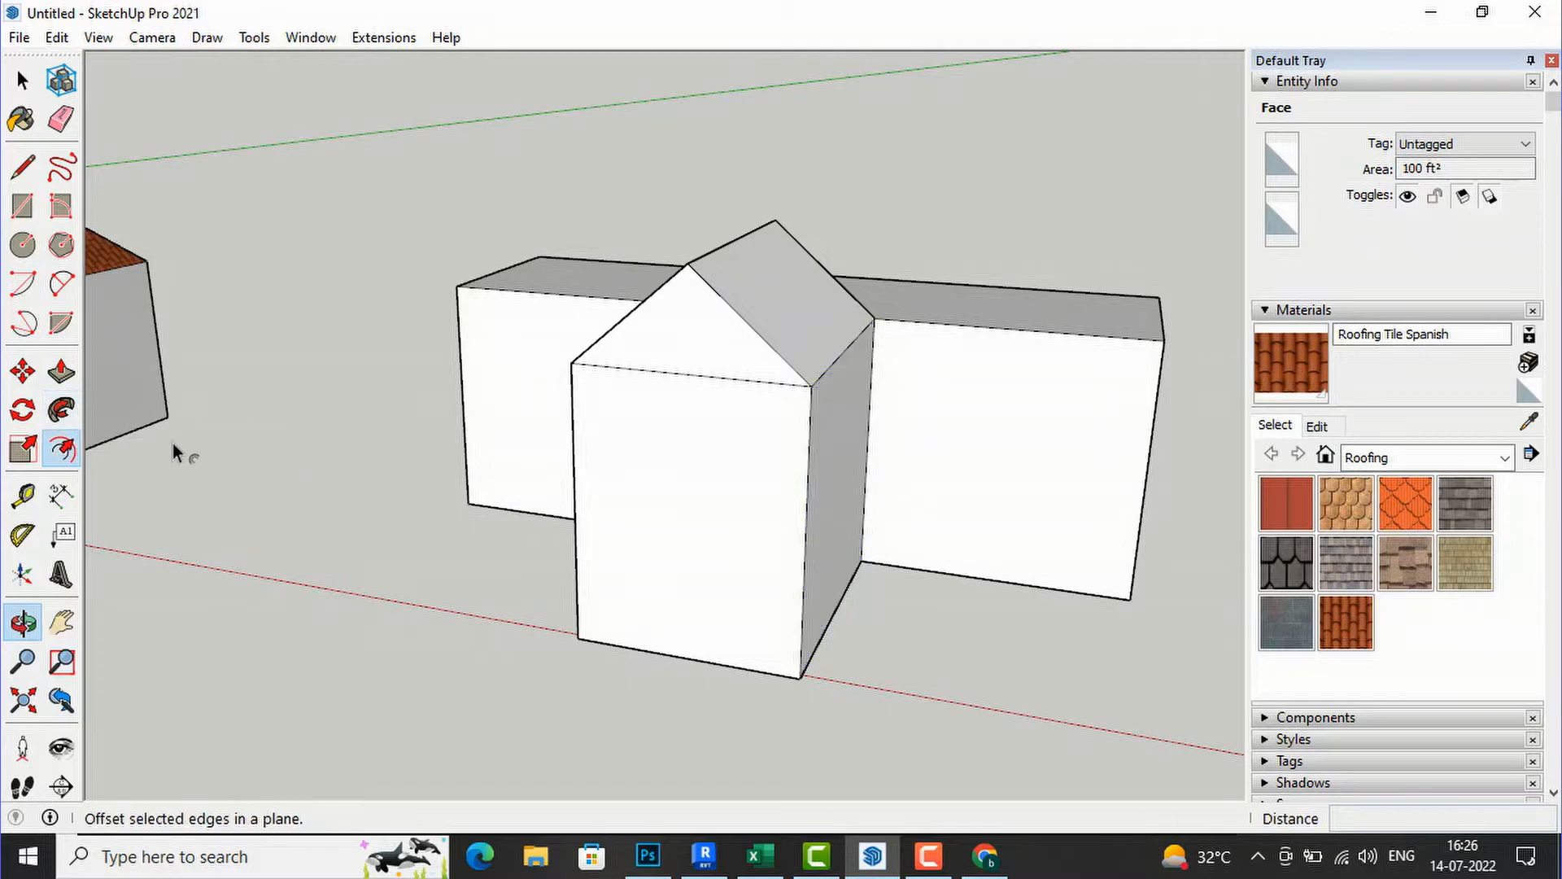
click(682, 336)
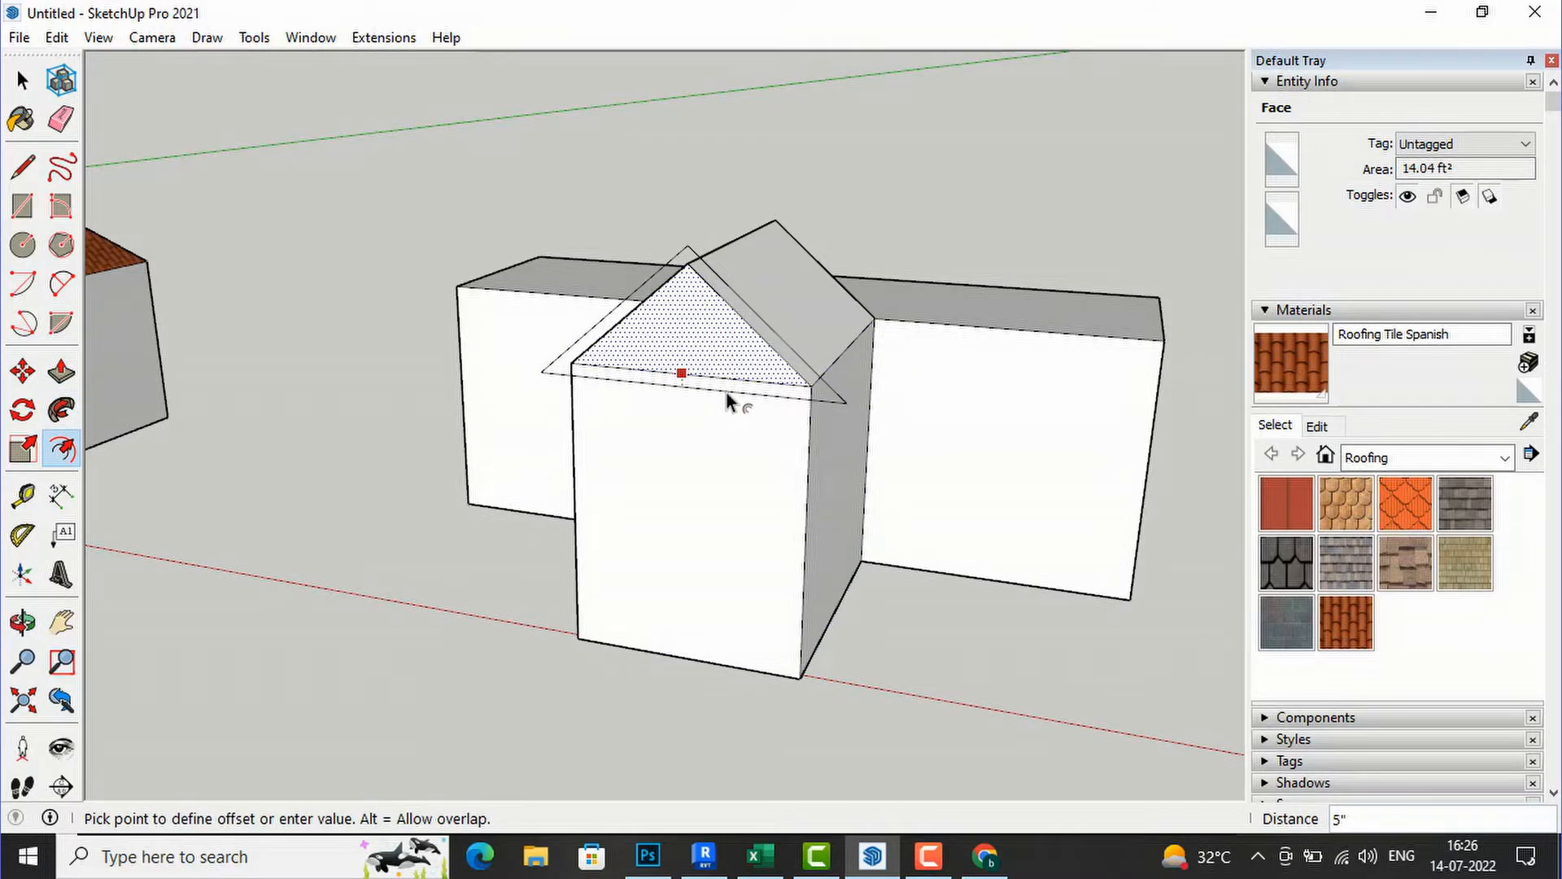
click(728, 399)
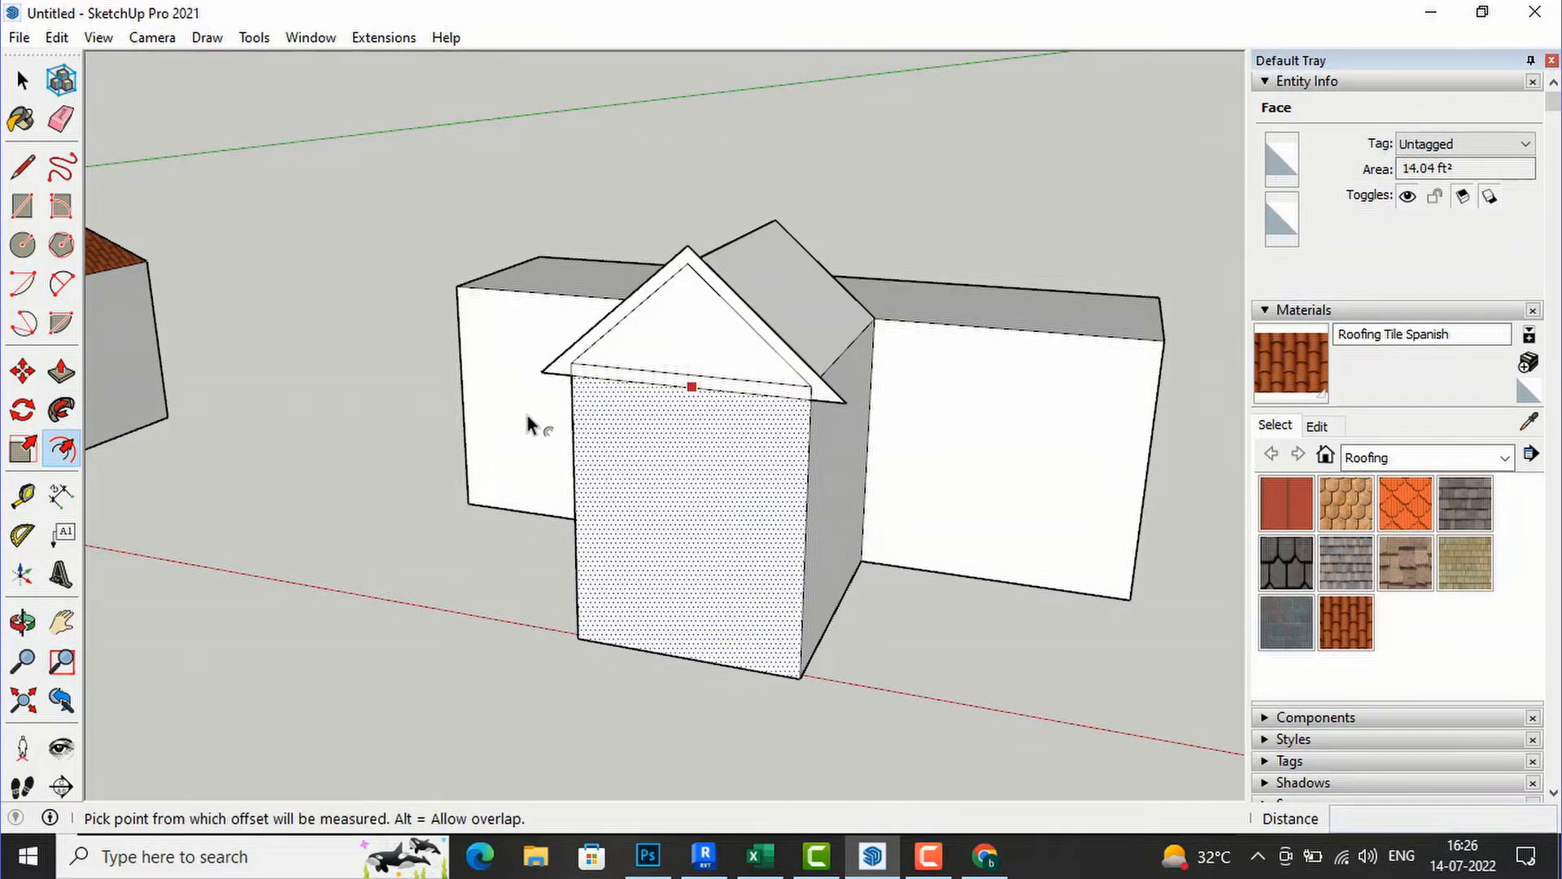
click(62, 117)
click(668, 373)
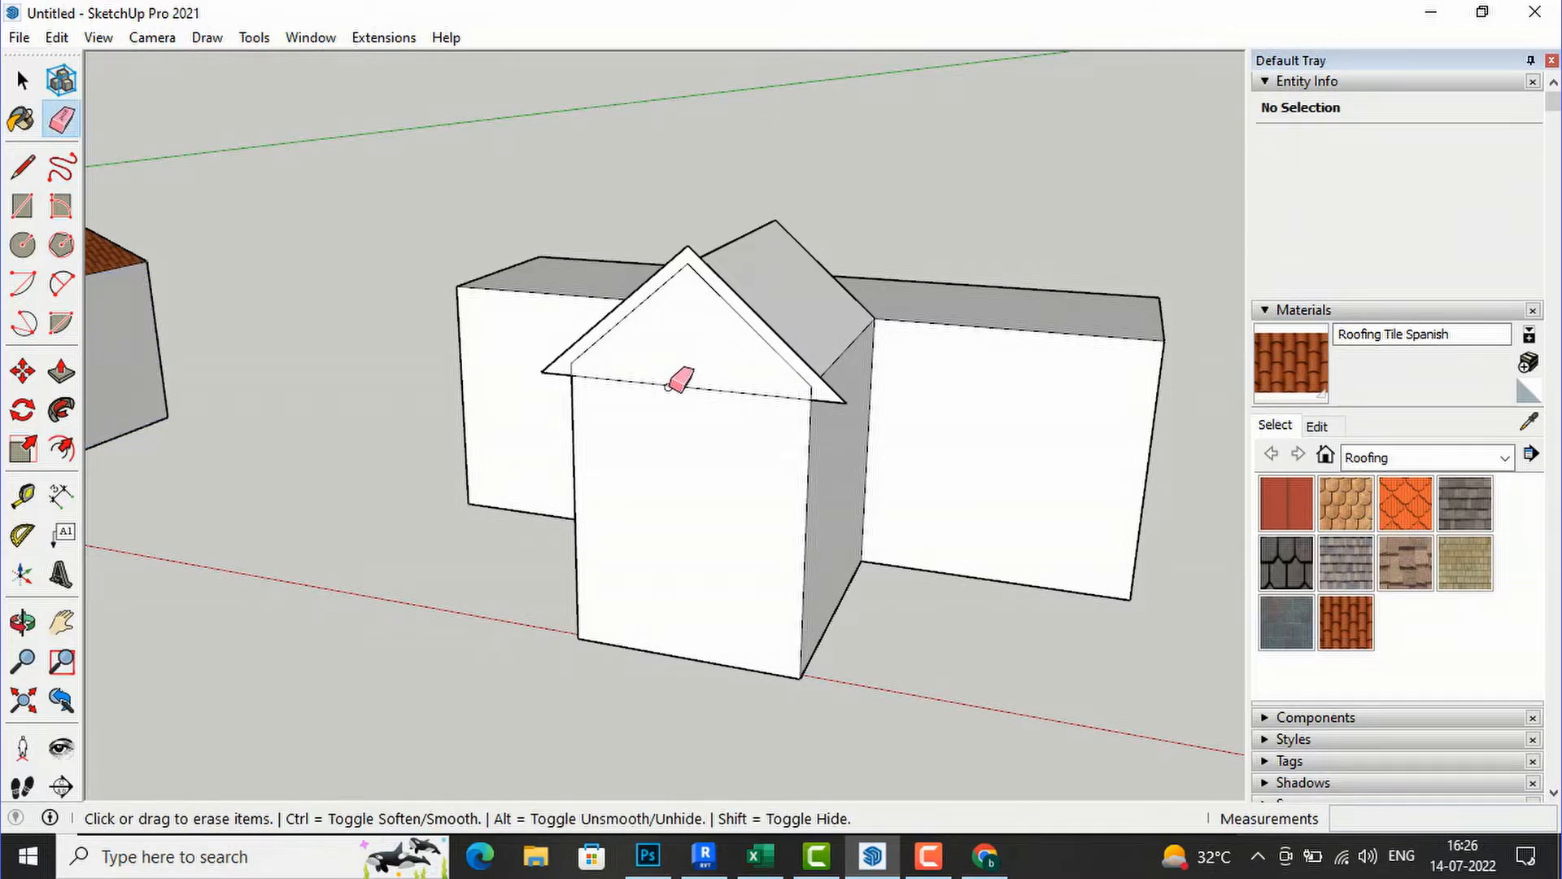
Step: Push/Pull the border strip around the wing's gable outward about 1' 4" to form a front overhang
click(61, 372)
click(643, 286)
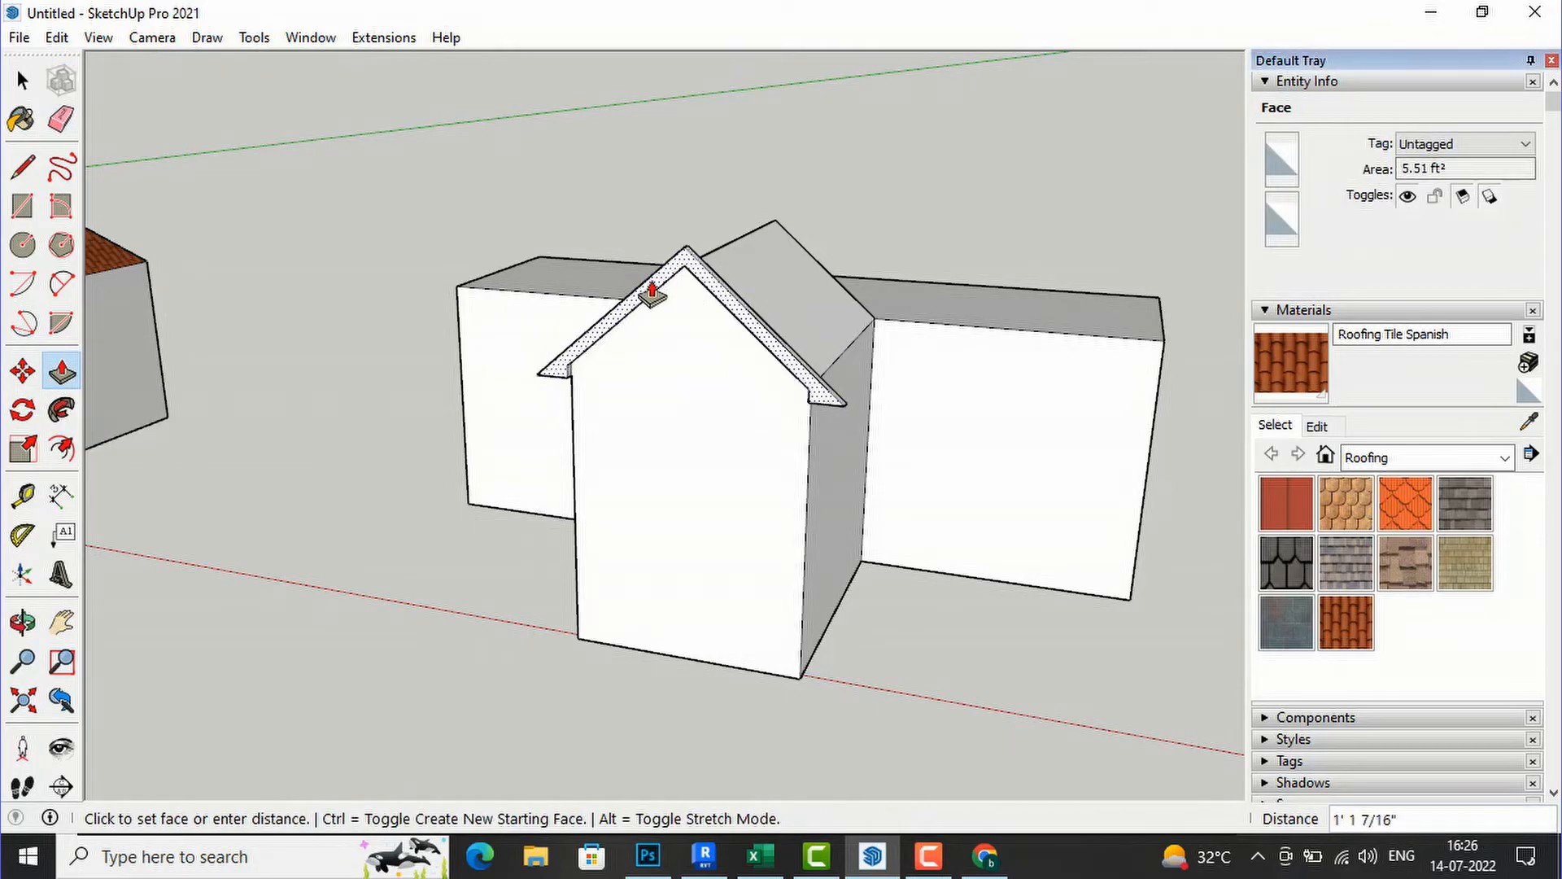
click(656, 286)
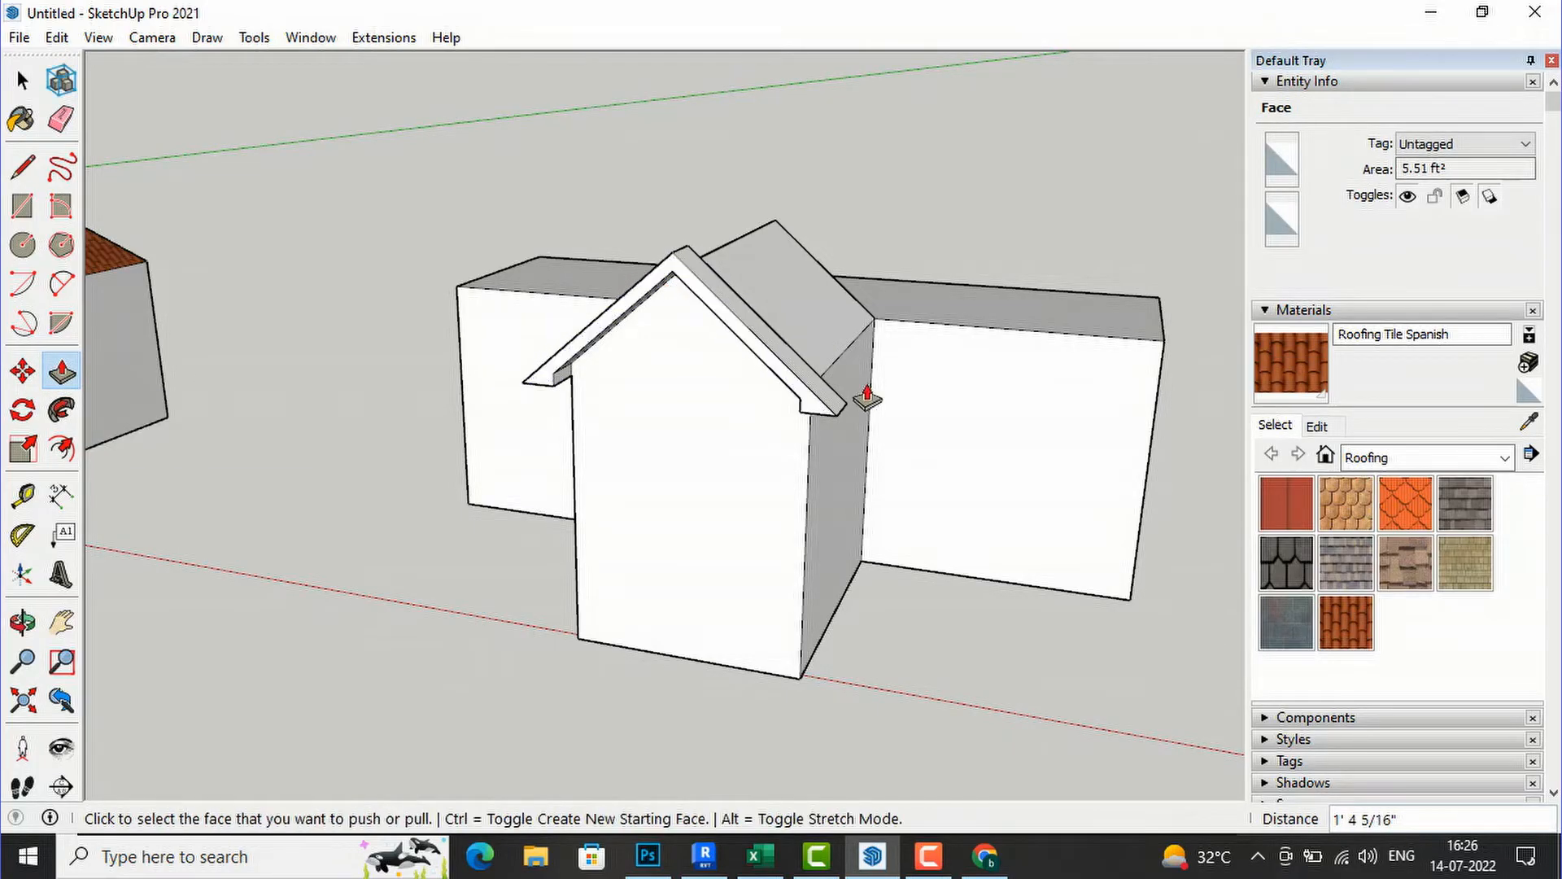
Step: Push/Pull the back face of the wing's roof border about 10' along the wing to the main block
middle_drag(990, 272, 167, 307)
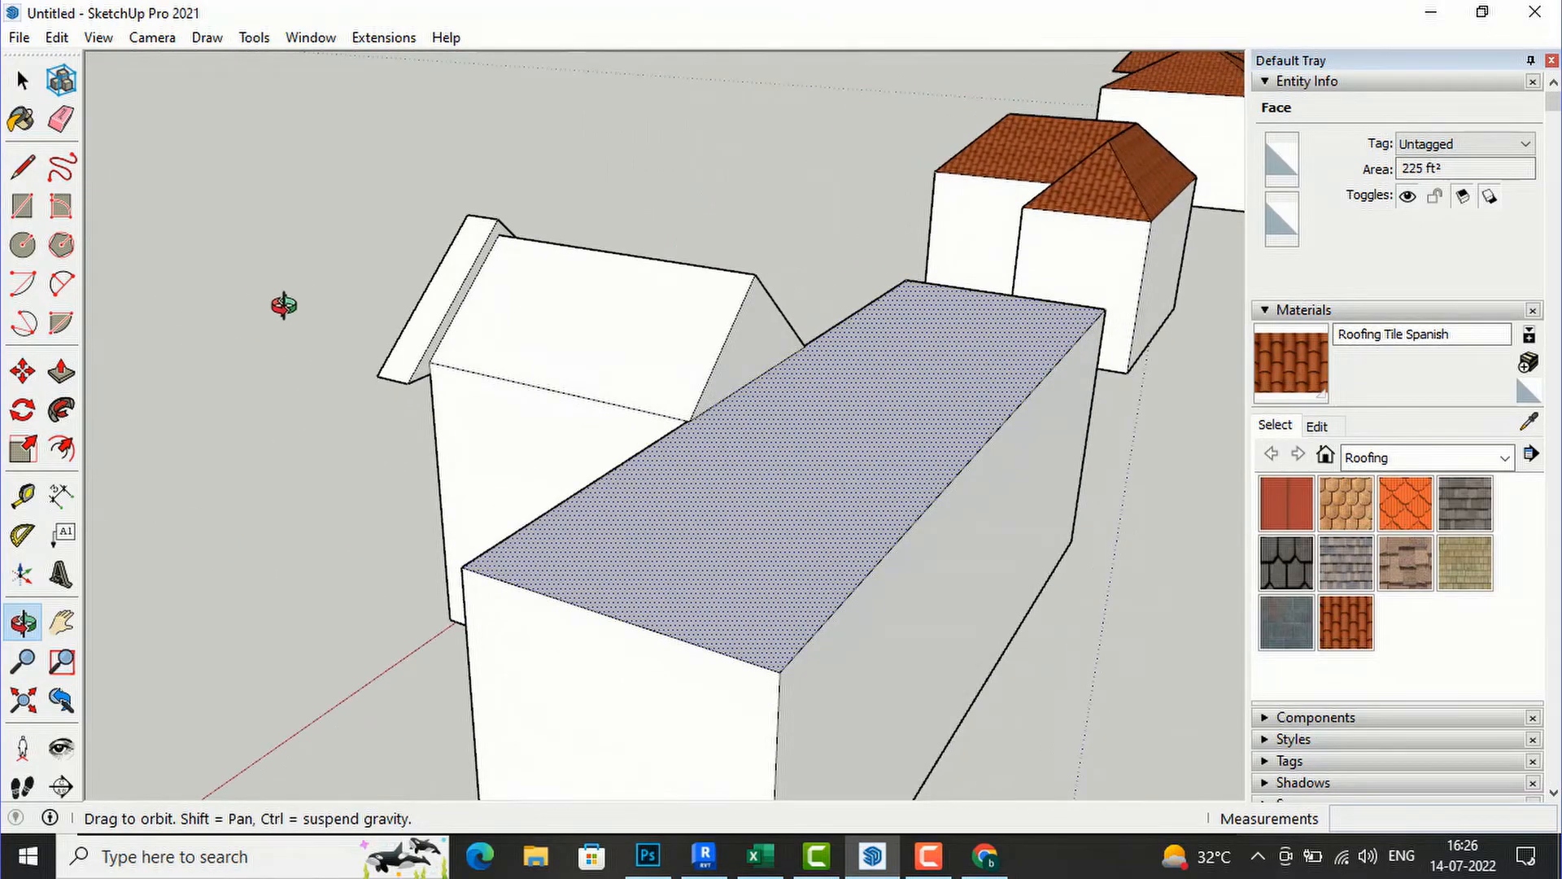
scroll(482, 329, up, 6)
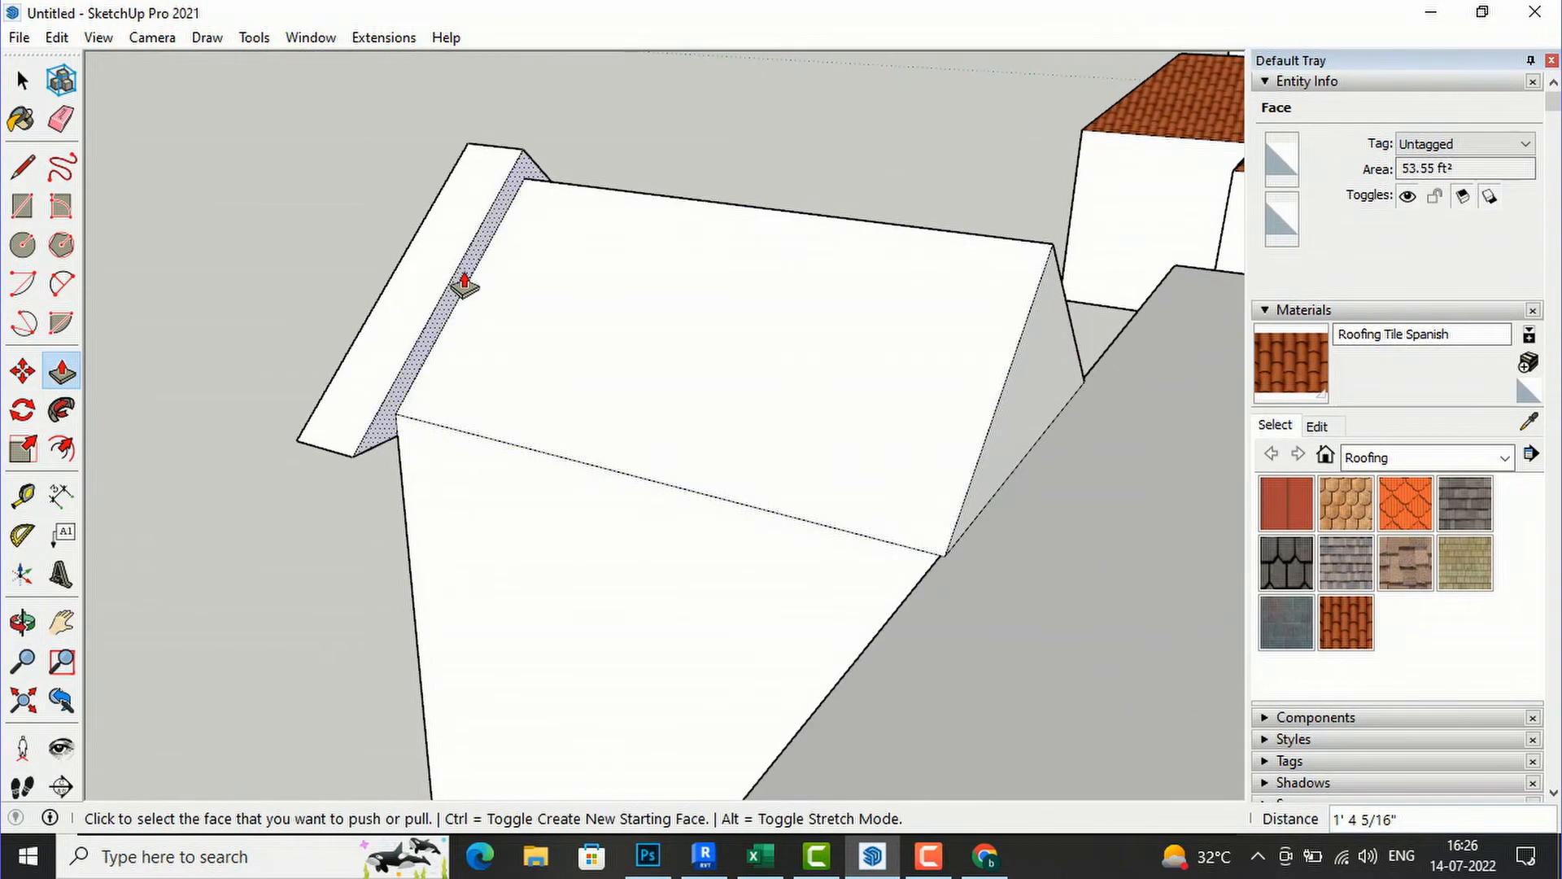
click(491, 301)
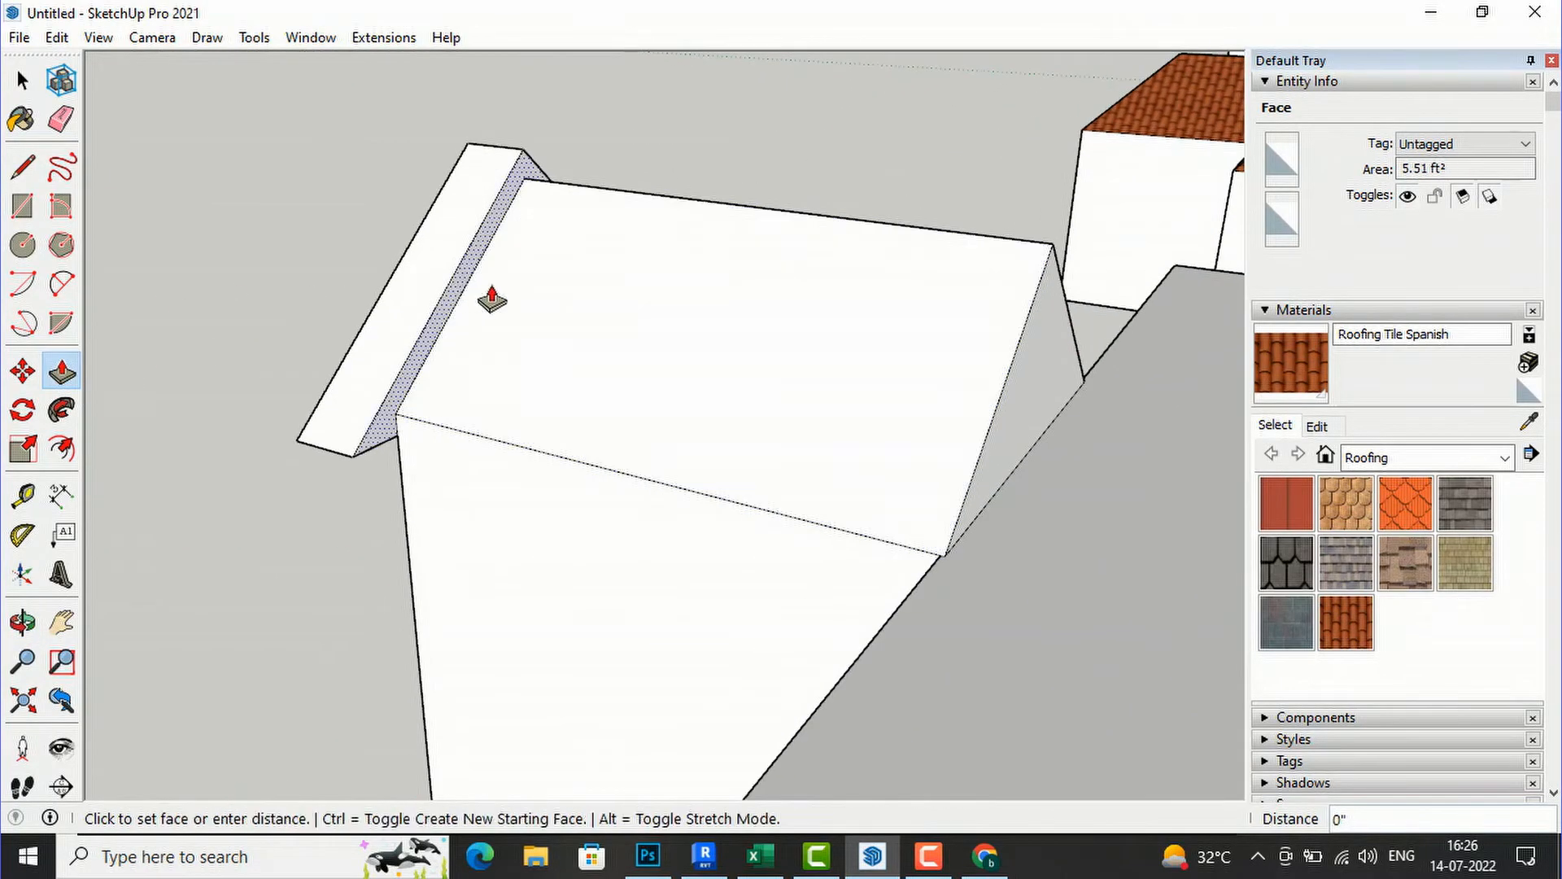
click(966, 488)
scroll(390, 230, down, 6)
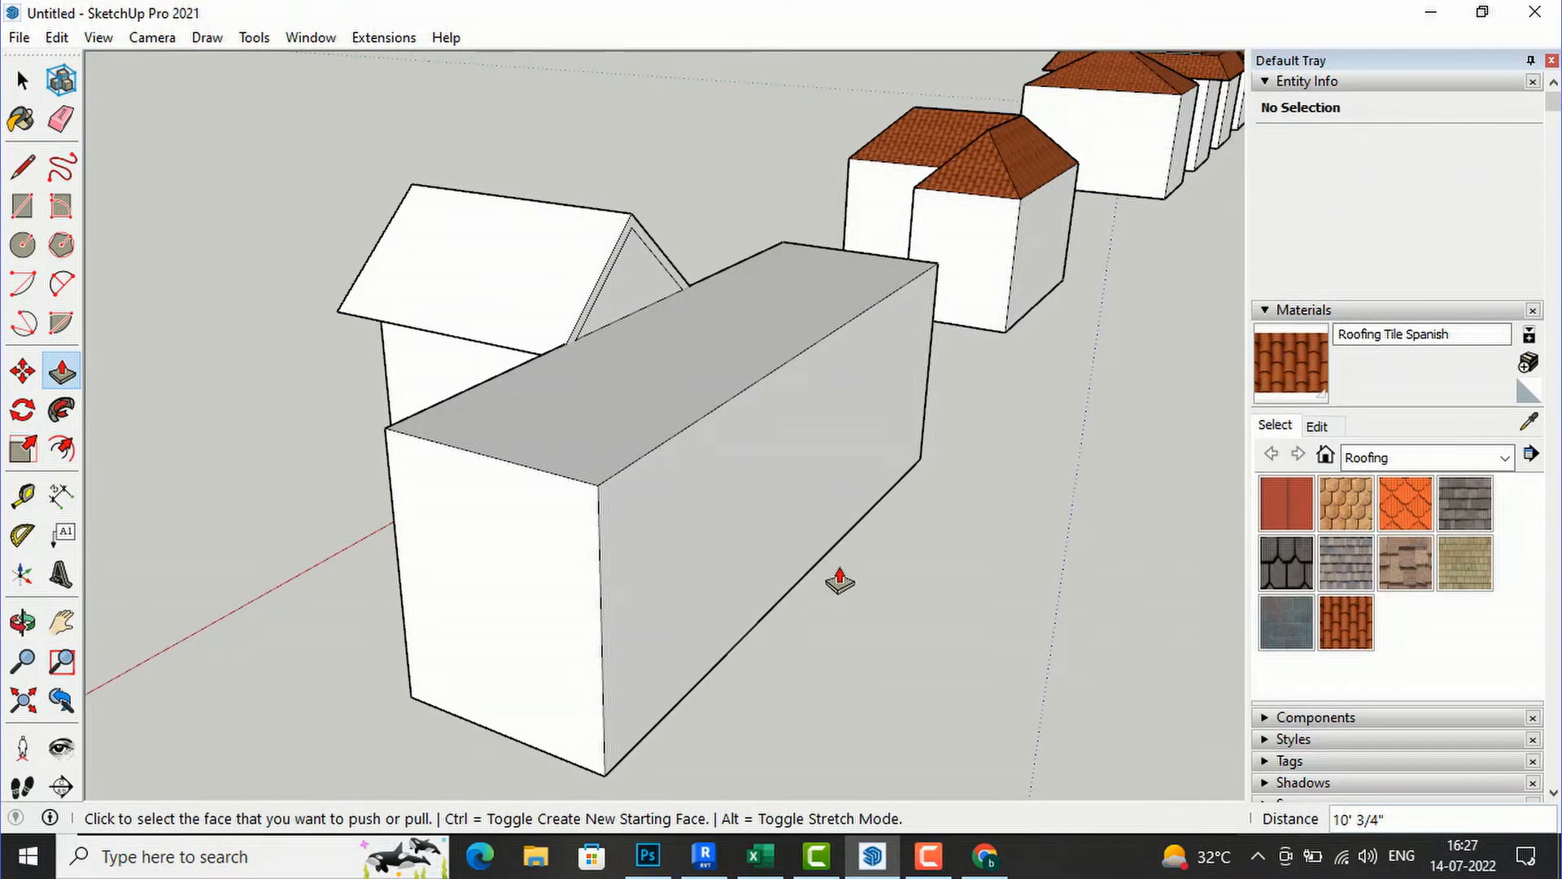
Step: Draw a triangular gable above the end wall of the T-shaped block's main body and erase its vertical centre line
middle_drag(917, 621, 149, 337)
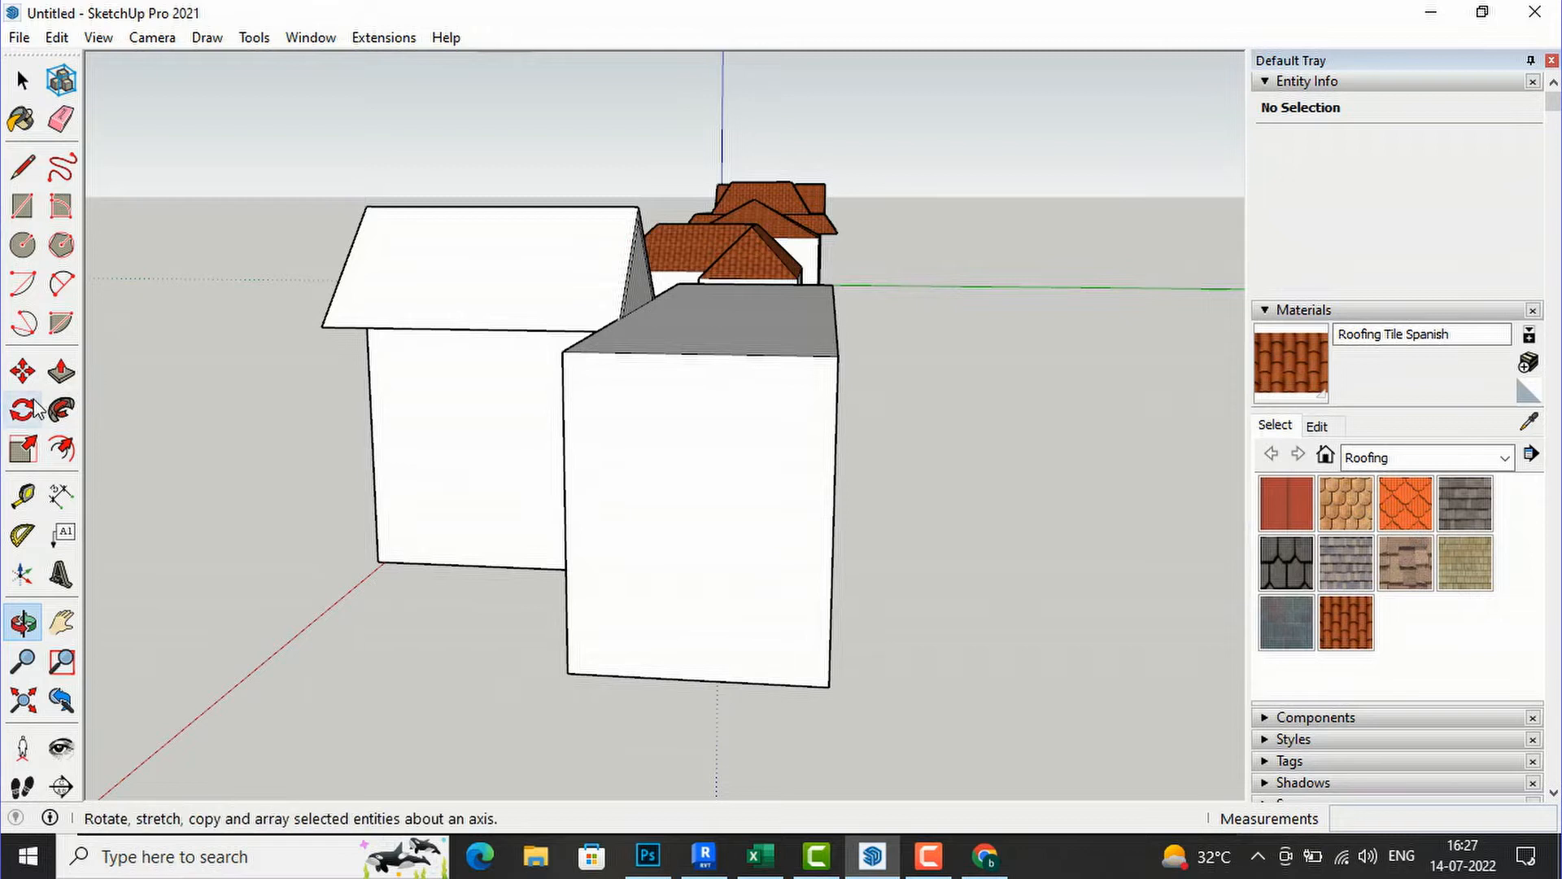
click(23, 166)
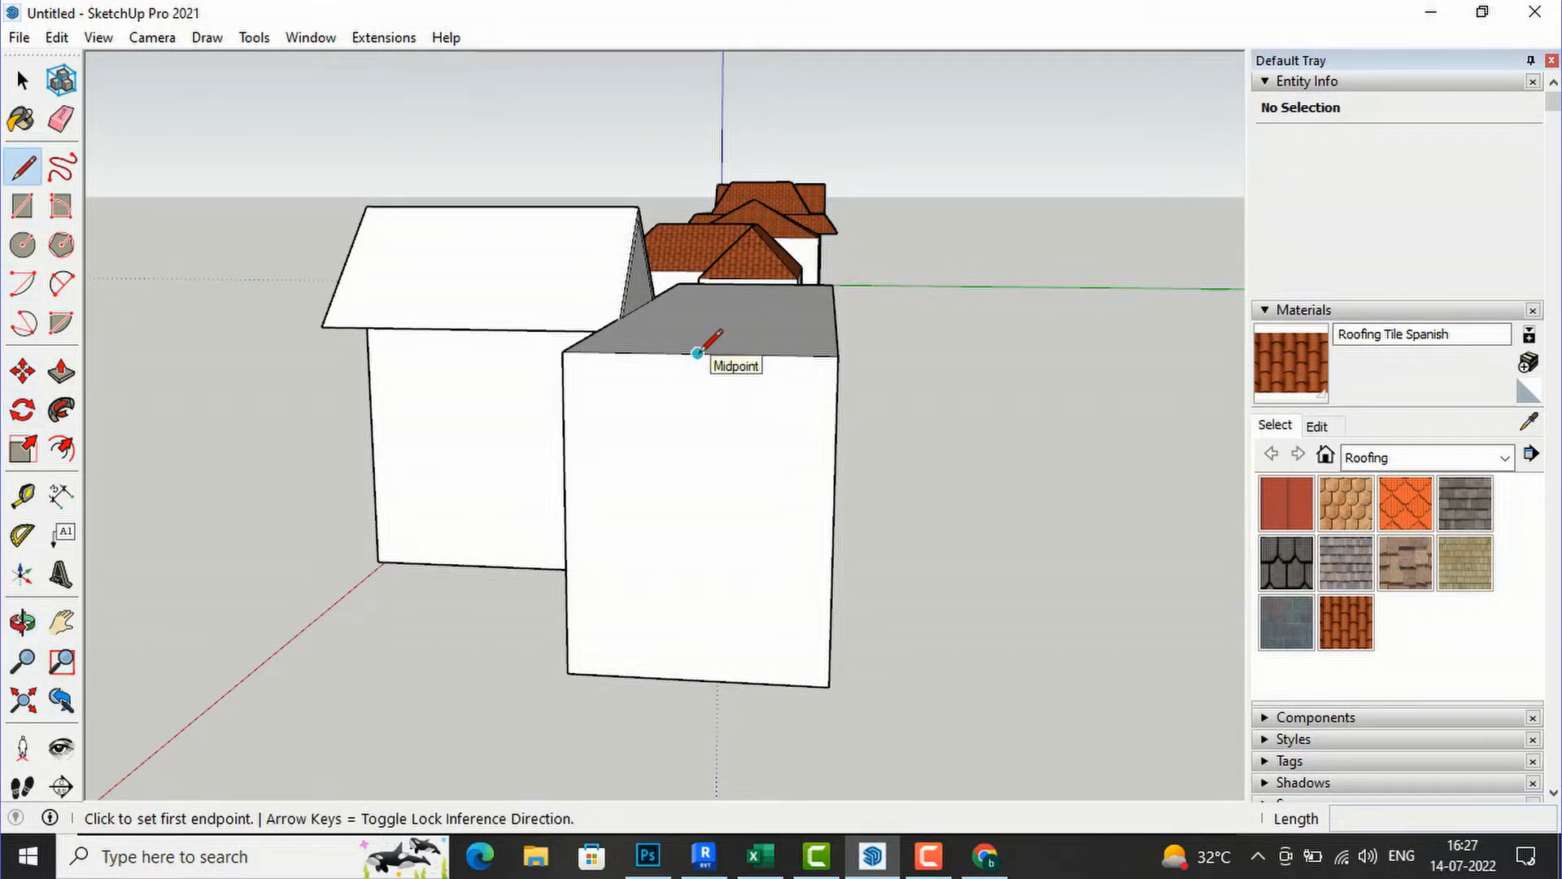
click(698, 353)
click(698, 198)
click(839, 354)
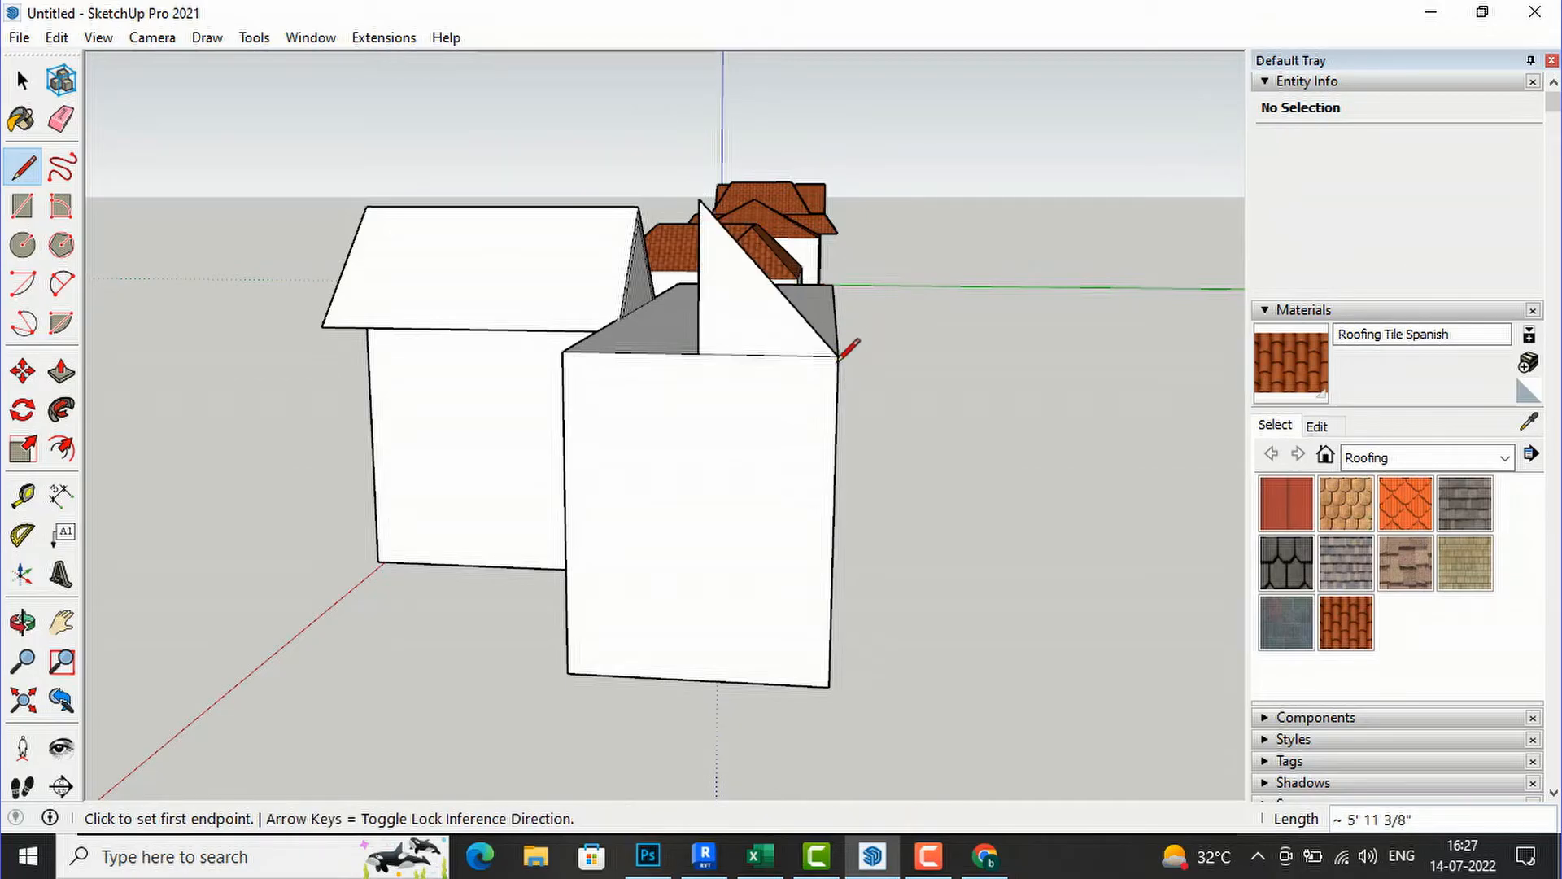
click(699, 198)
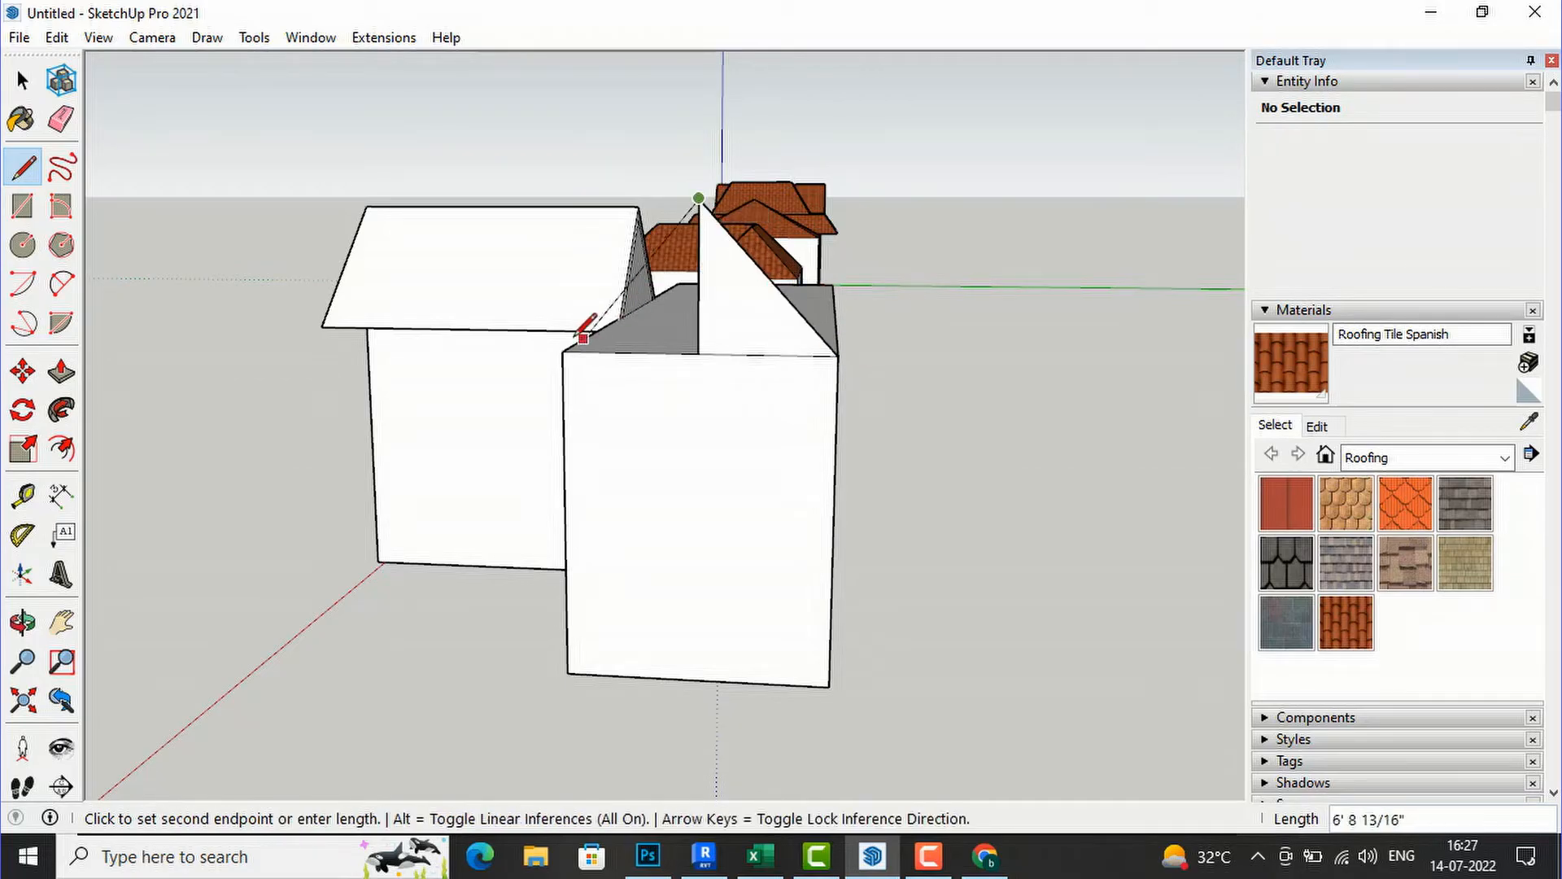
click(562, 352)
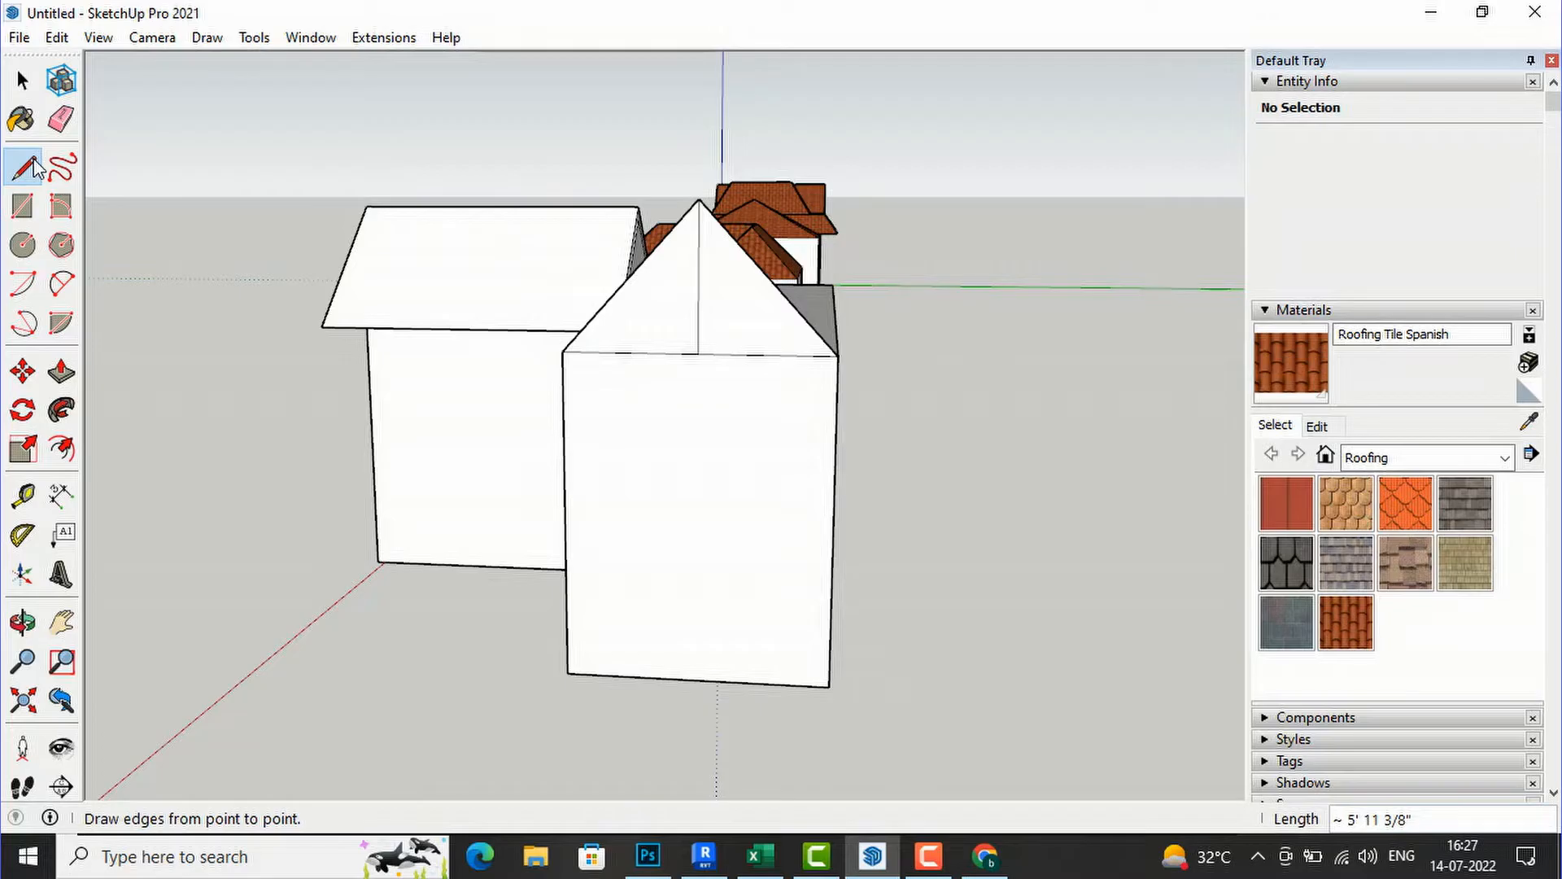
click(61, 118)
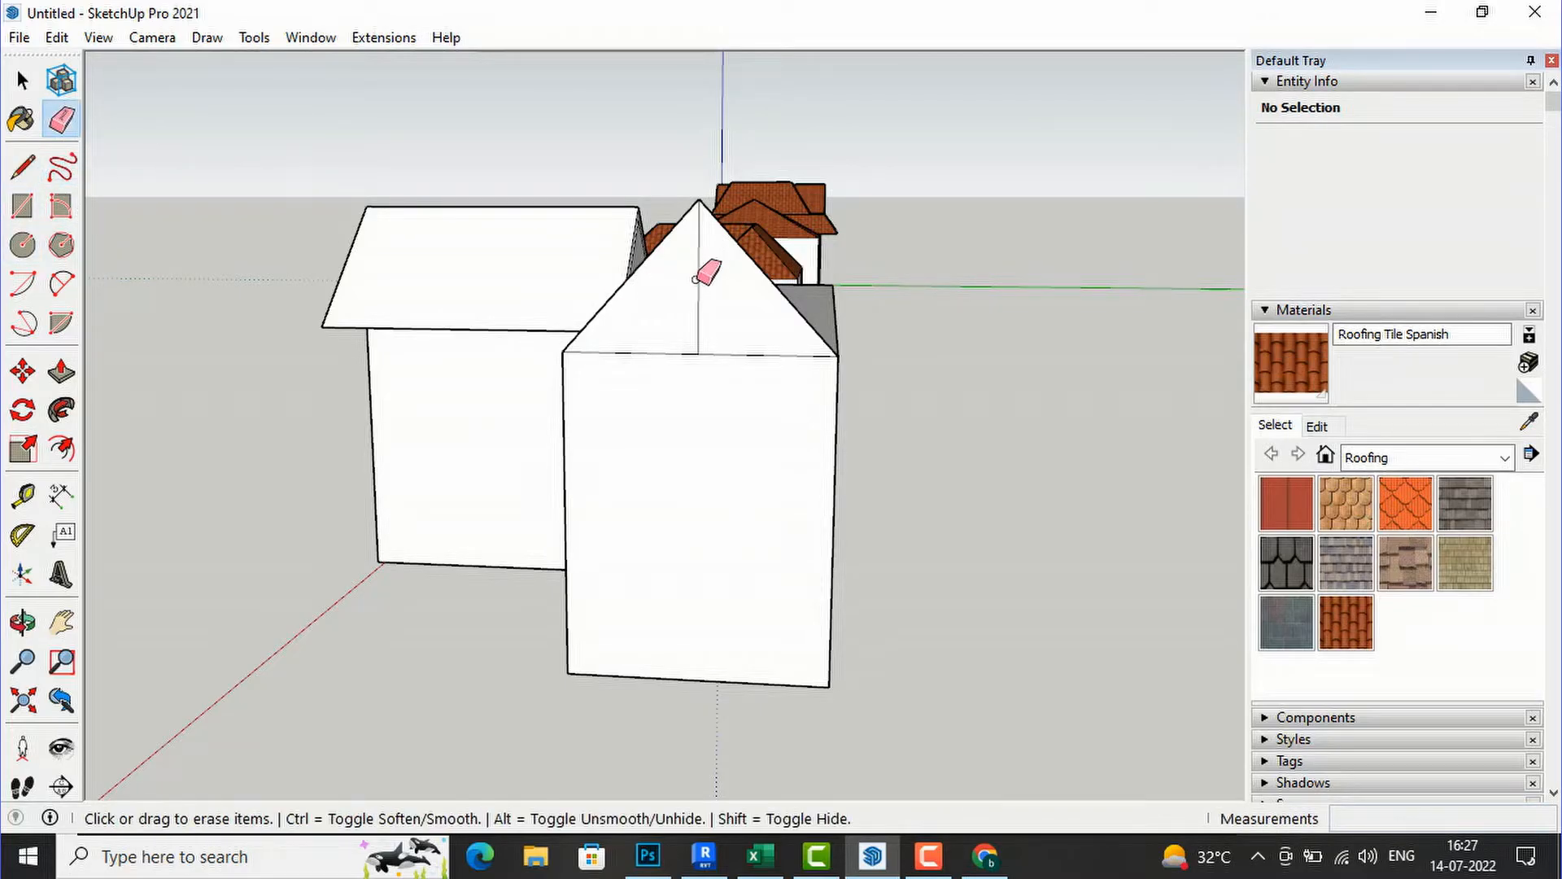
Step: Push/Pull the main body's triangular gable about 28' 5" along the block to its opposite end
key(o)
mouse_move(977, 266)
mouse_down()
mouse_move(698, 496)
mouse_move(188, 374)
mouse_move(258, 387)
mouse_move(570, 358)
mouse_up()
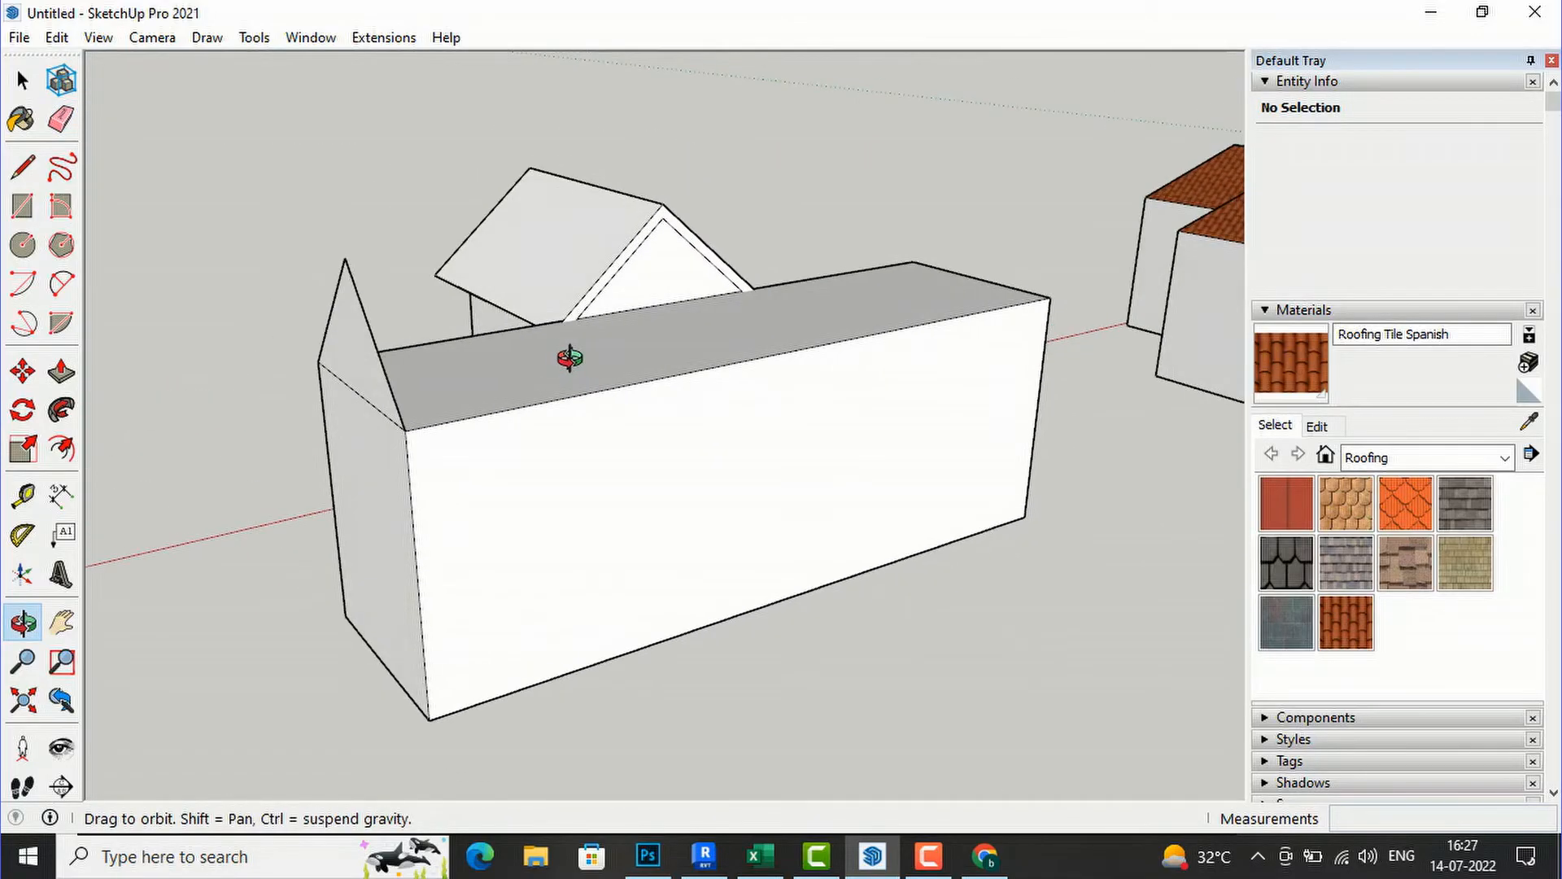
click(62, 373)
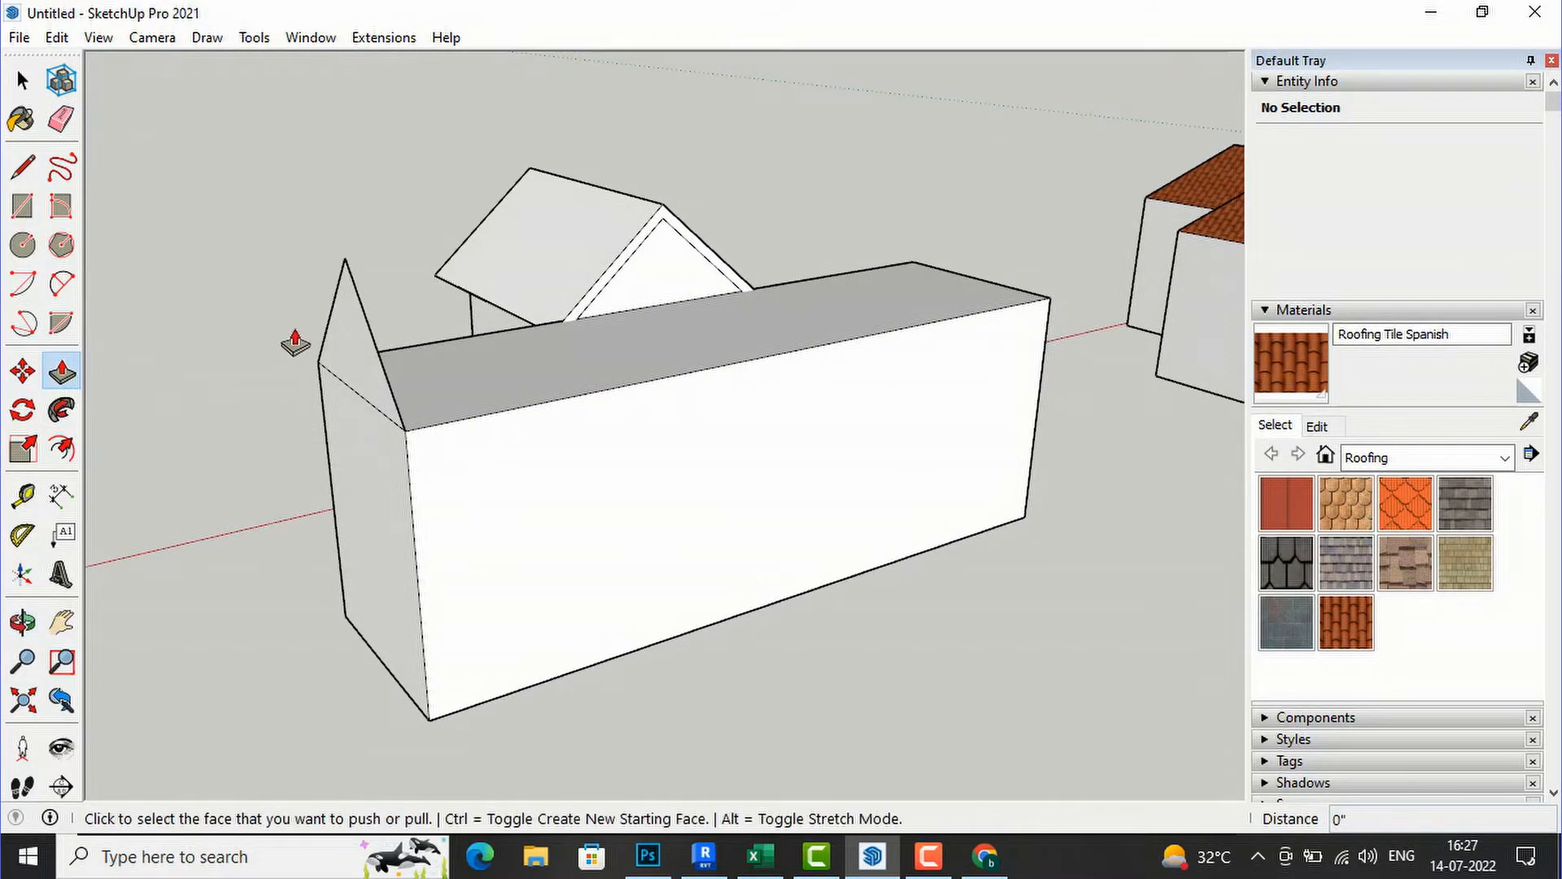
click(334, 356)
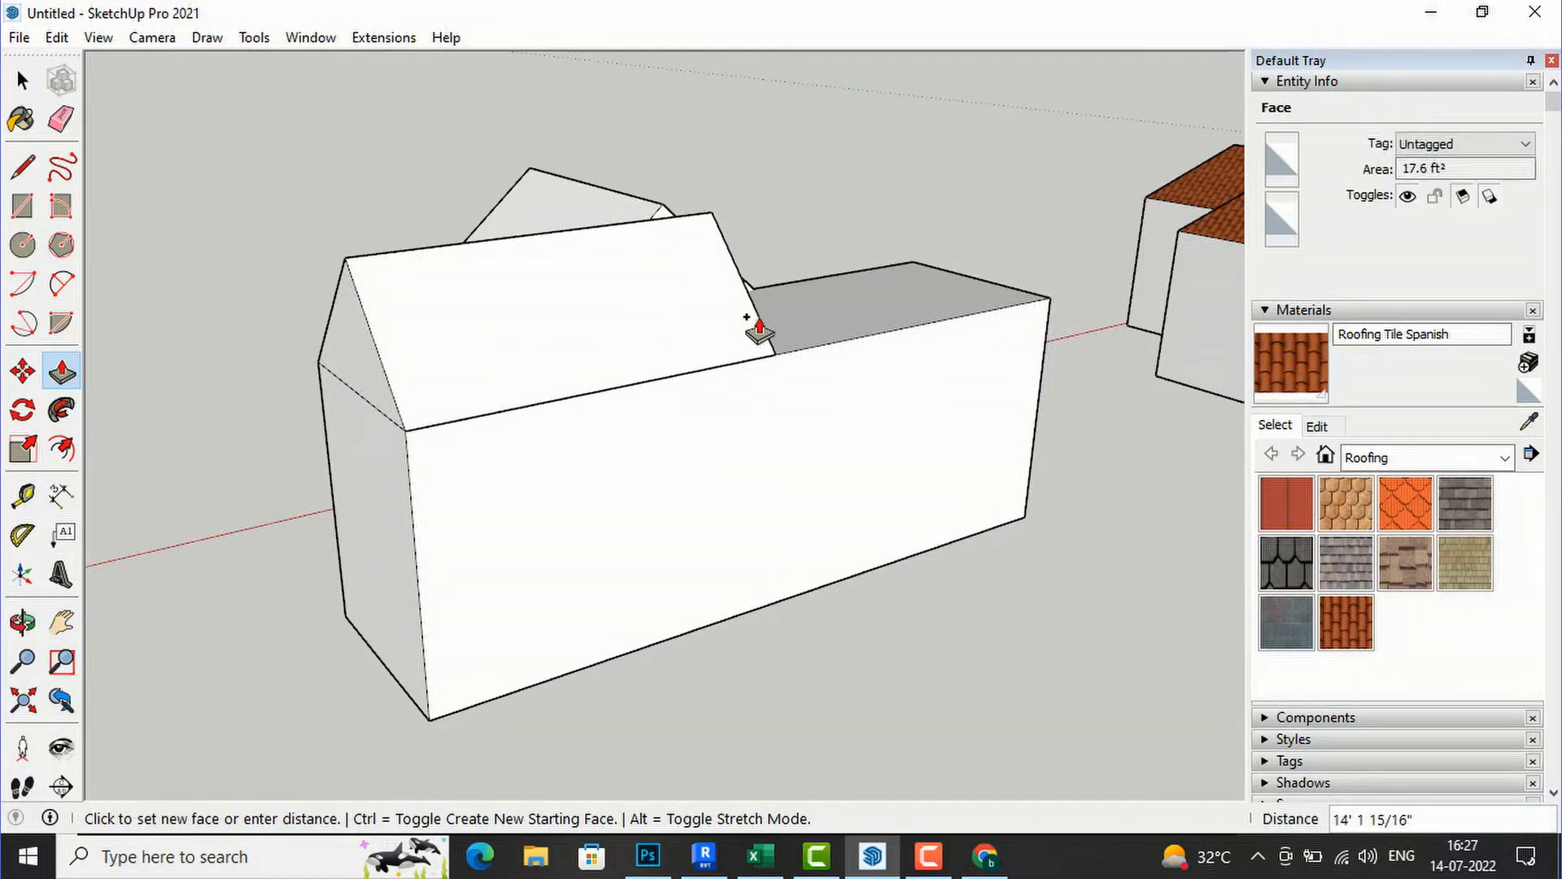
click(984, 301)
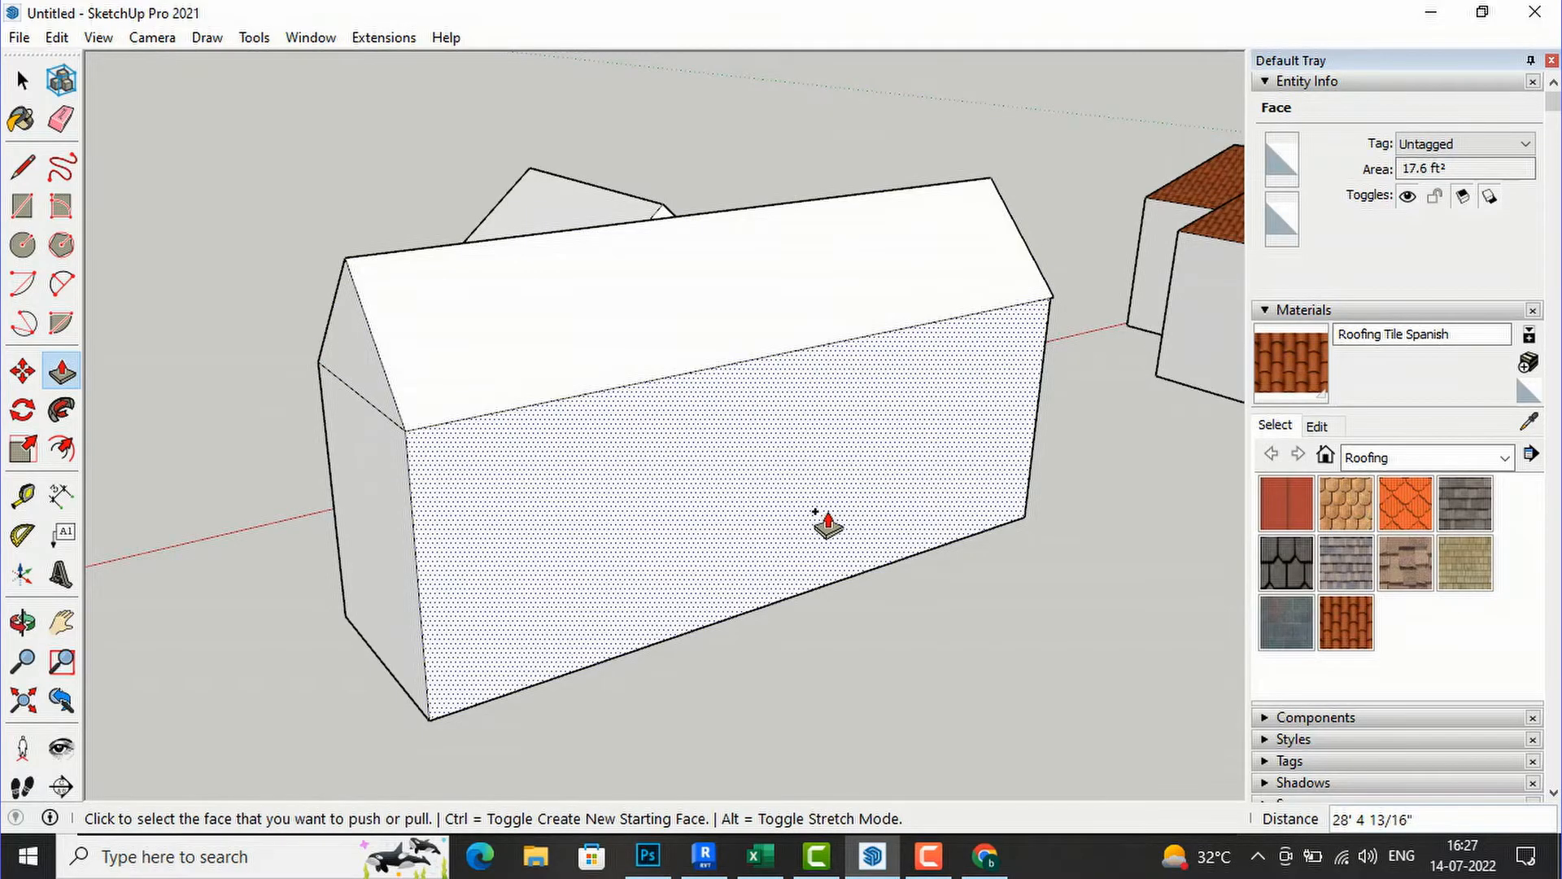
Step: Offset the main body's end gable outward by about 2 1/2" and erase the horizontal lines crossing the wall below it
middle_drag(540, 464, 929, 426)
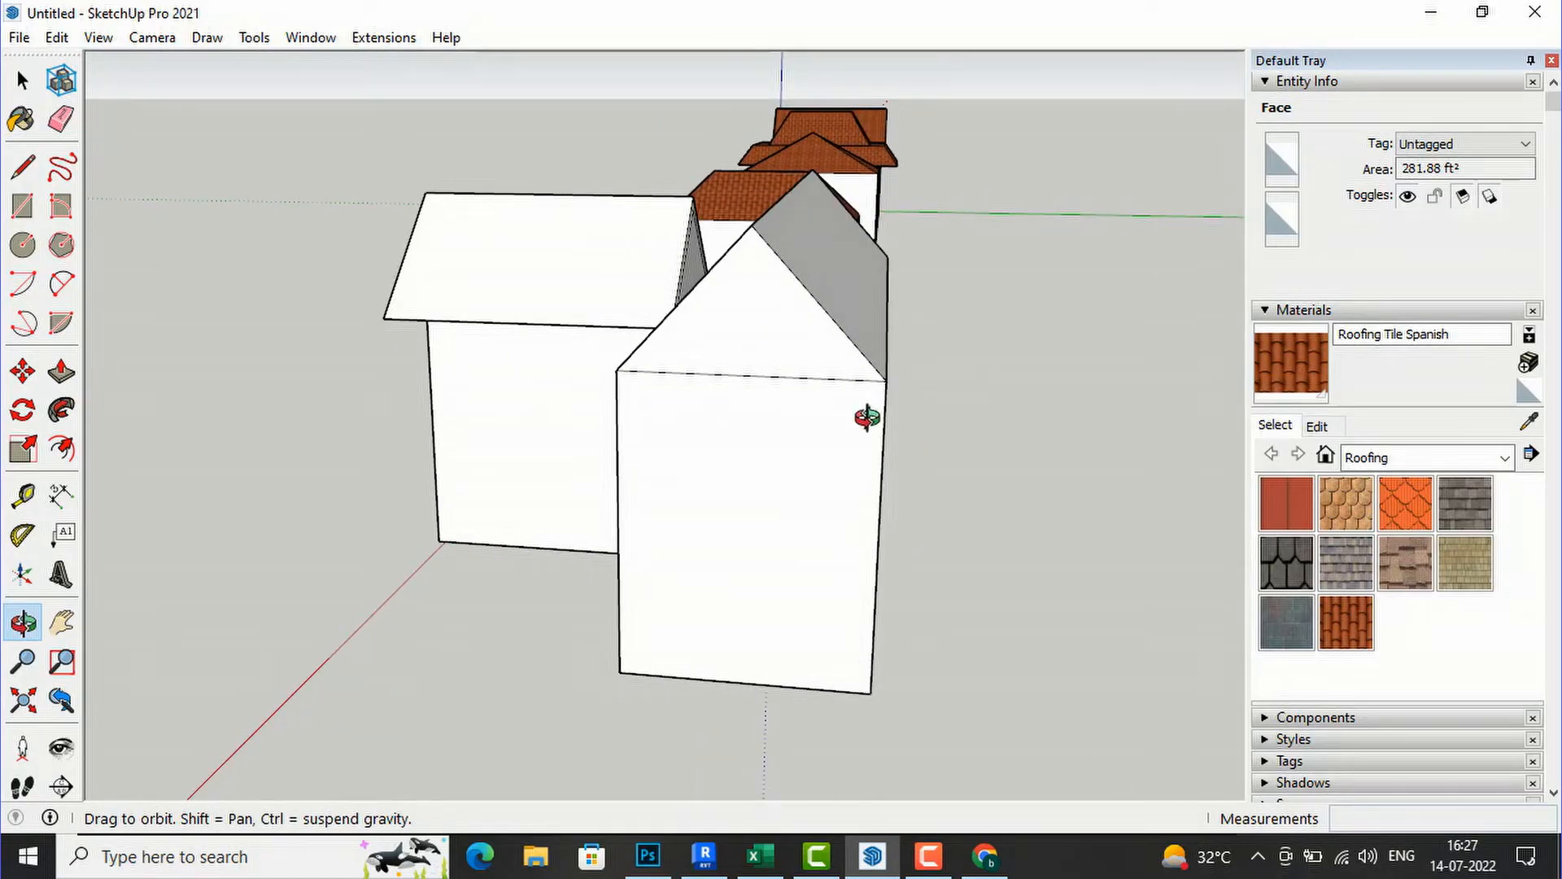
click(63, 449)
click(752, 306)
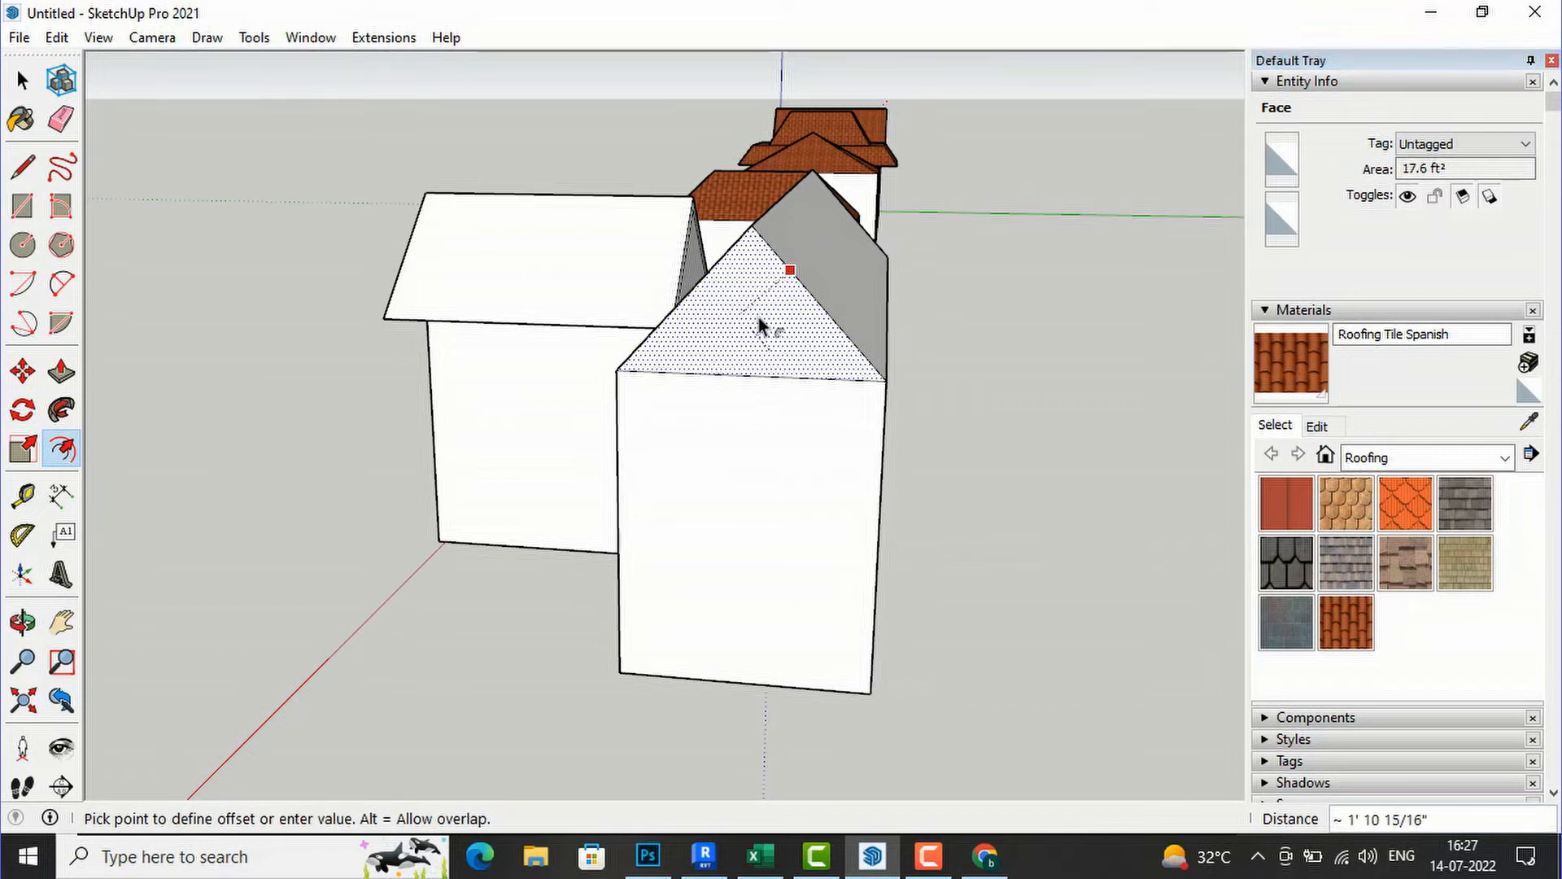
scroll(716, 216, up, 3)
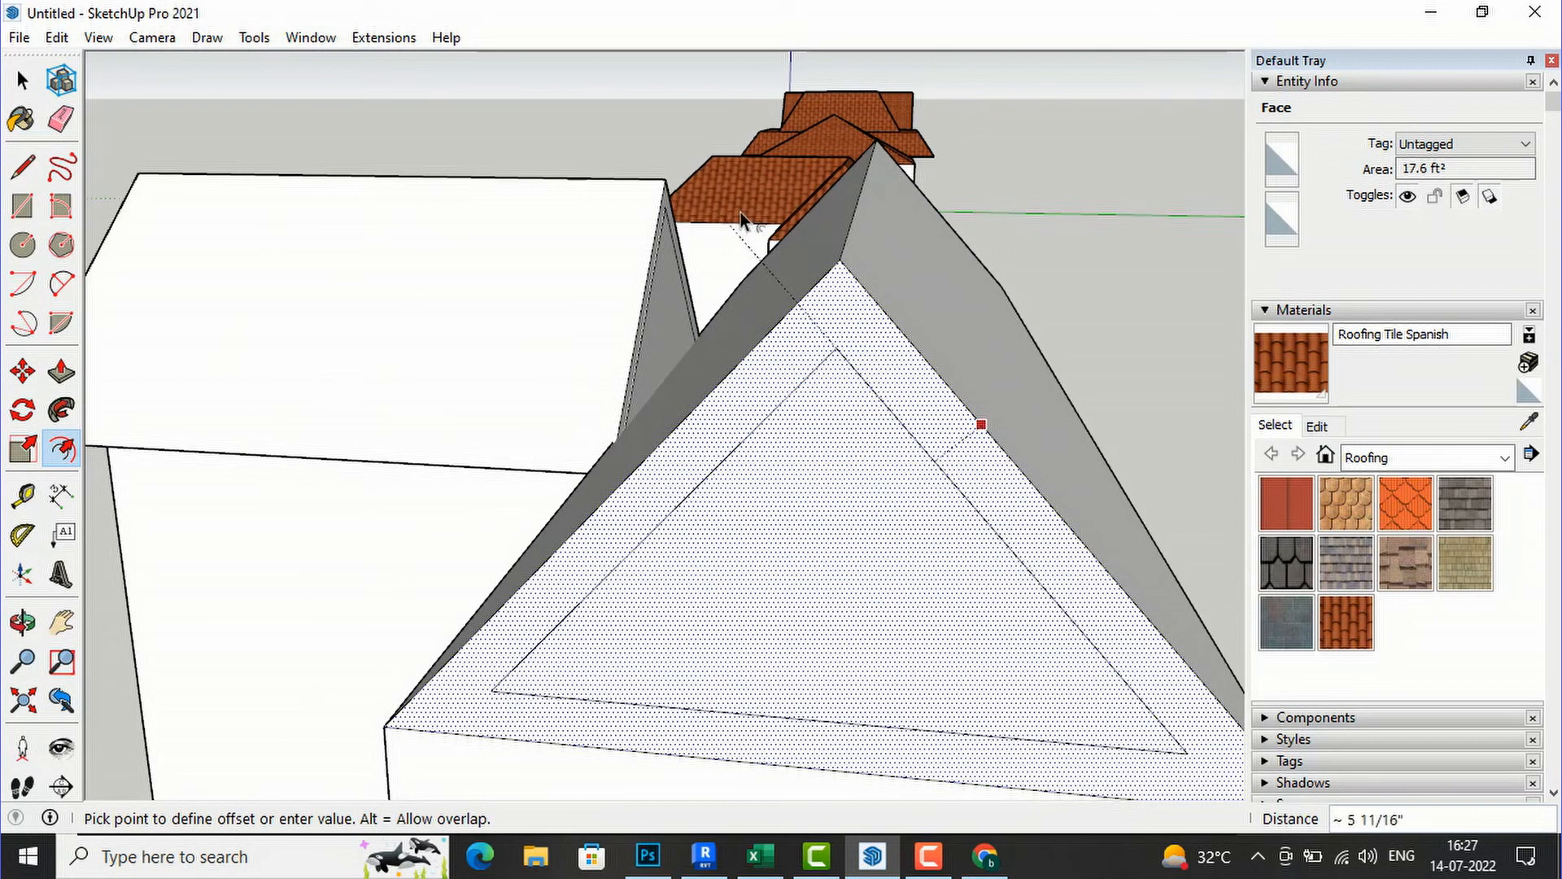
click(837, 227)
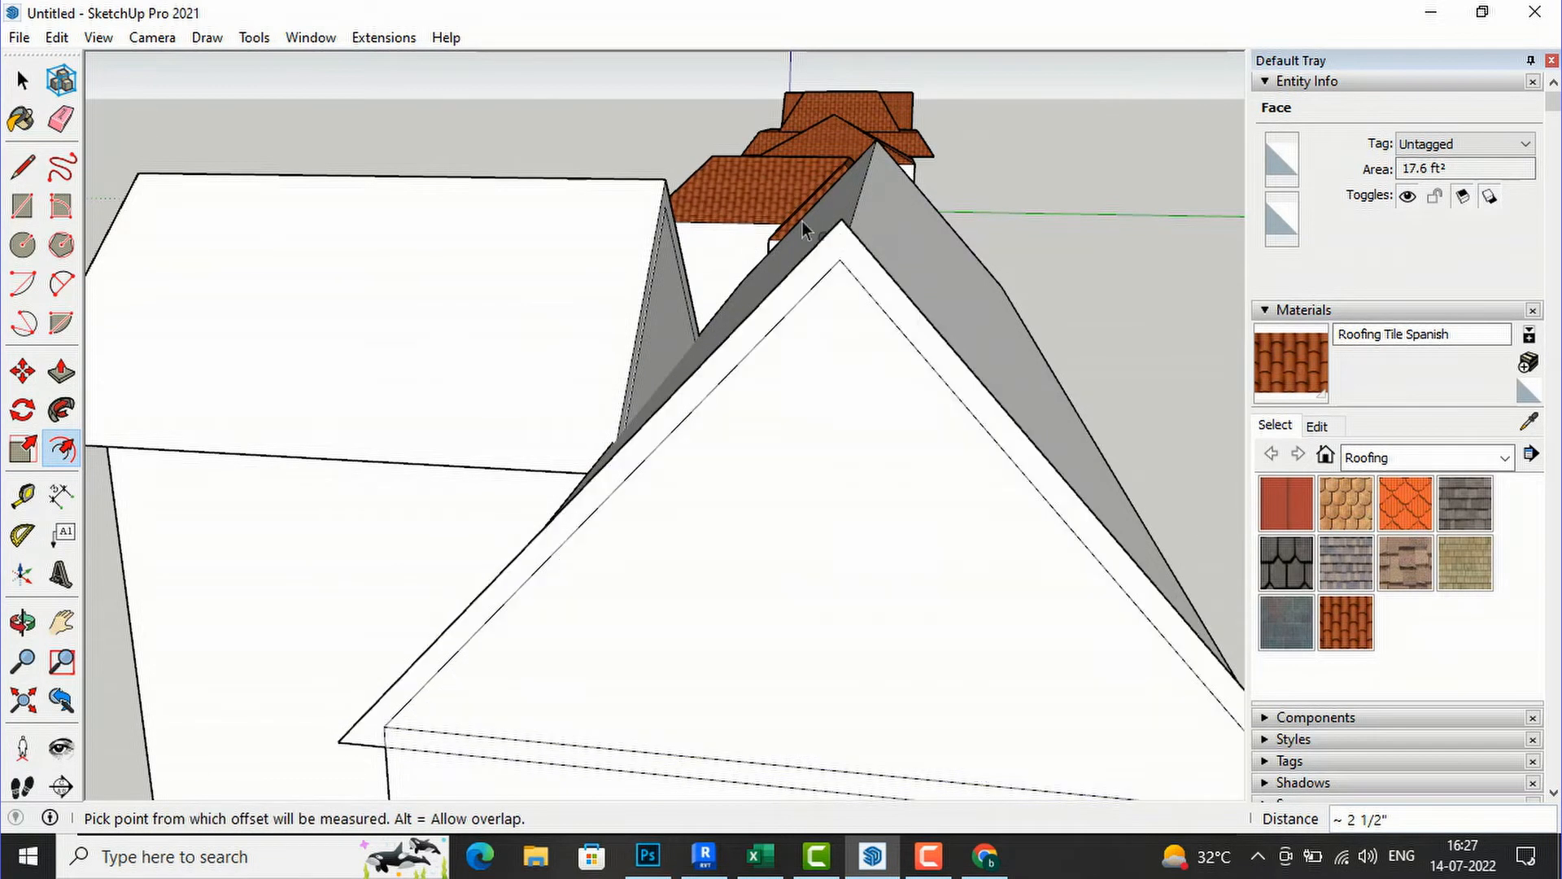
scroll(271, 193, down, 3)
scroll(271, 194, down, 1)
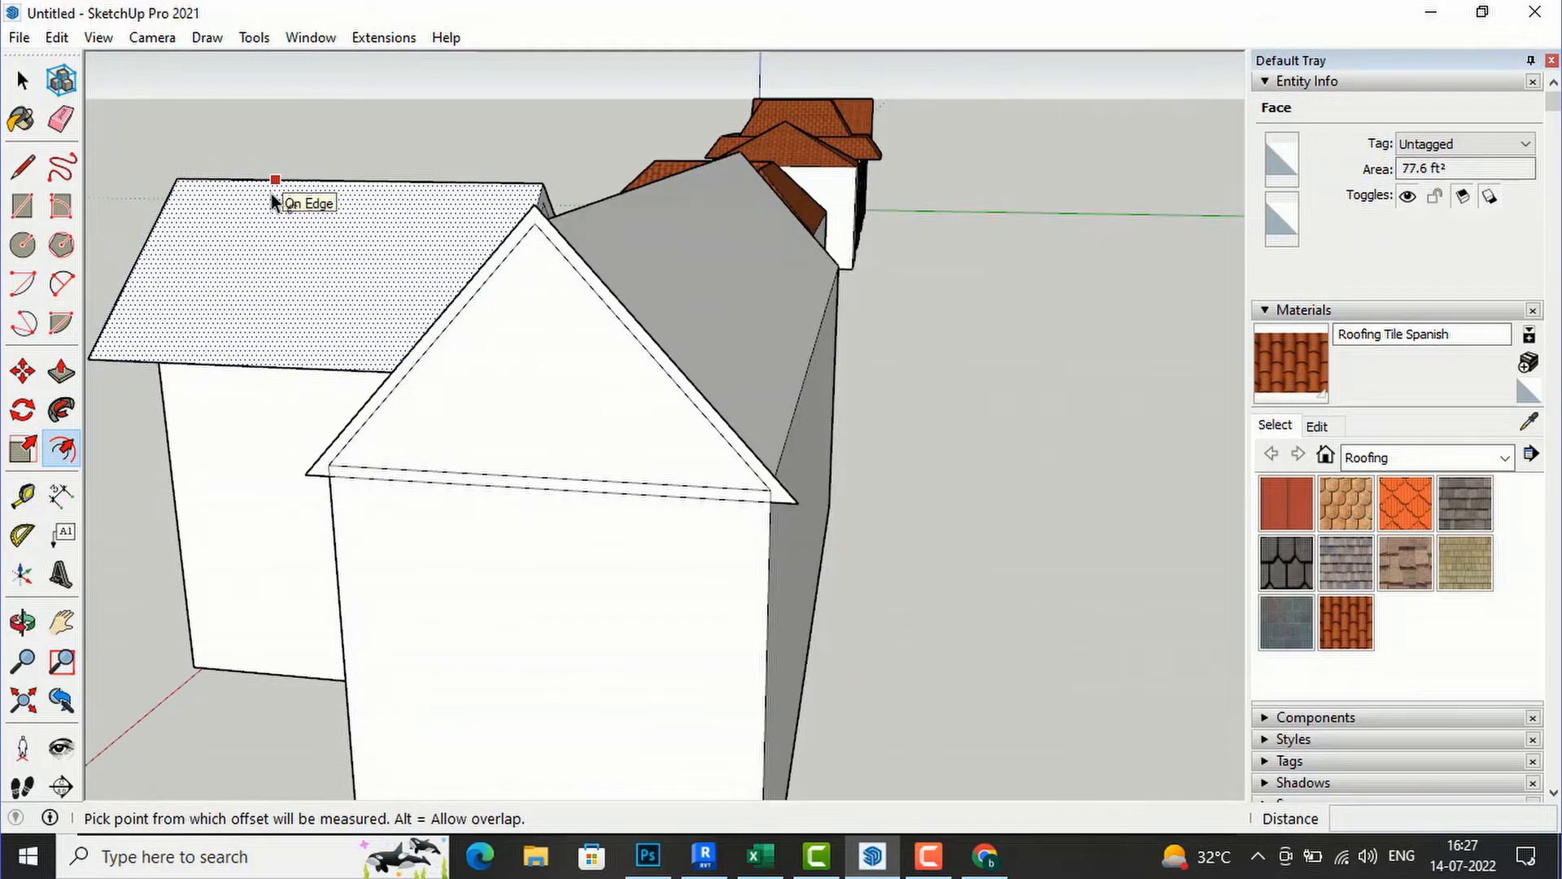
click(61, 119)
click(512, 476)
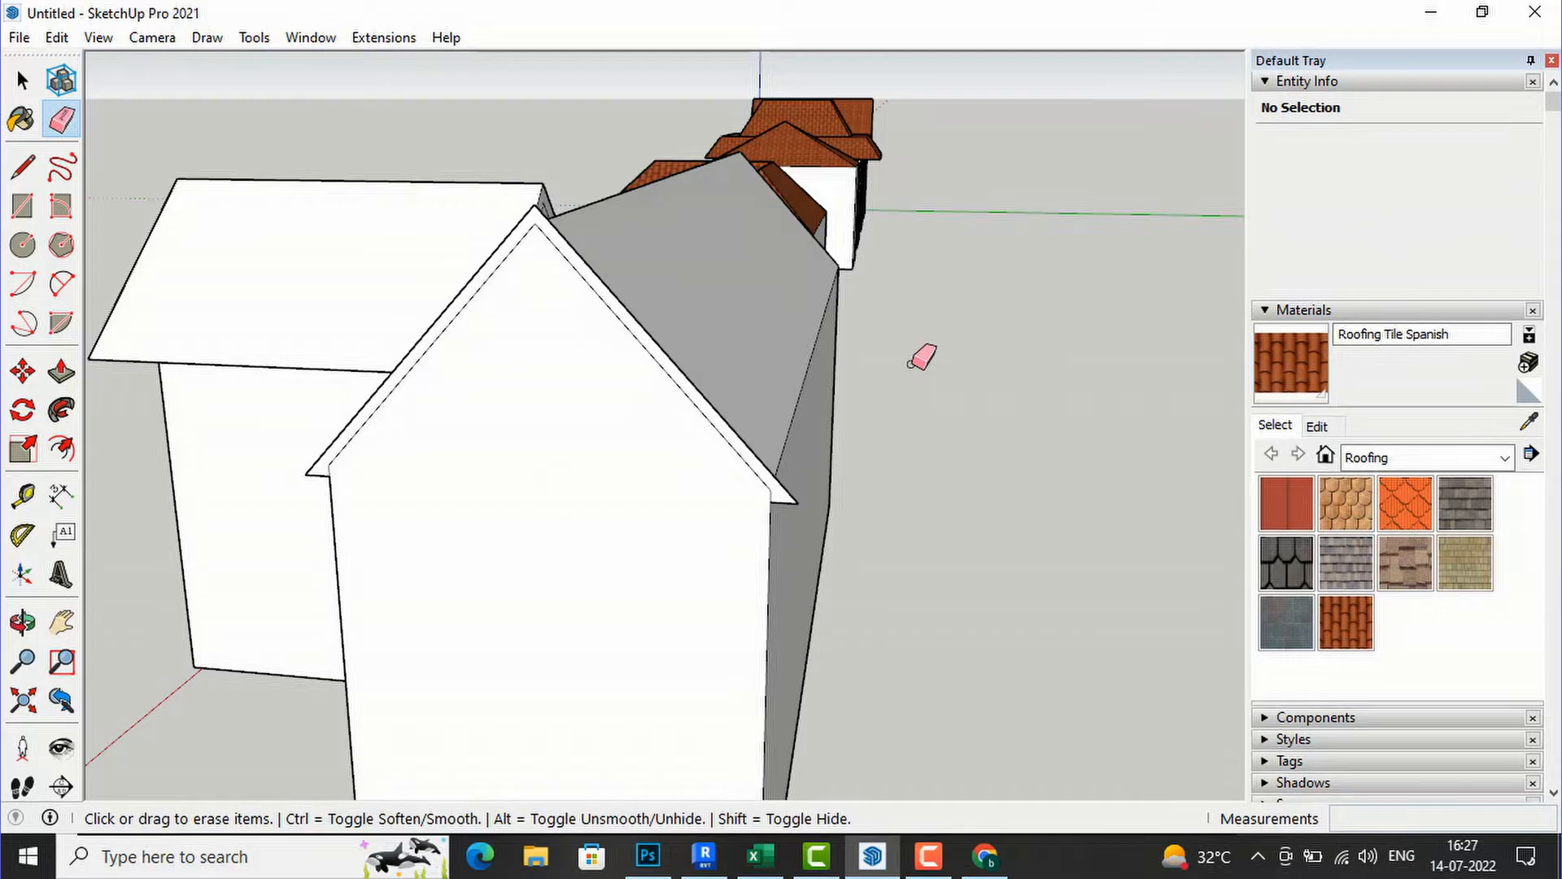
Step: Push/Pull the border strip around the main body's gable outward about 1' to form an end overhang
click(61, 372)
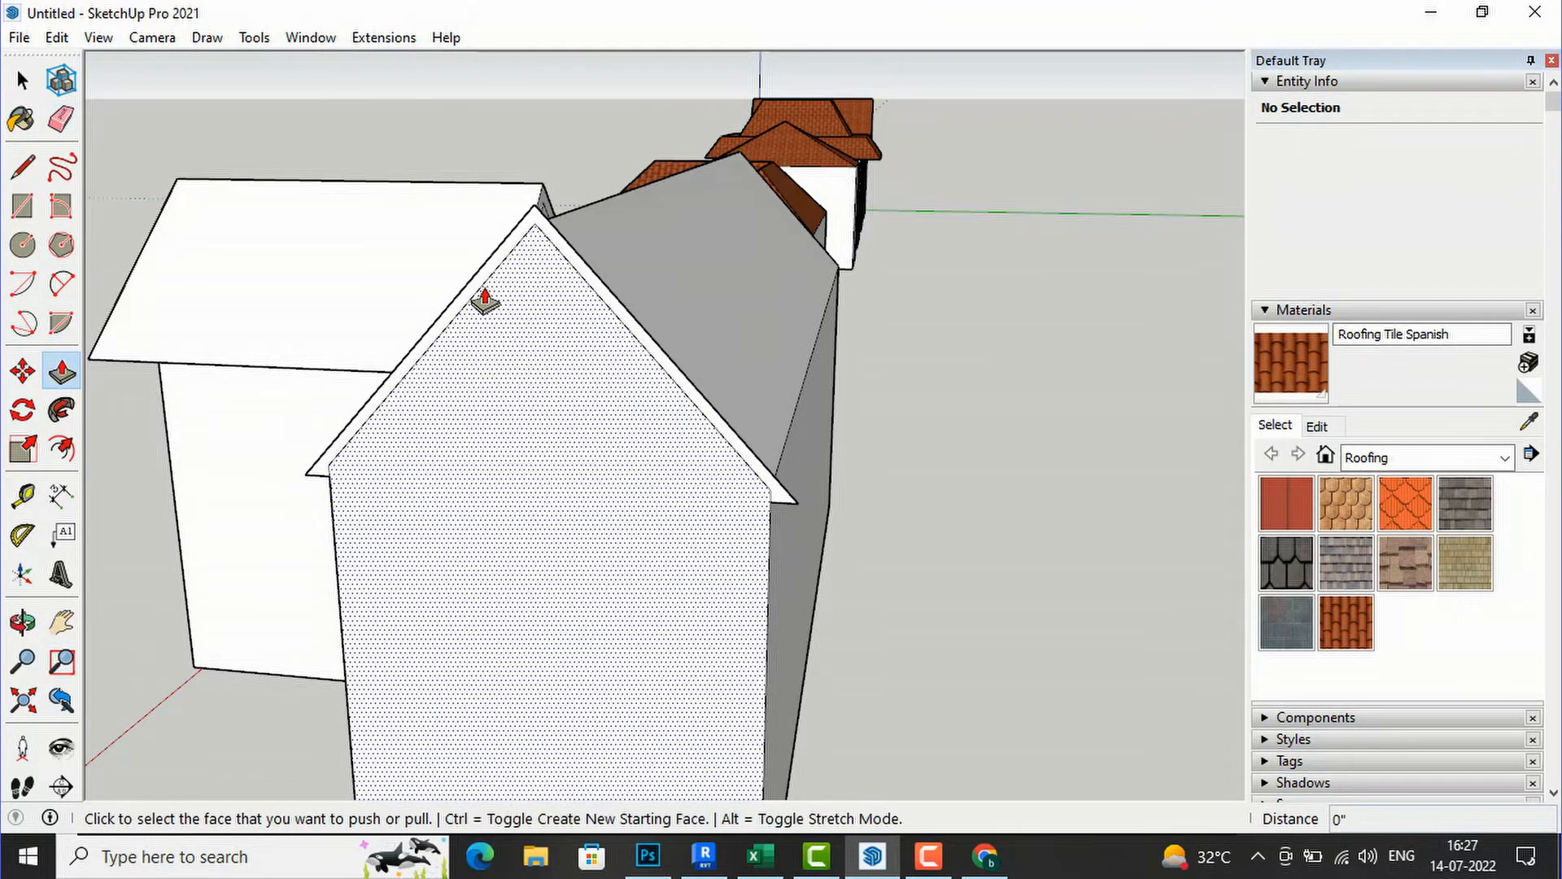
click(485, 286)
click(456, 326)
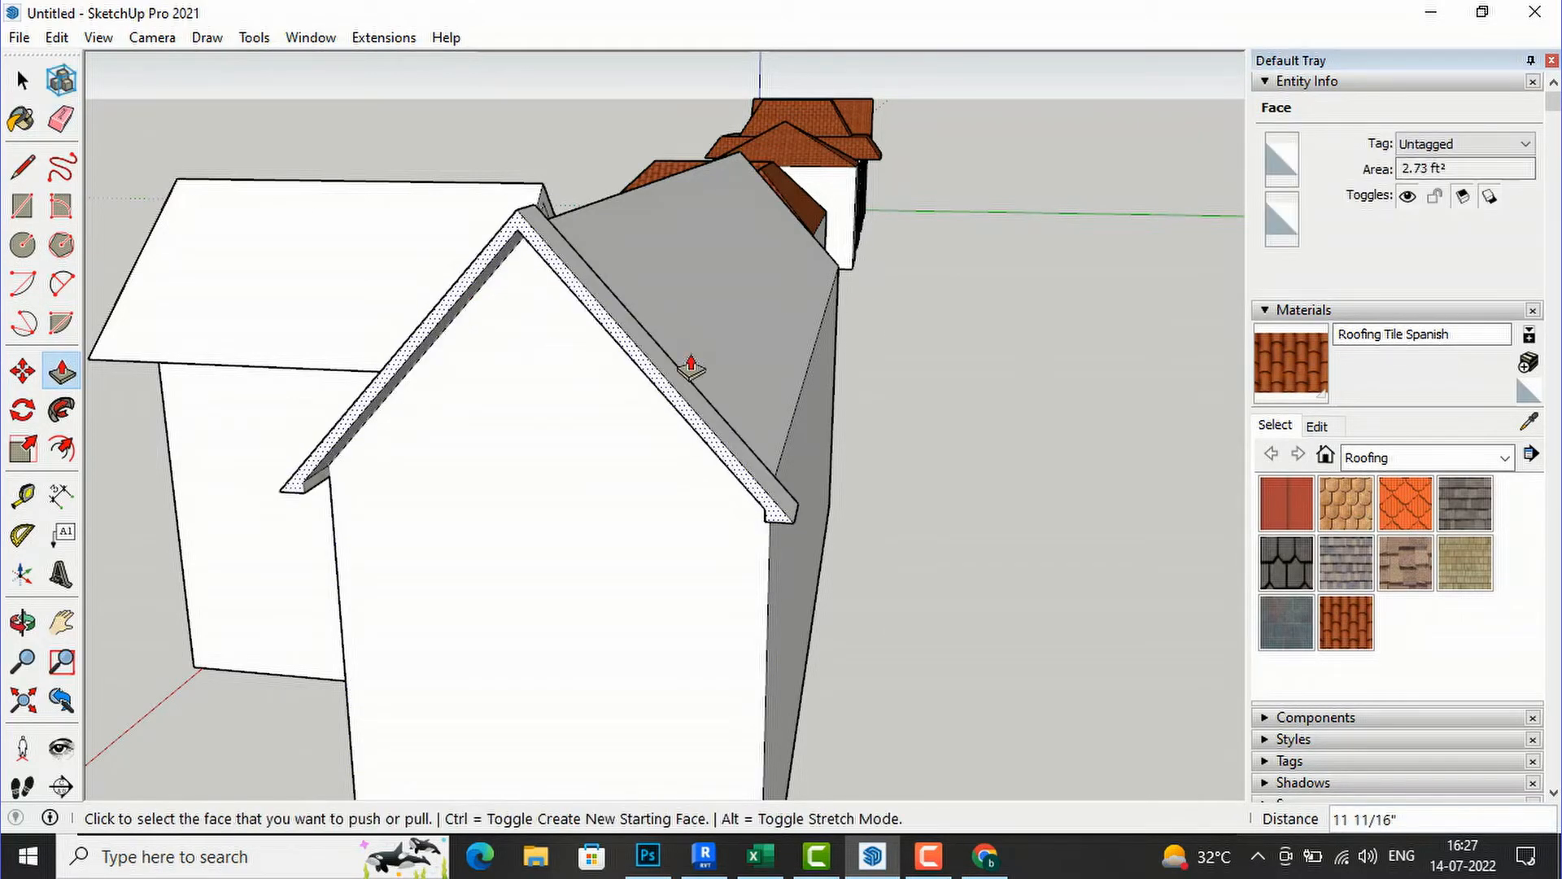
Step: Push/Pull the inner face of the main body's end overhang along the block until the roof overhangs the opposite end wall
middle_drag(986, 279, 443, 301)
key(r)
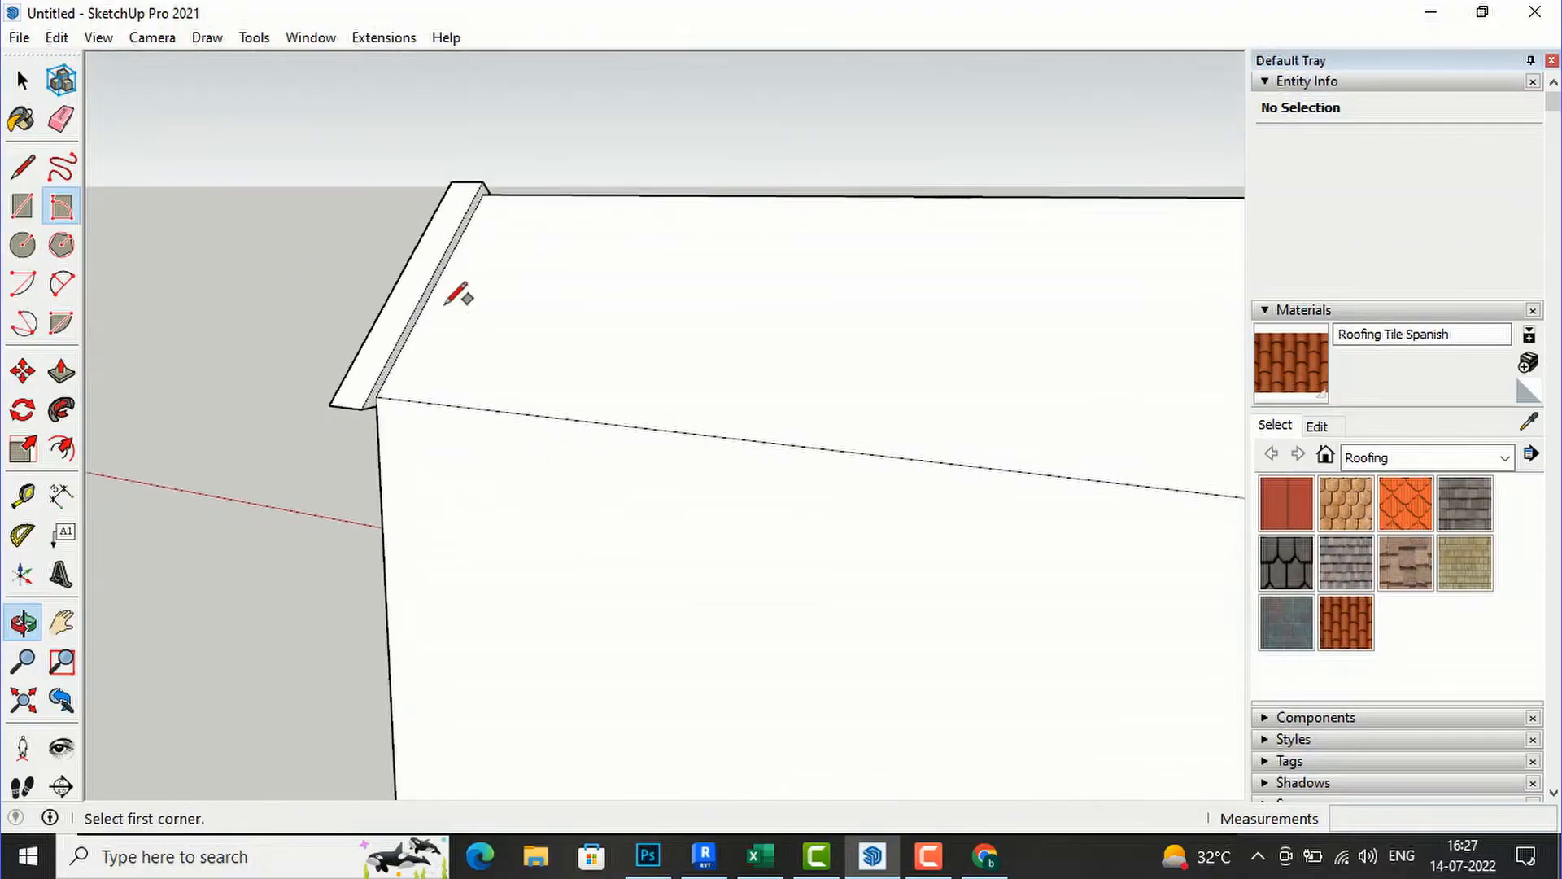
scroll(122, 277, down, 2)
scroll(122, 269, down, 3)
click(61, 371)
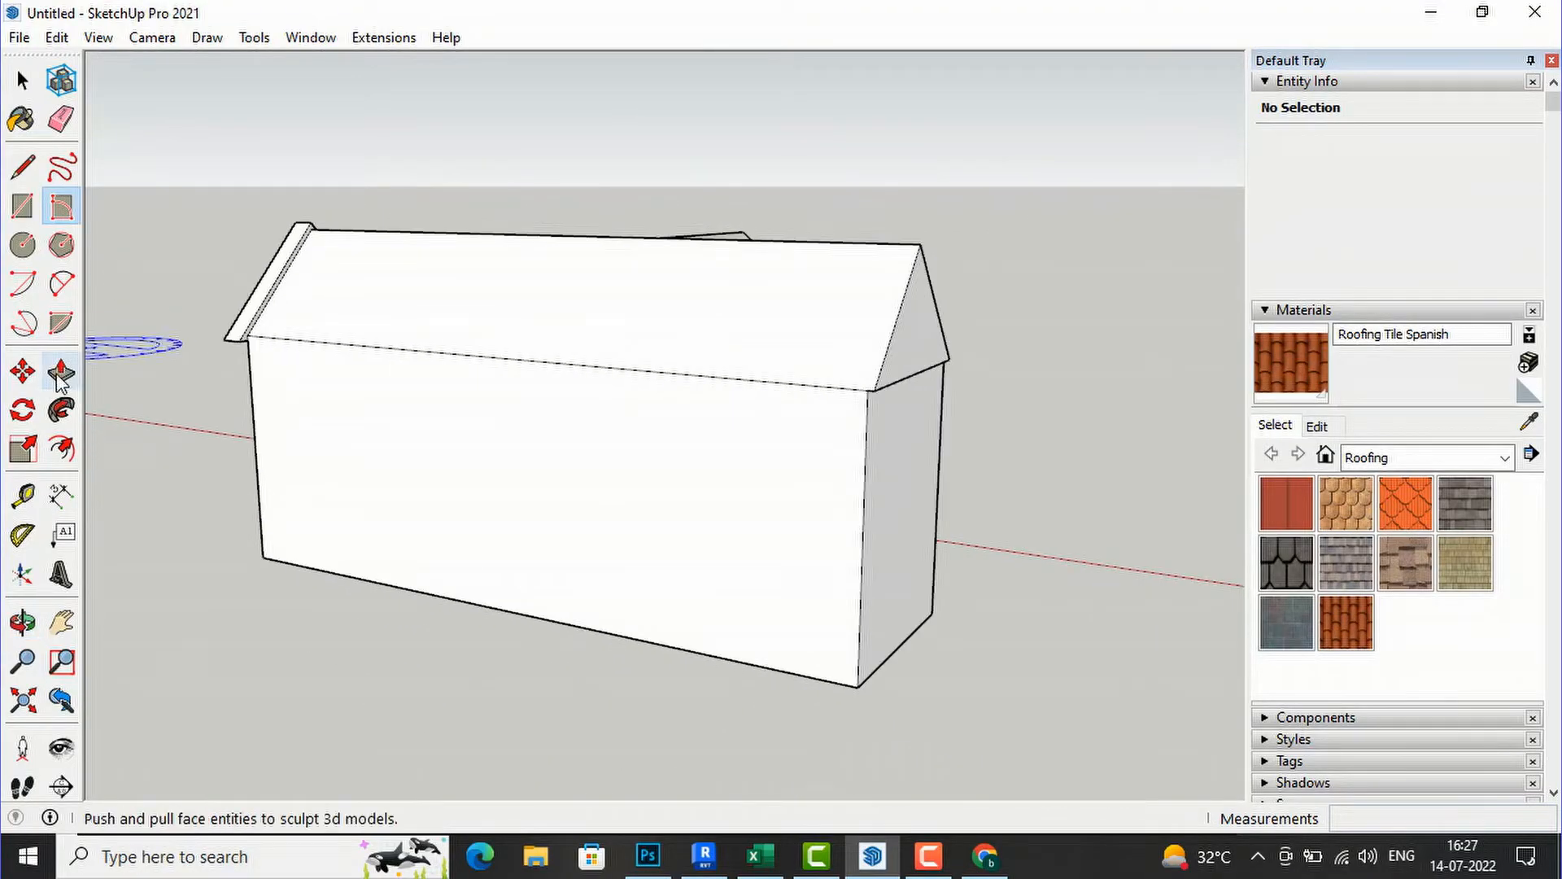
scroll(306, 333, up, 5)
click(249, 269)
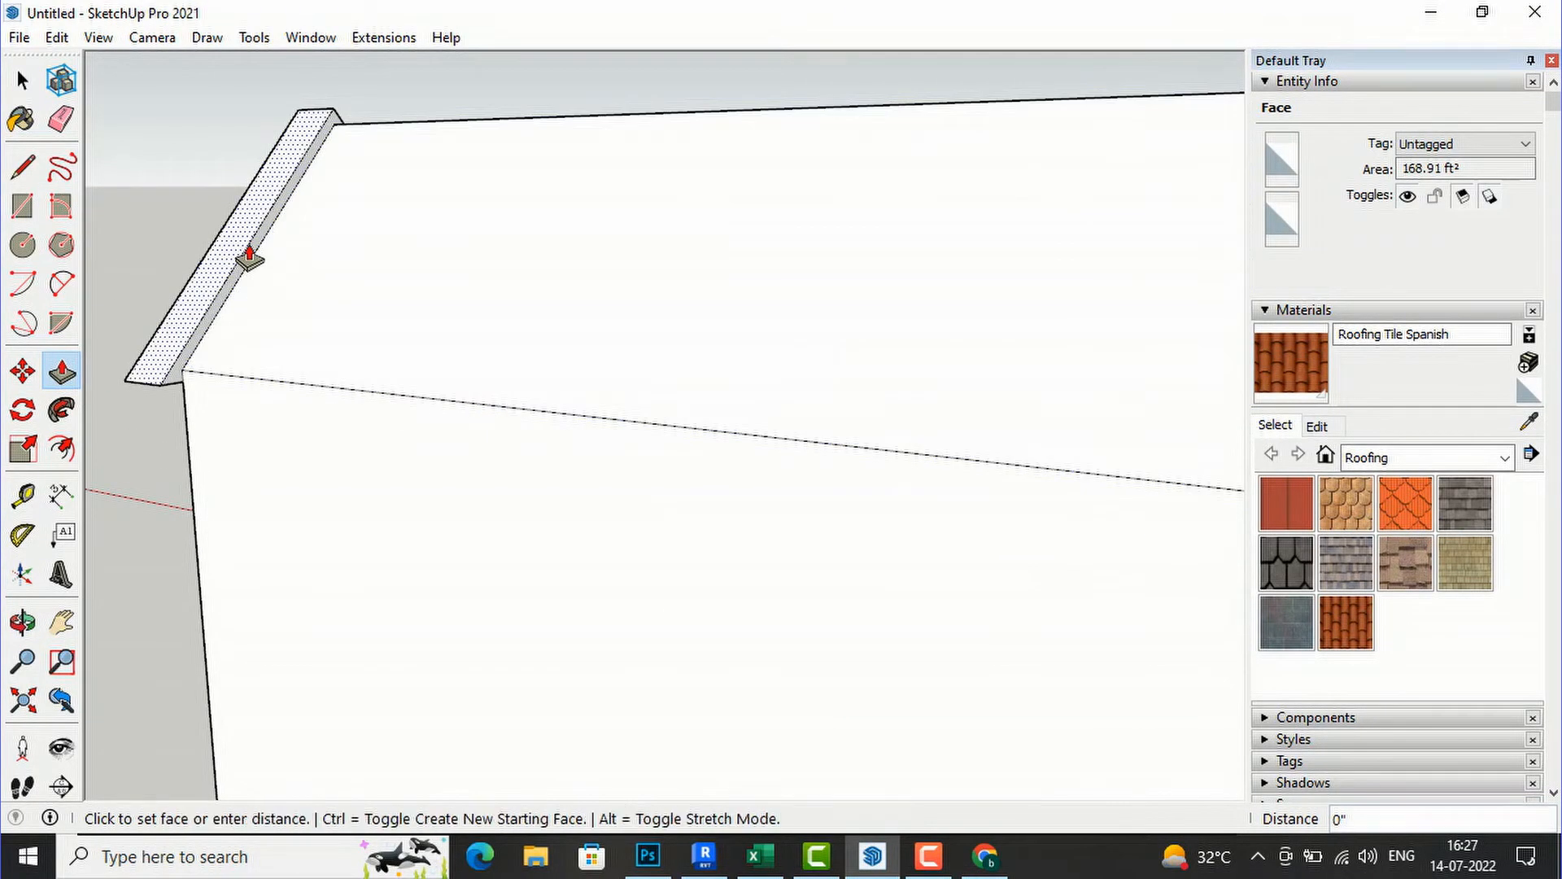
scroll(187, 359, up, 1)
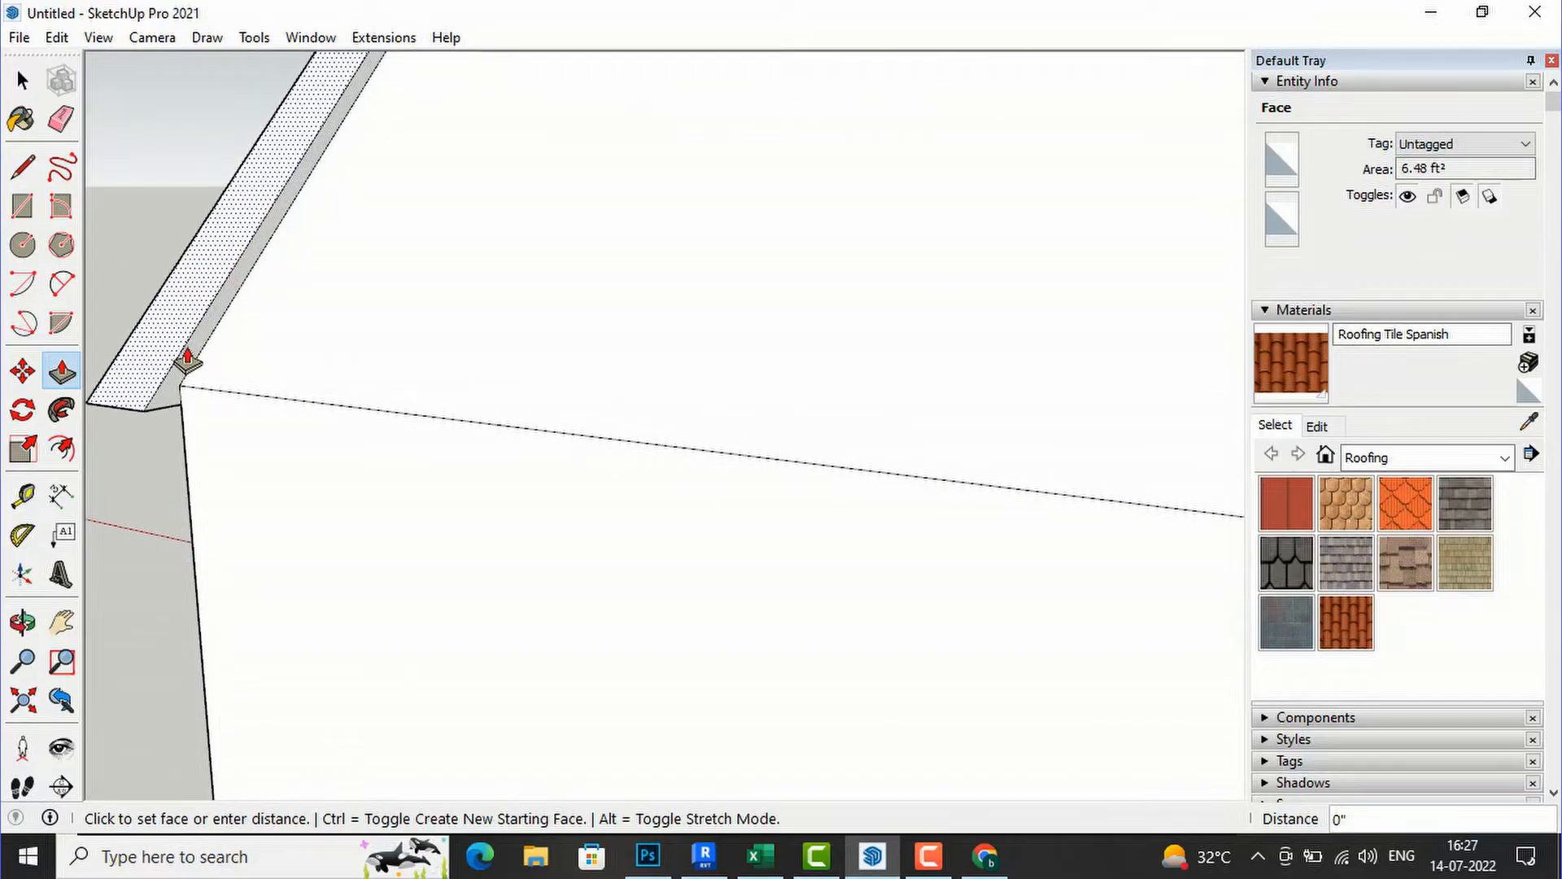
click(248, 395)
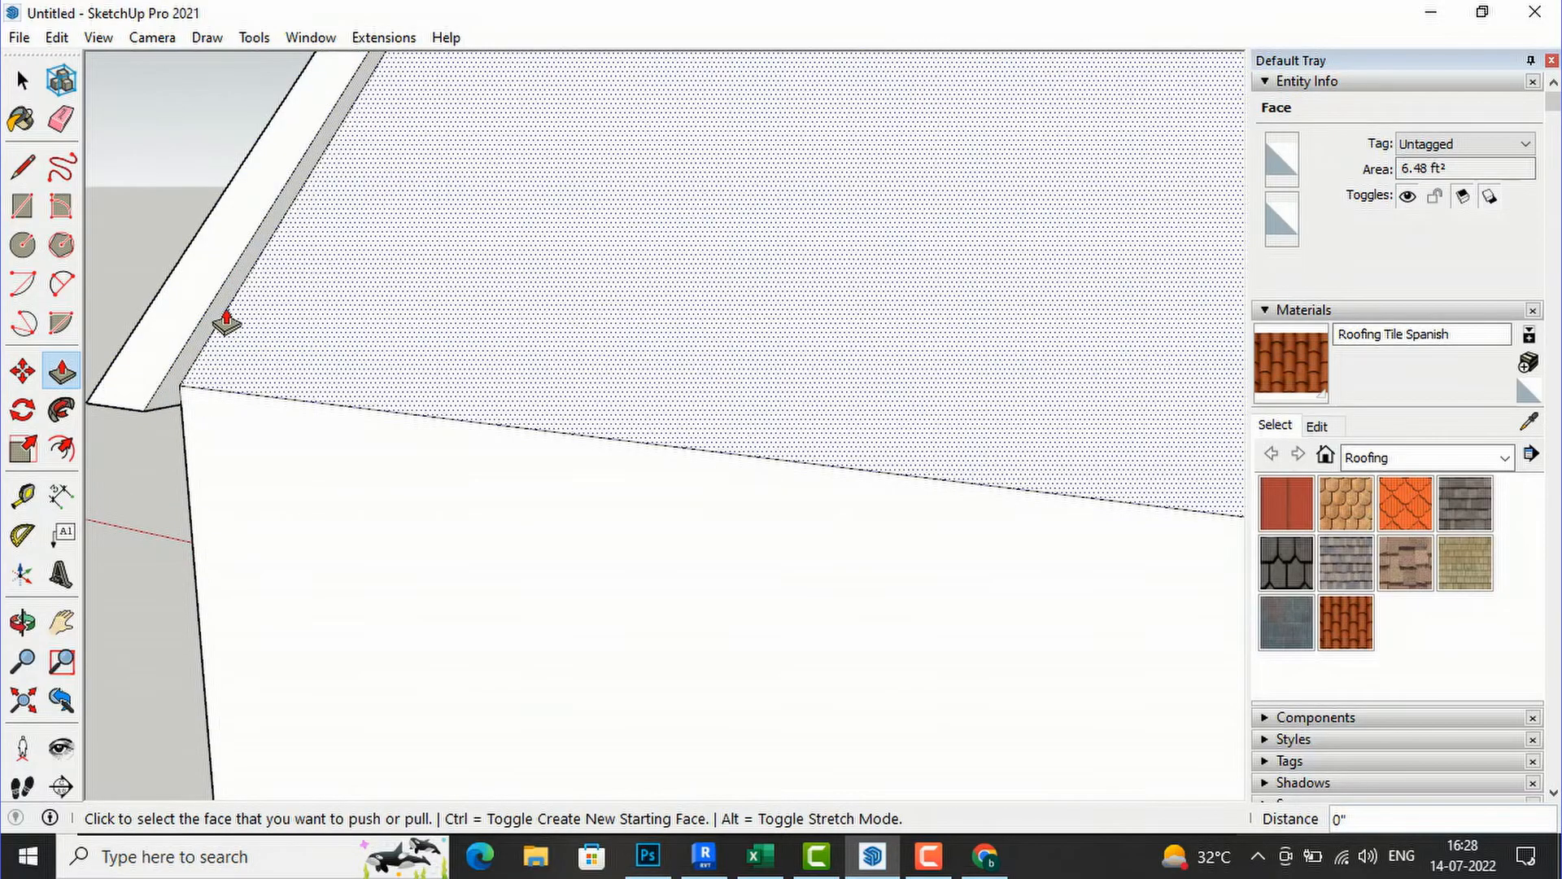
click(223, 321)
scroll(396, 367, down, 6)
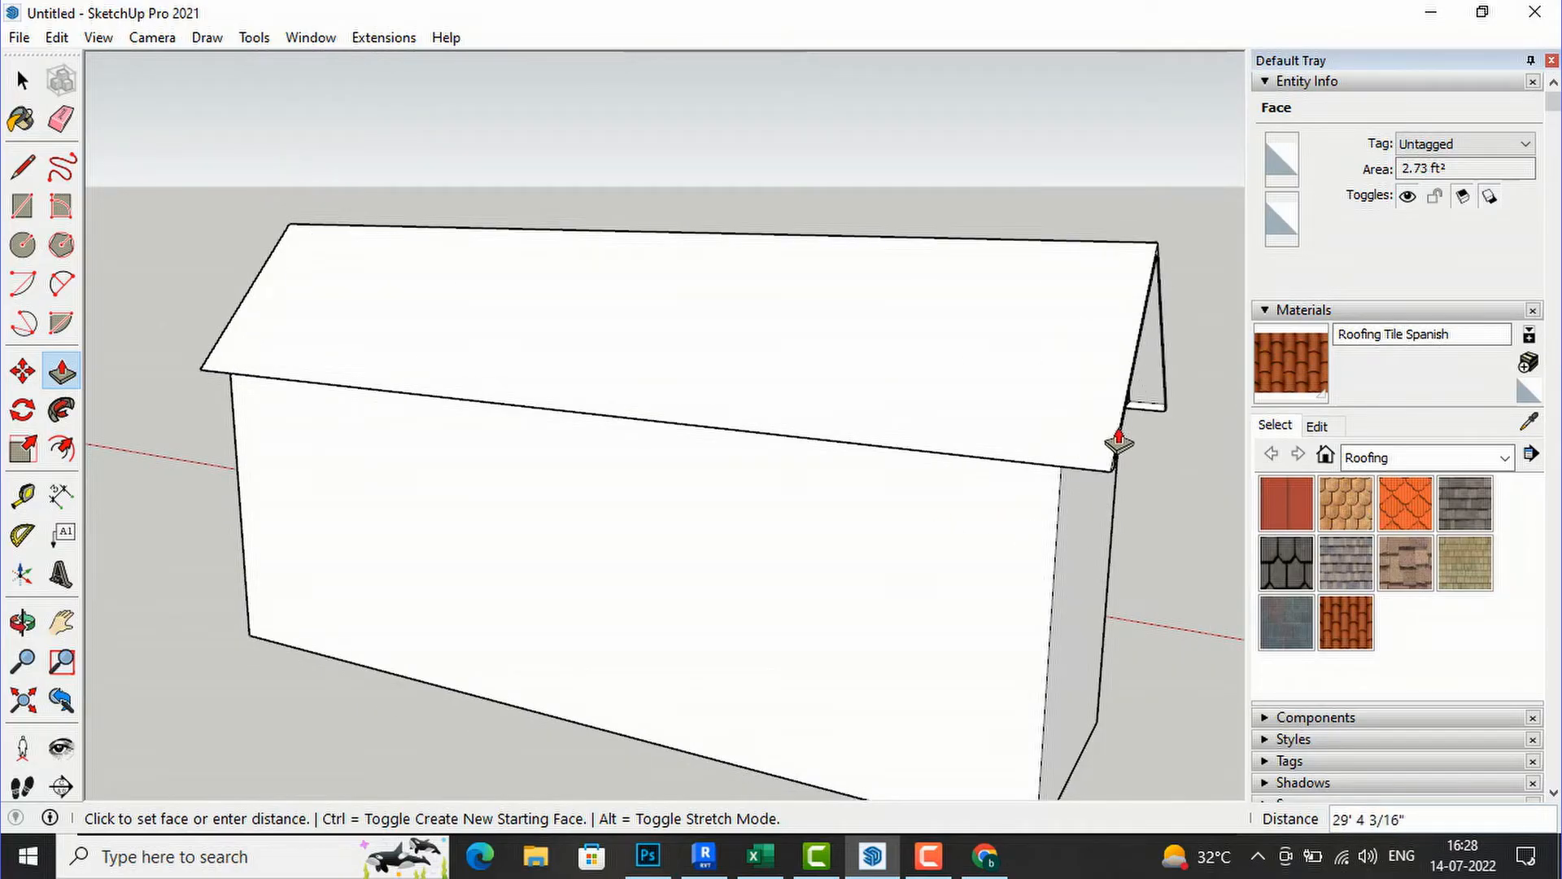
click(1091, 439)
Step: Raise the ridge edge of the main body's gable roof by about 3"
key(o)
drag(604, 599, 1317, 602)
drag(1057, 491, 774, 301)
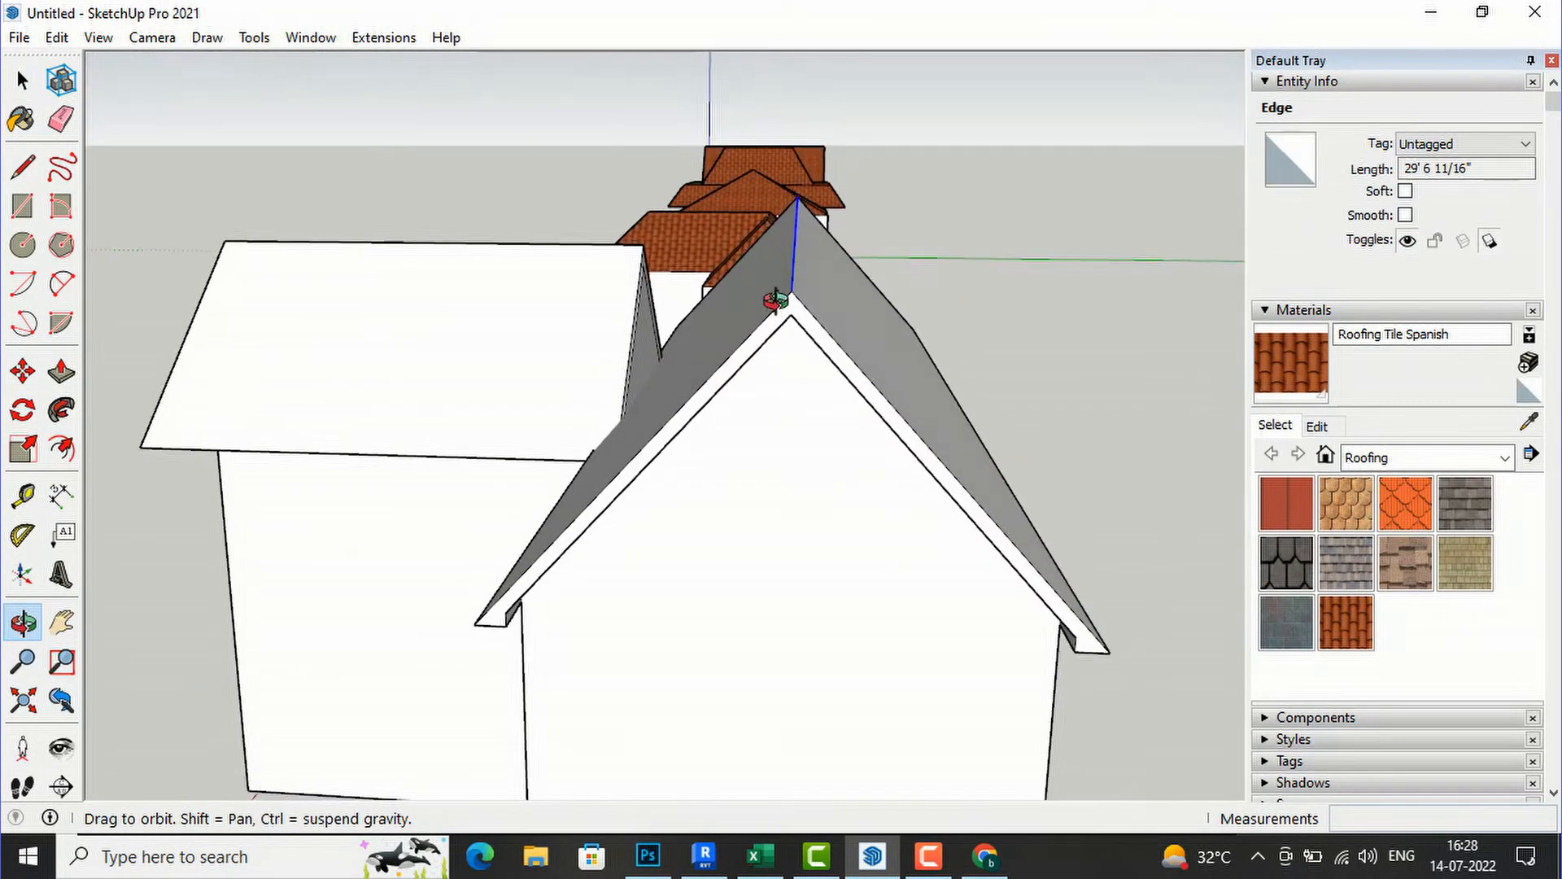
click(22, 371)
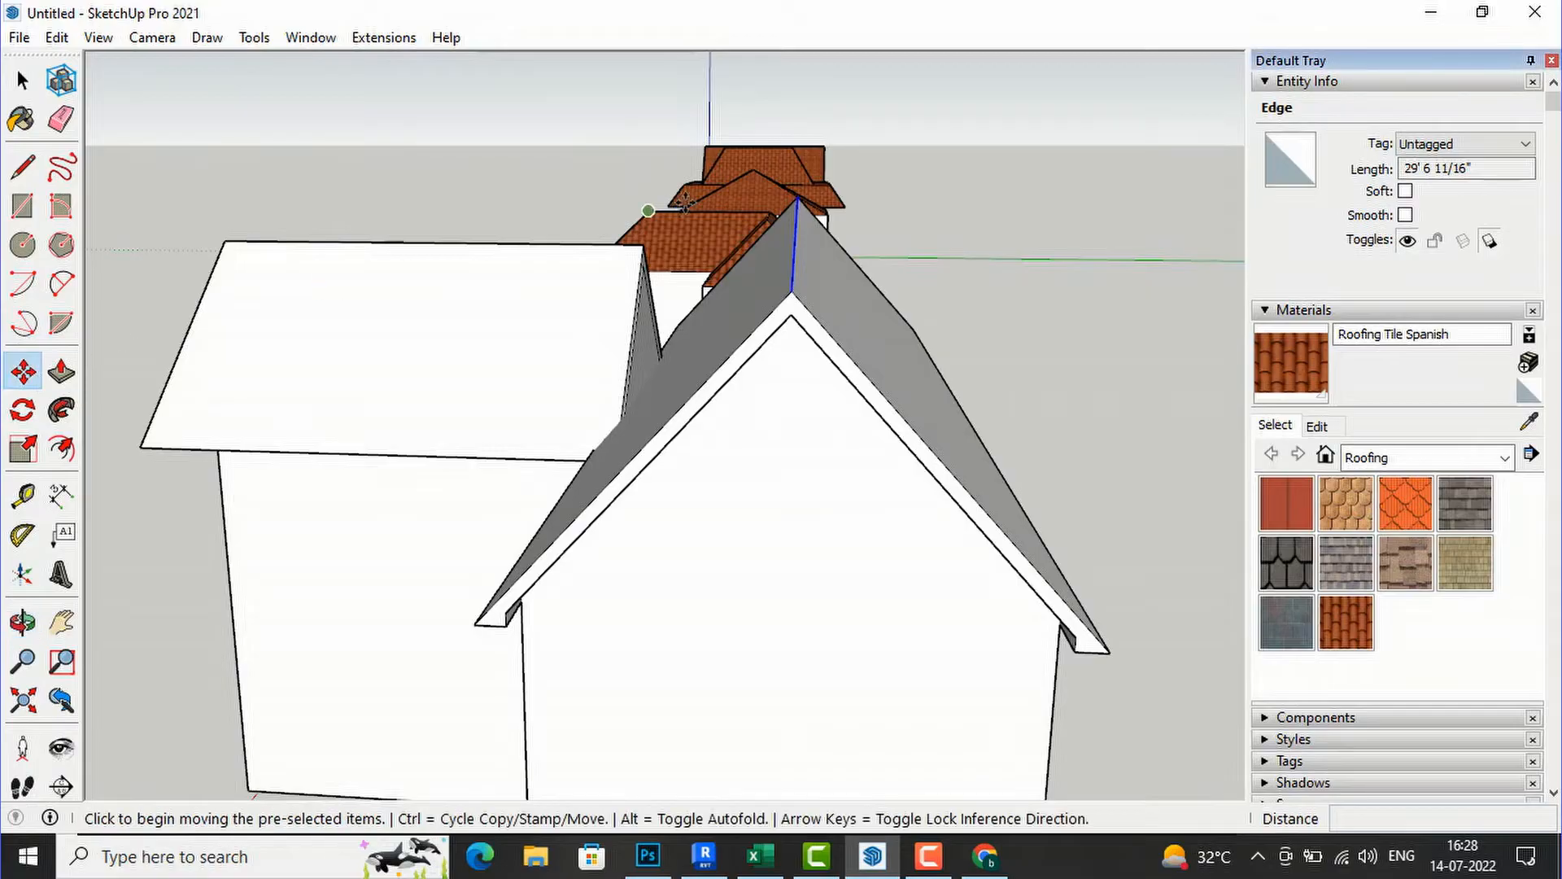
click(795, 246)
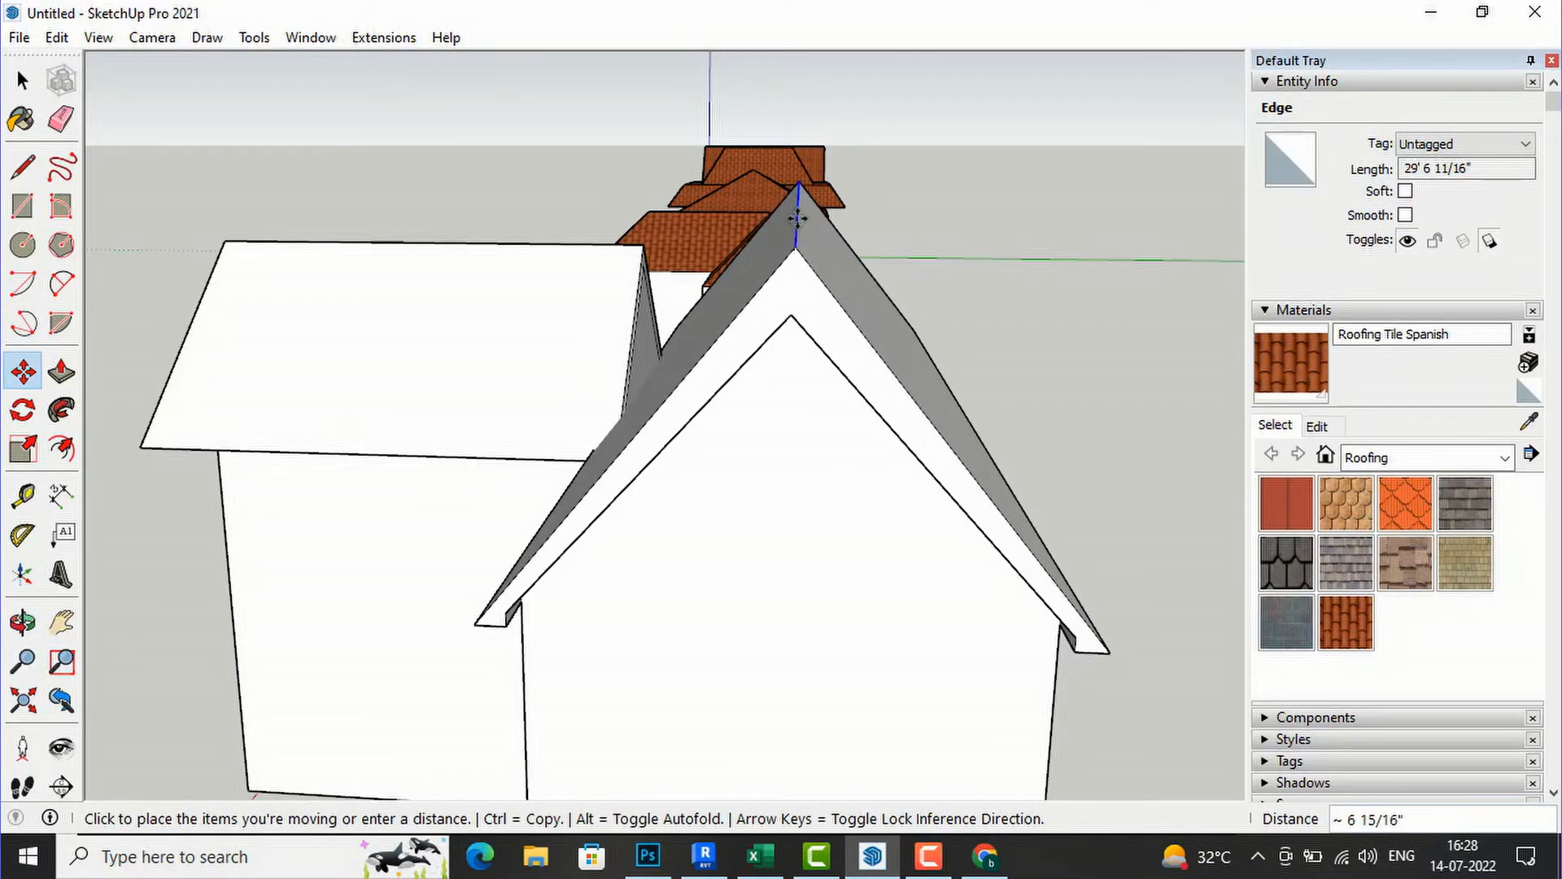
click(793, 238)
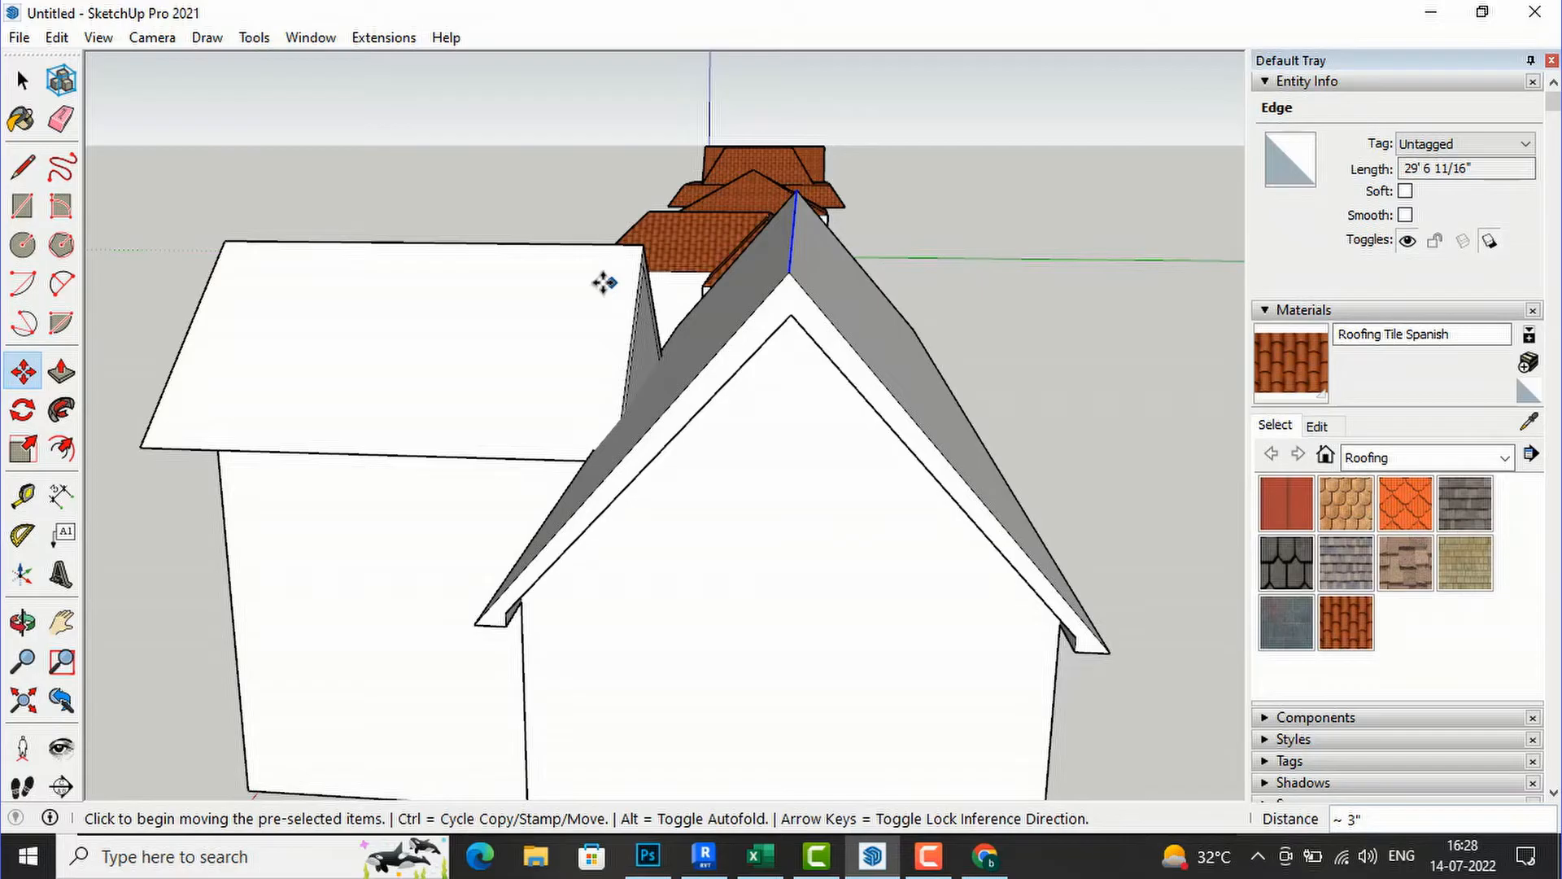
Step: Push/Pull the inner end strip of the side wing's gable roof into the slope of the main body's roof
scroll(610, 279, up, 4)
mouse_move(659, 287)
middle_down()
mouse_move(687, 300)
mouse_move(671, 304)
middle_up()
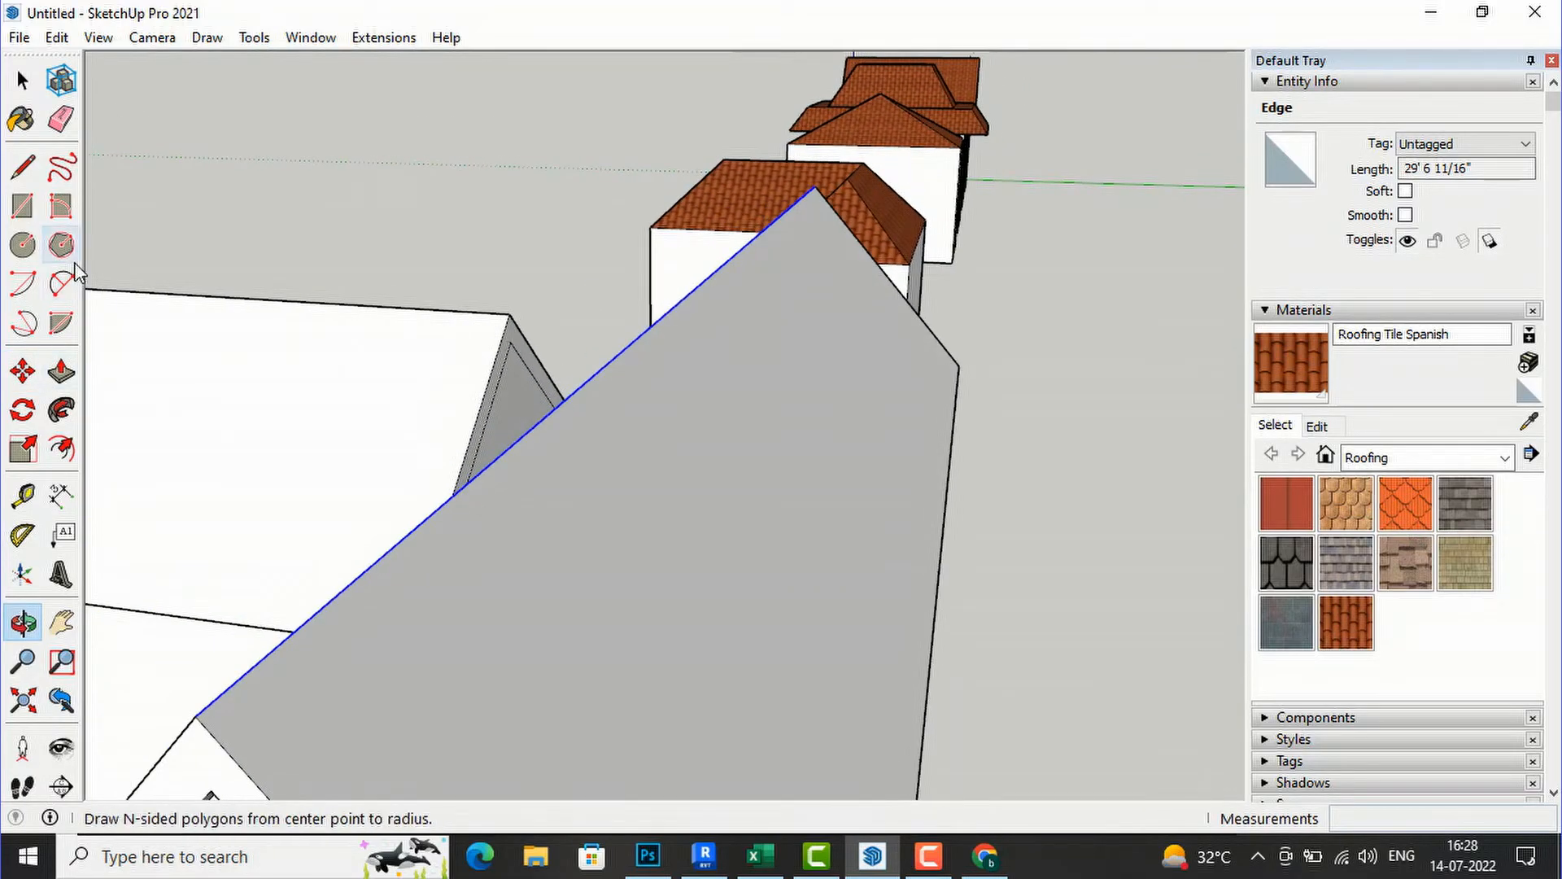
click(61, 372)
click(503, 378)
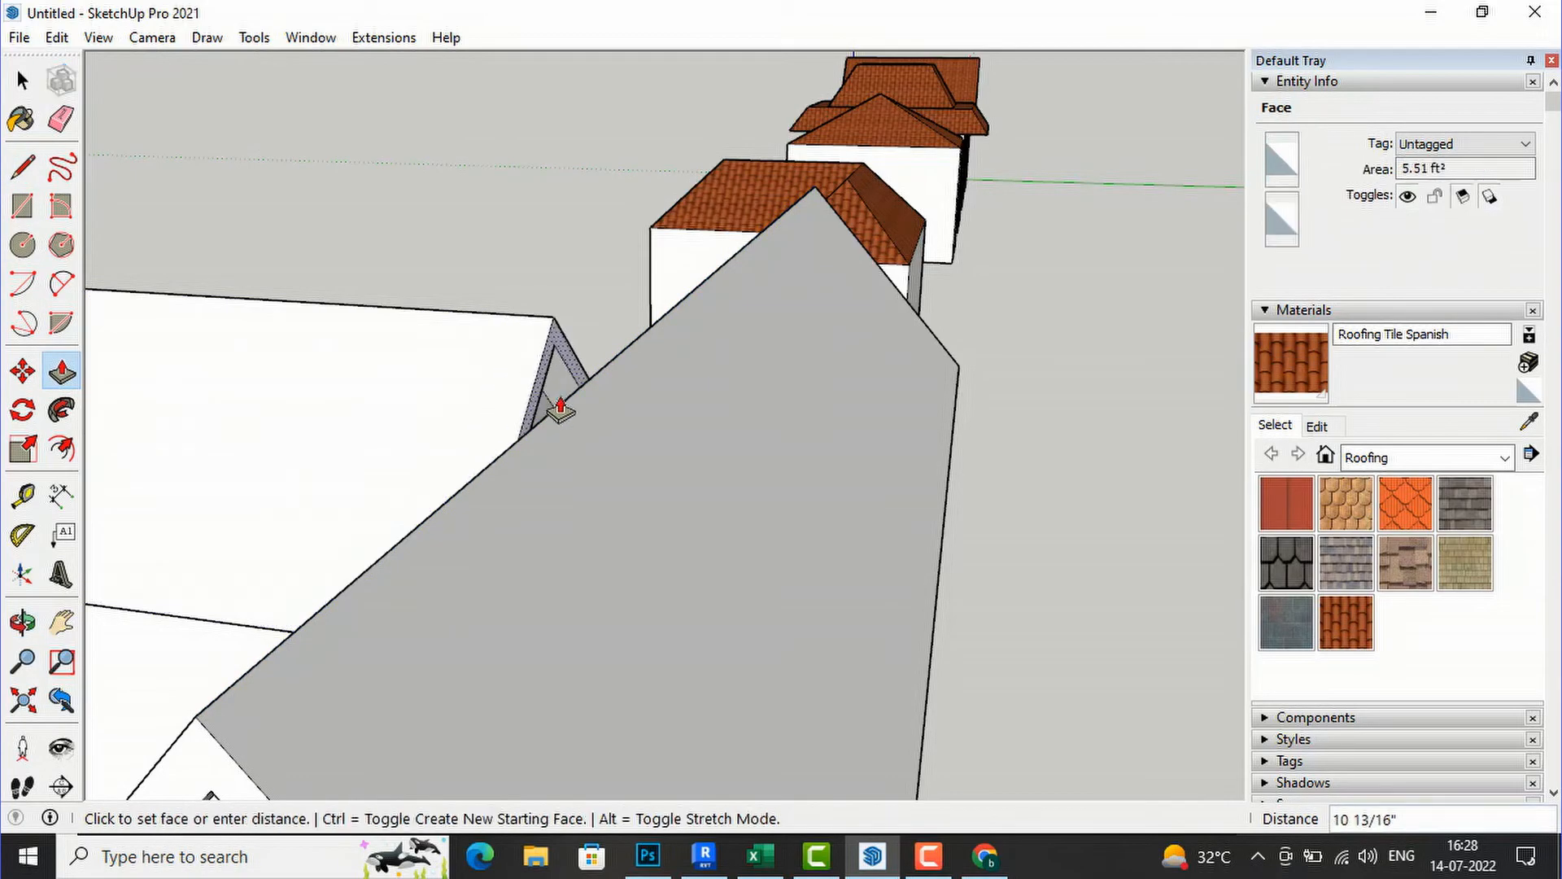
click(648, 464)
middle_drag(664, 401, 879, 261)
scroll(881, 262, down, 5)
scroll(880, 262, up, 5)
scroll(880, 262, down, 5)
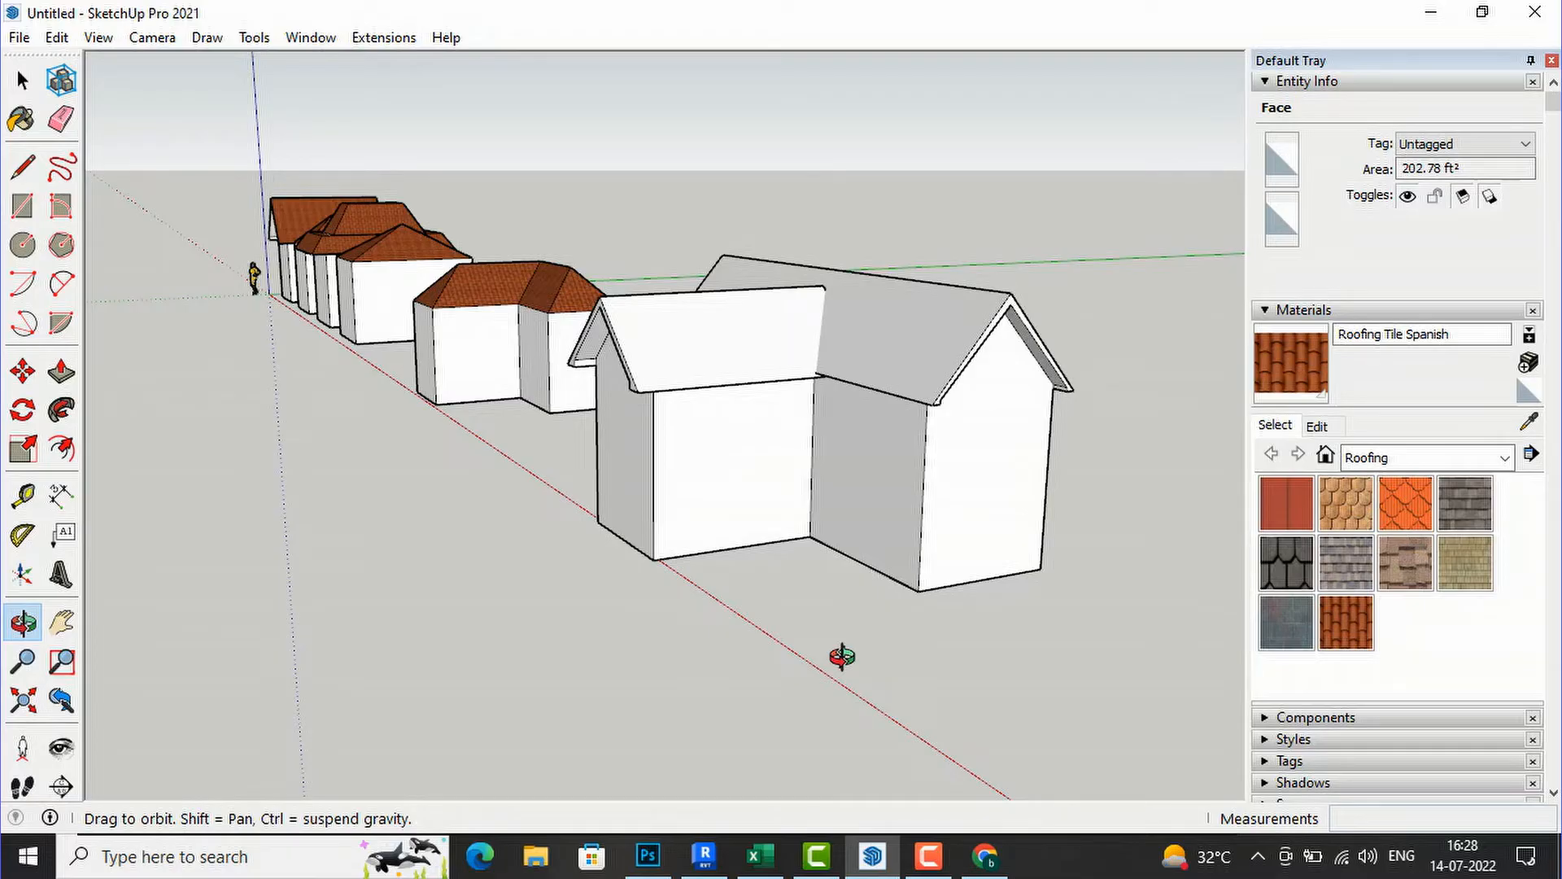
Step: Paint all roof slopes of the T-shaped block's main body and side wing with Roofing Tile Spanish
click(1346, 622)
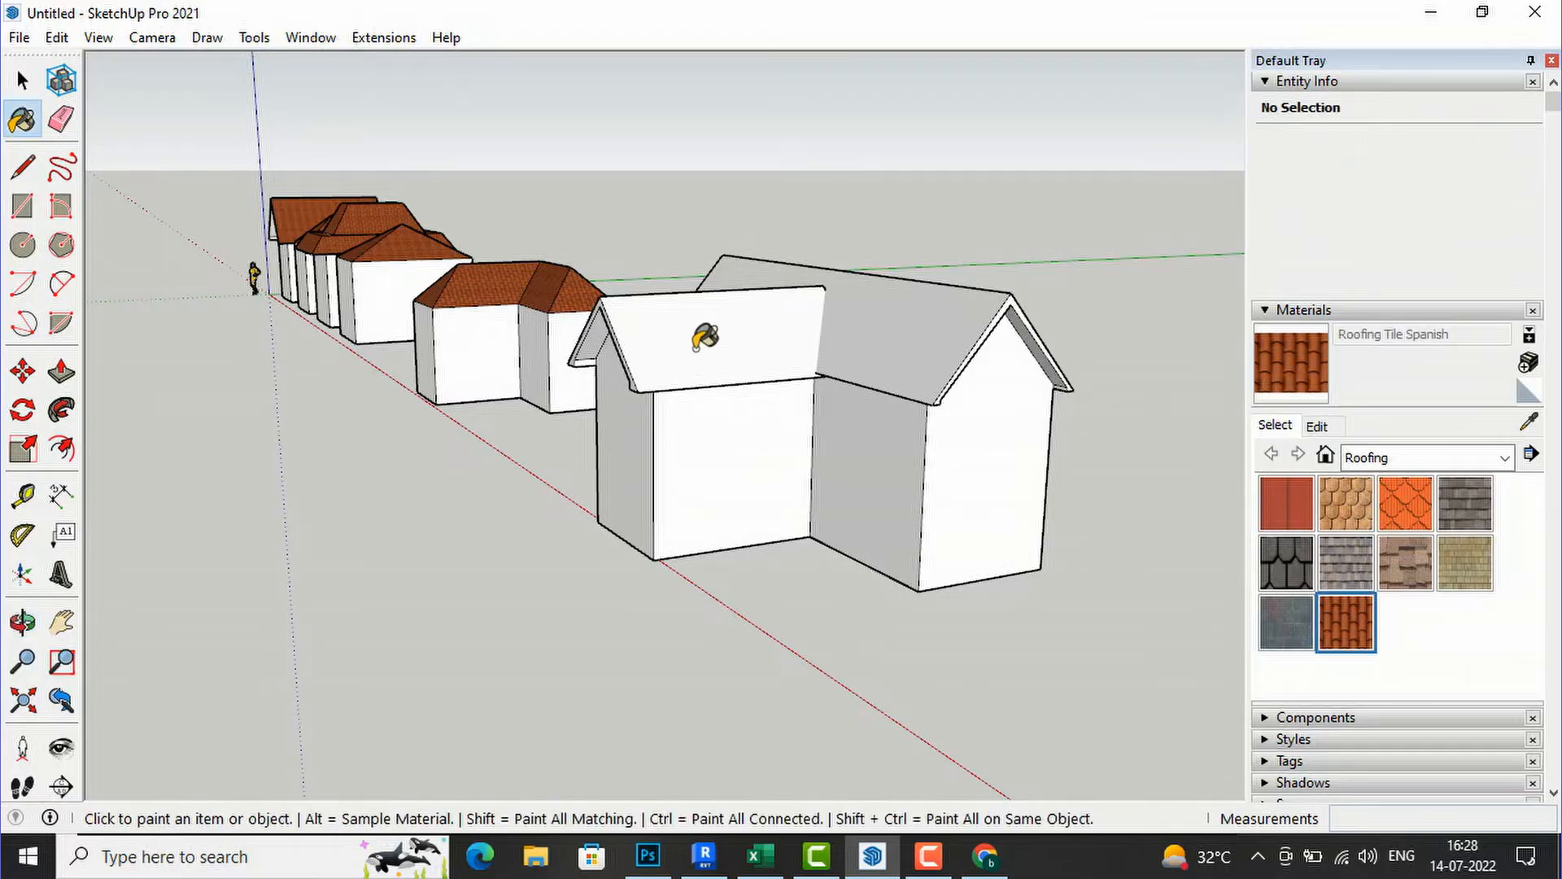
click(740, 343)
click(856, 330)
middle_drag(1001, 394, 658, 533)
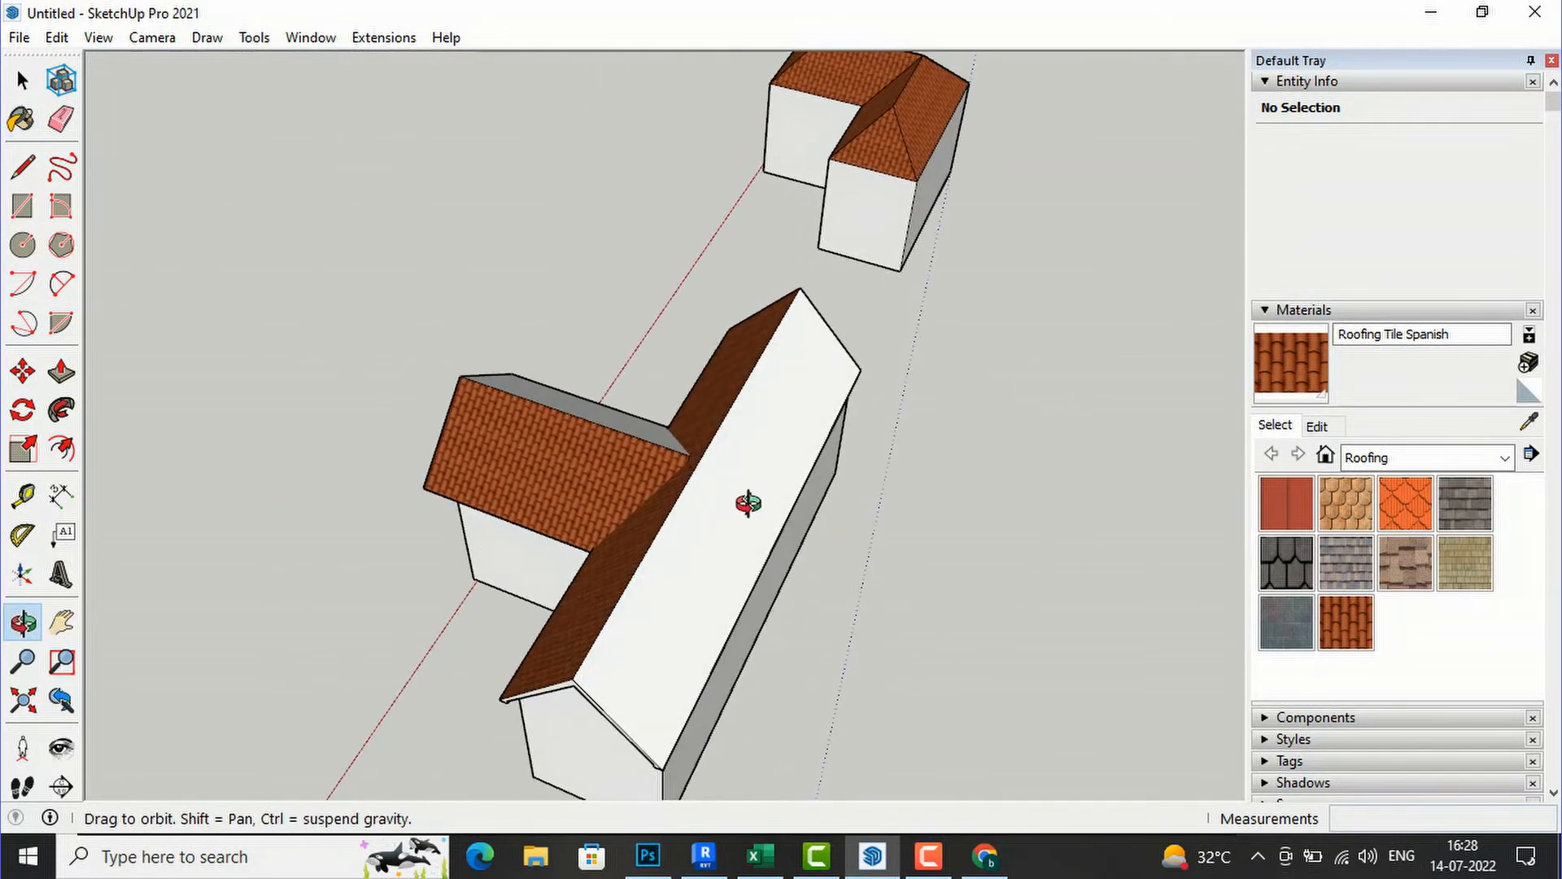
click(22, 120)
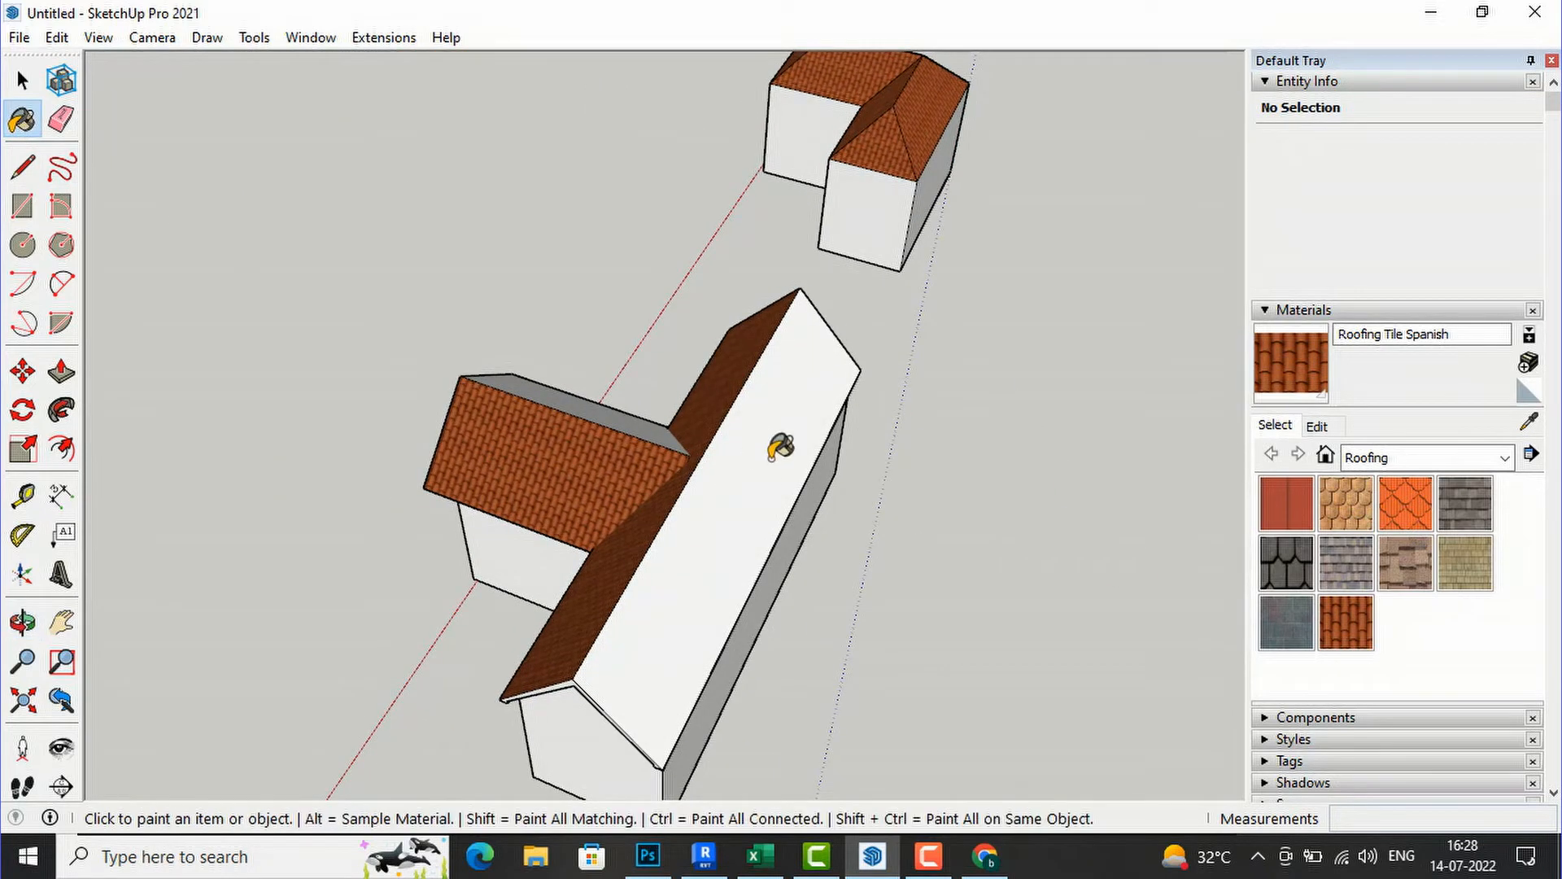
click(664, 431)
click(594, 404)
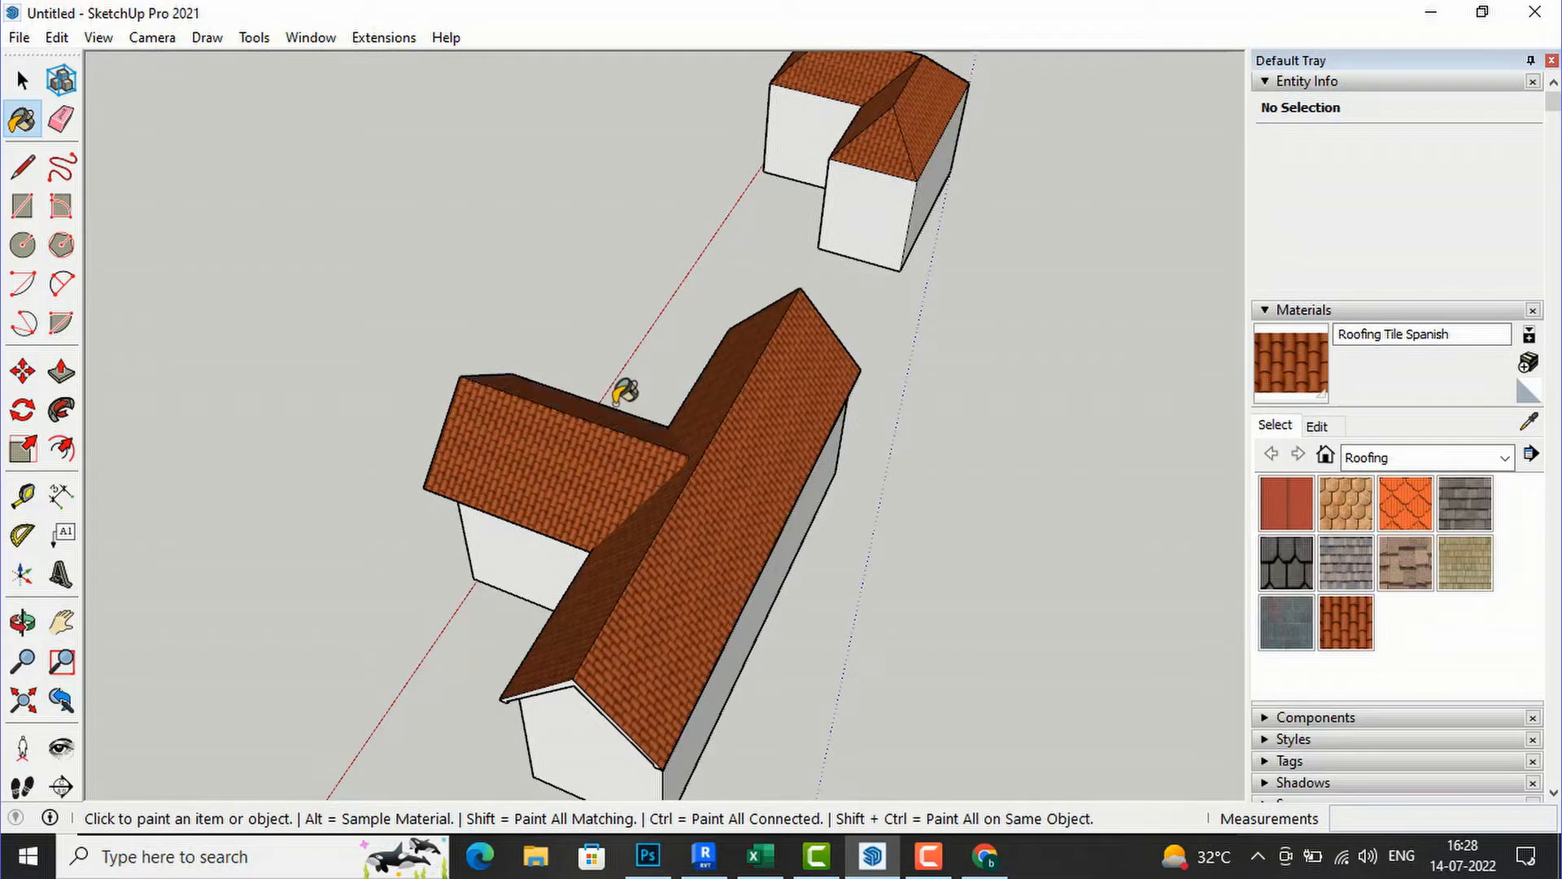
Step: Examine the T-shaped block's tiled roof and the whole row of roofed blocks from different sides
mouse_move(610, 507)
middle_down()
mouse_move(1127, 439)
mouse_move(1404, 374)
mouse_move(1102, 453)
mouse_move(1496, 389)
mouse_move(1283, 367)
middle_up()
scroll(513, 489, down, 3)
scroll(810, 530, down, 2)
scroll(810, 530, down, 3)
scroll(707, 484, up, 1)
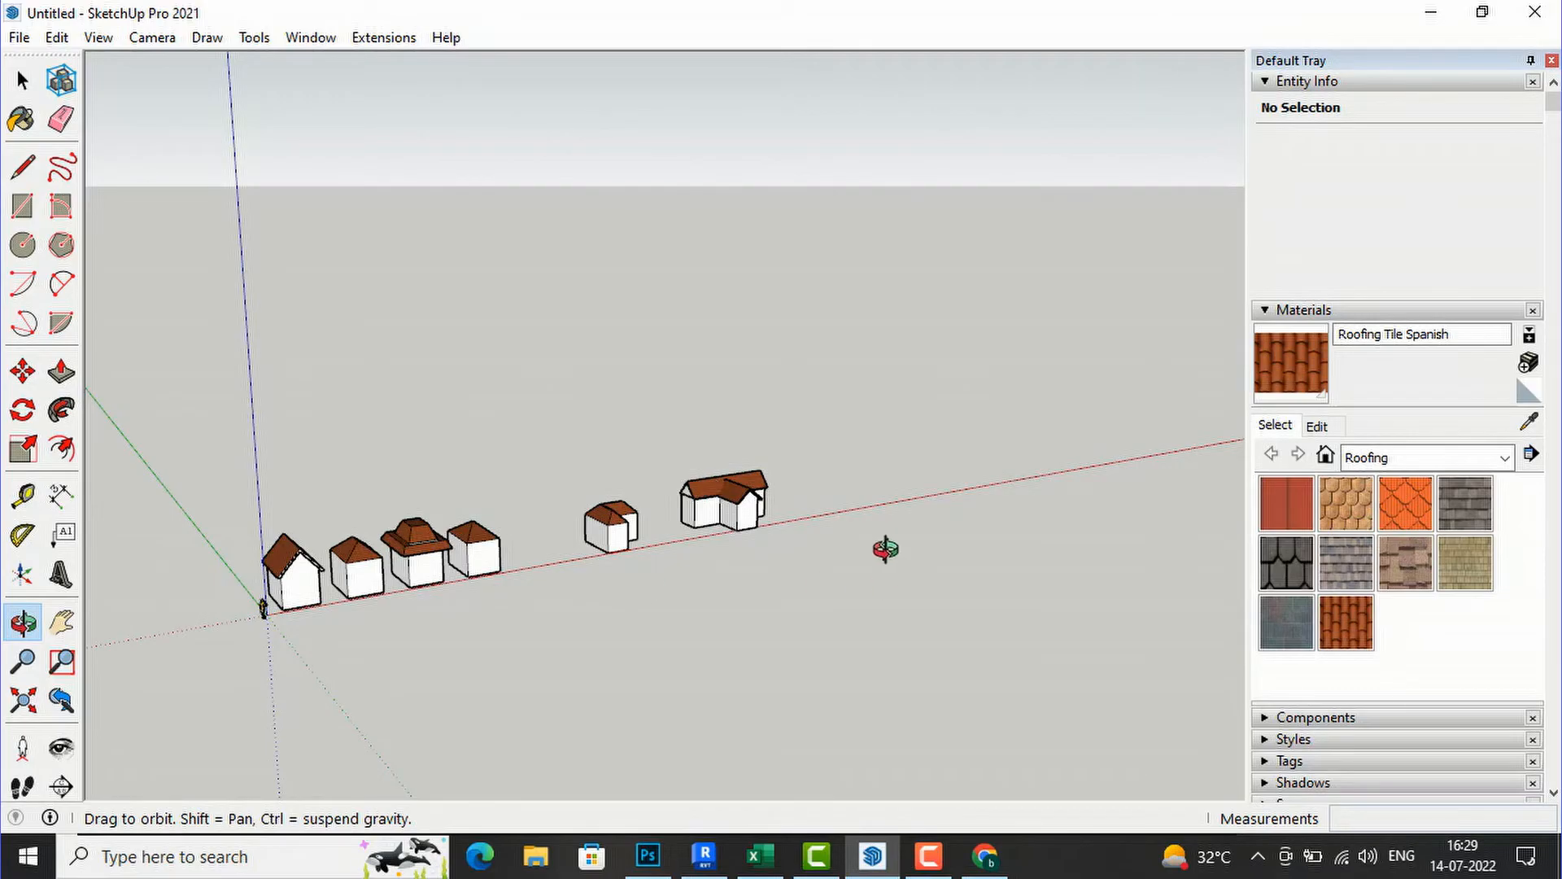
drag(886, 550, 879, 467)
scroll(879, 460, up, 3)
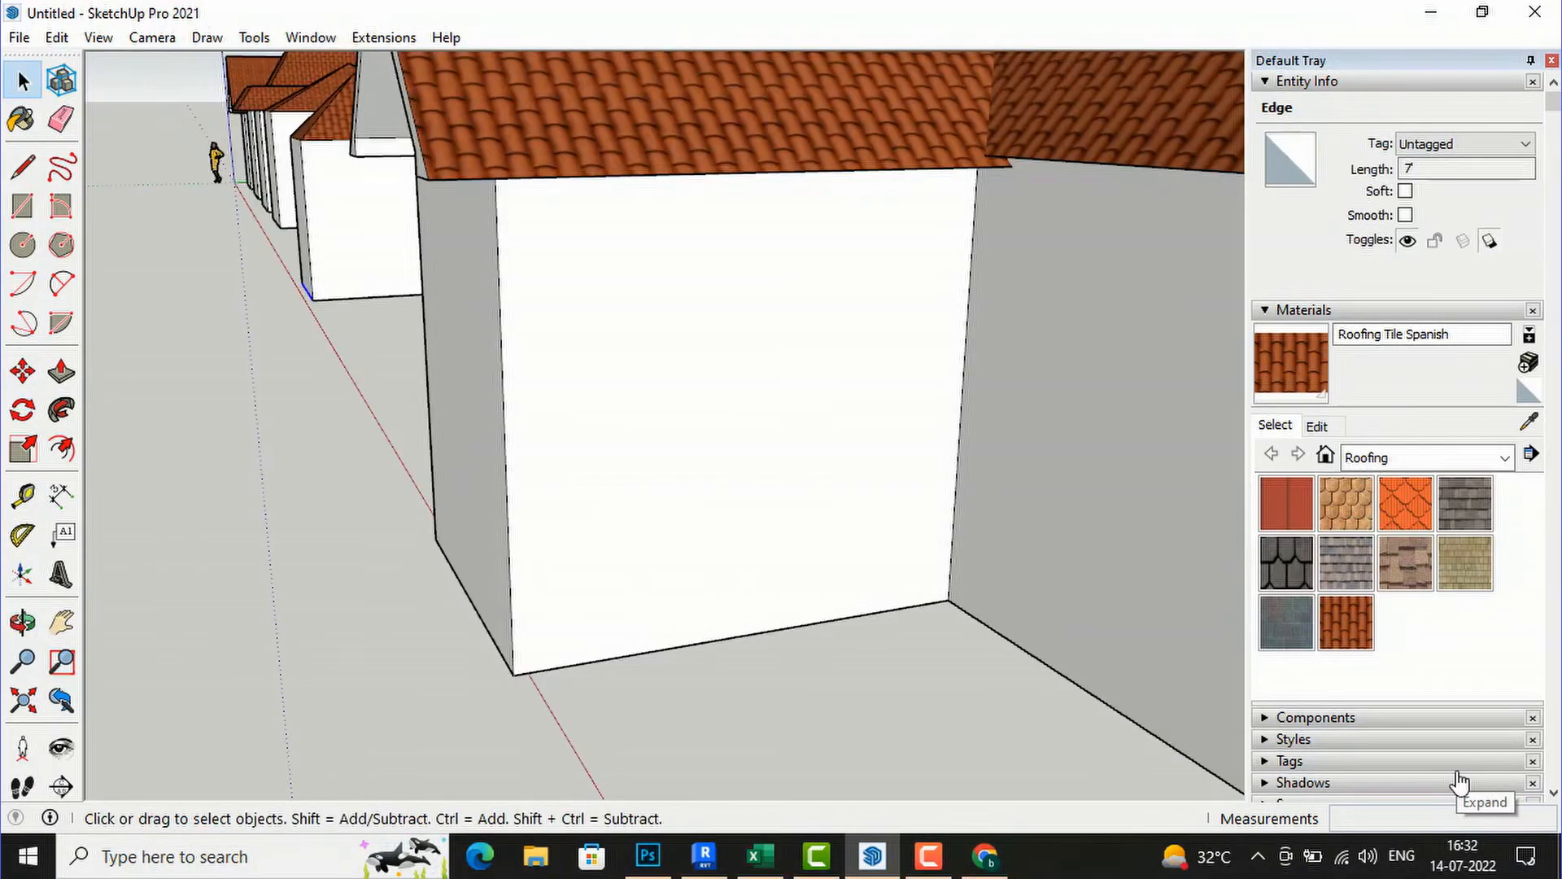
Step: Draw a rectangle about 8' by 4' 7" on the ground in the corner between the T-shaped block's side wing and main body
click(23, 207)
scroll(980, 554, down, 2)
scroll(830, 553, down, 1)
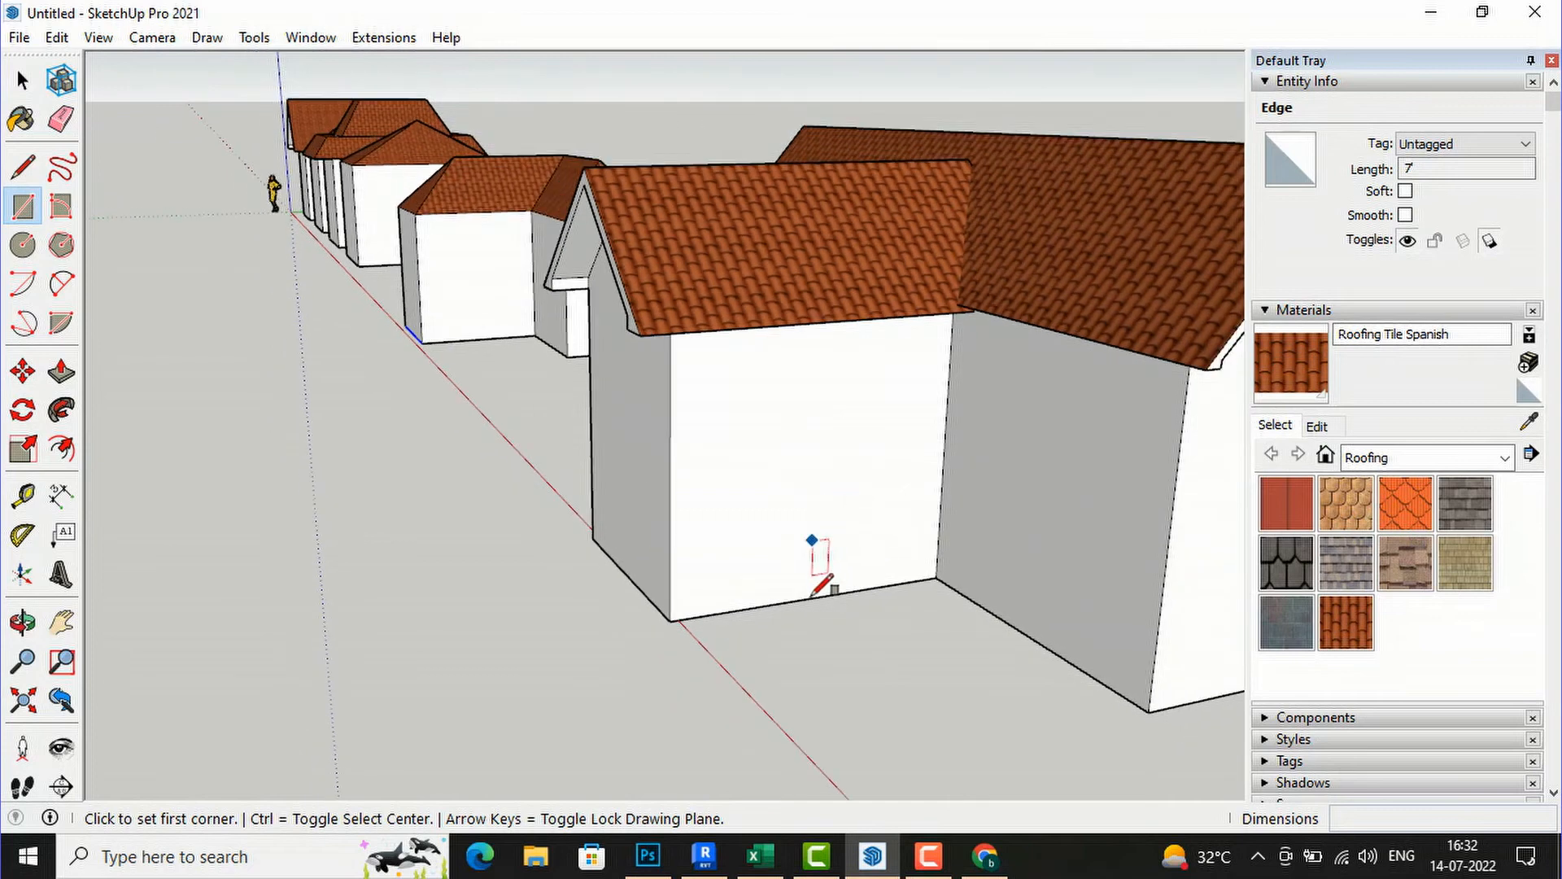
scroll(944, 645, up, 1)
click(992, 754)
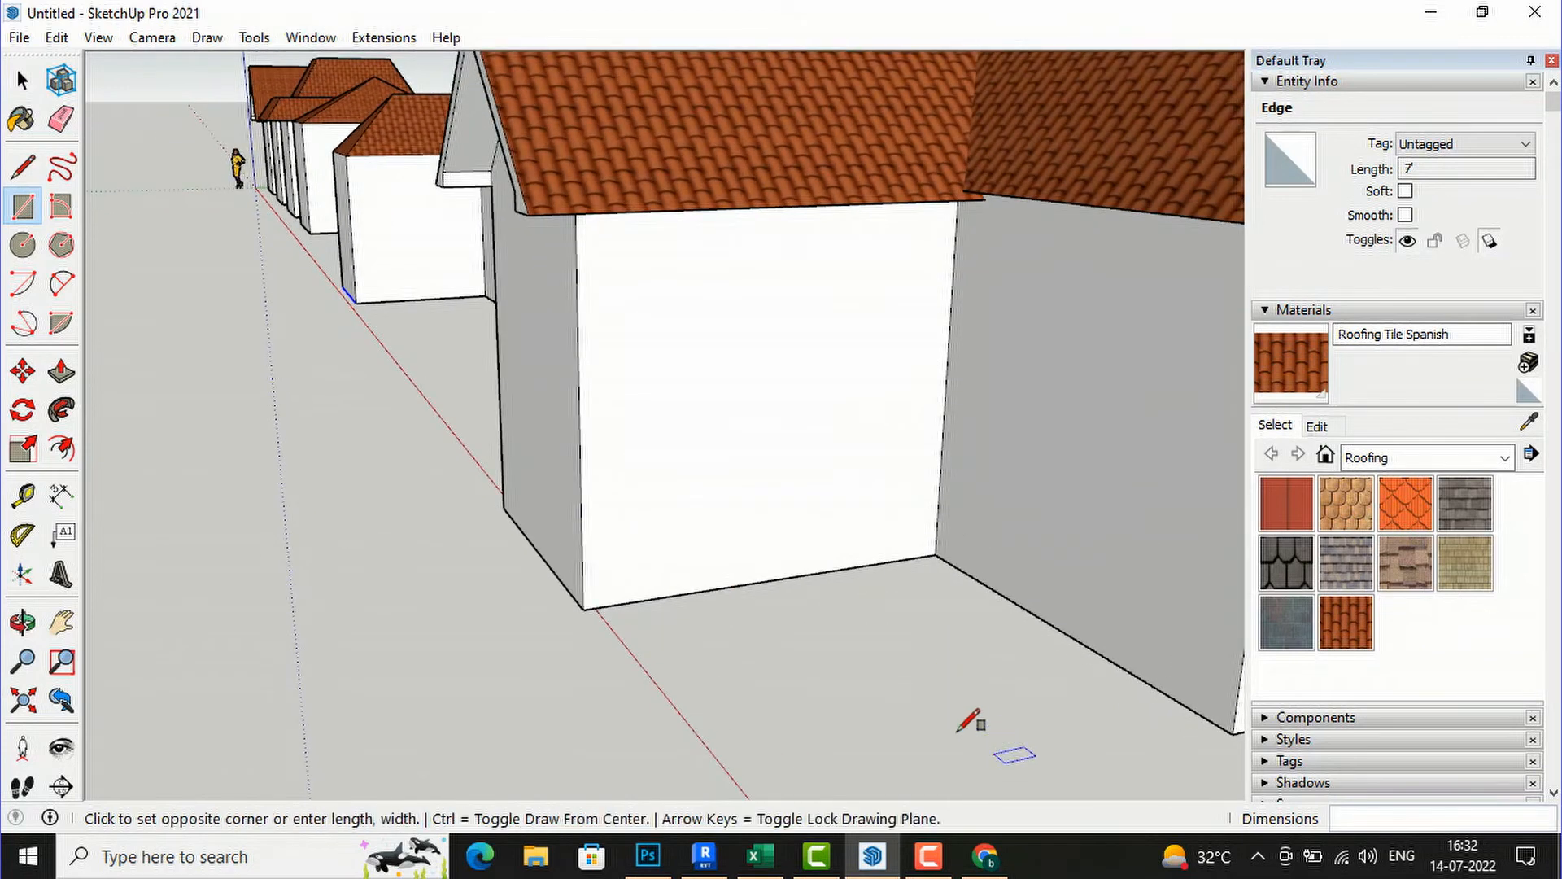
click(624, 622)
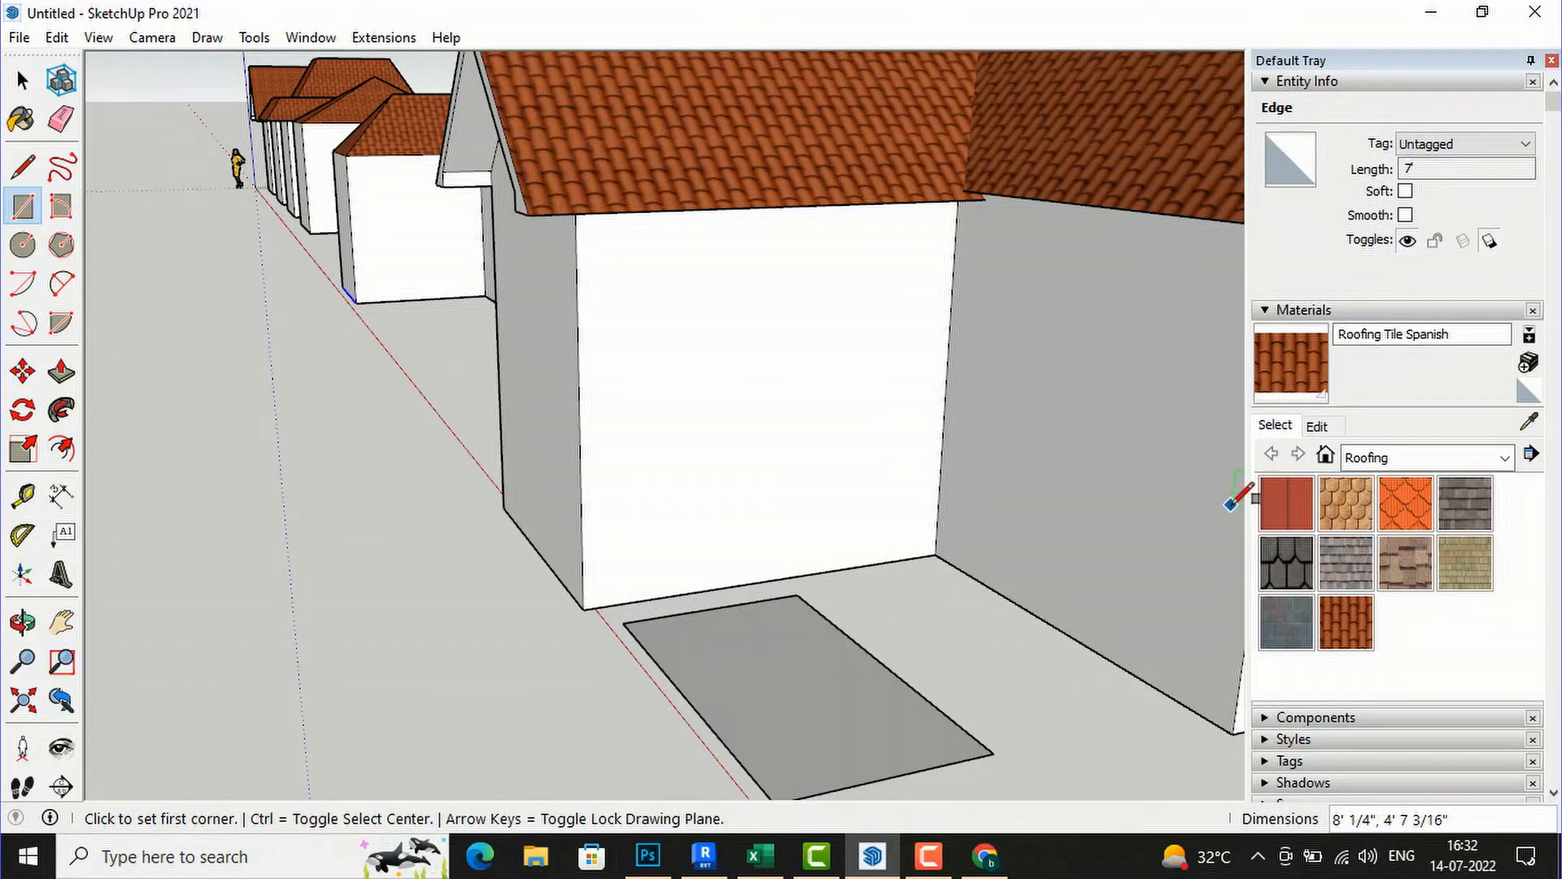
Step: Push/Pull the ground rectangle up about 7 3/4" into a thin slab
click(79, 389)
click(751, 684)
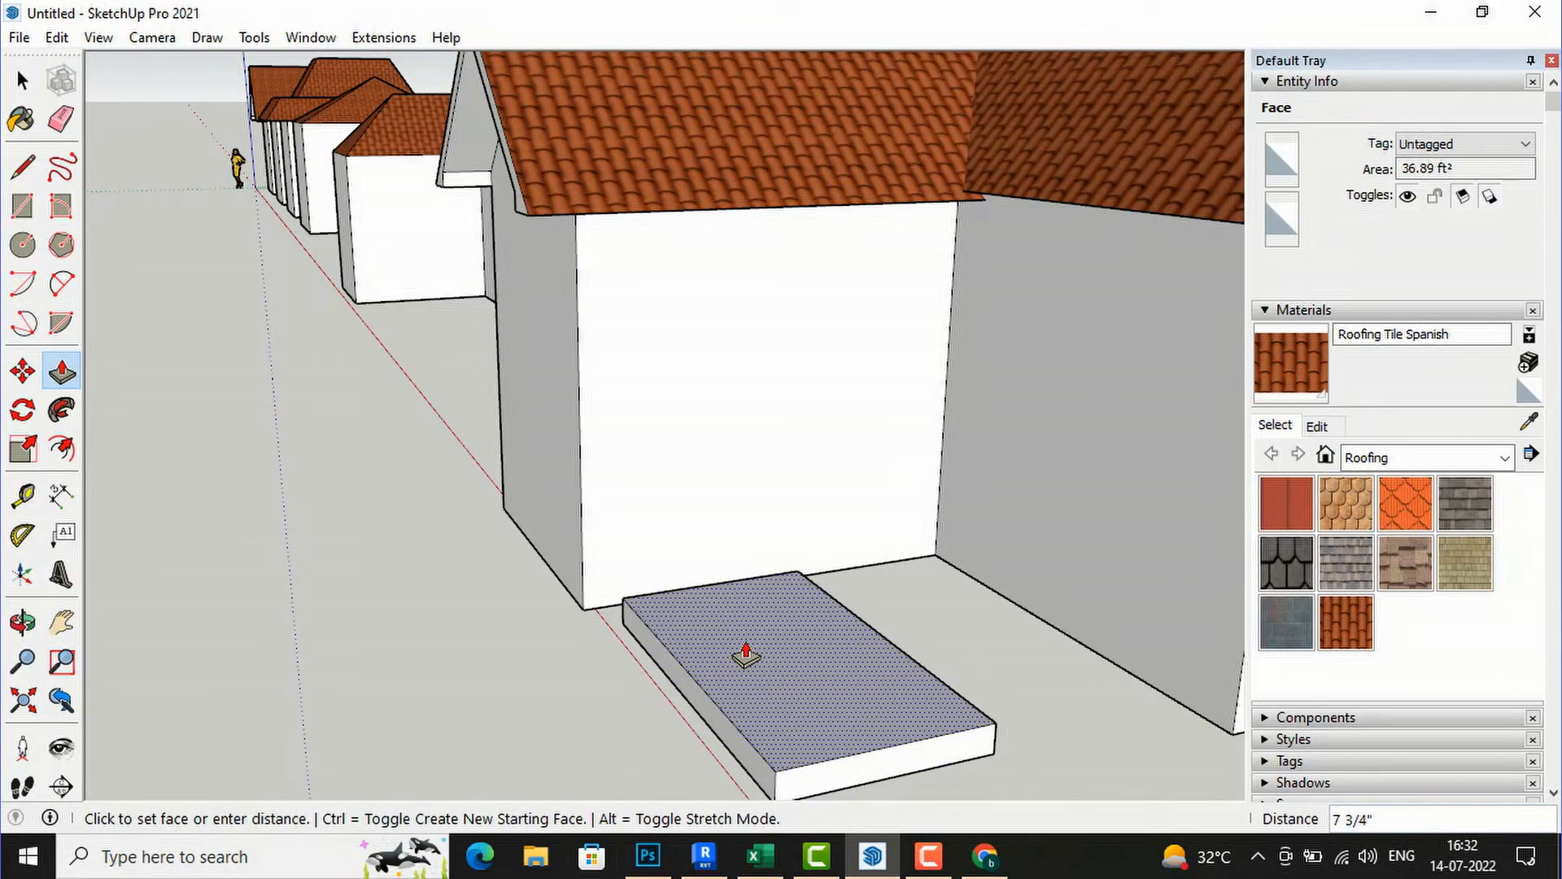
click(747, 655)
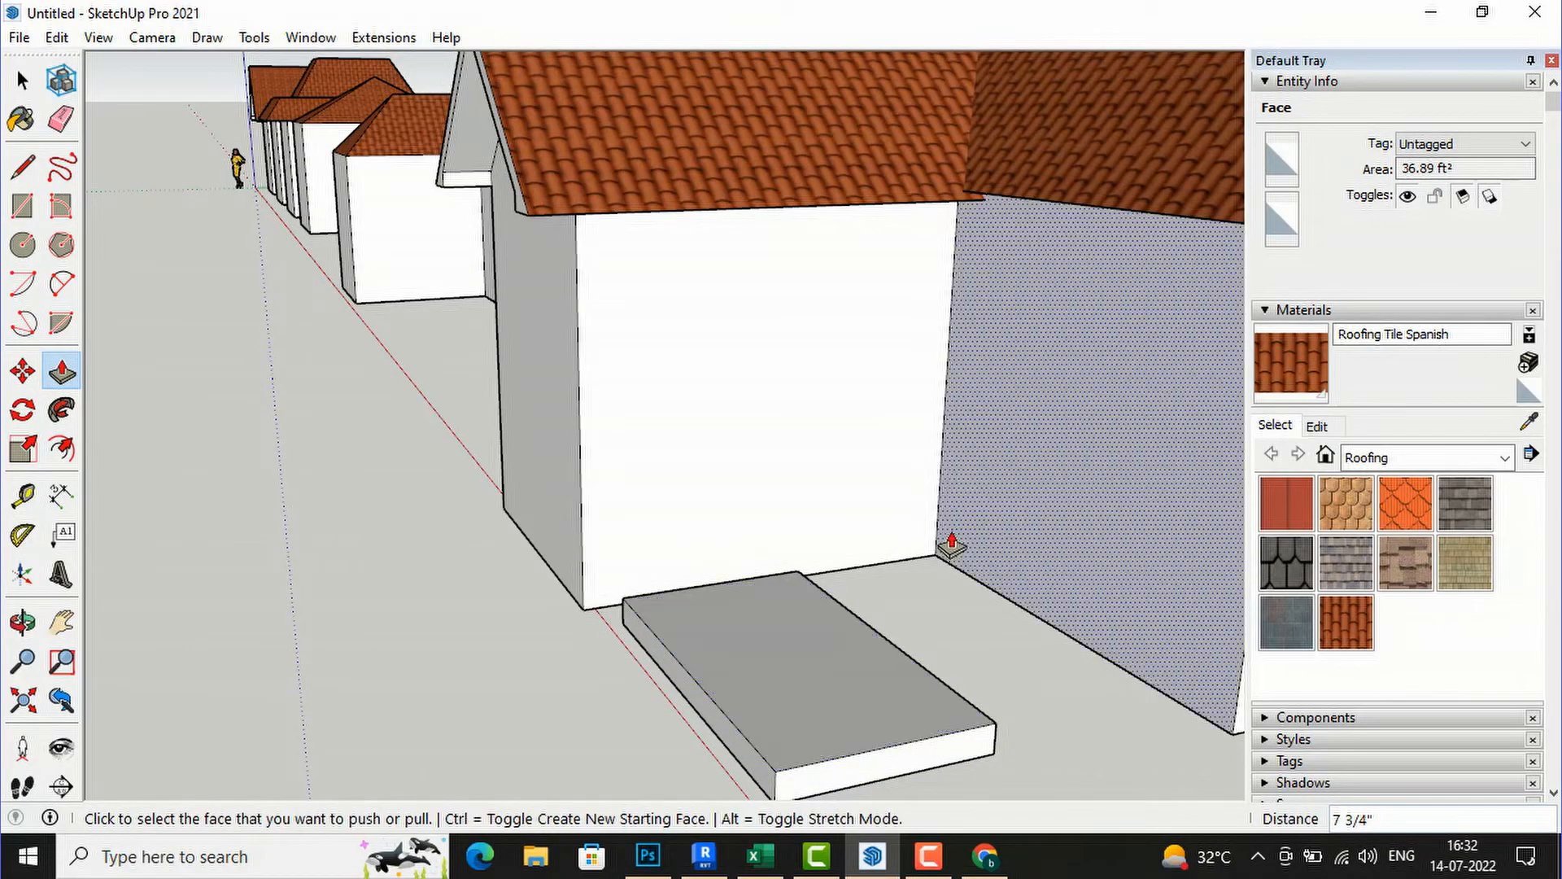
scroll(837, 418, down, 1)
key(Escape)
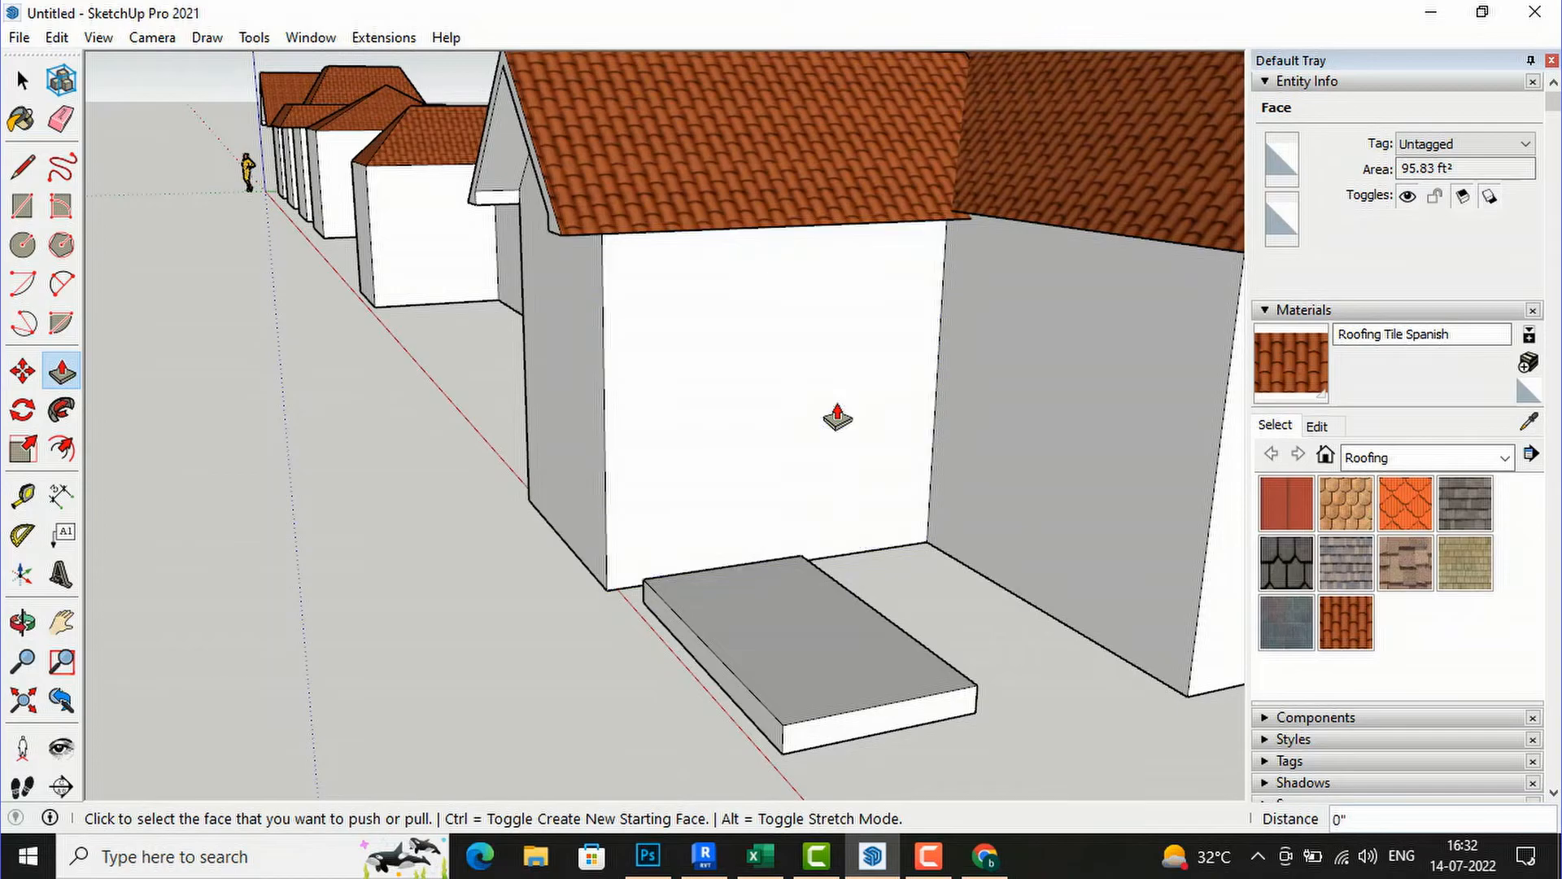
Step: Make the whole slab a group and move it straight up about 7' 7"
key(space)
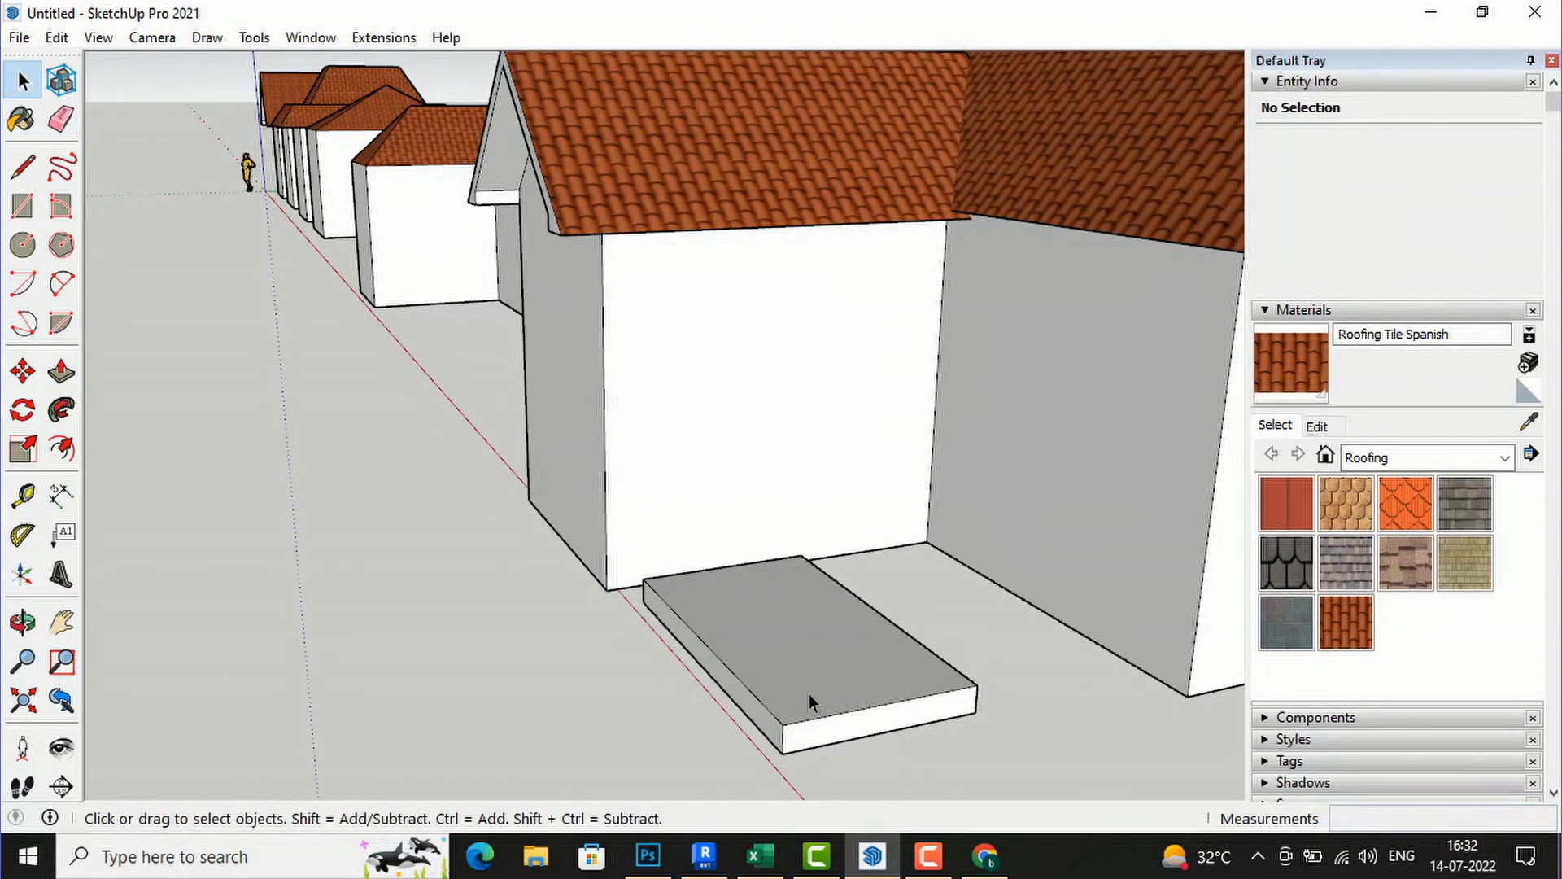
triple_click(799, 685)
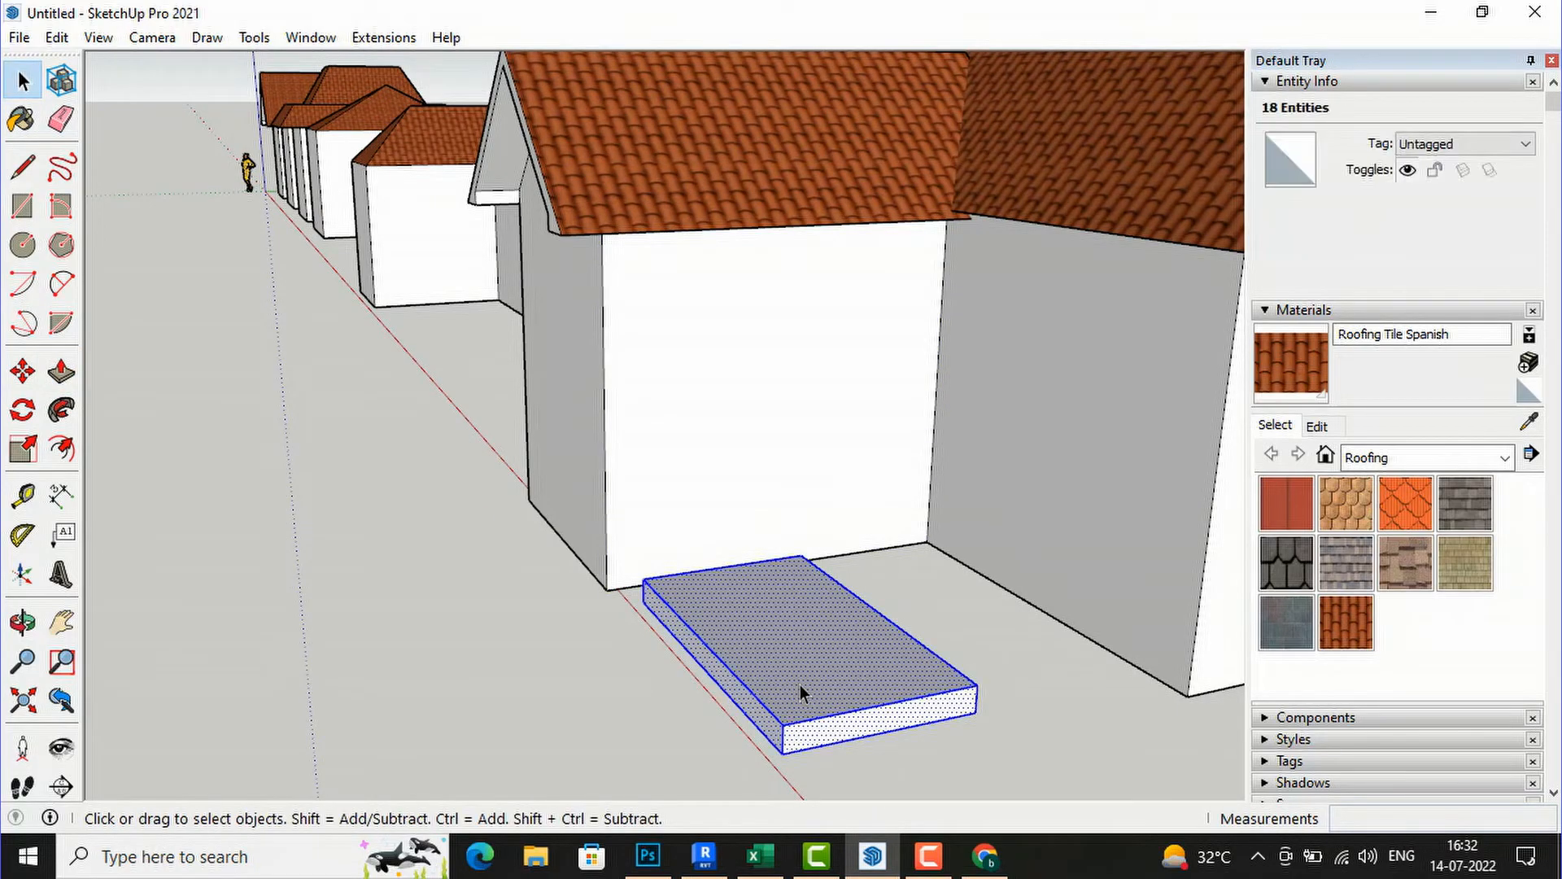
right_click(799, 685)
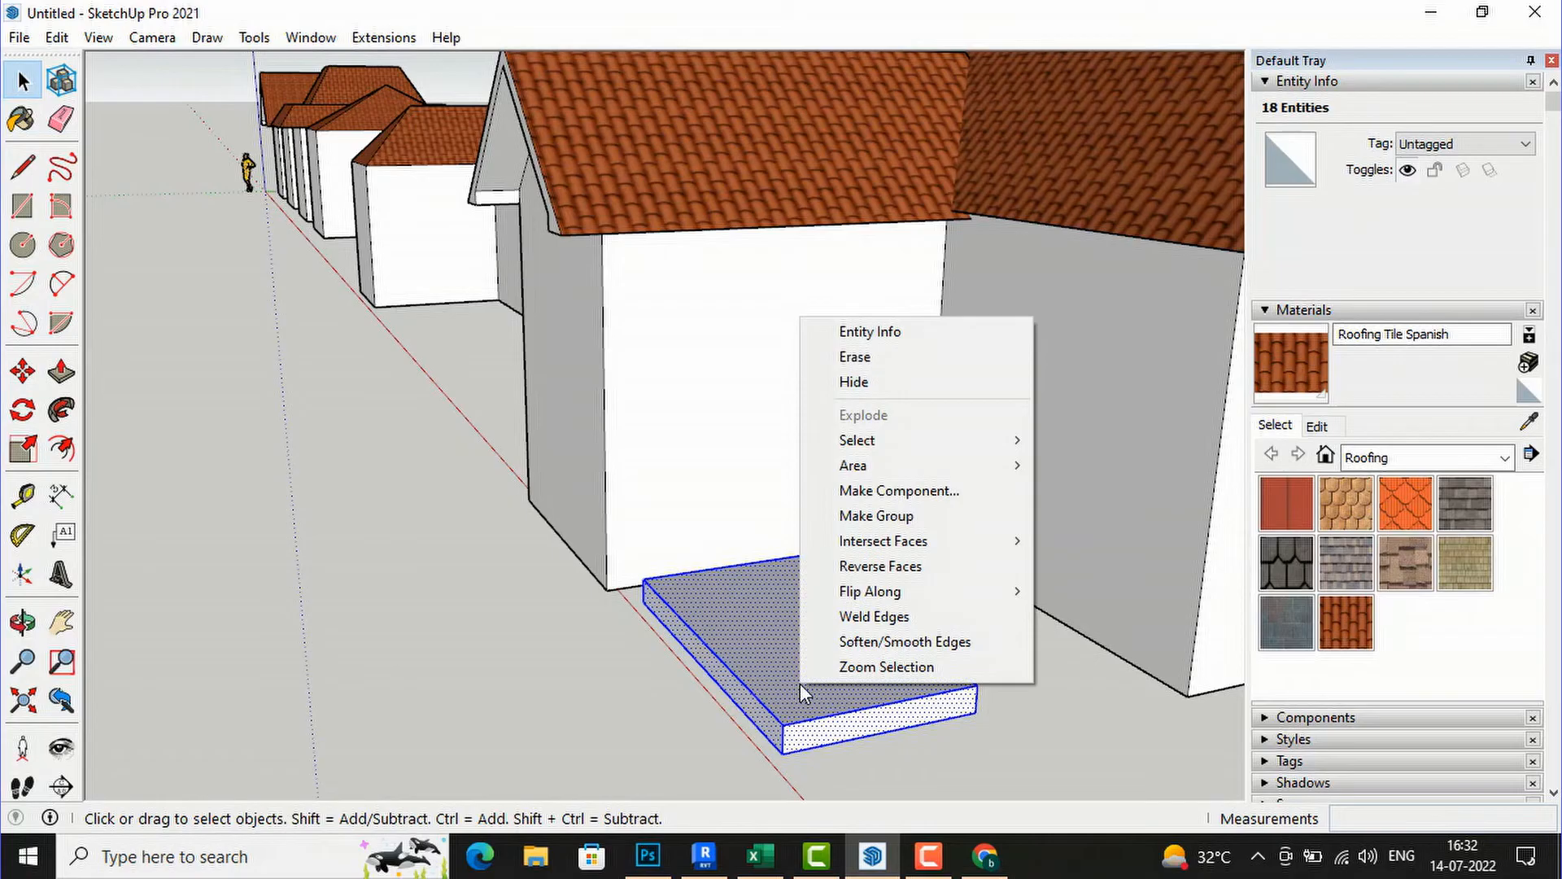
click(846, 517)
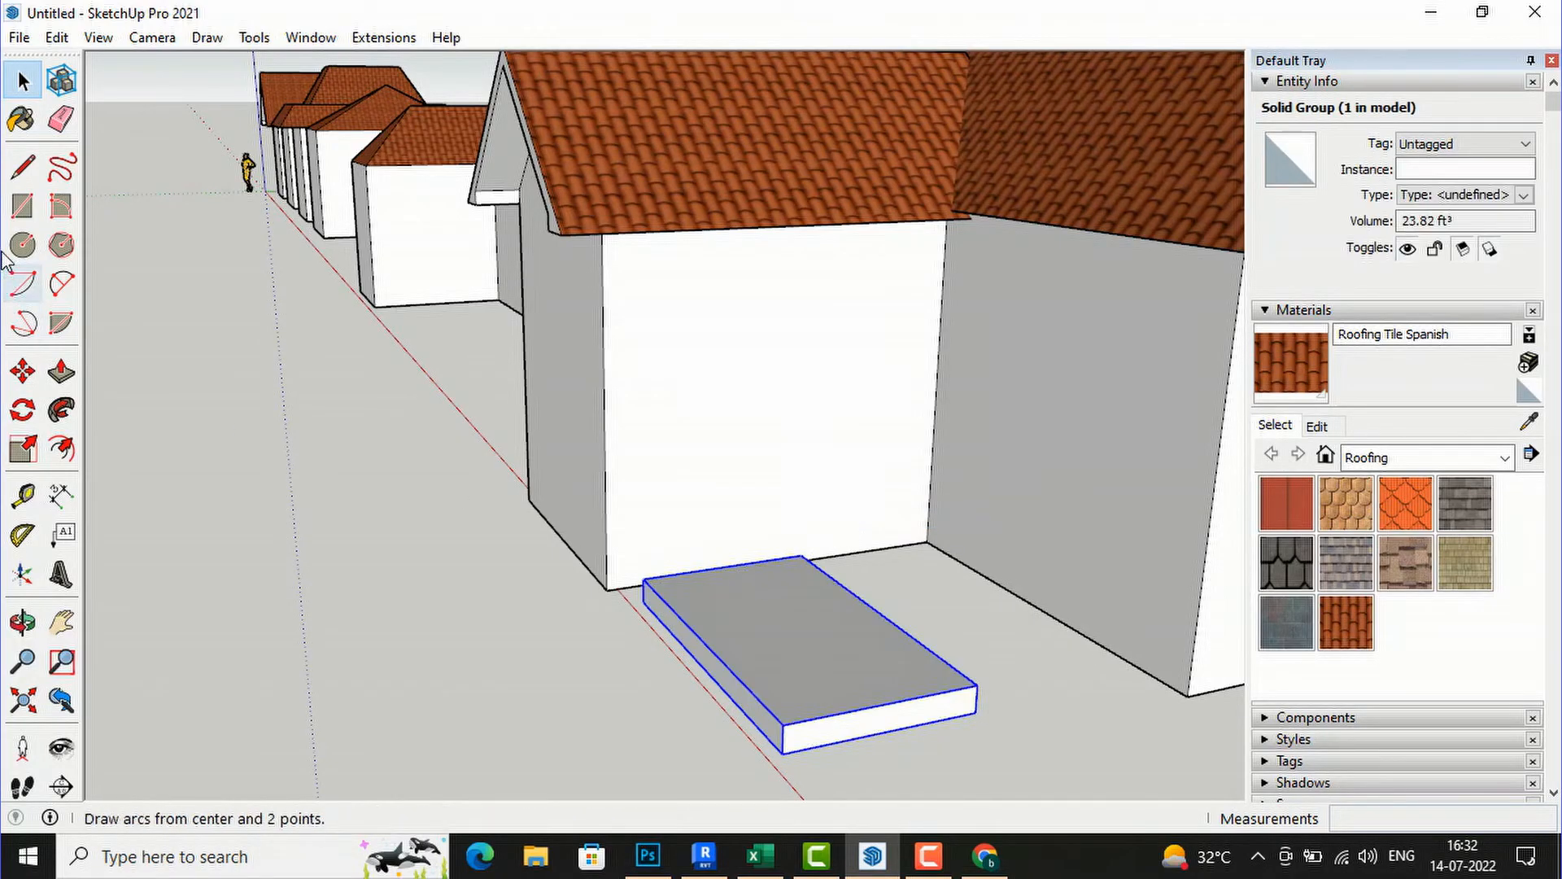
click(22, 374)
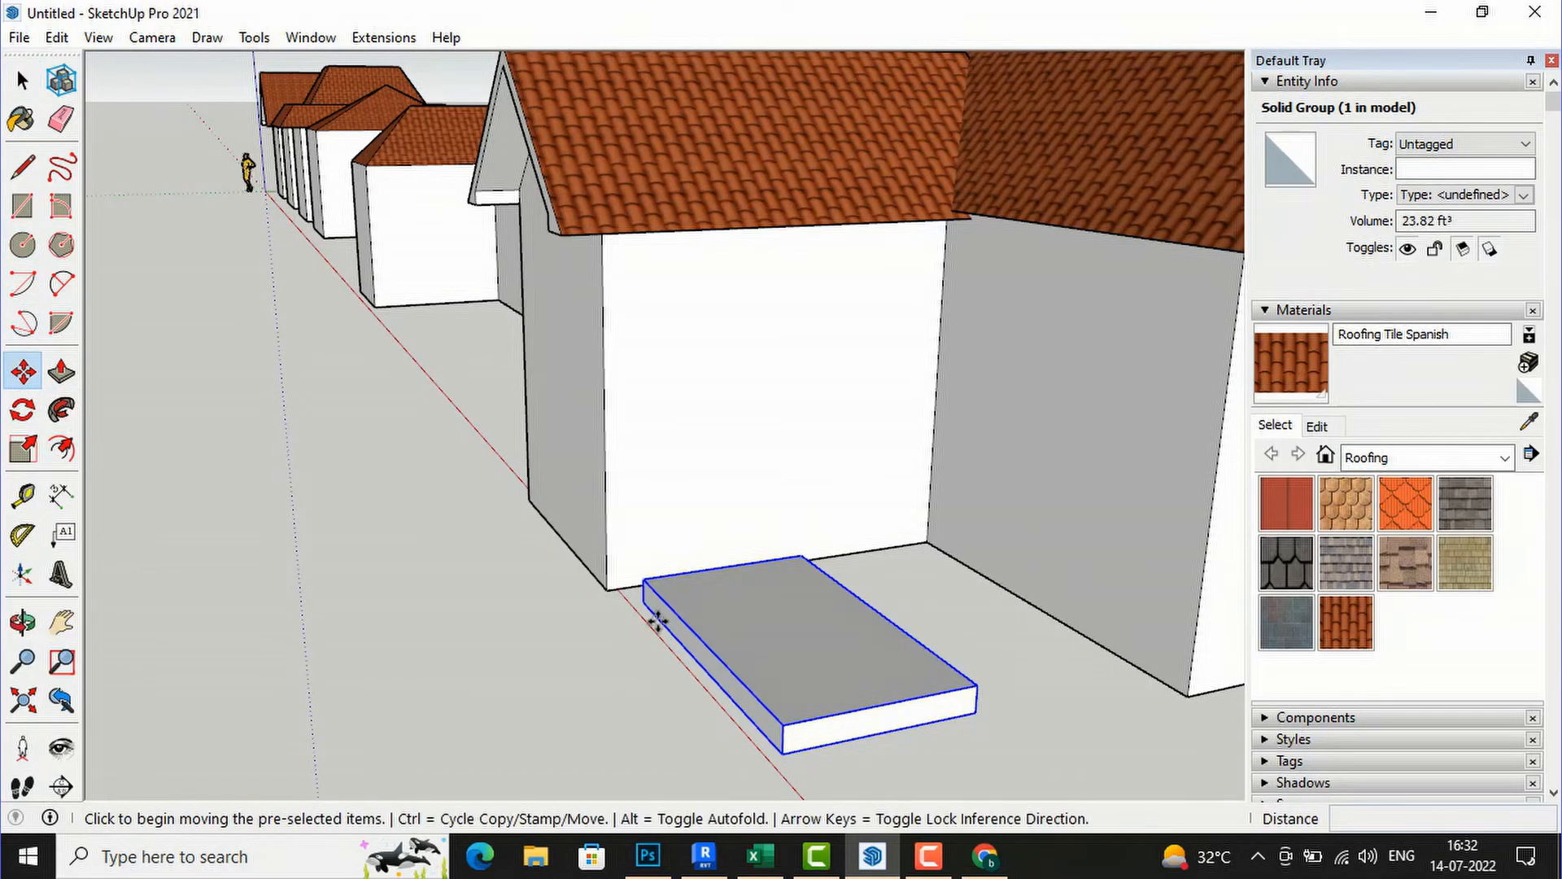
click(638, 600)
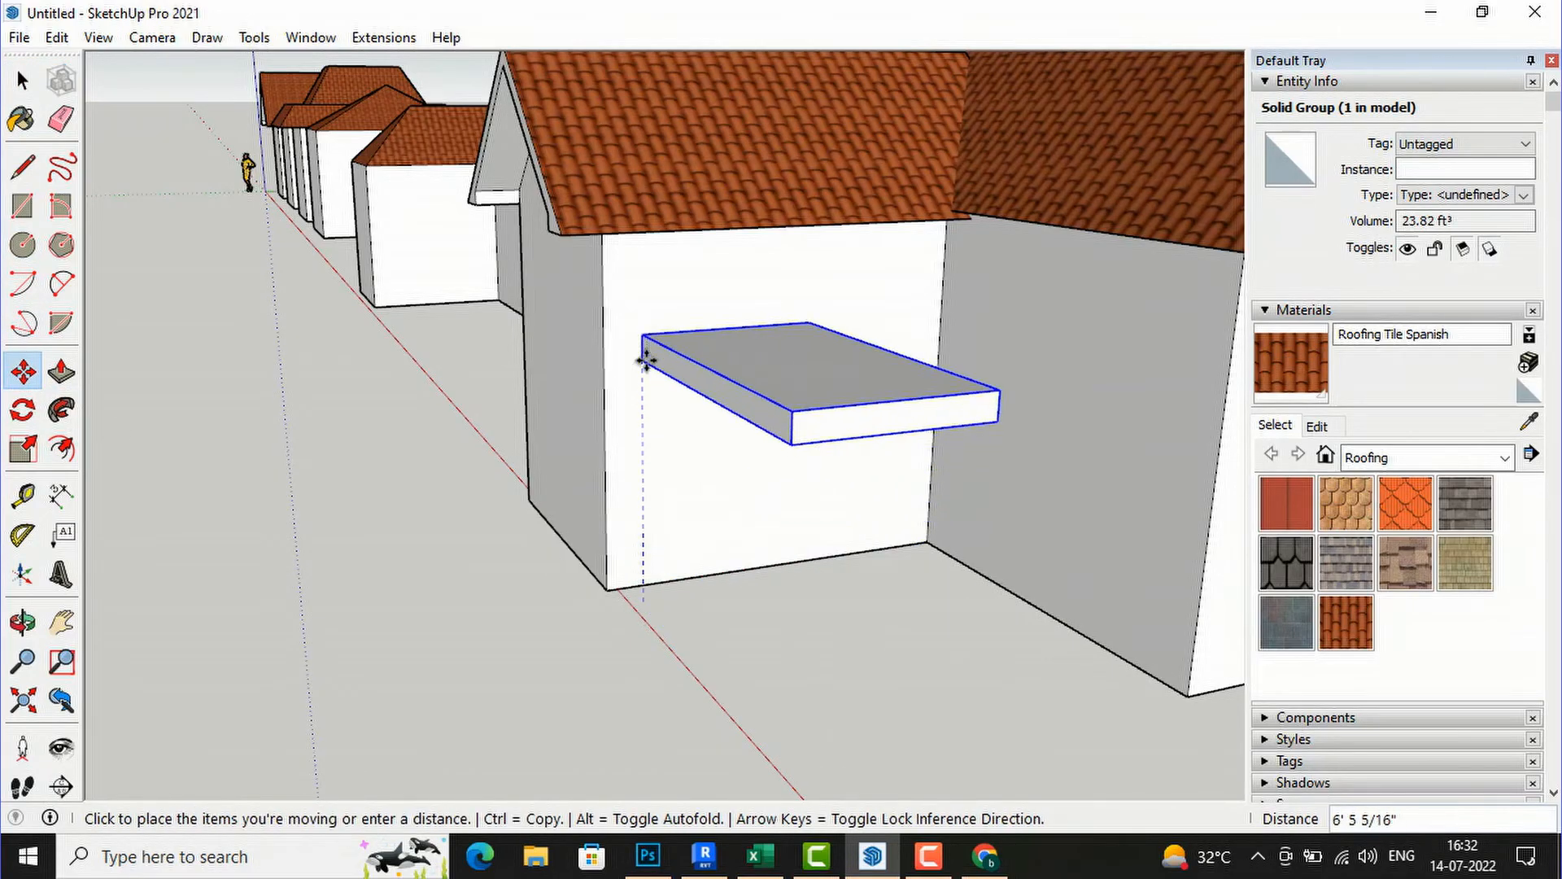
click(643, 316)
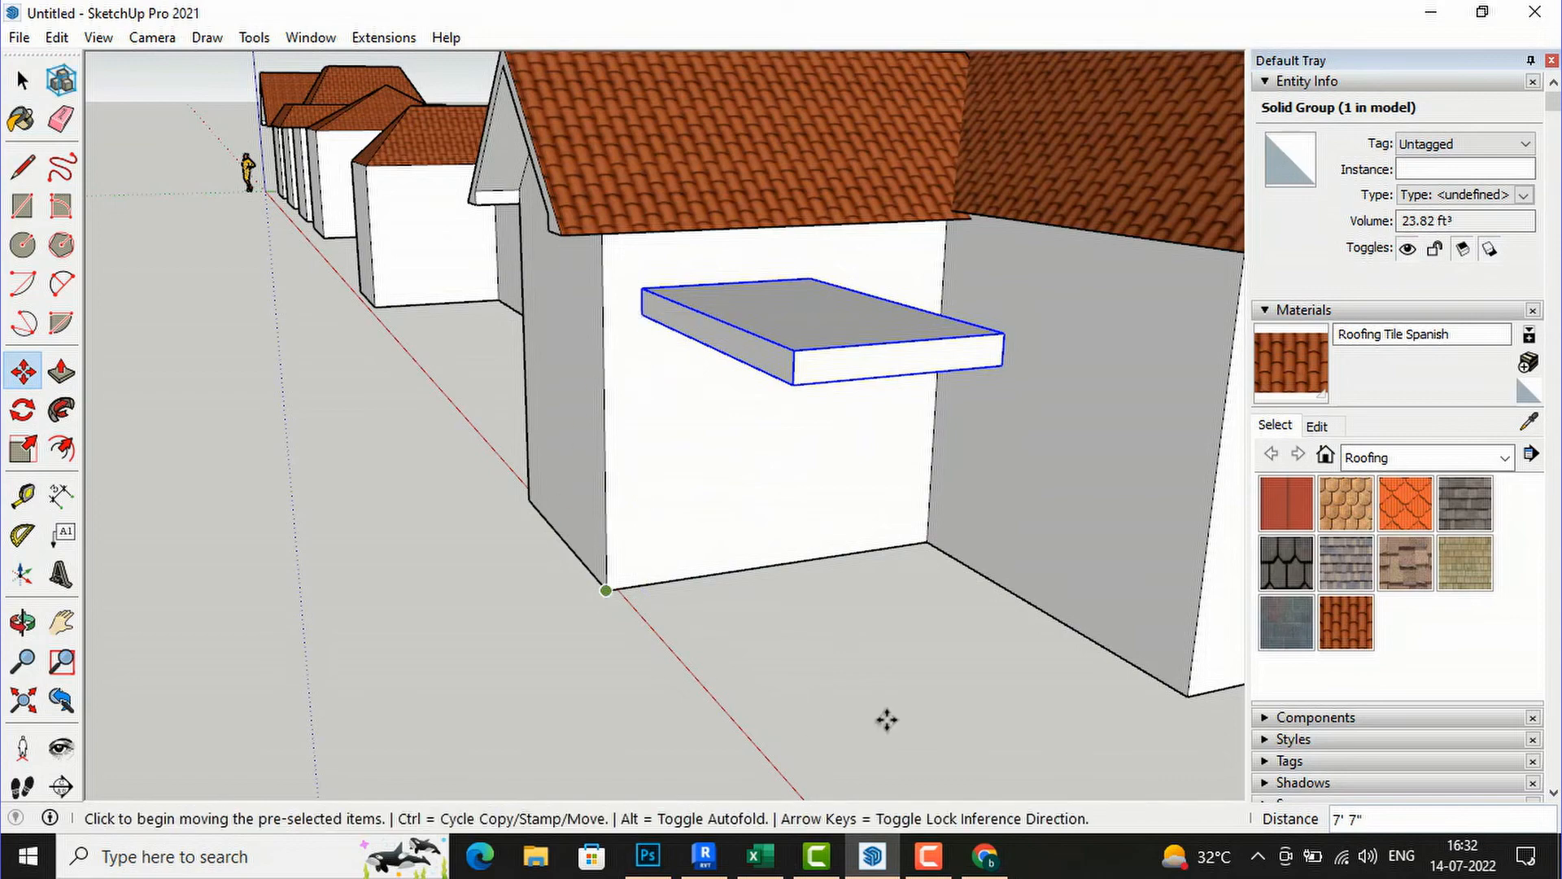
Step: Rotate the raised slab group 15 degrees about its lower corner at the side wing so it slopes down away from the wing
key(o)
drag(929, 624, 966, 594)
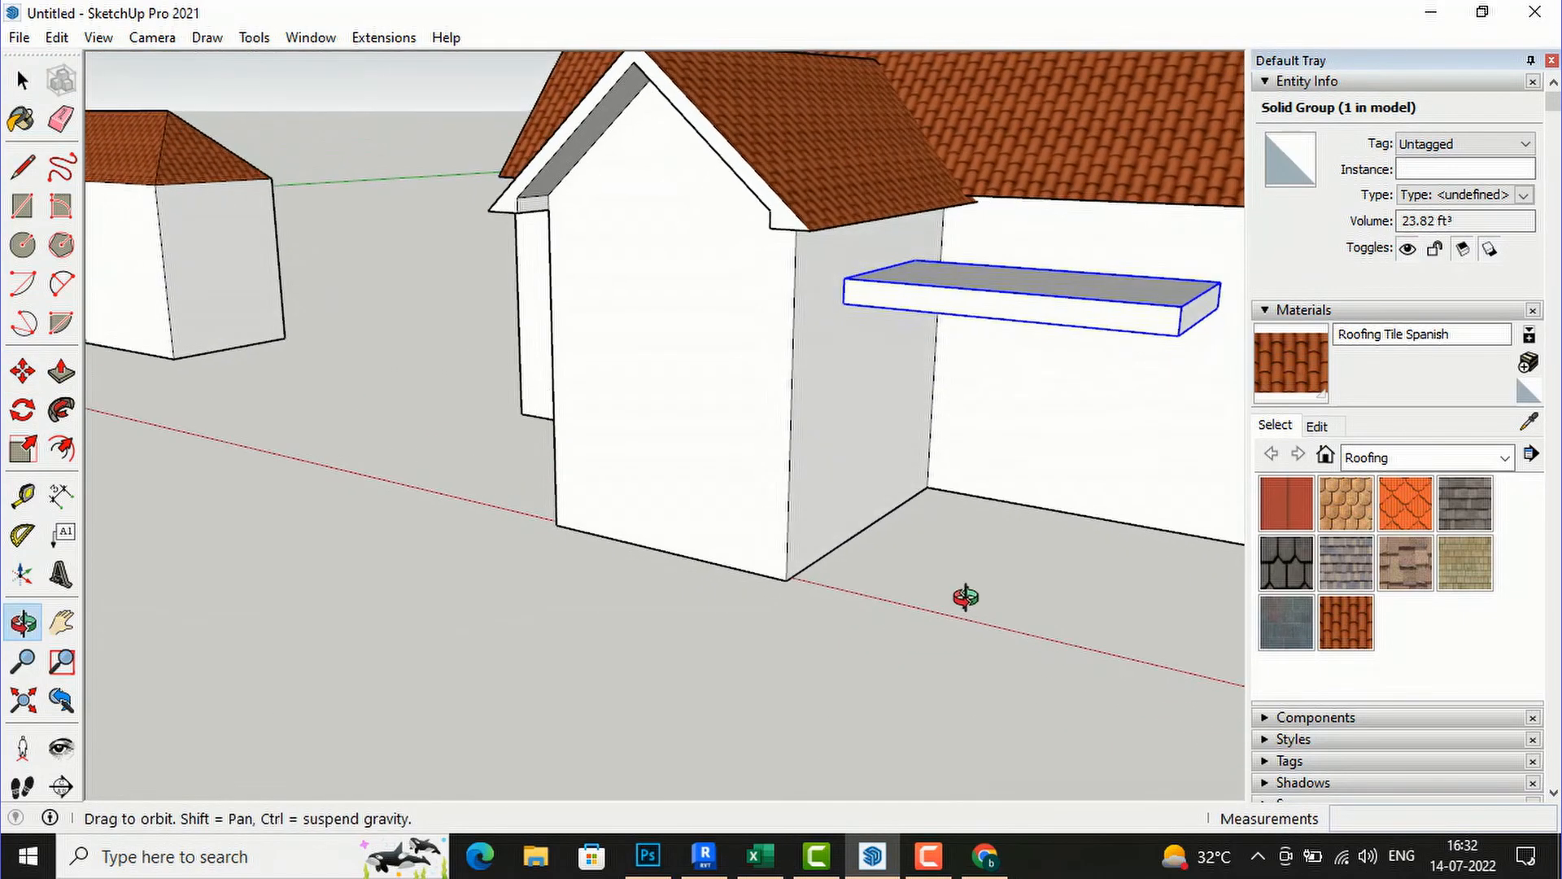
drag(488, 548, 457, 510)
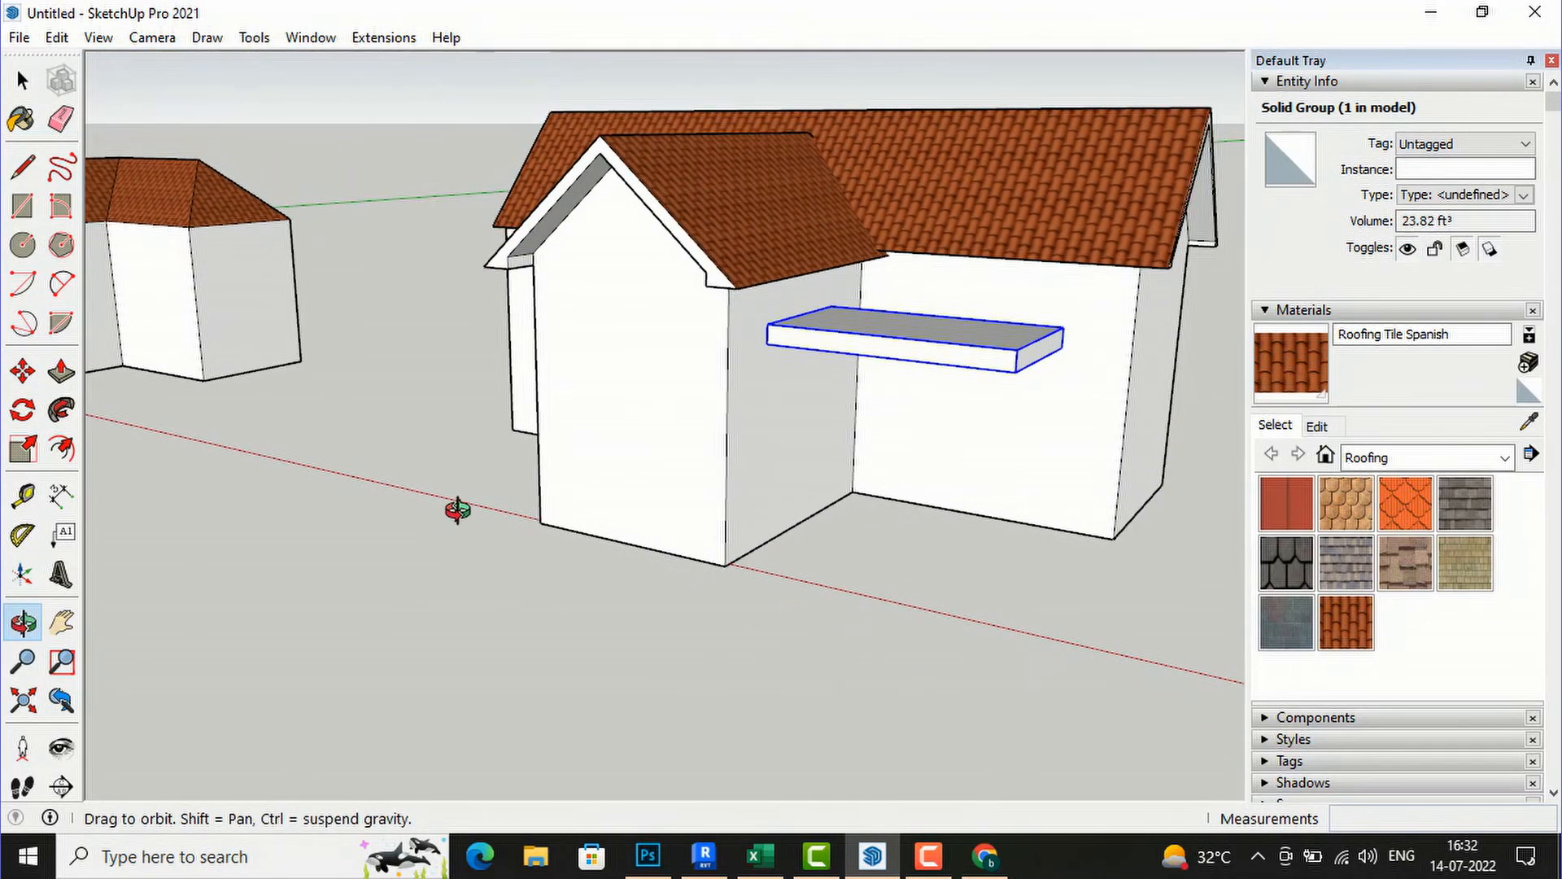
click(21, 413)
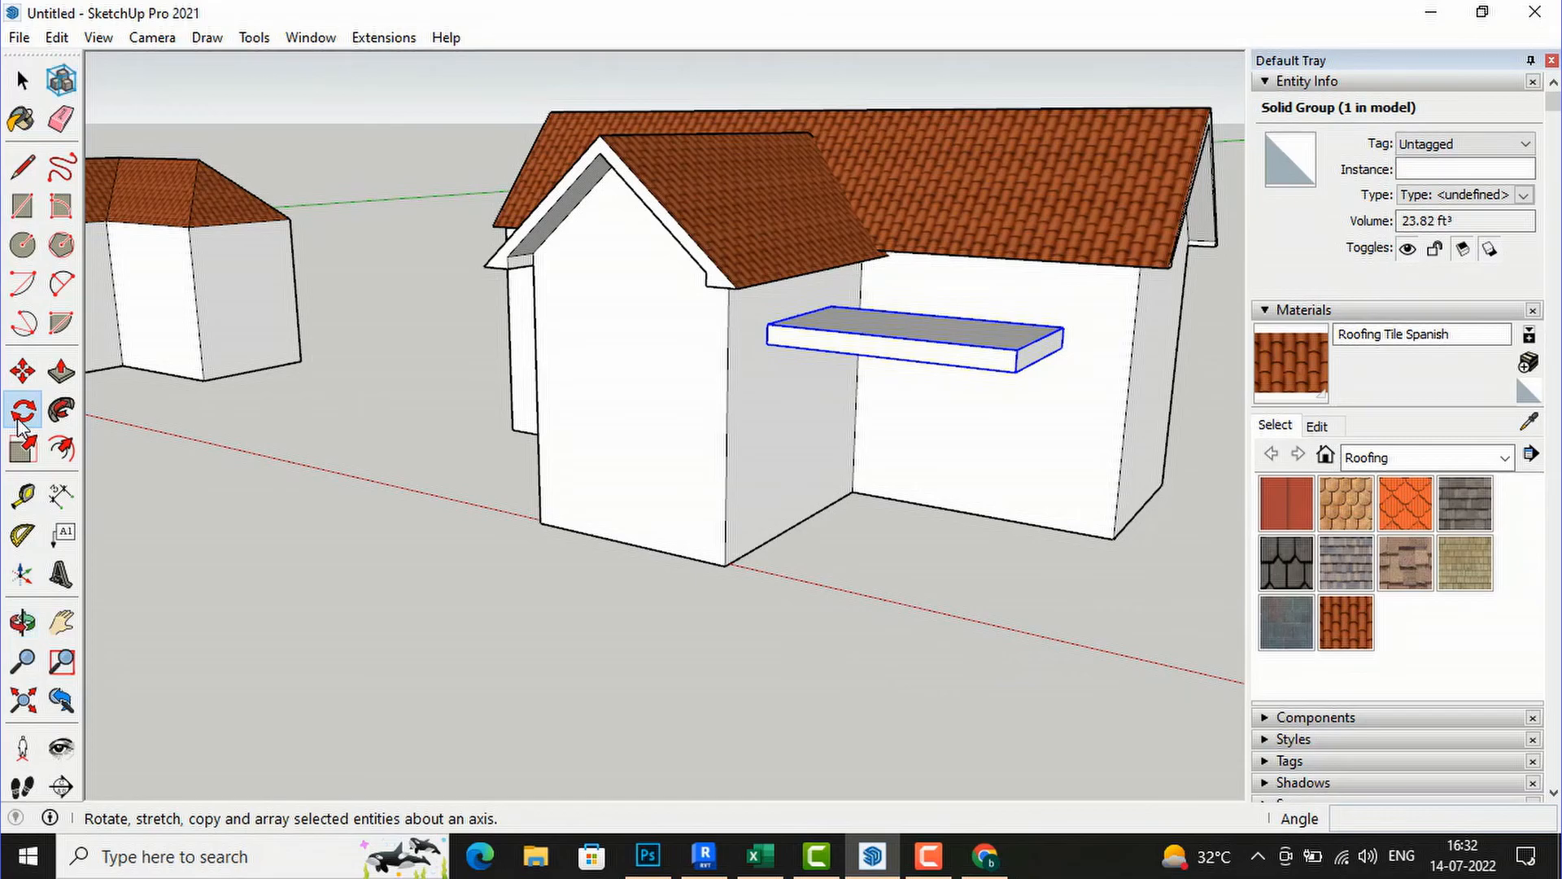
click(769, 343)
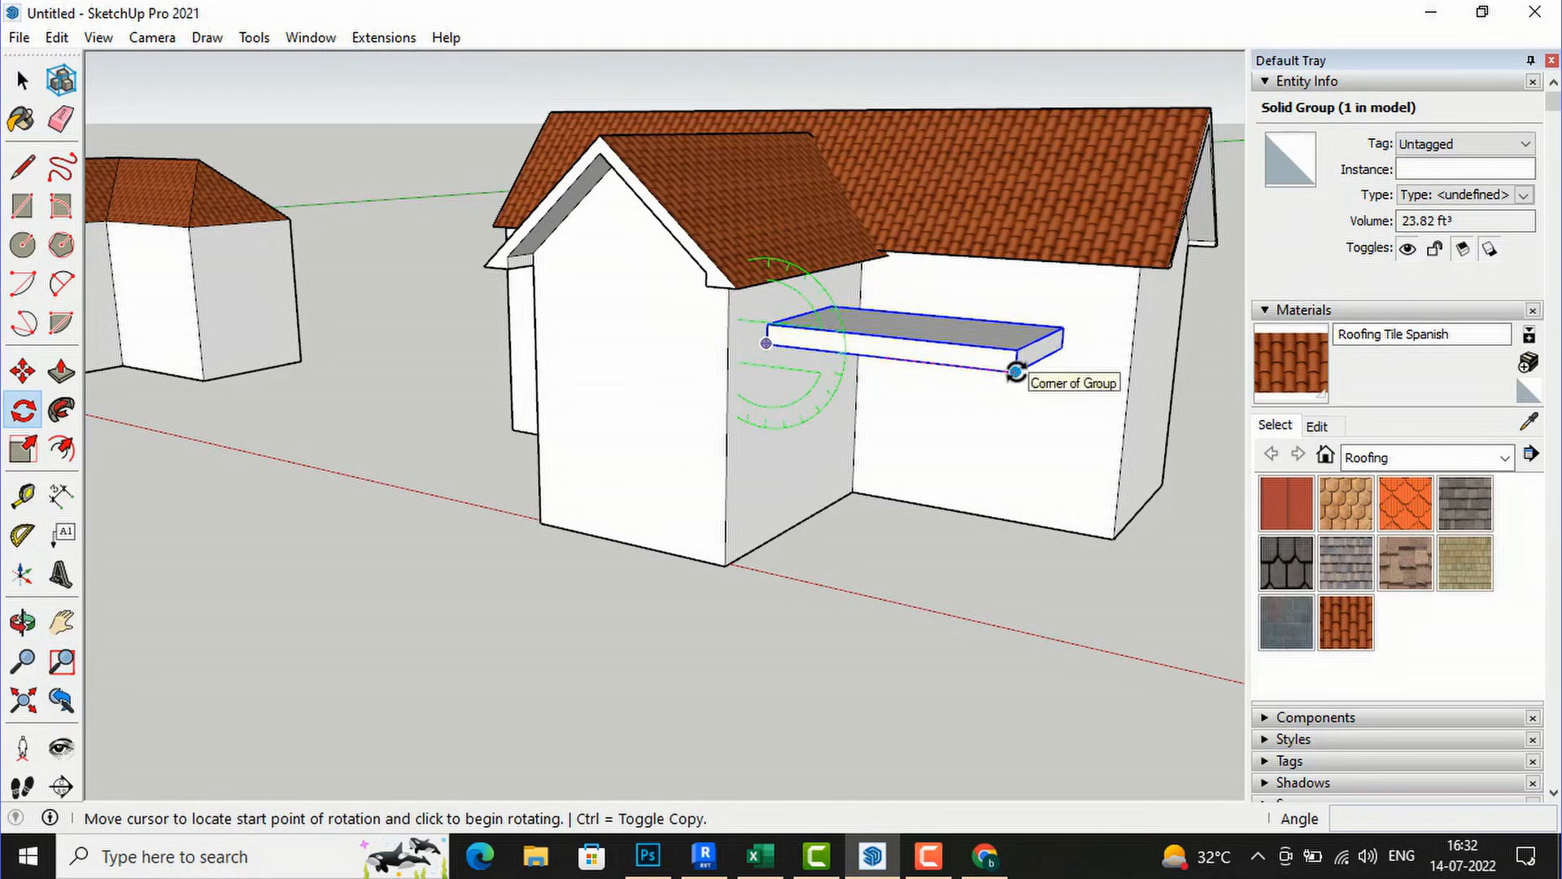
click(1017, 373)
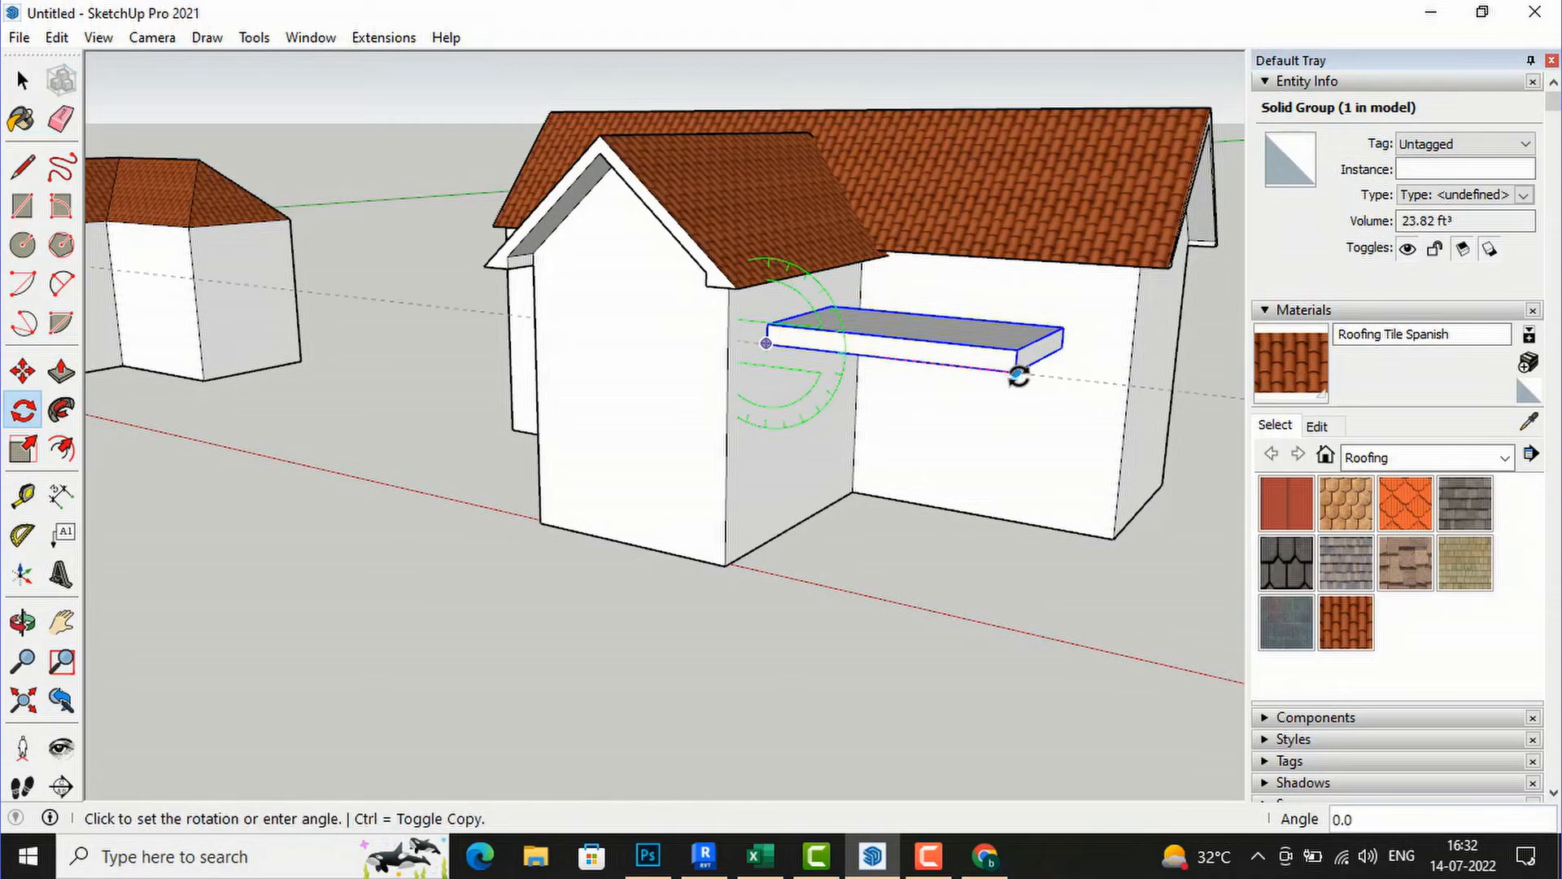
click(1012, 452)
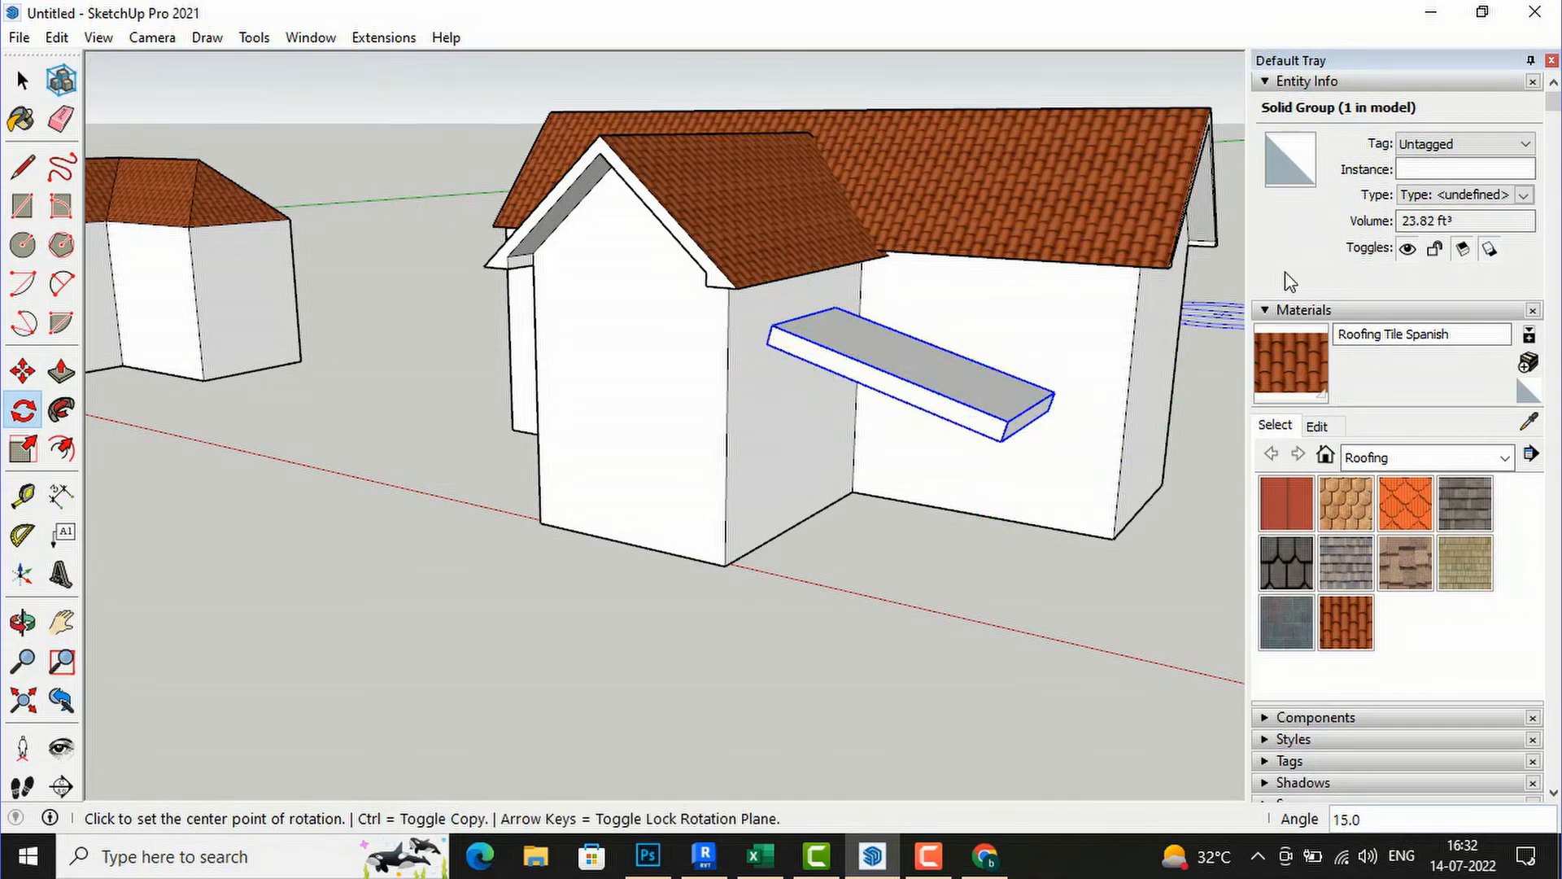
Step: Deselect the sloped slab and paint it with the Roofing Tile Spanish material
click(33, 89)
click(578, 632)
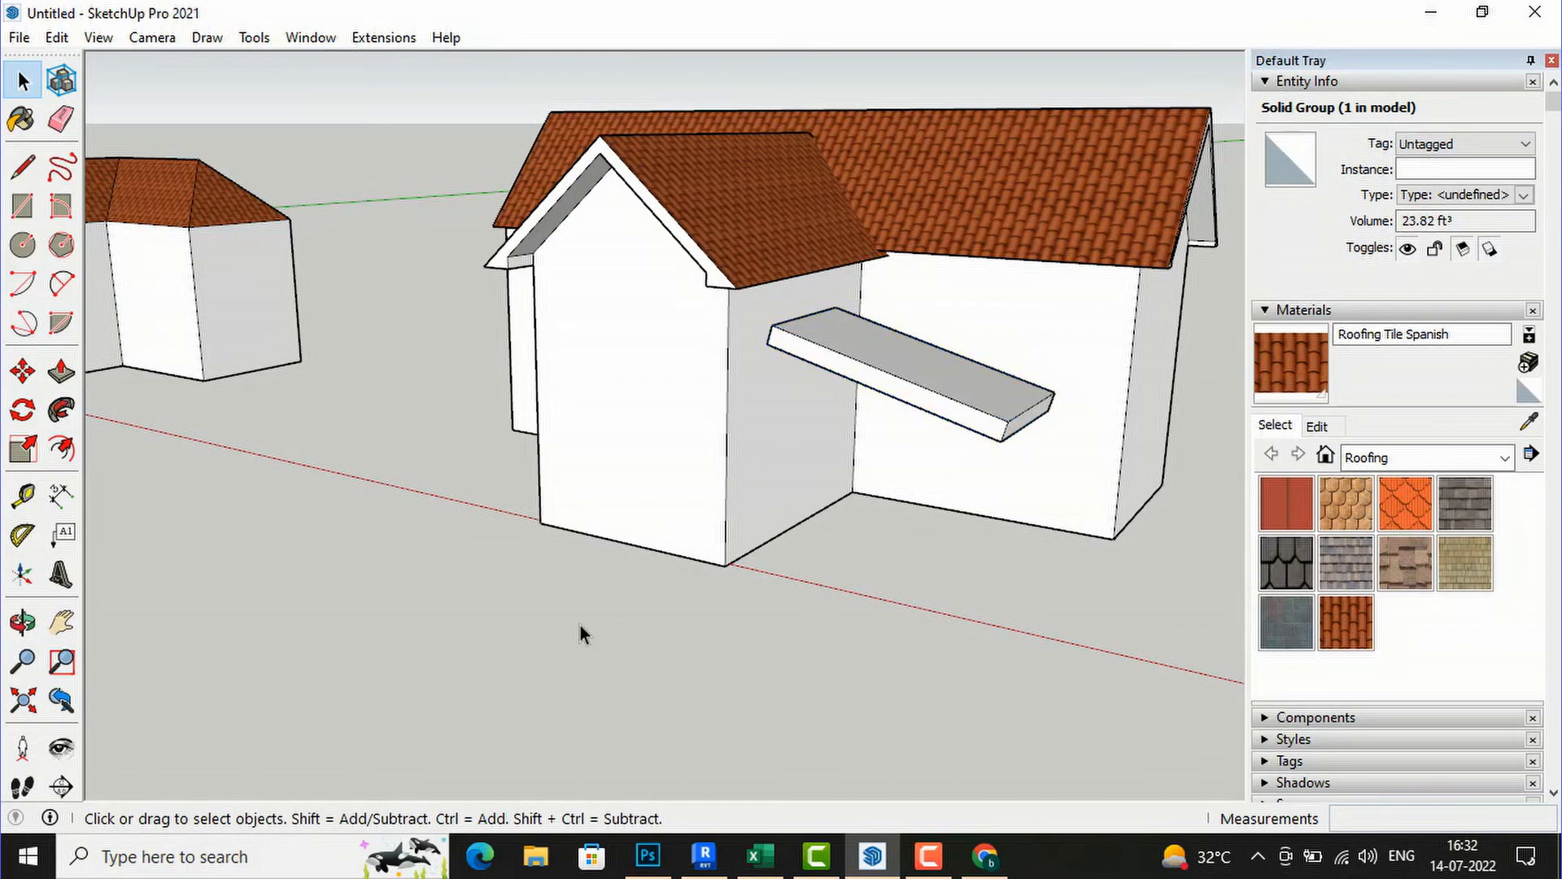
click(1346, 626)
click(959, 380)
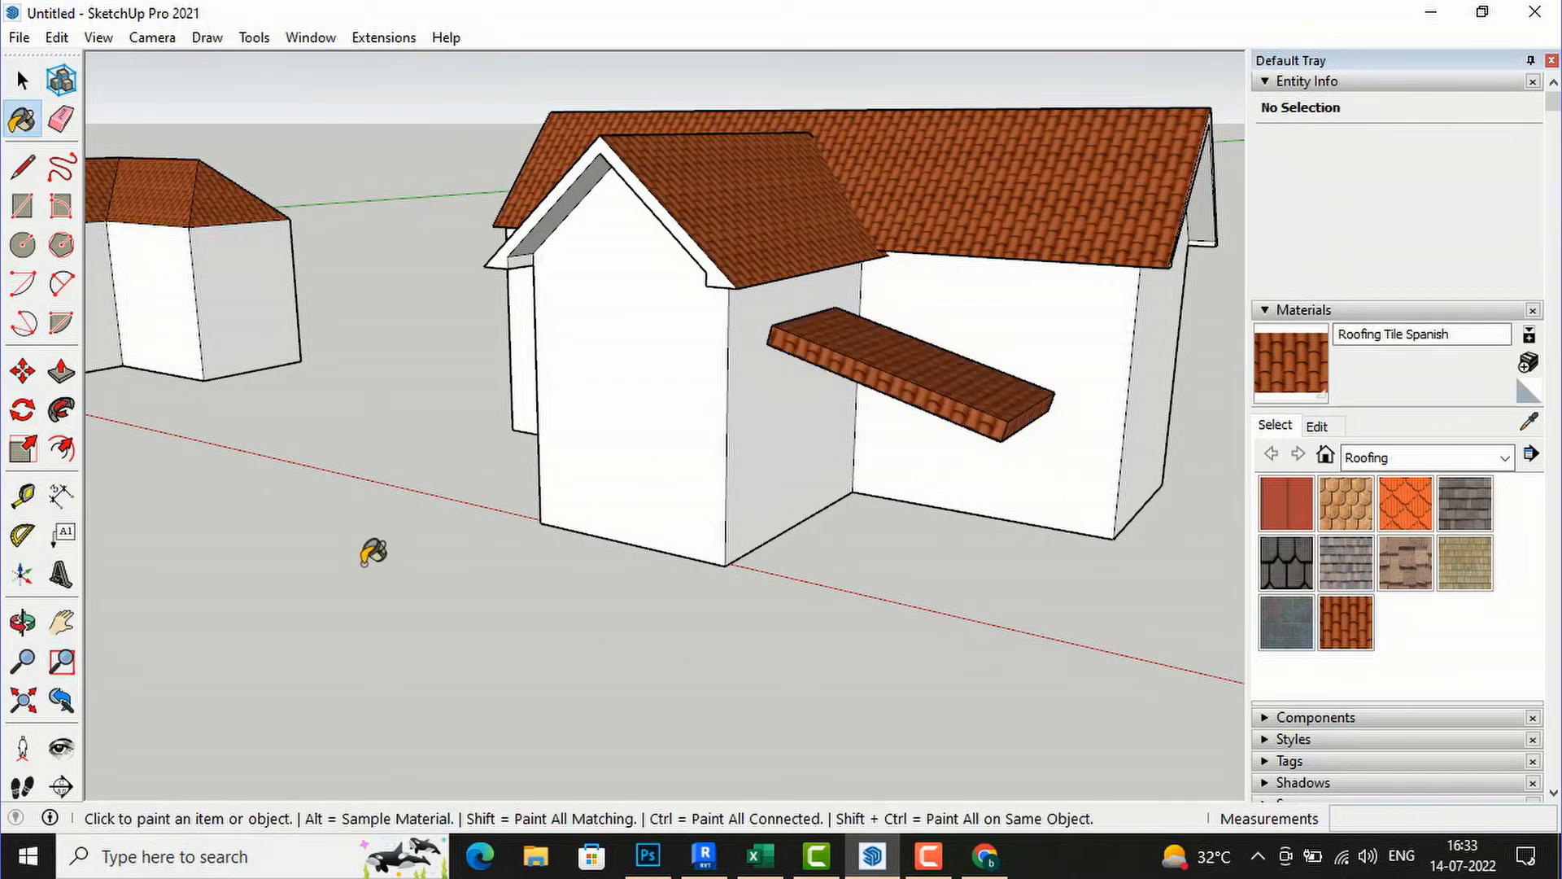
Step: Draw a small rectangle about 8 13/16" by 1' 2 1/4" on the ground below the tiled slab's low end
click(22, 205)
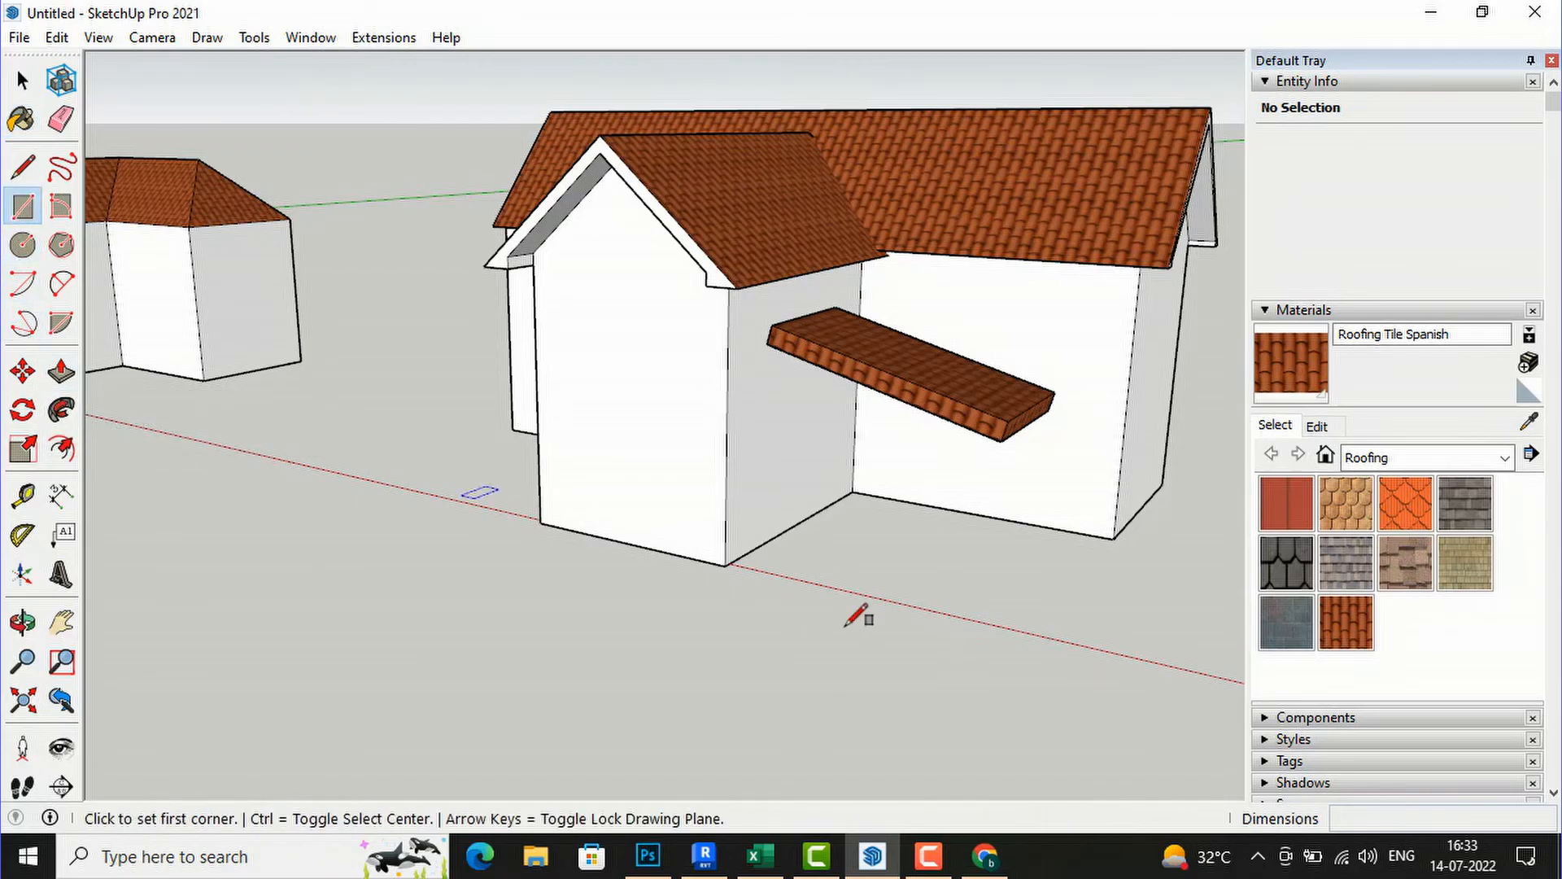
scroll(987, 627, up, 1)
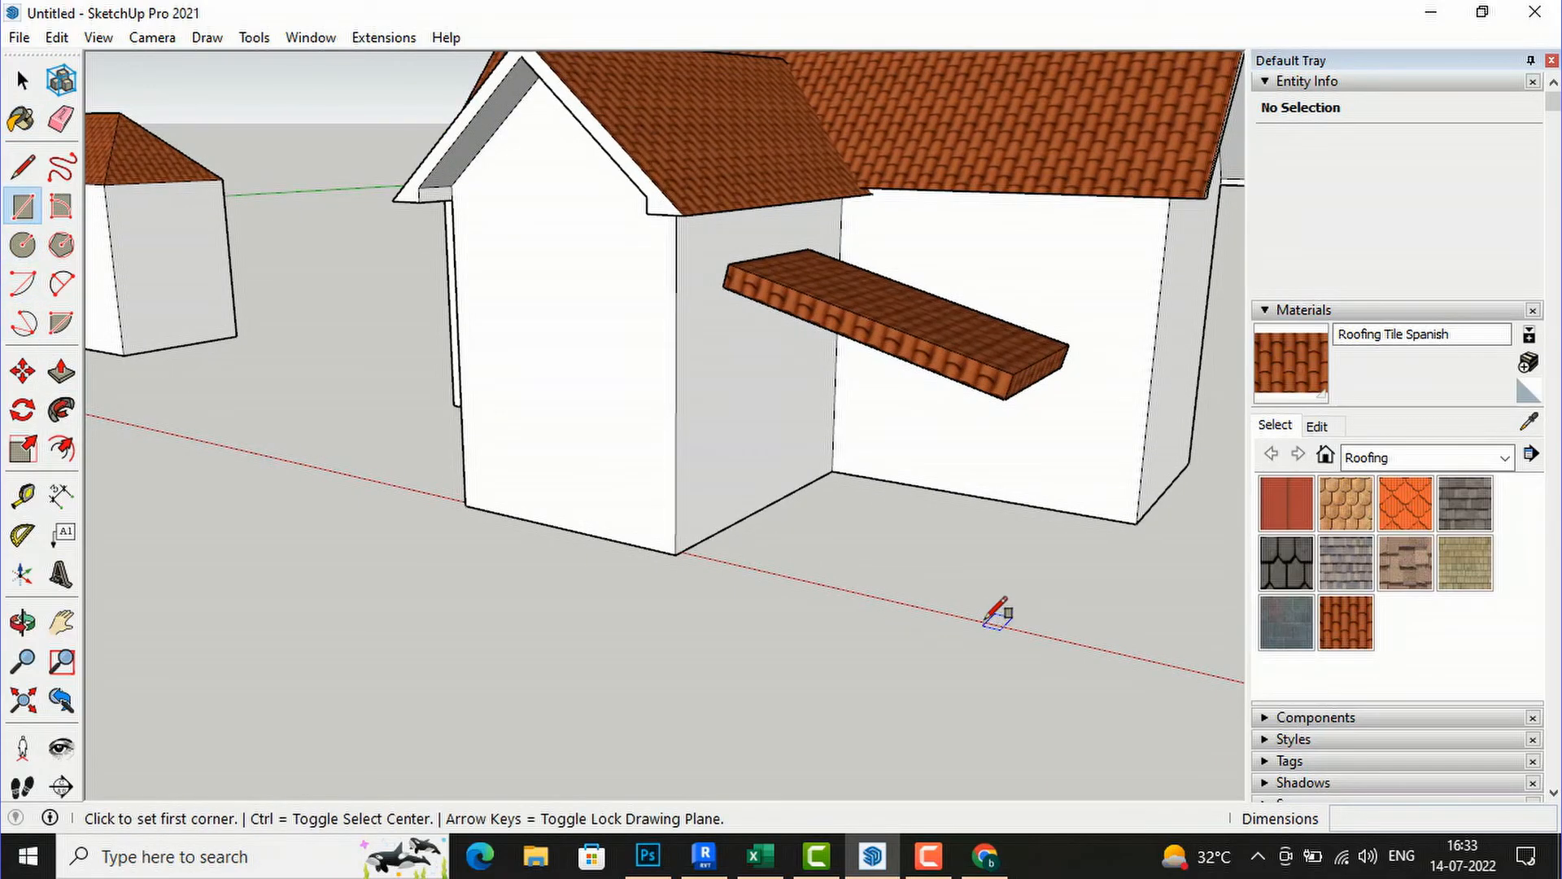
click(975, 622)
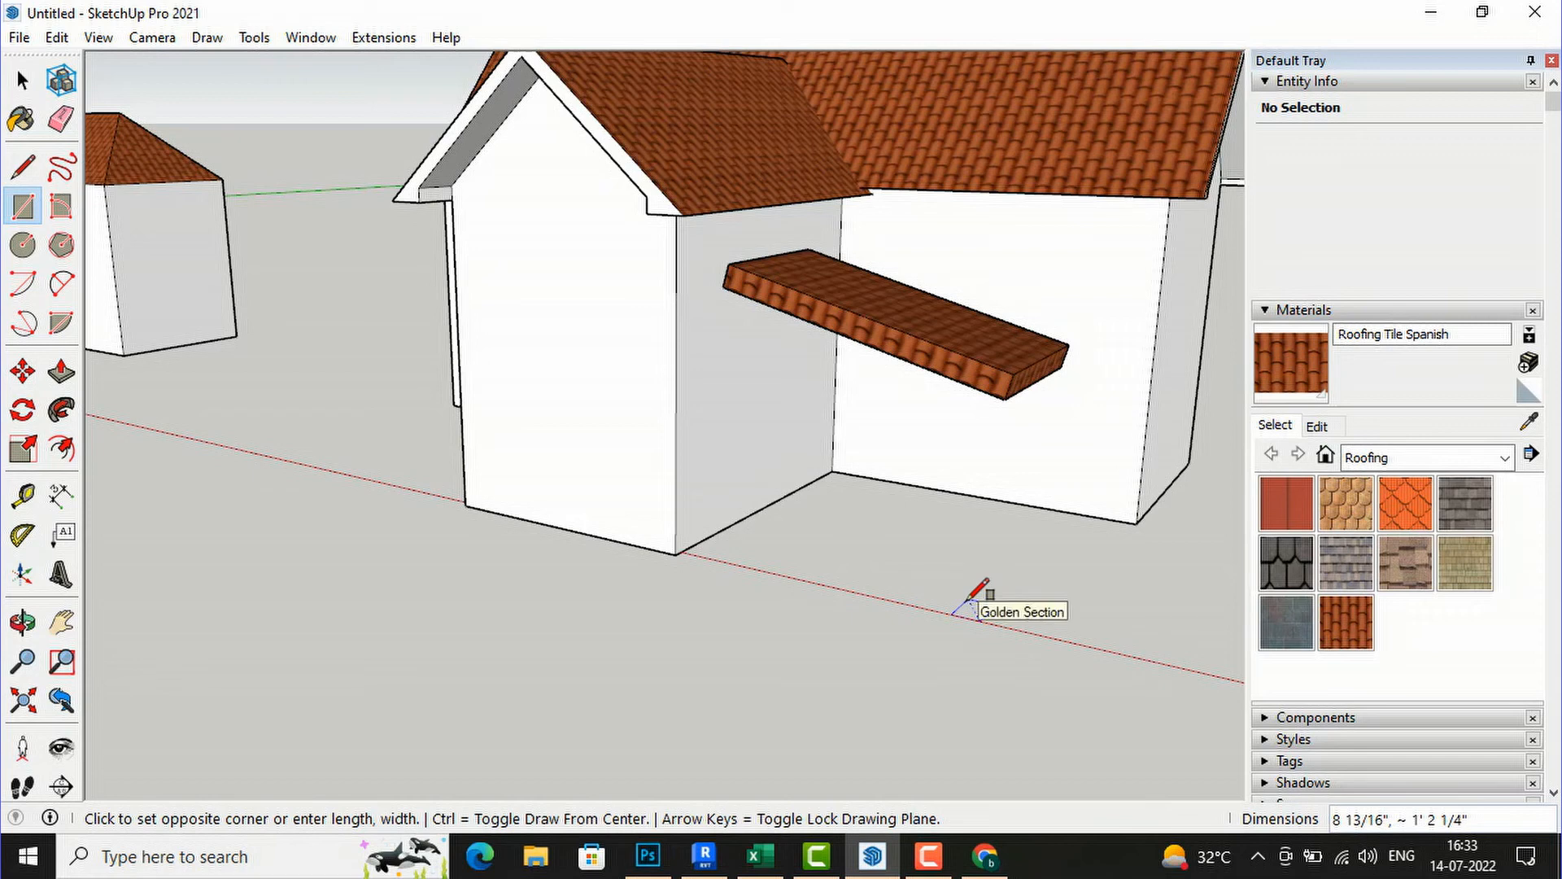
click(974, 602)
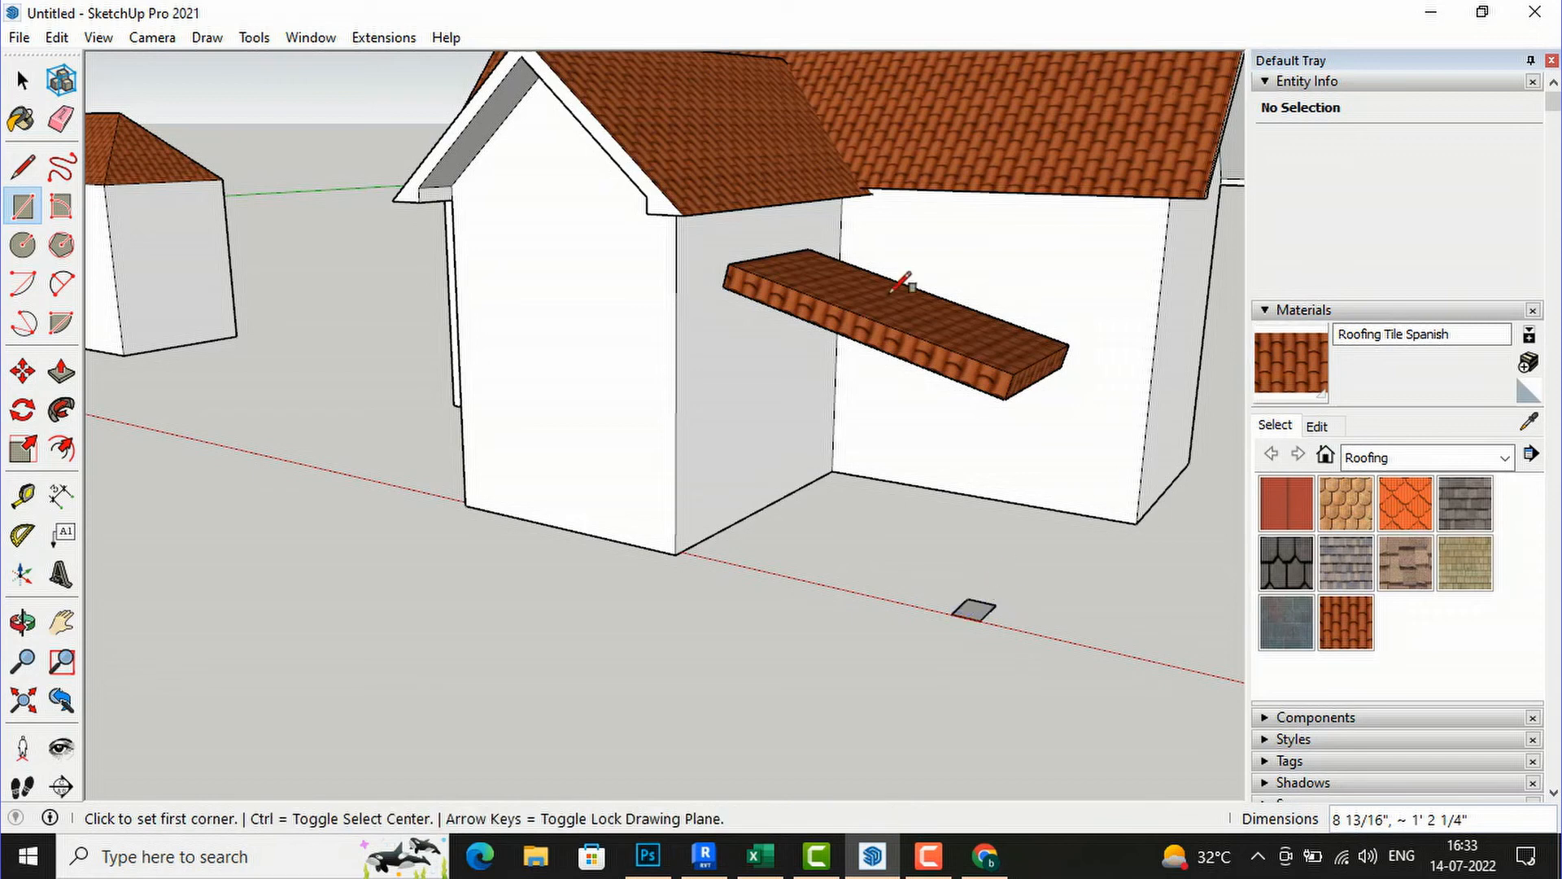
Step: Push/Pull the small ground rectangle up about 5' 7 1/2" into a post supporting the tiled slab's low end
click(61, 372)
scroll(981, 631, up, 3)
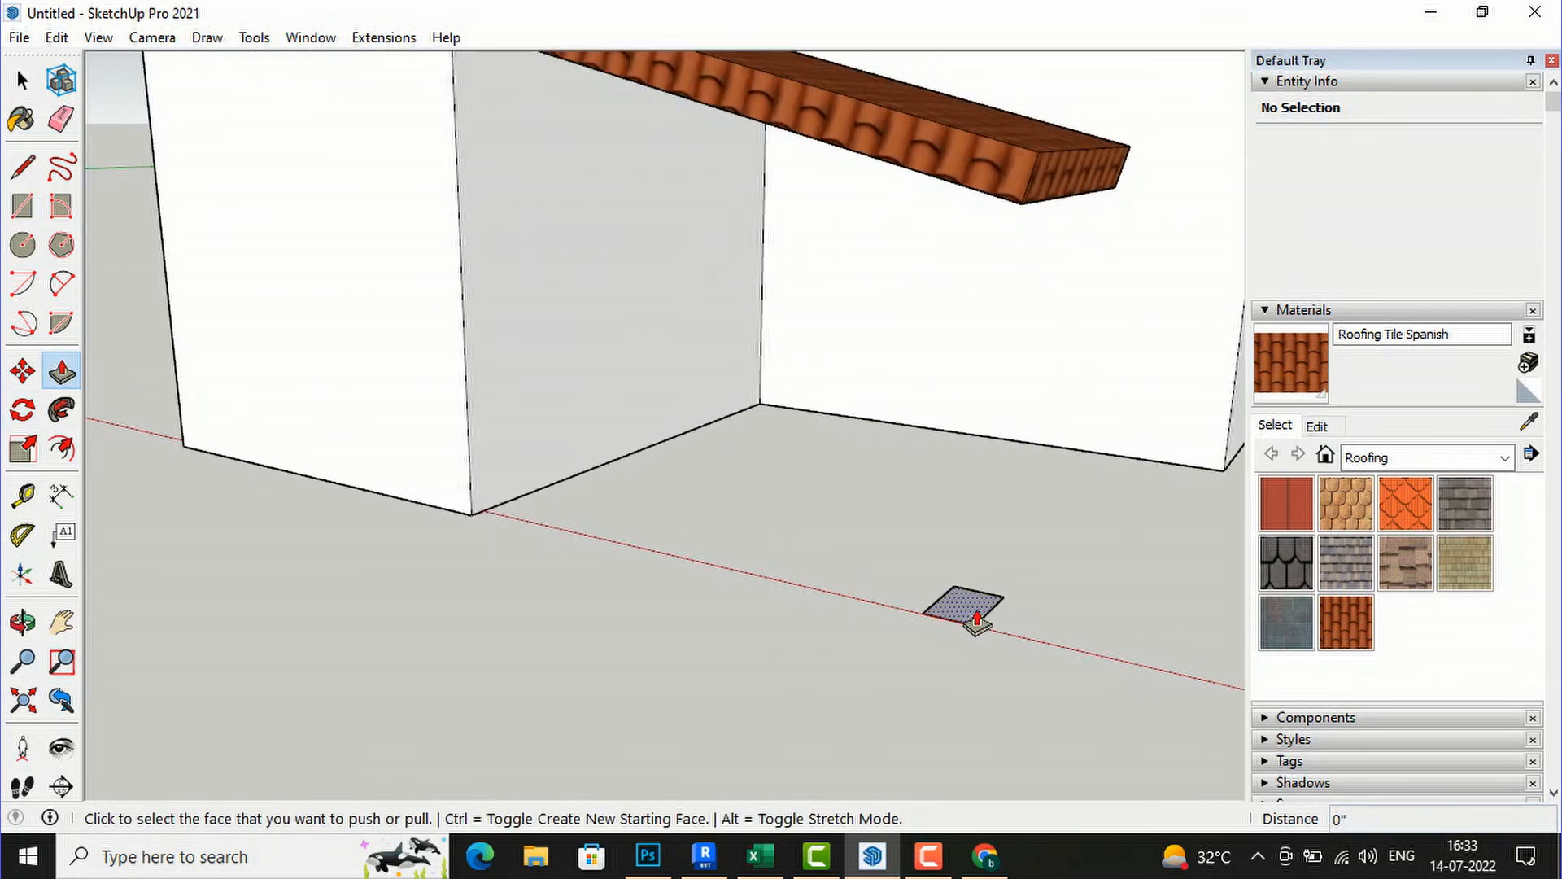
click(975, 626)
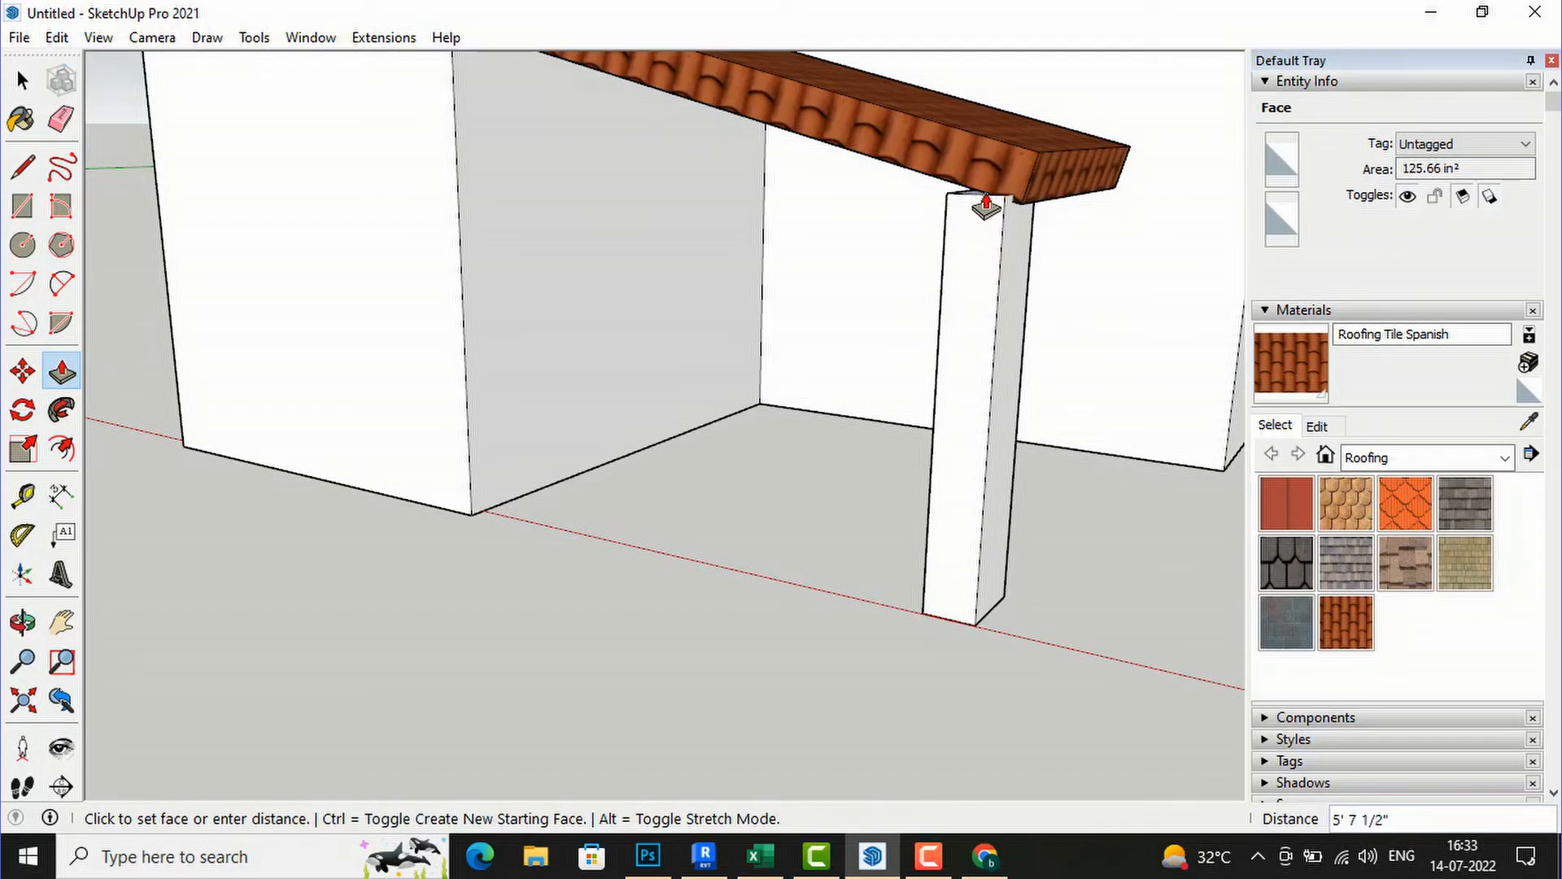
click(986, 207)
Step: Draw a rectangle about 27' 6" by 23' 5" on the ground along the red axis, beyond the T-shaped block
scroll(529, 562, down, 5)
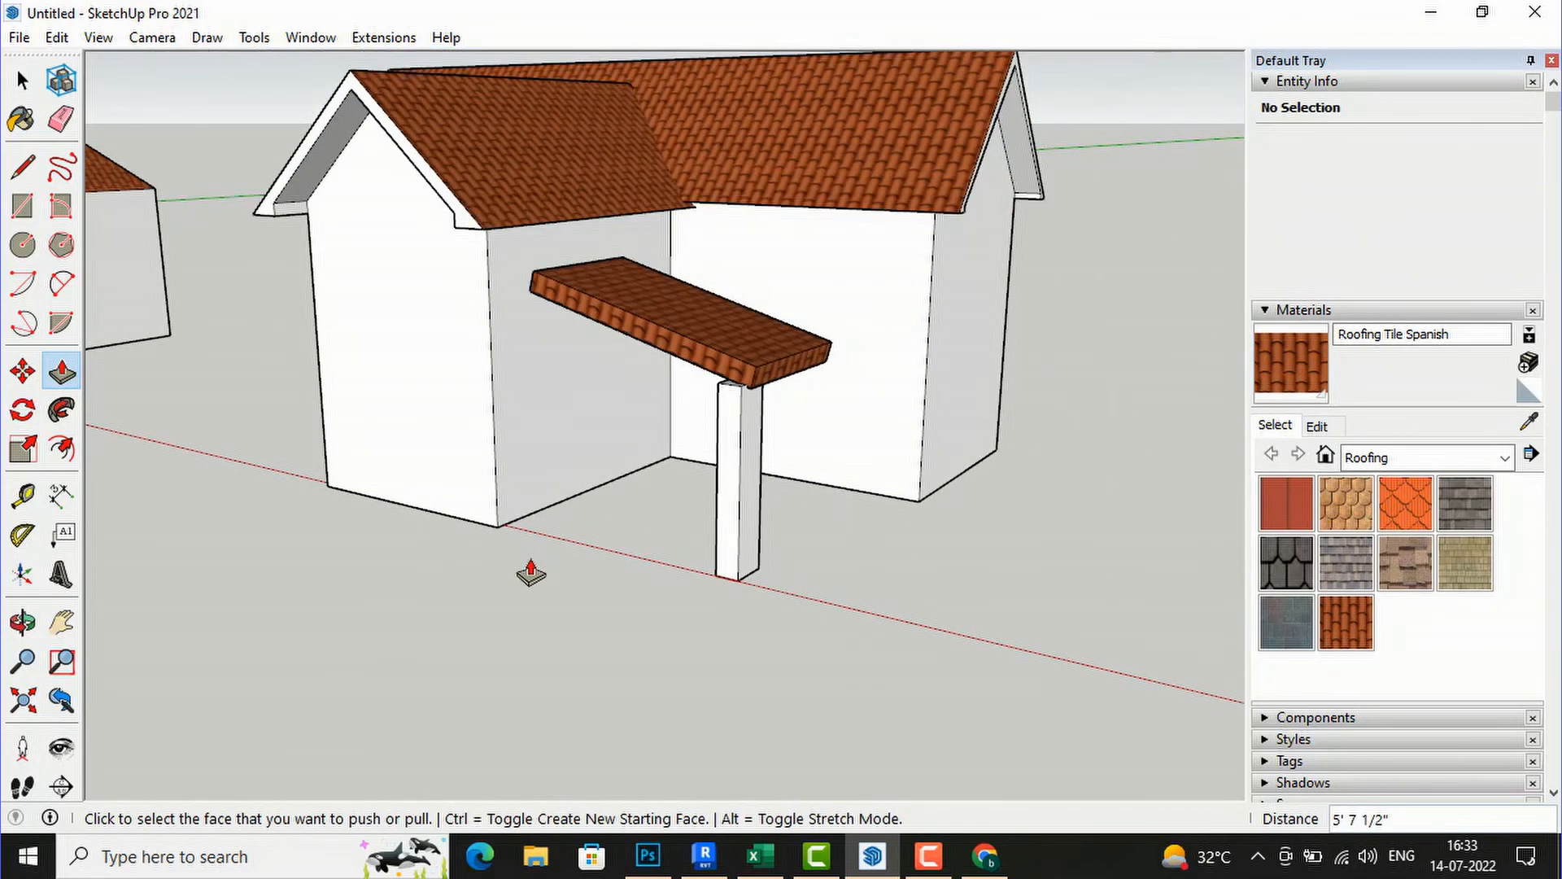
scroll(533, 578, down, 2)
scroll(961, 575, down, 3)
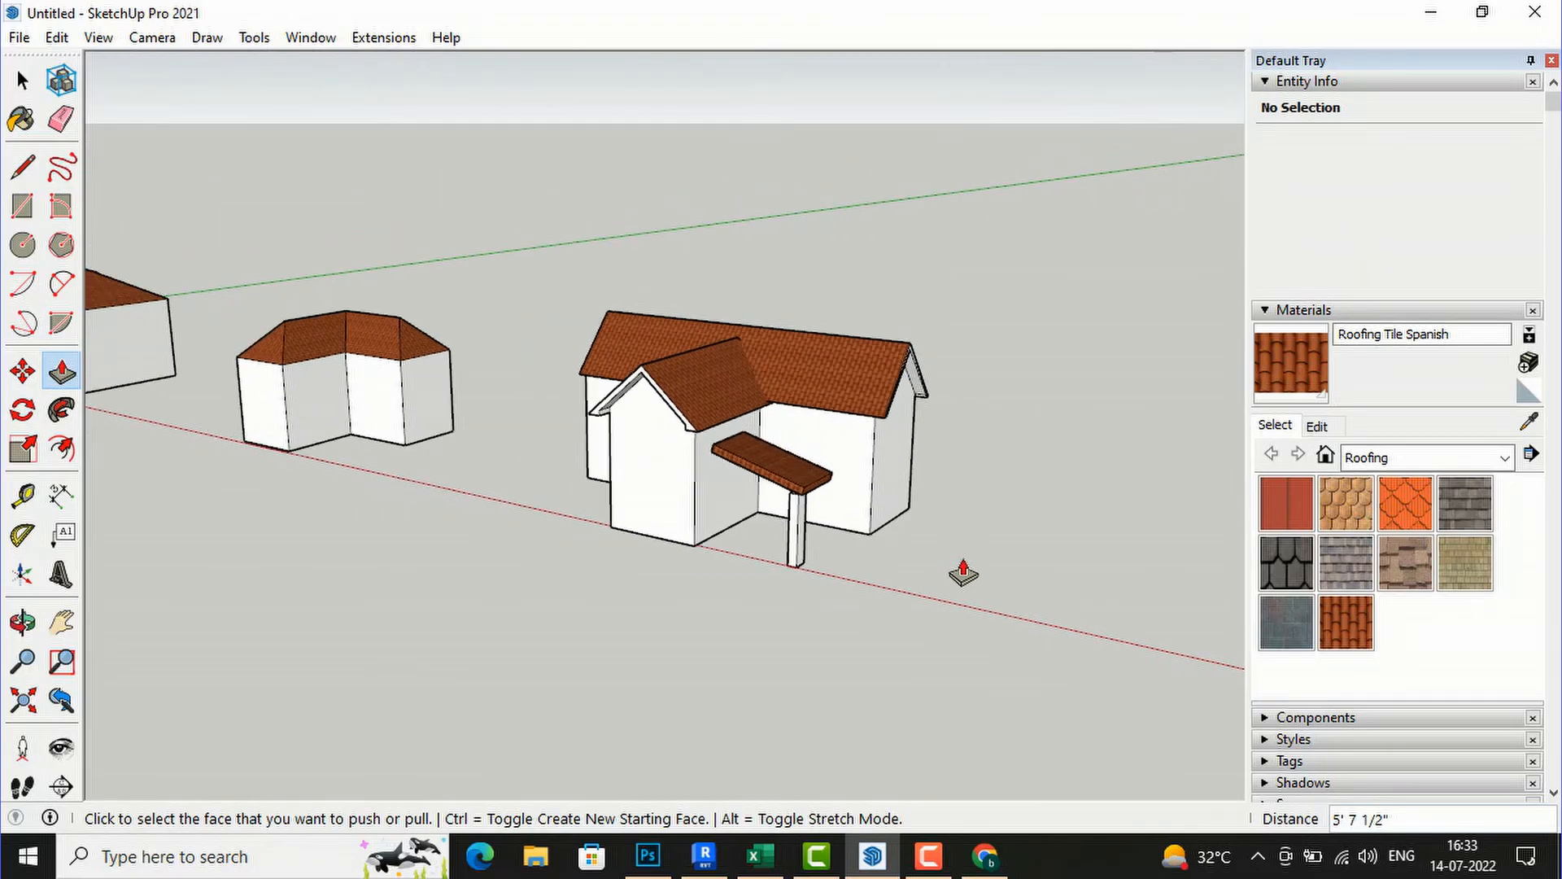
scroll(963, 575, down, 2)
scroll(344, 578, down, 2)
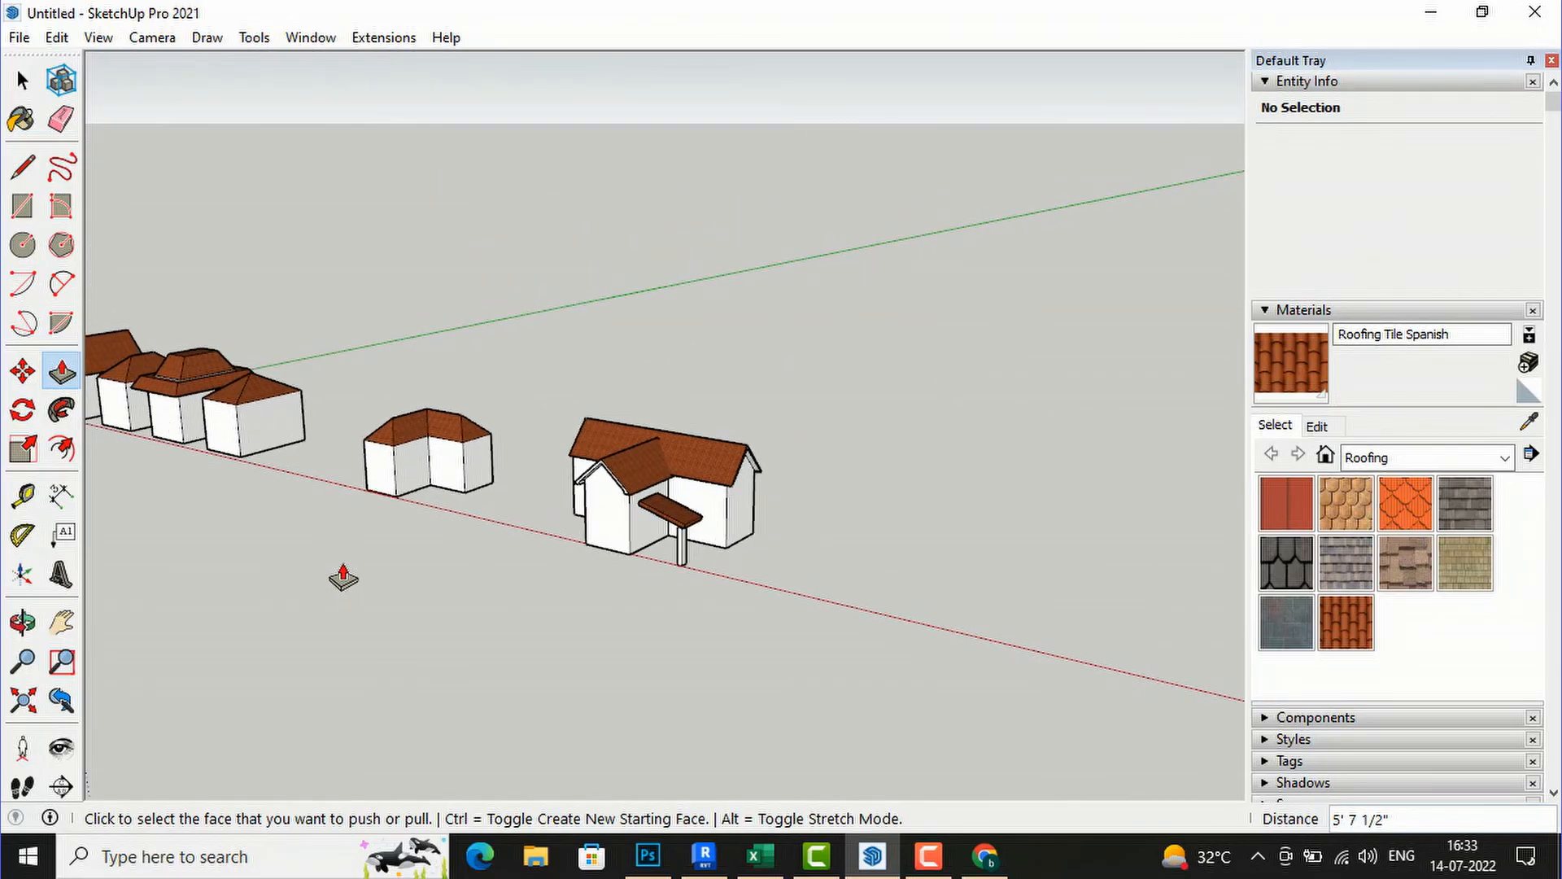
scroll(343, 578, down, 1)
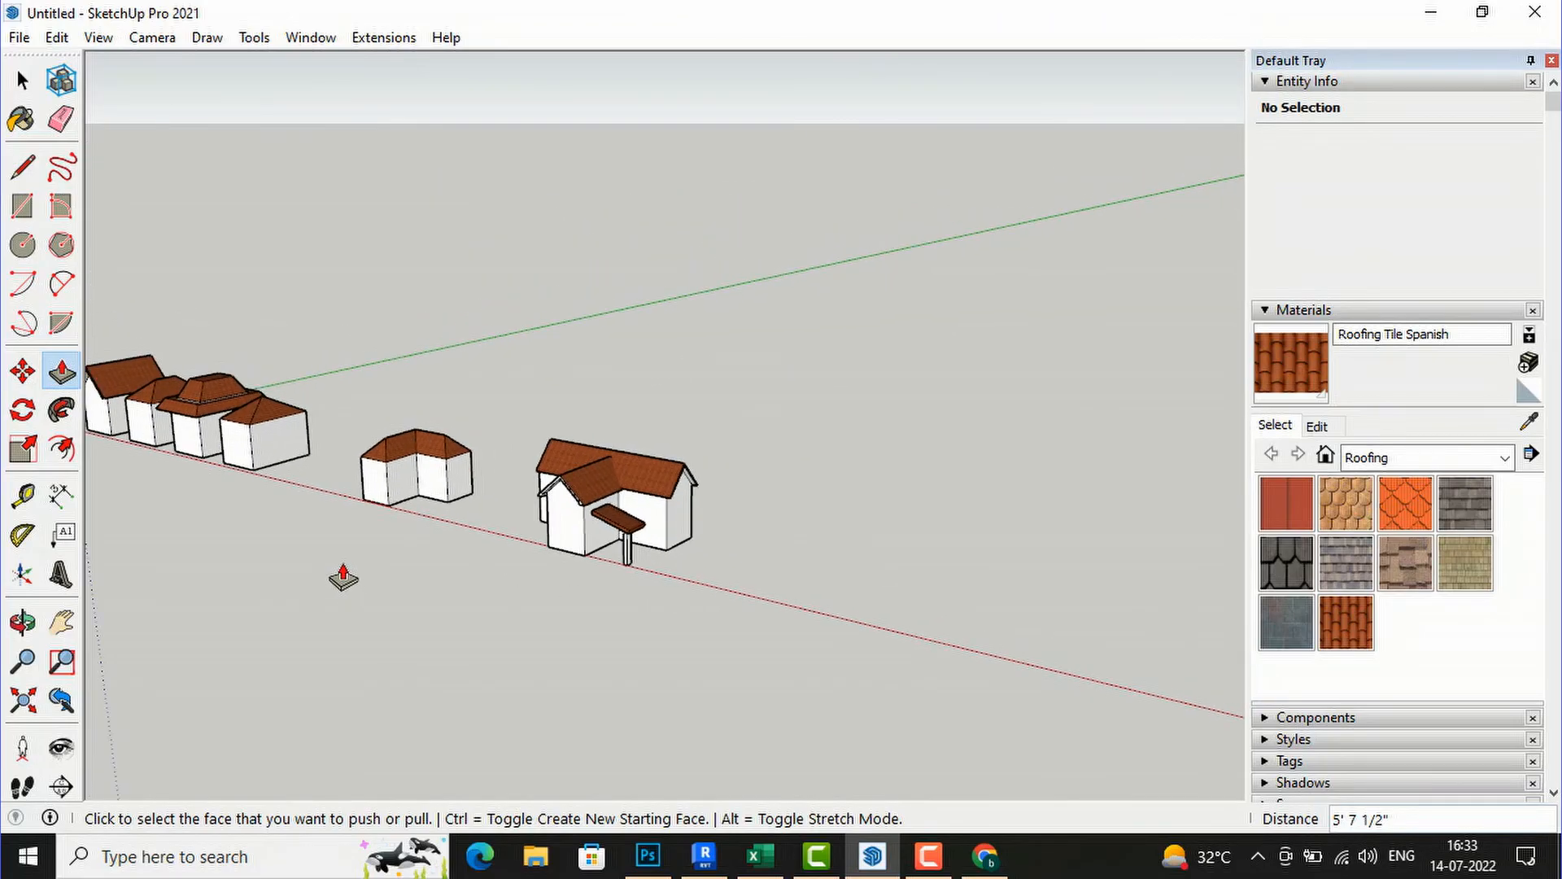
click(22, 205)
click(875, 621)
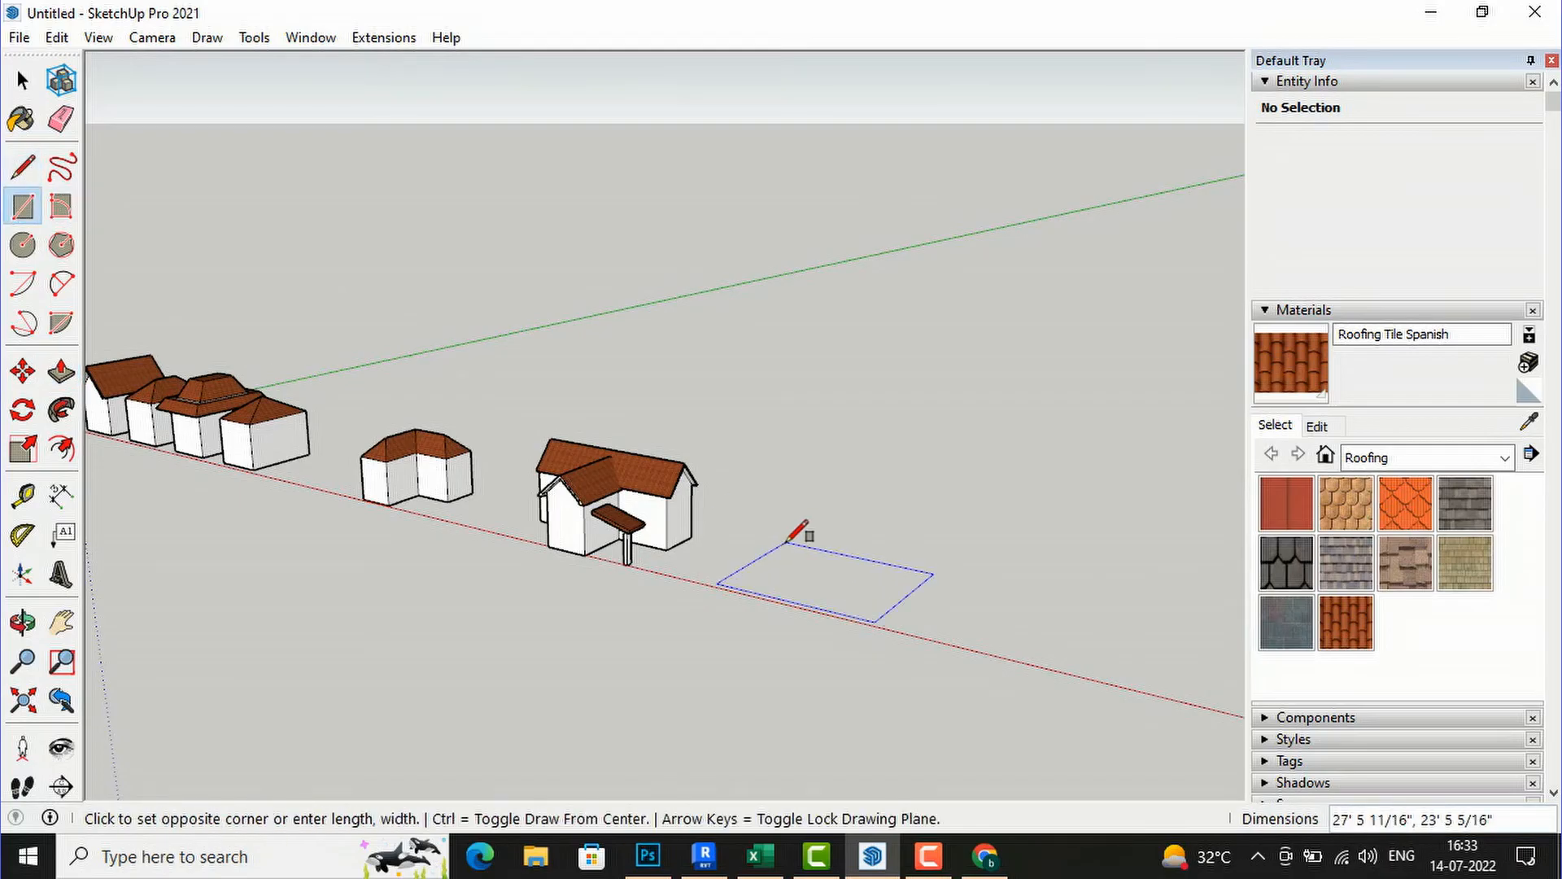
click(786, 543)
Step: Push/Pull the large ground rectangle up about 13' 9 5/8" into a new building block
click(61, 371)
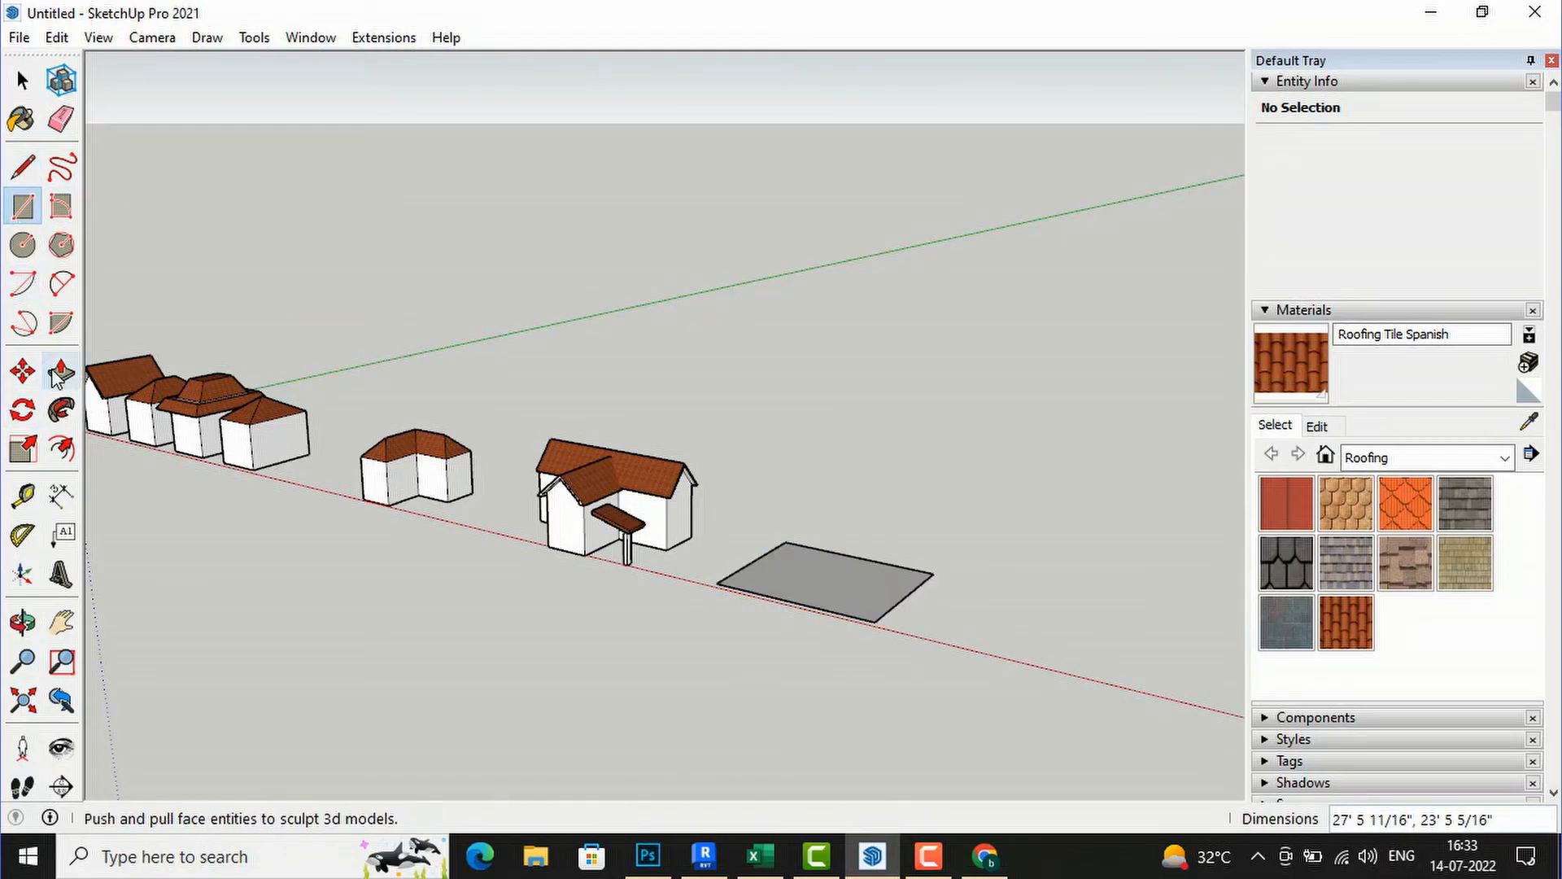
click(813, 601)
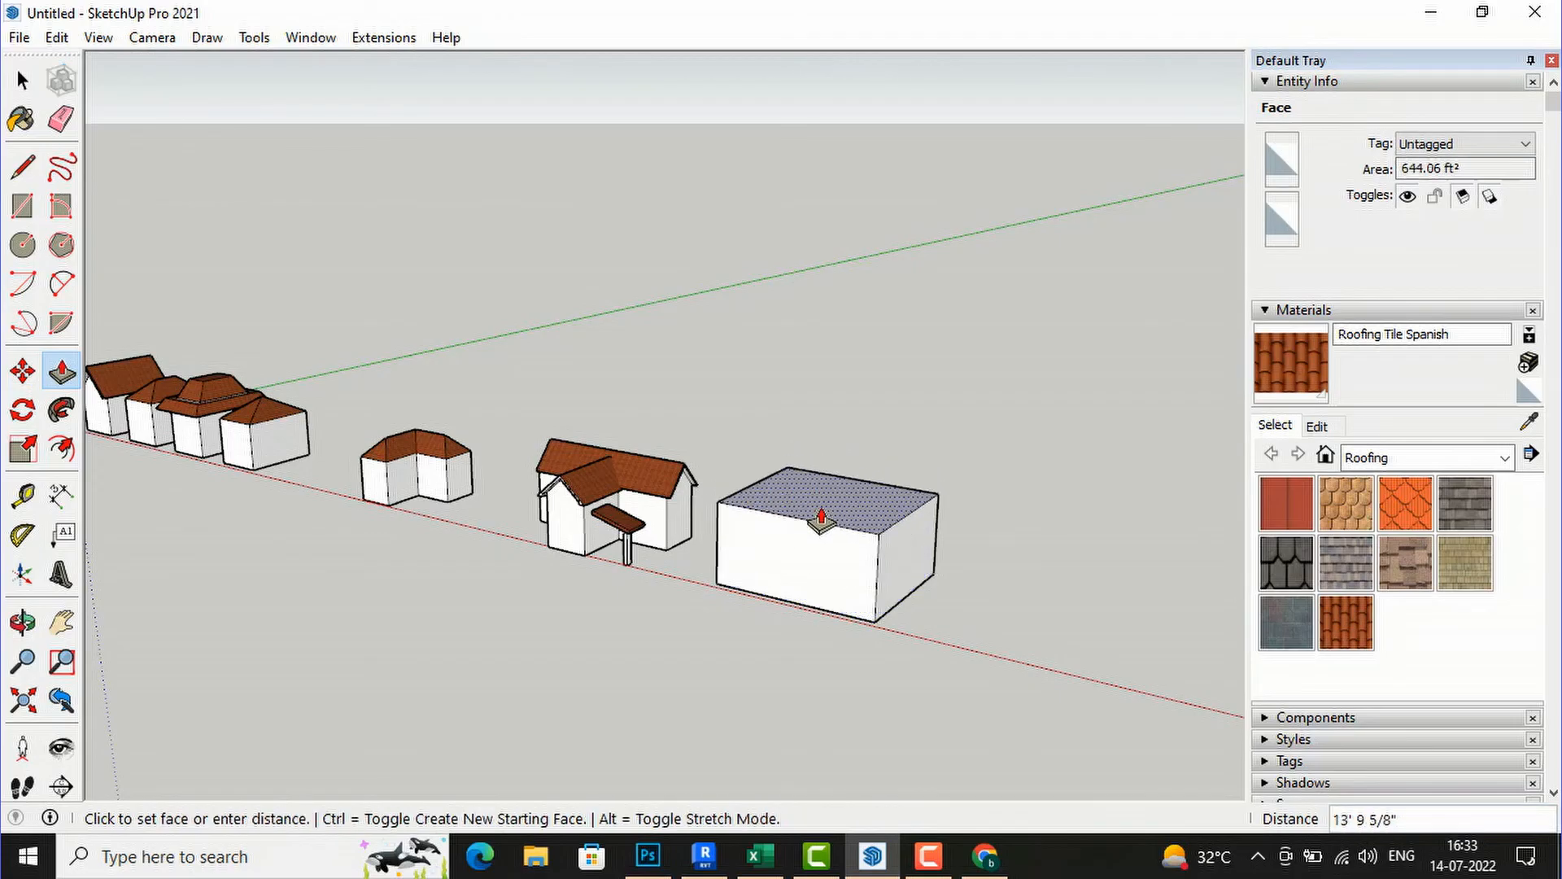
click(822, 521)
Step: Offset the new block's top face edges inward about 1' 3" to form a border
scroll(818, 488, up, 5)
key(r)
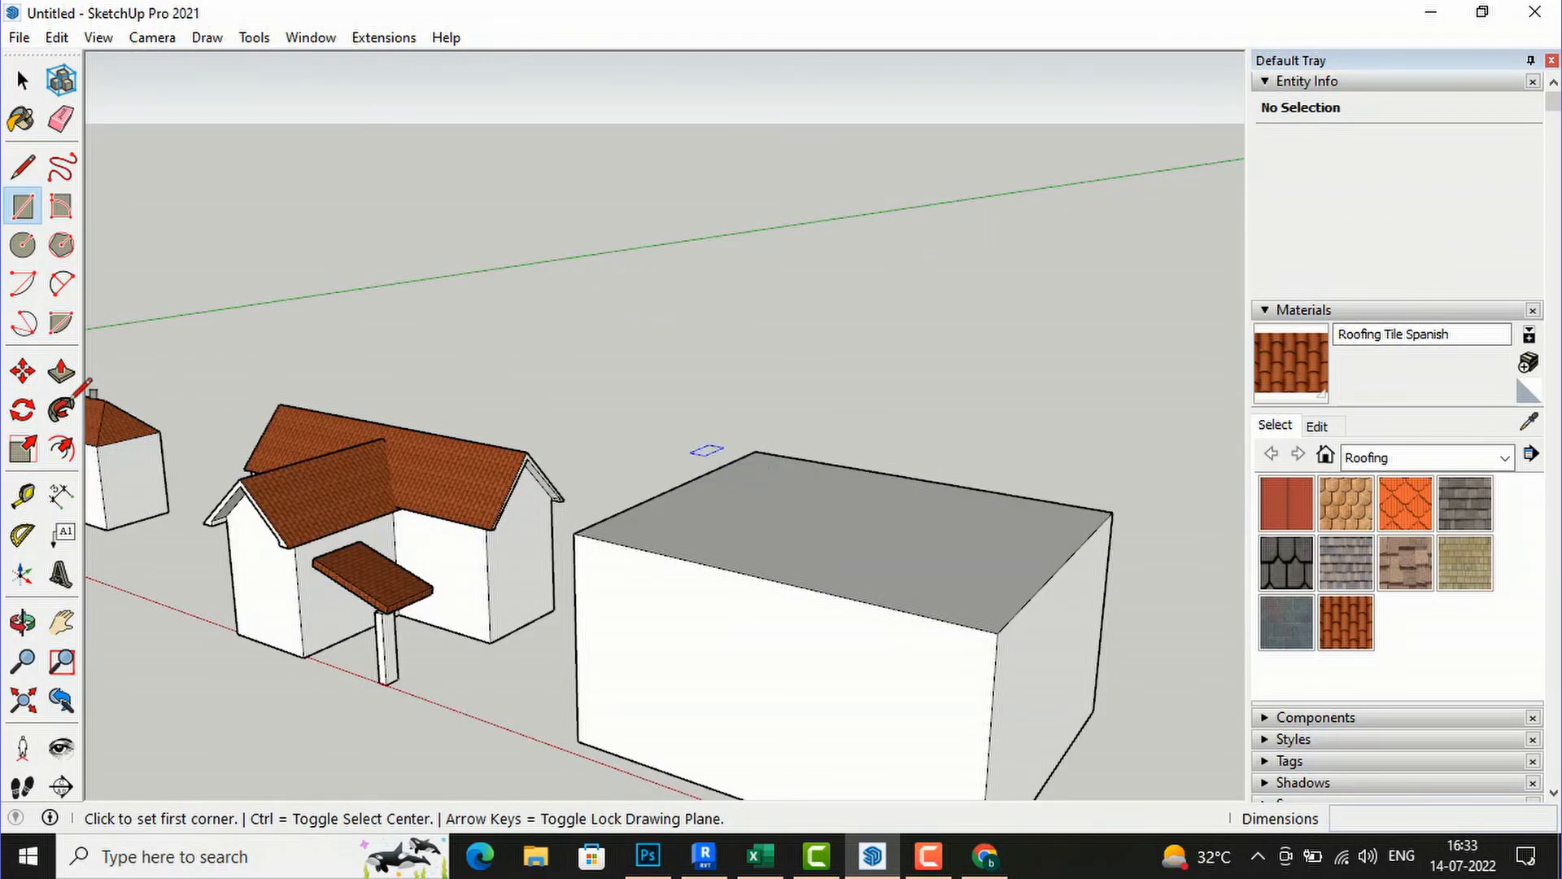
click(61, 448)
click(814, 541)
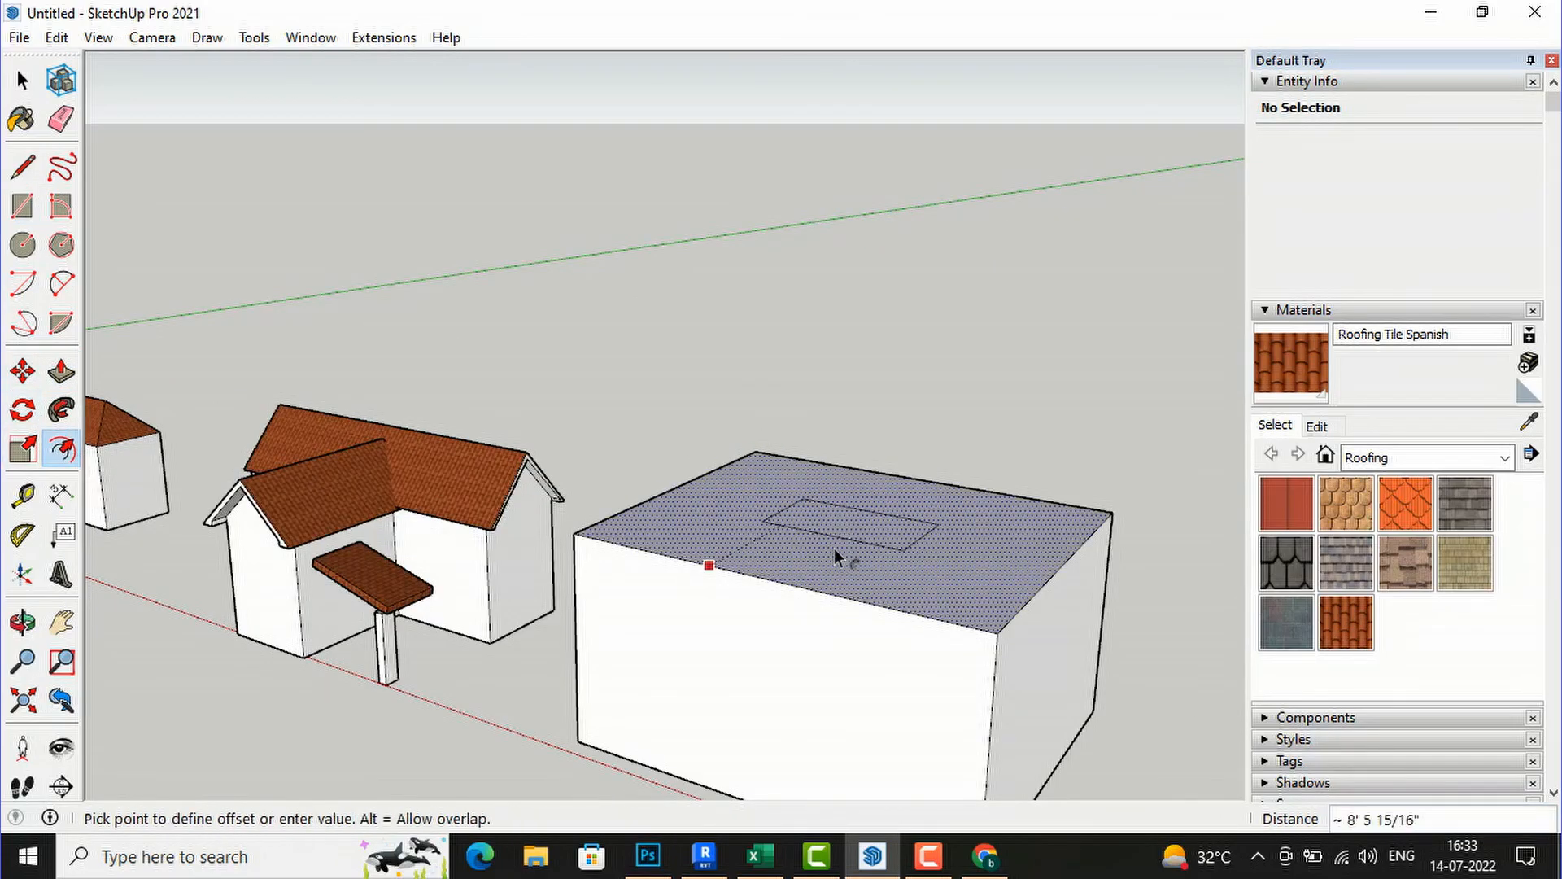
click(885, 599)
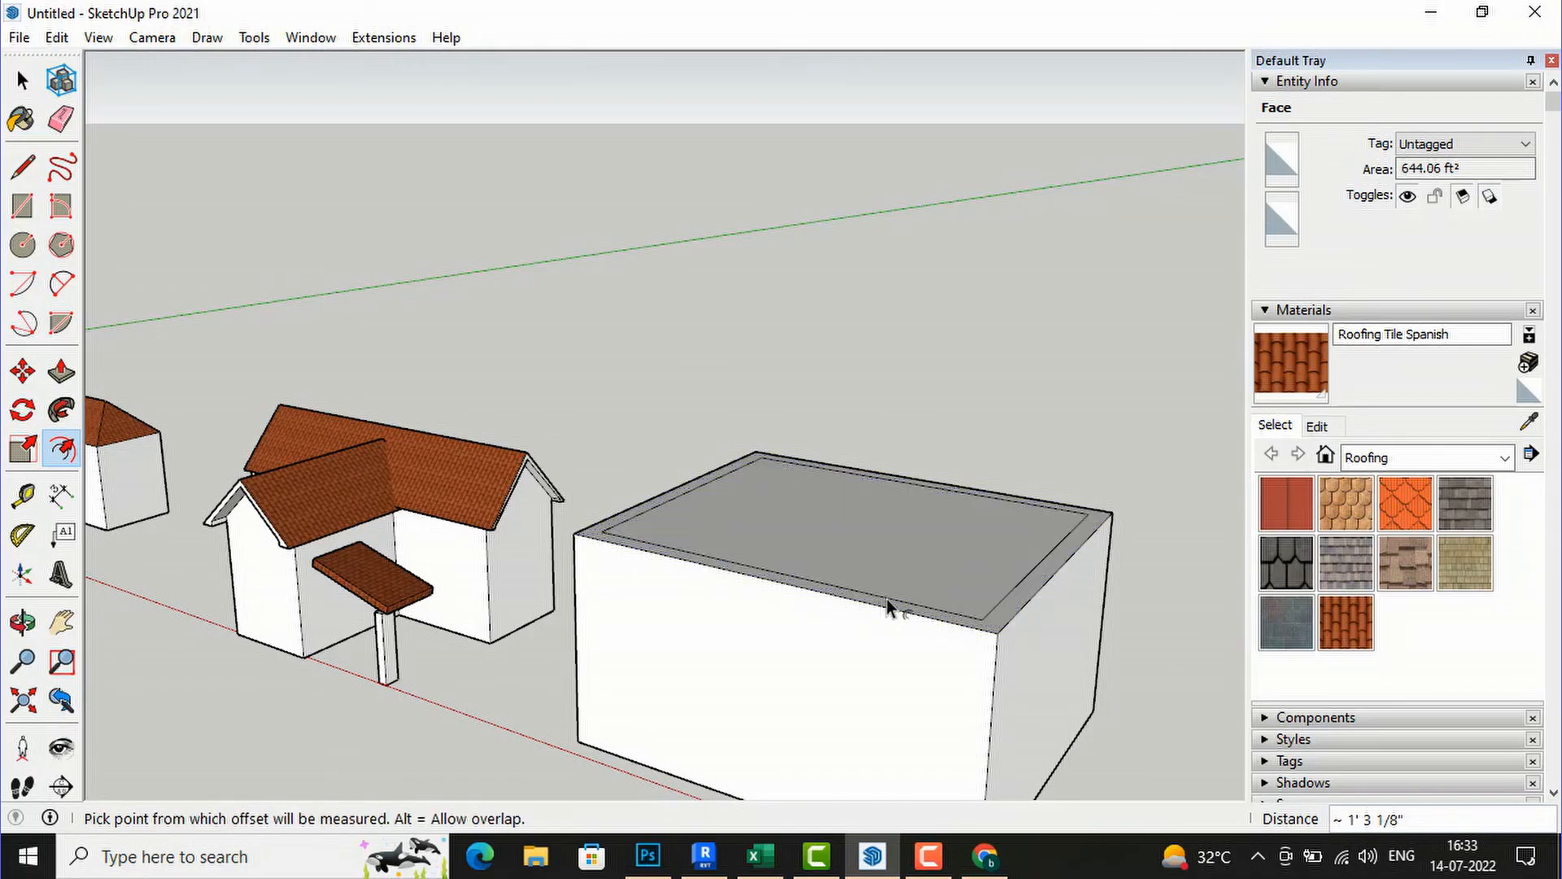
Step: Push/Pull the top border of the new block up about 2' 8 1/4" into a parapet around the flat roof
scroll(725, 551, up, 3)
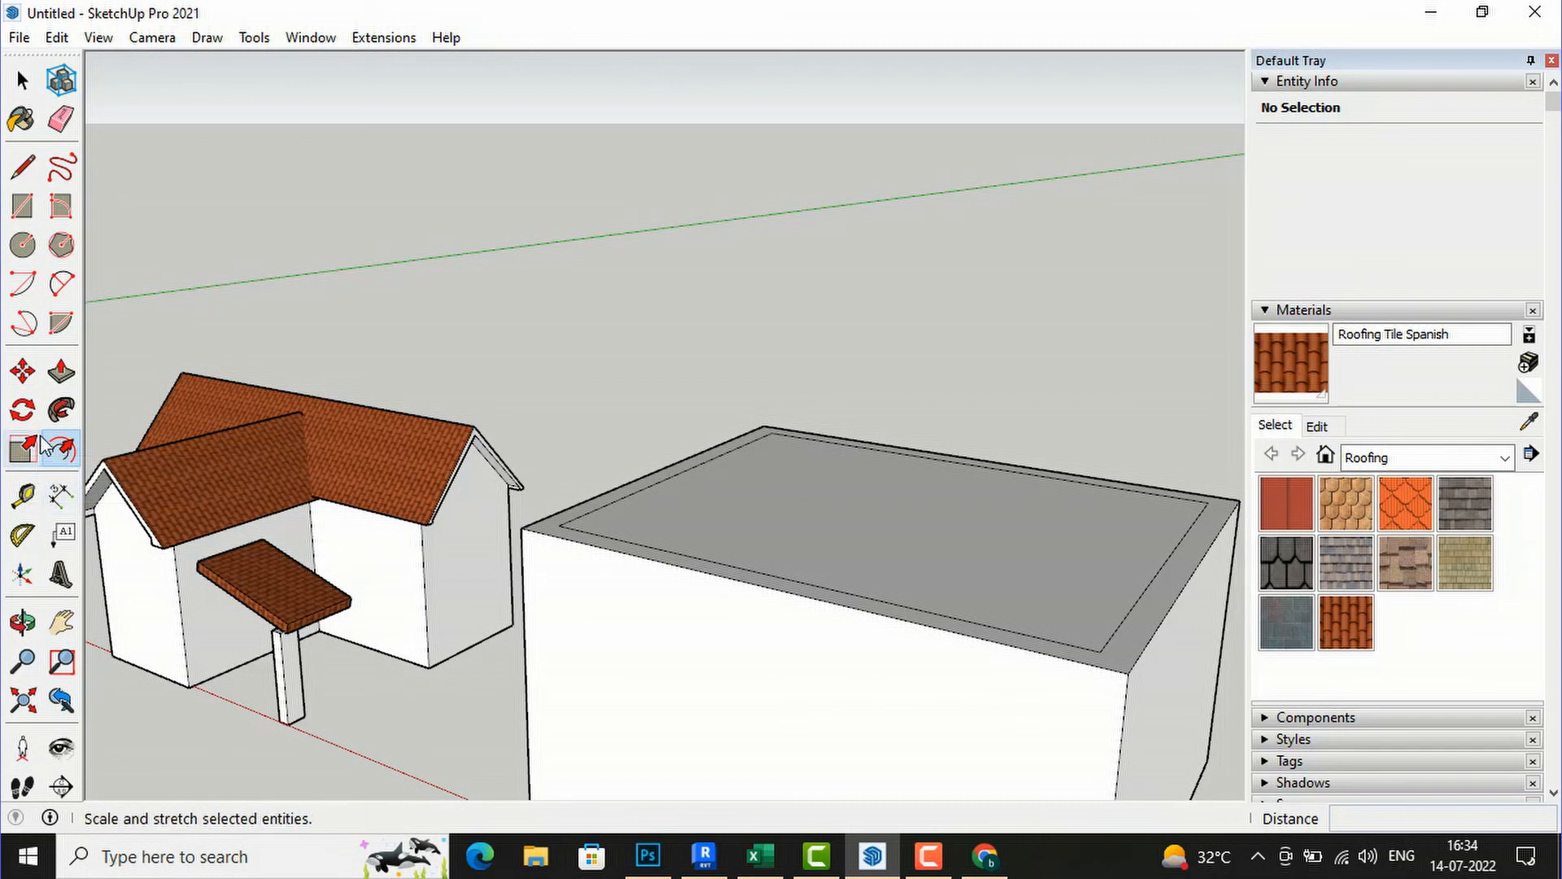
click(61, 372)
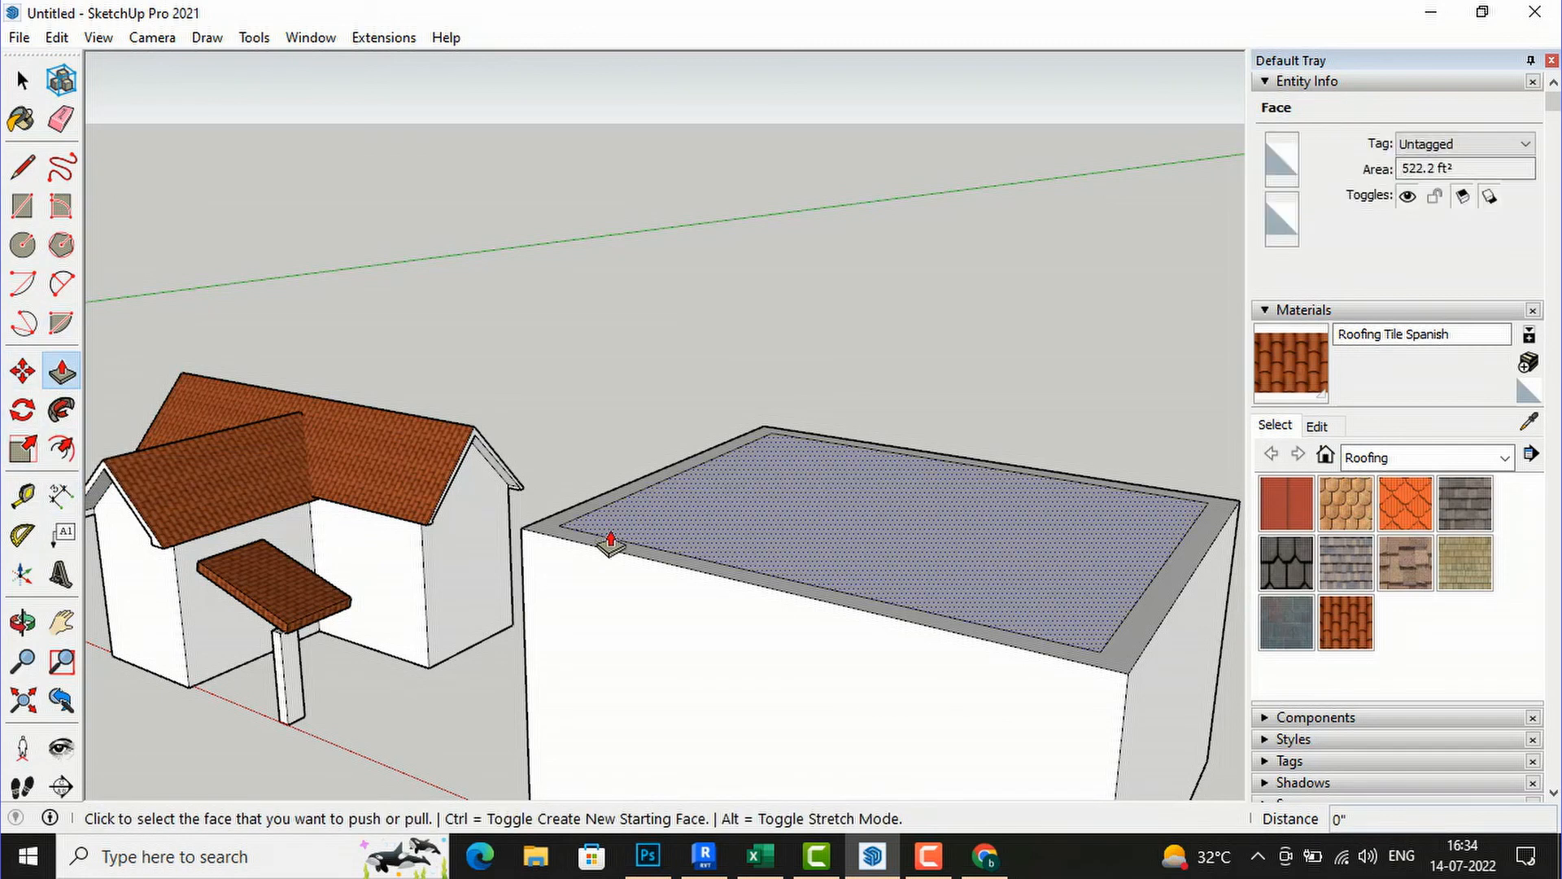
scroll(602, 538, up, 2)
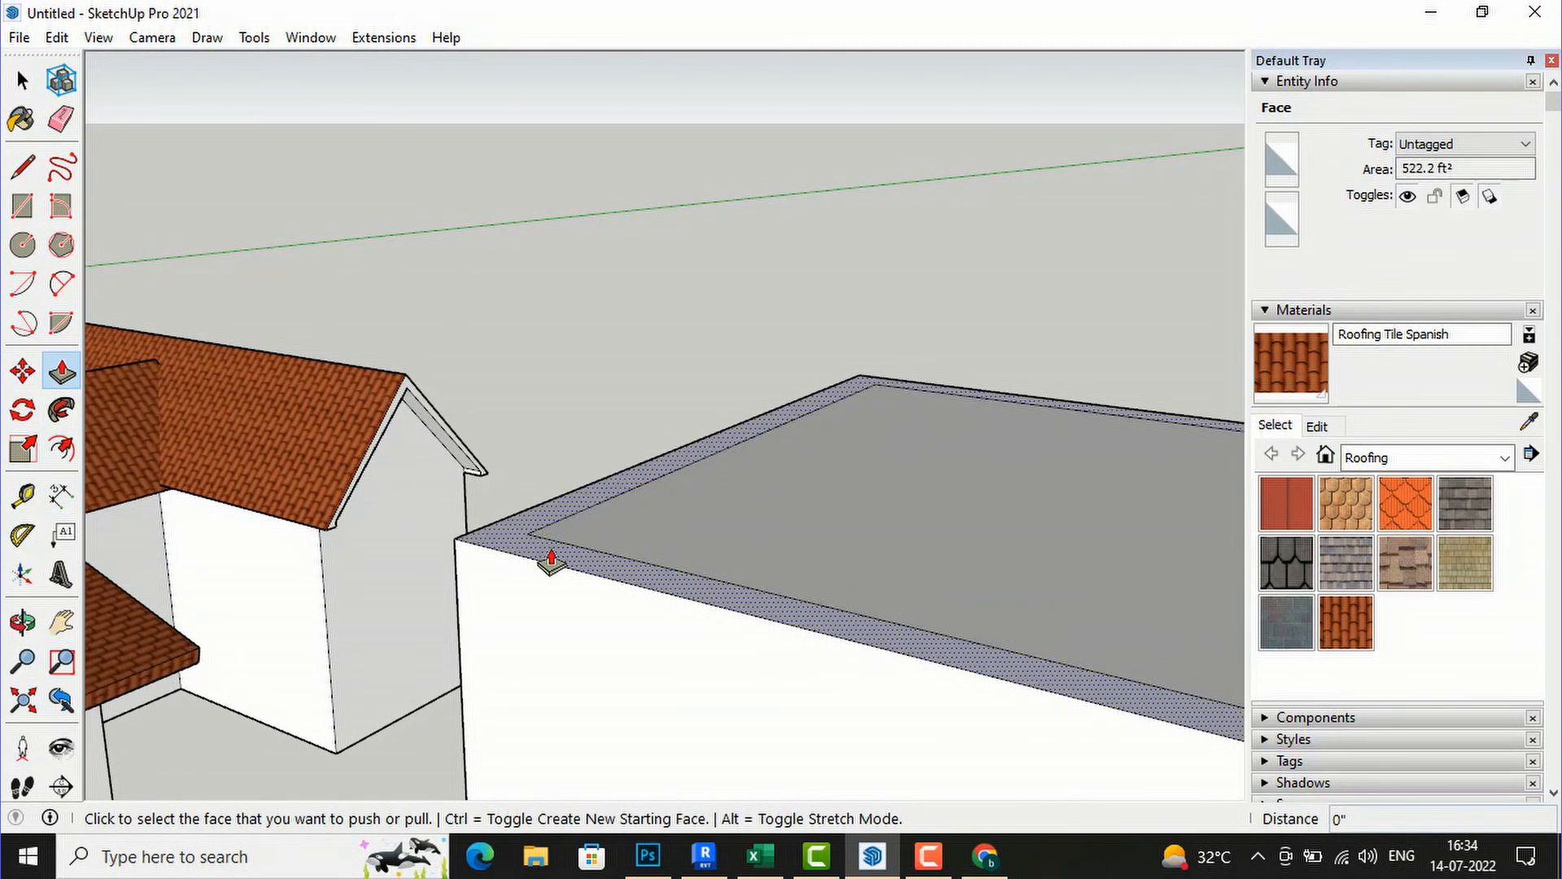
click(544, 567)
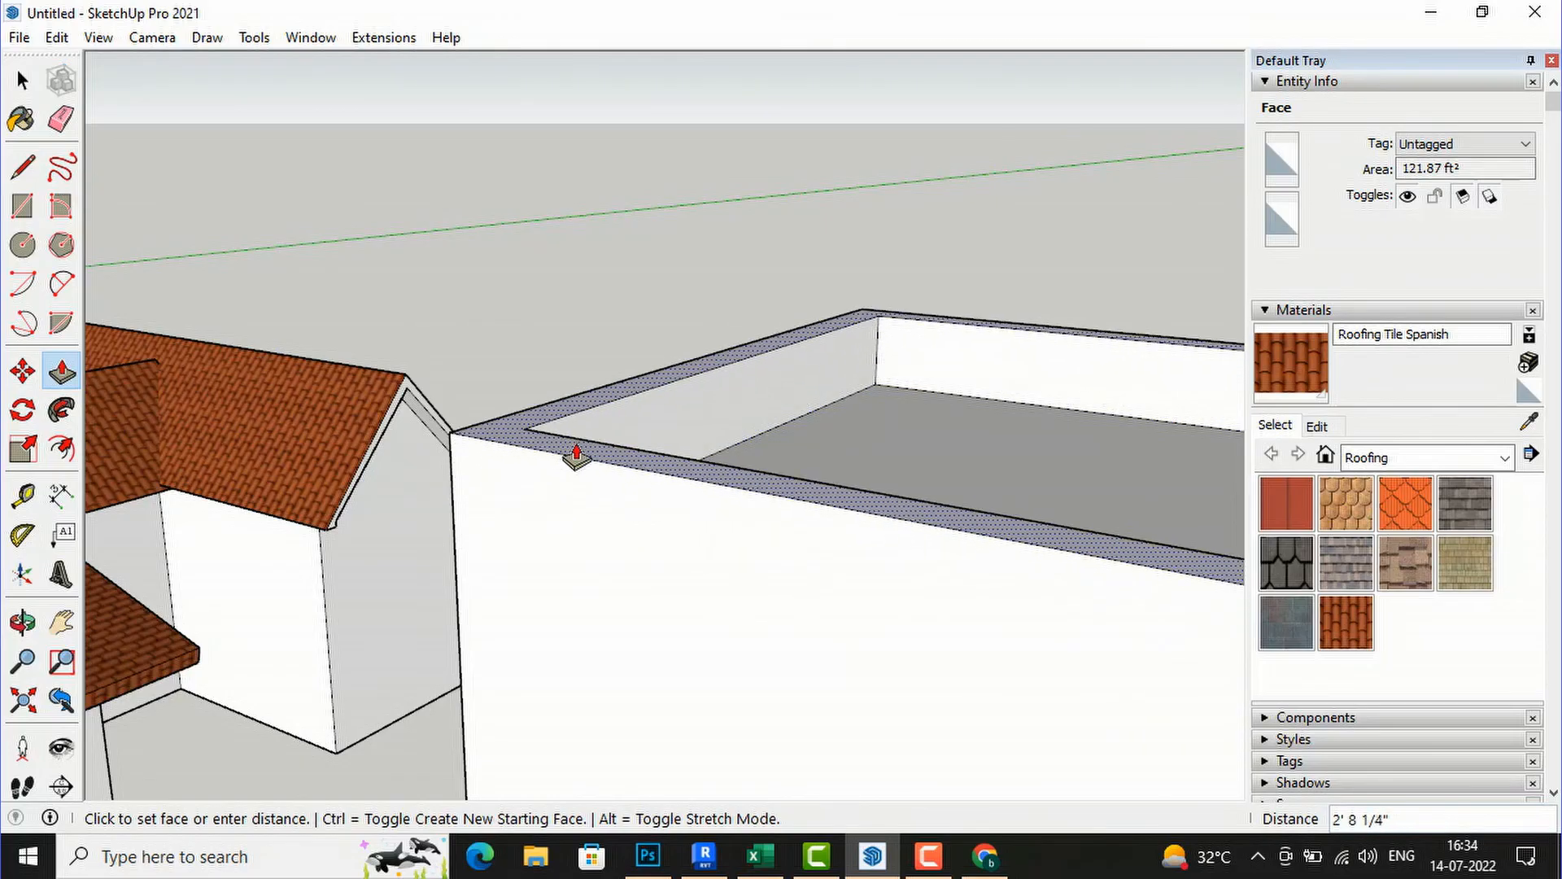
click(577, 454)
Step: Draw a long, narrow horizontal rectangle across the upper part of the flat-roofed block's front wall
scroll(279, 373, down, 3)
middle_drag(269, 362, 1052, 417)
drag(1053, 418, 1041, 418)
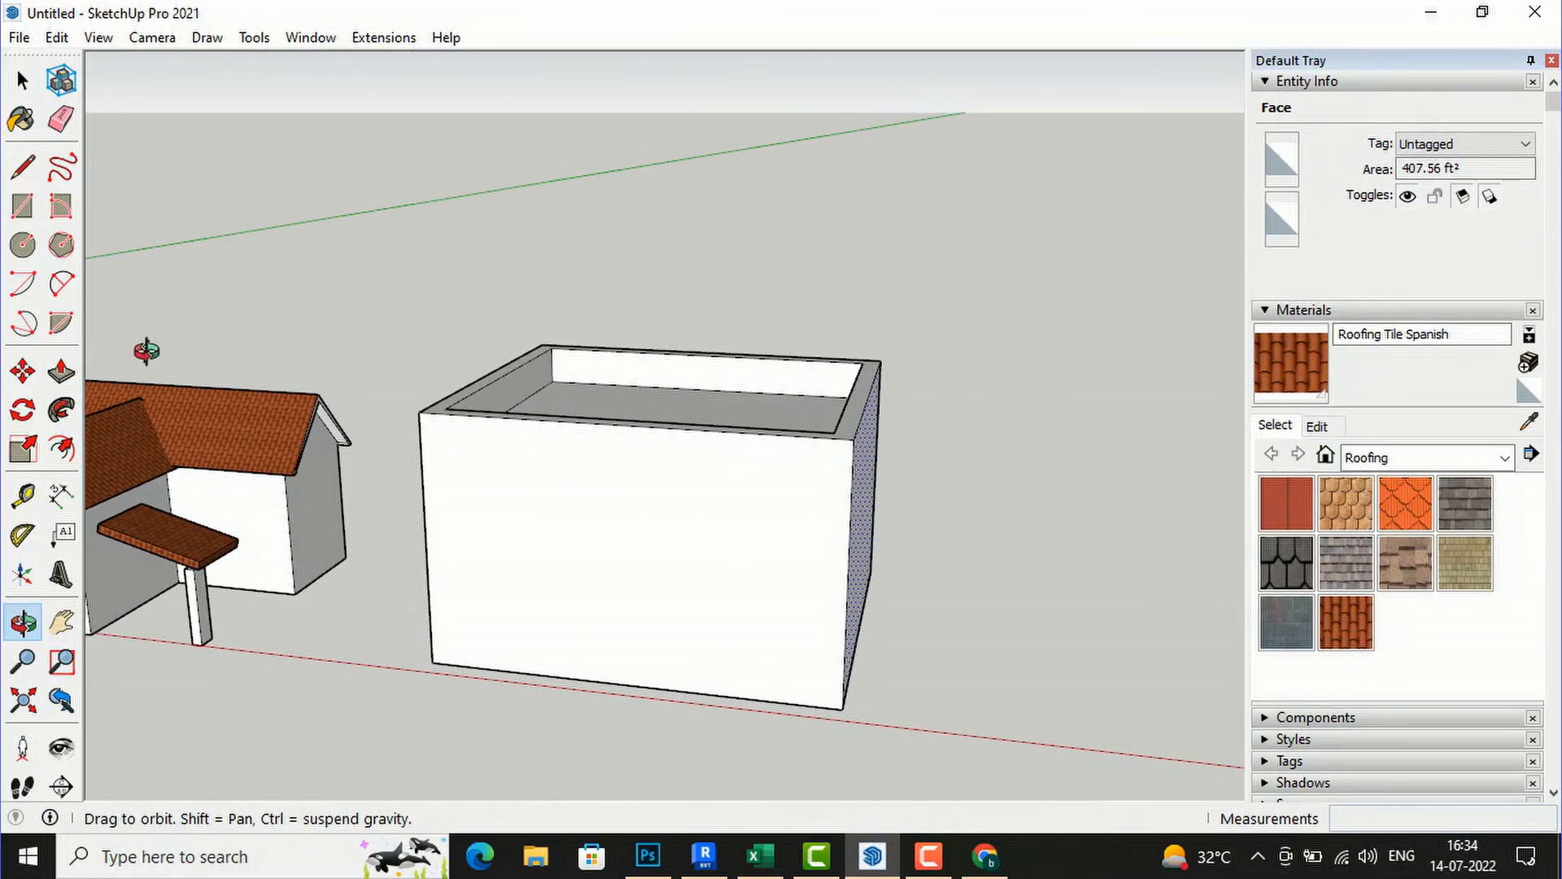
click(22, 210)
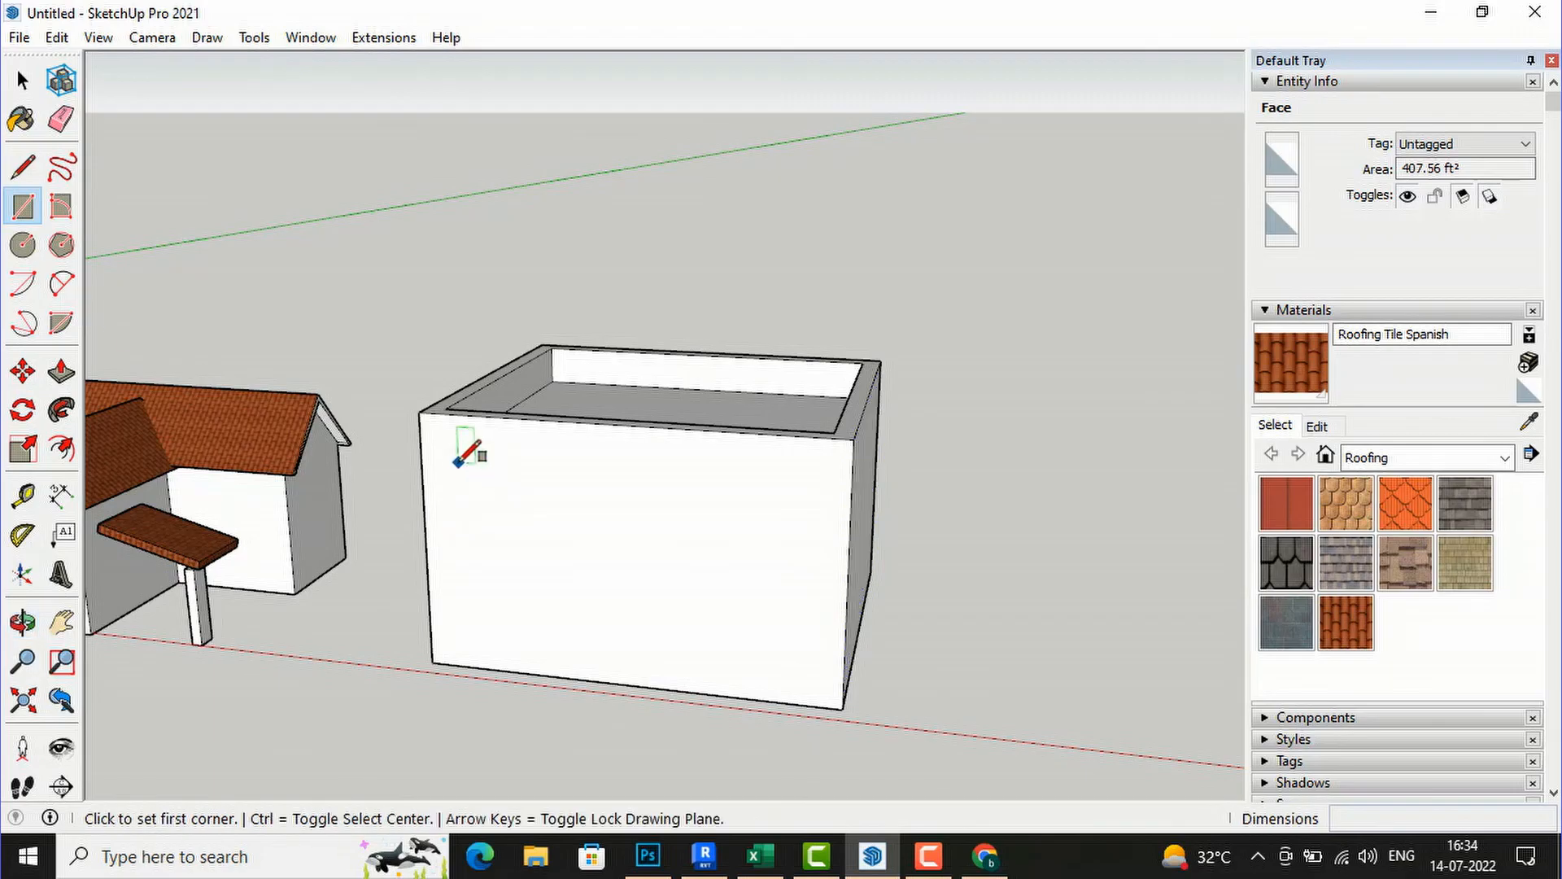
click(445, 458)
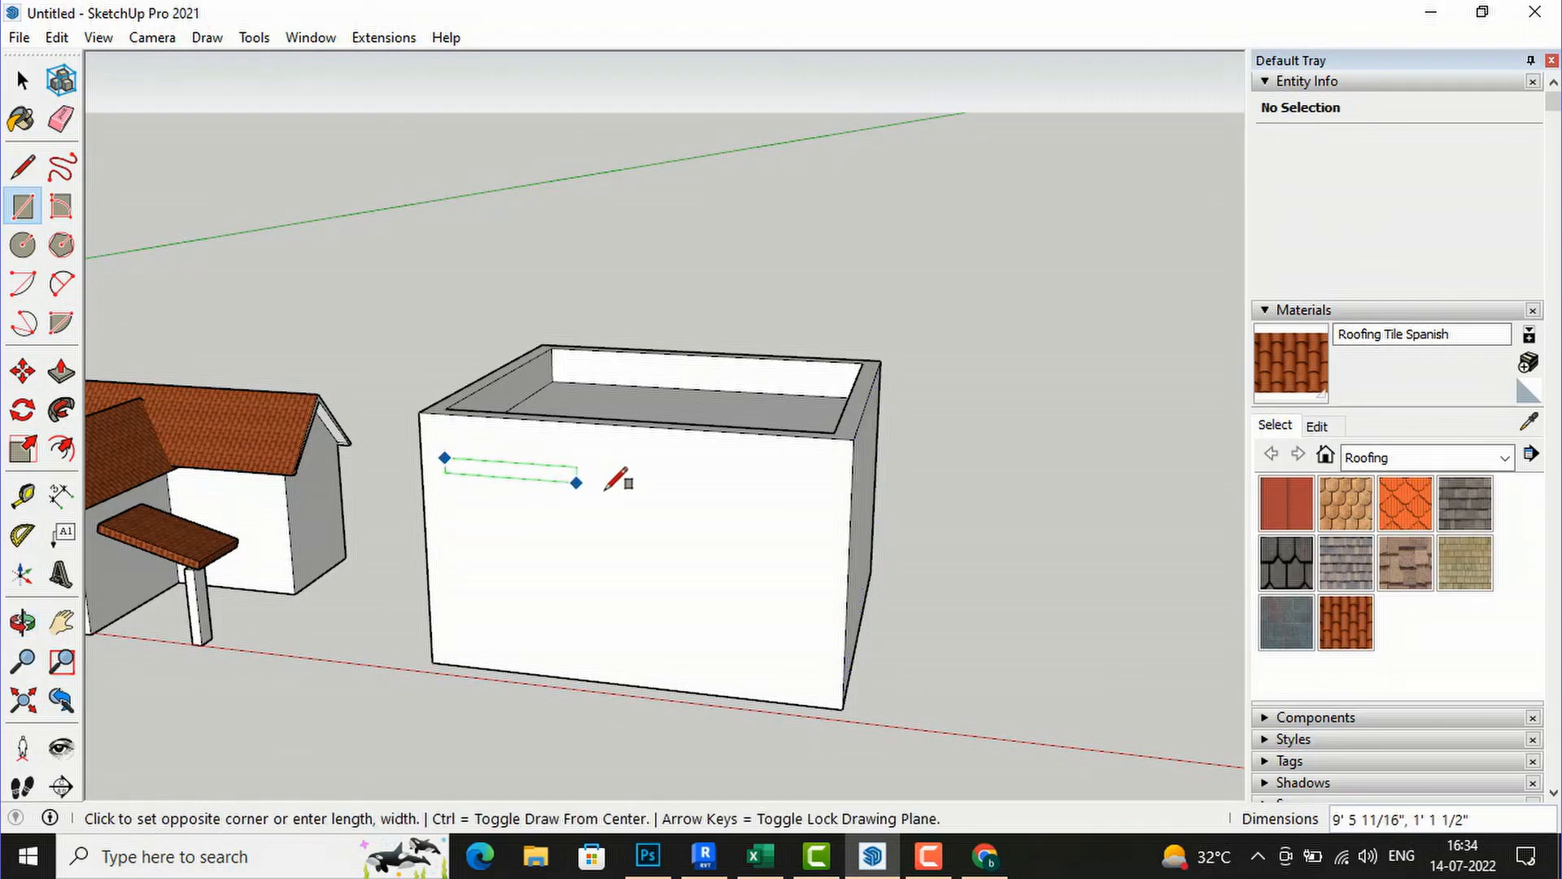
scroll(780, 492, up, 3)
click(773, 493)
Step: Push/Pull the narrow wall strip outward about 5' 11" into a projecting flat canopy
key(p)
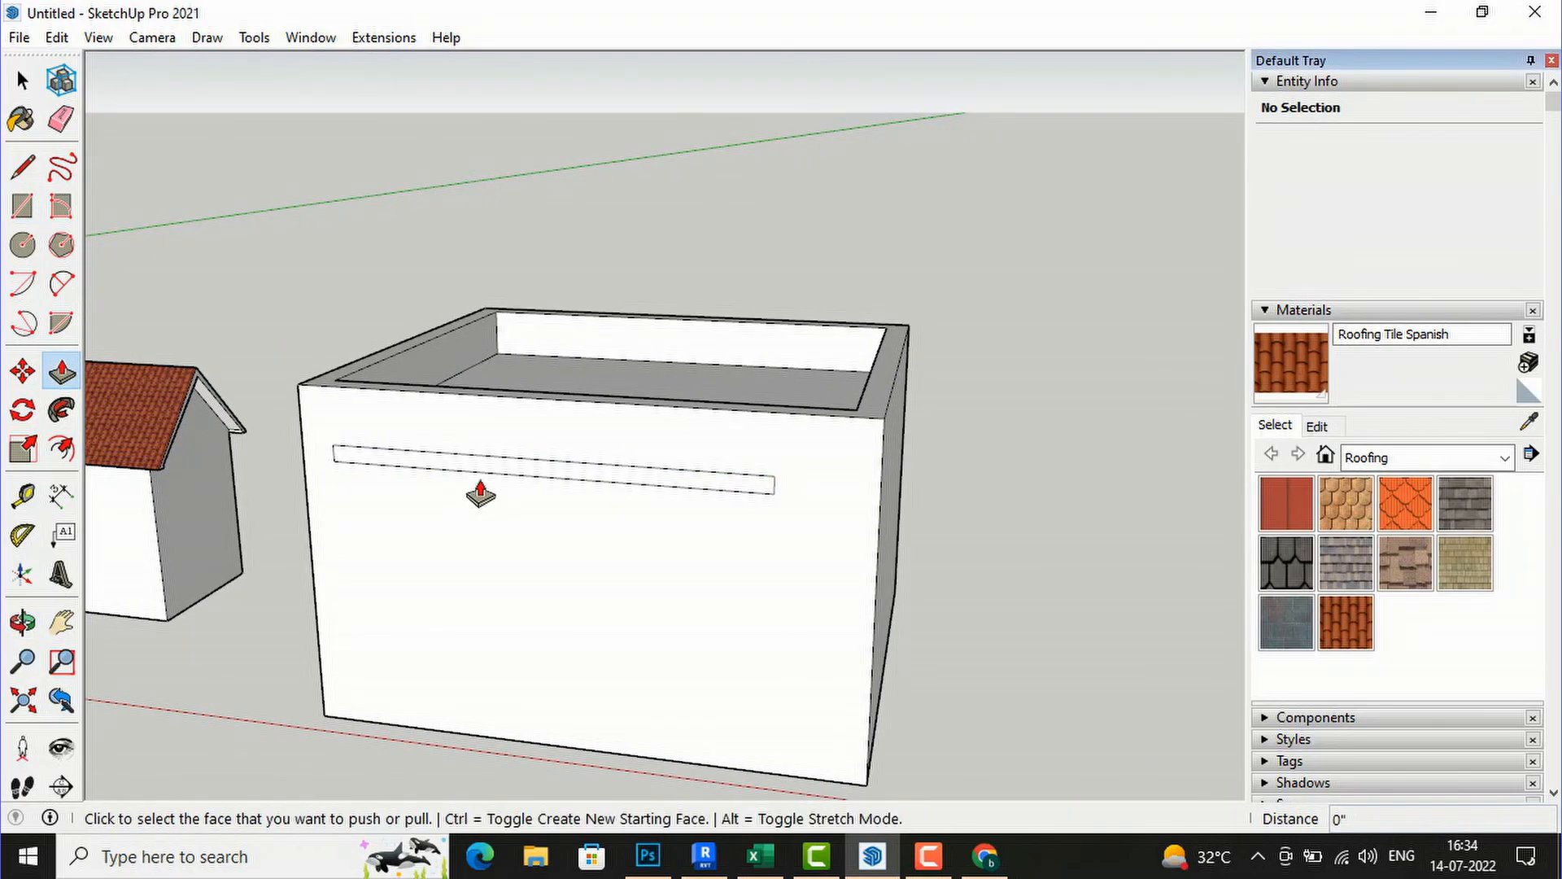
click(517, 476)
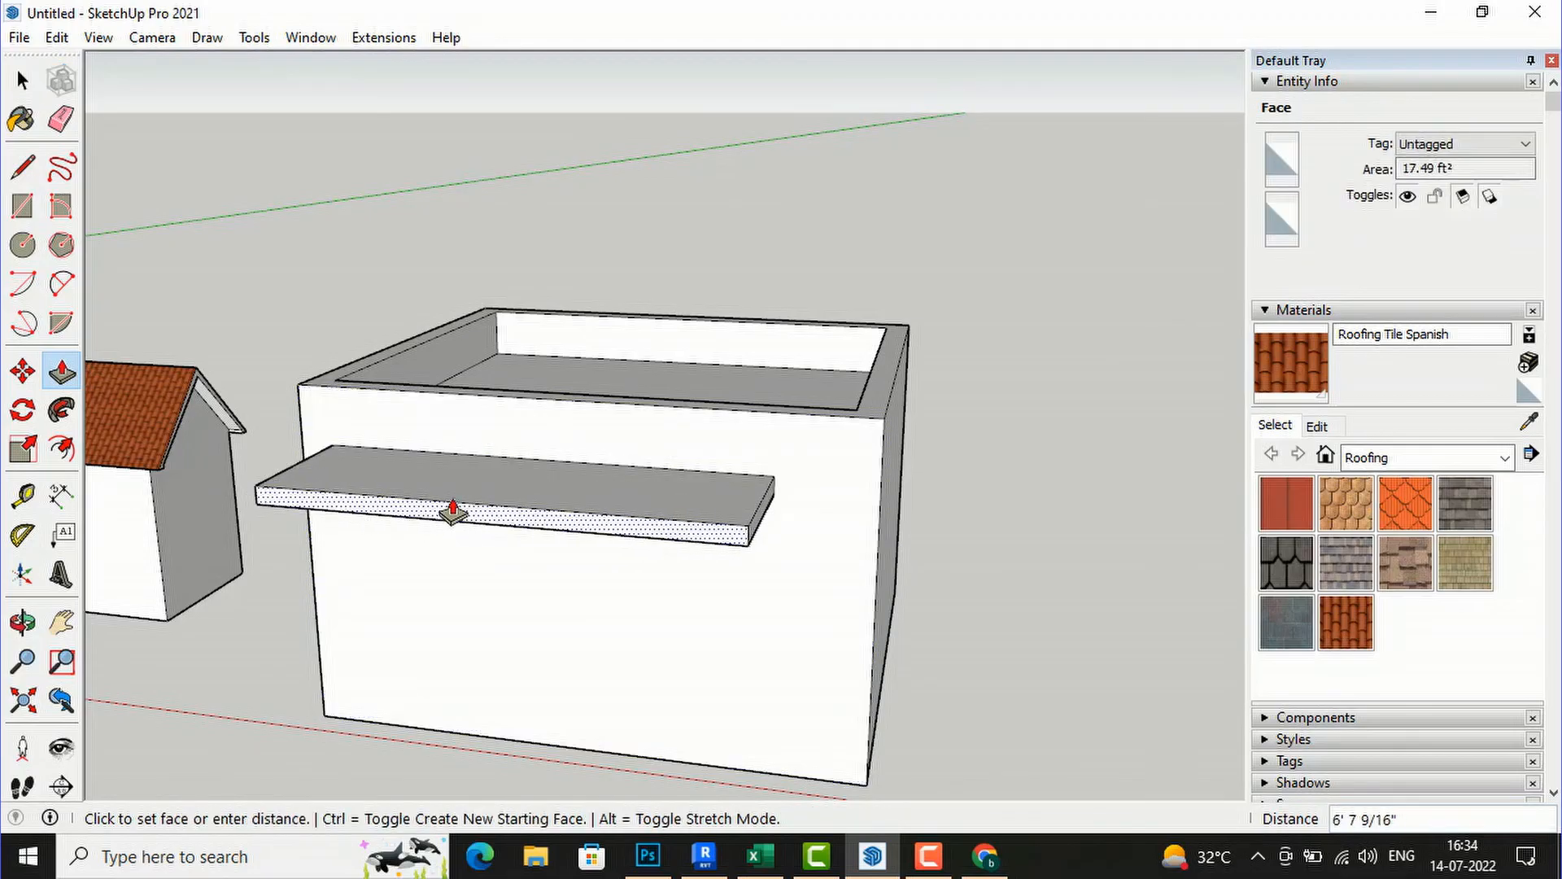
click(456, 510)
scroll(975, 338, down, 3)
scroll(955, 526, down, 2)
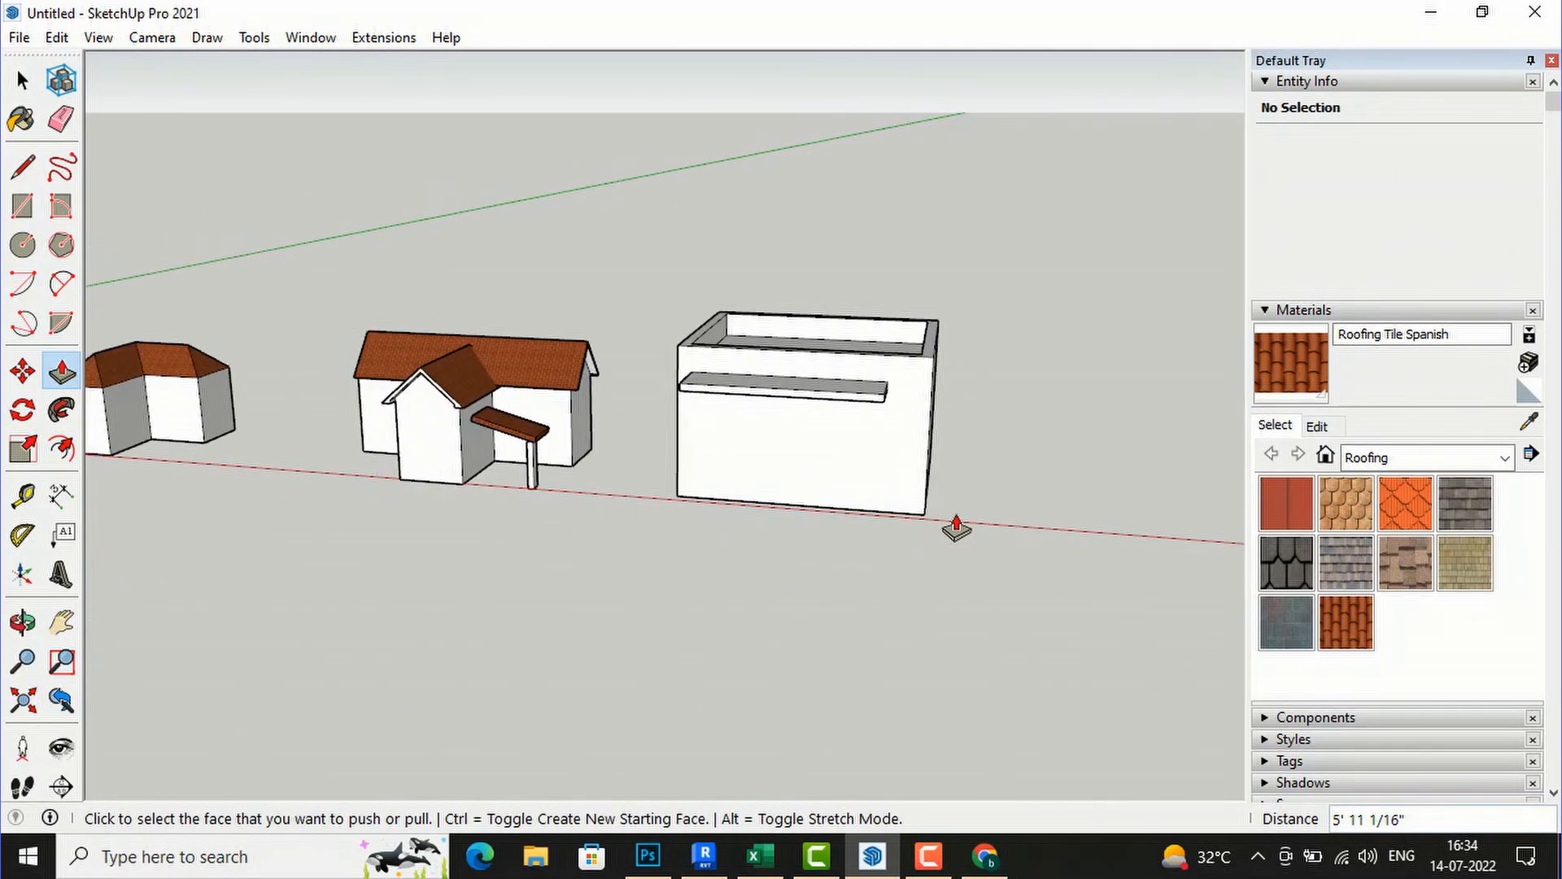
scroll(956, 525, up, 1)
scroll(974, 471, down, 3)
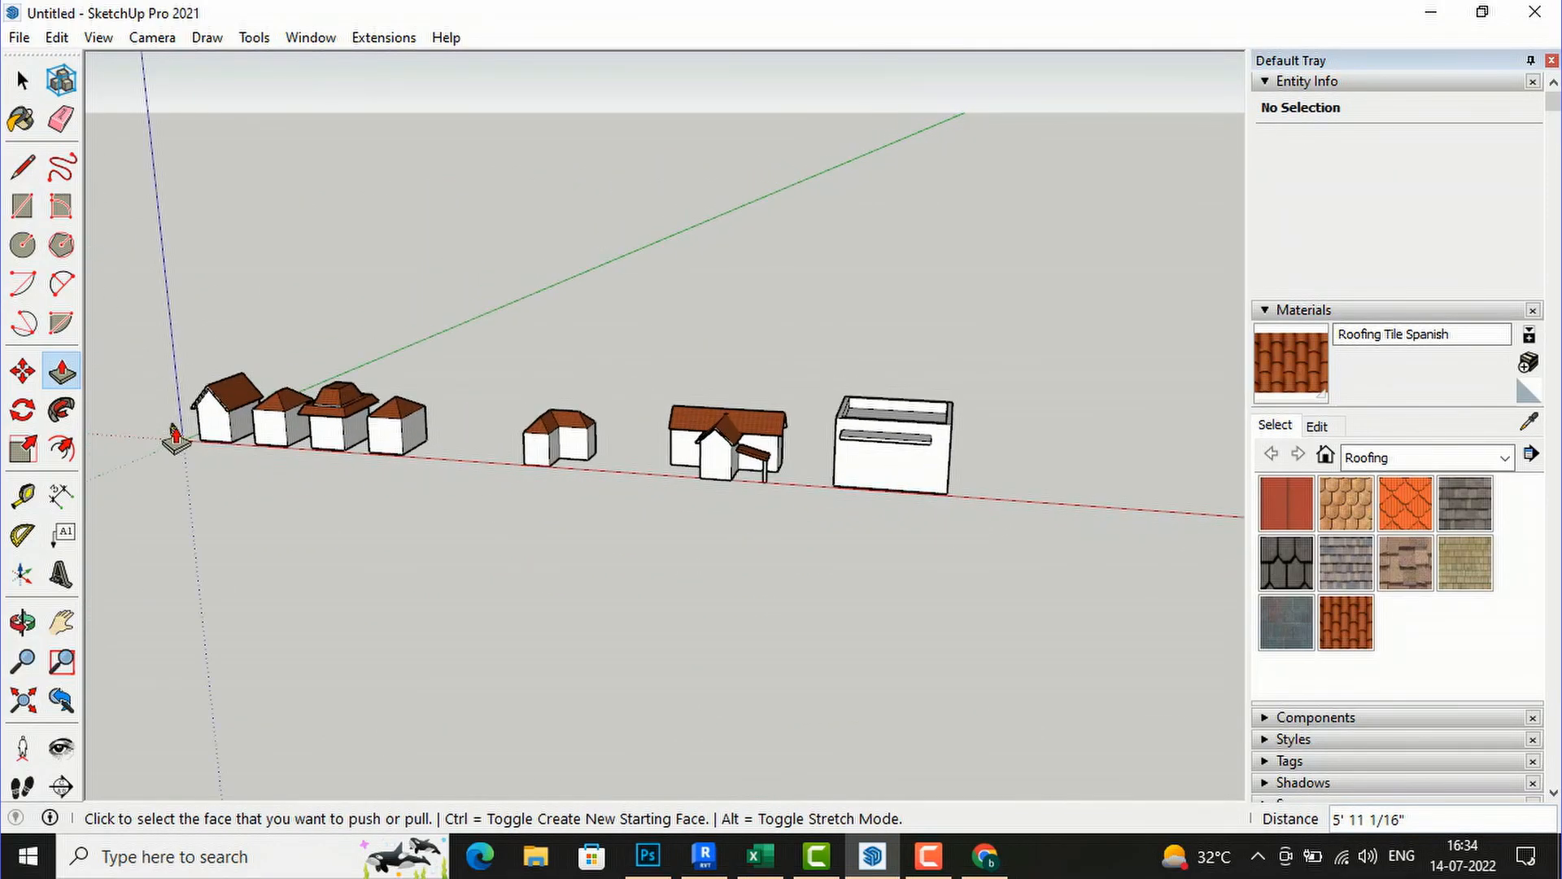
scroll(169, 395, up, 2)
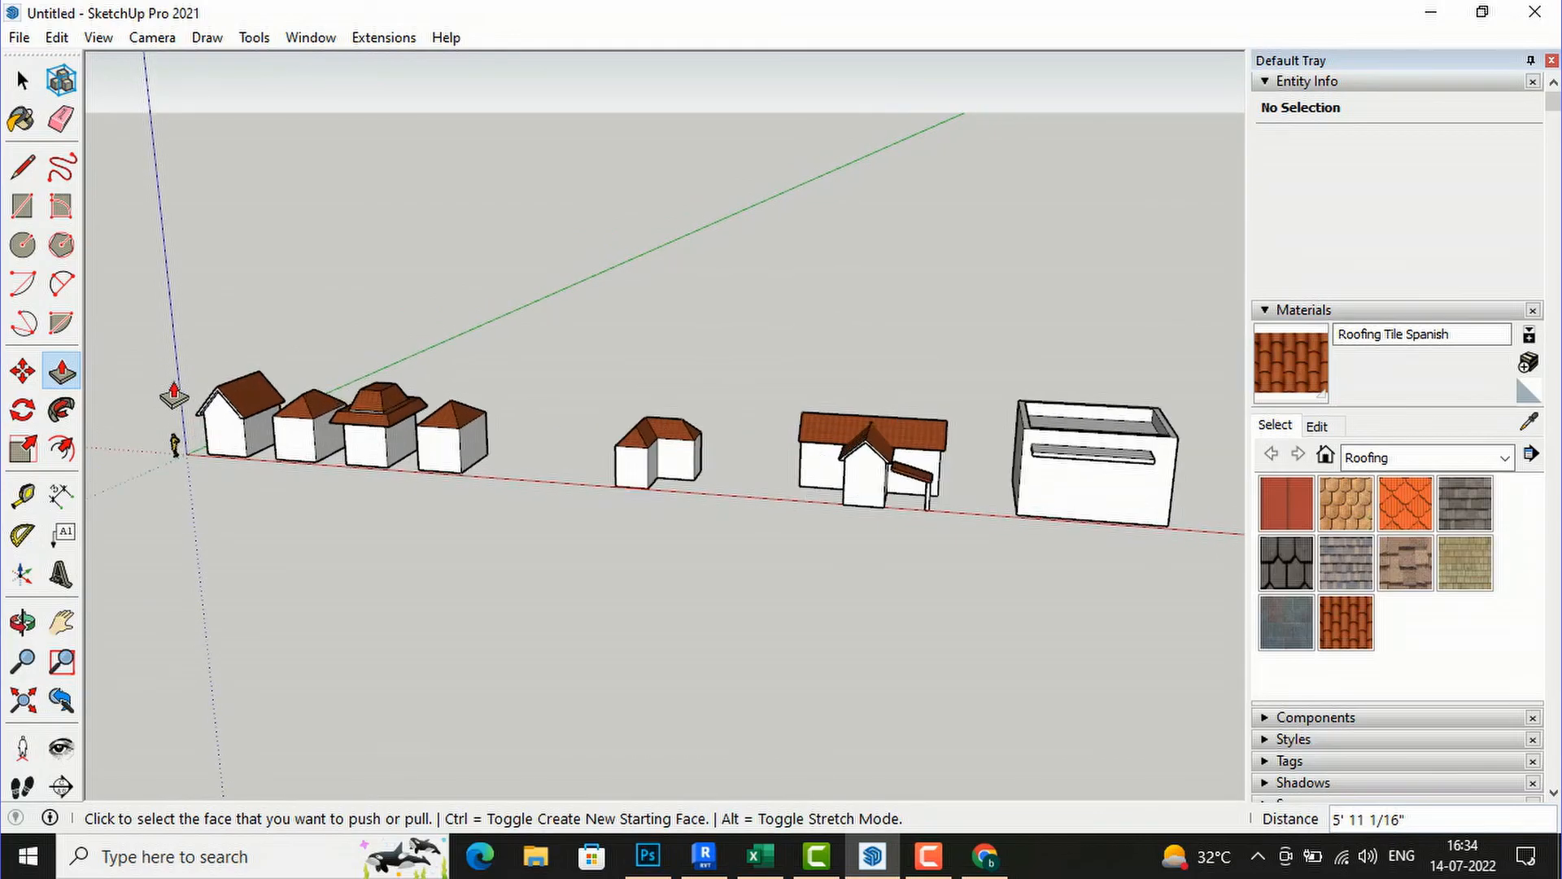